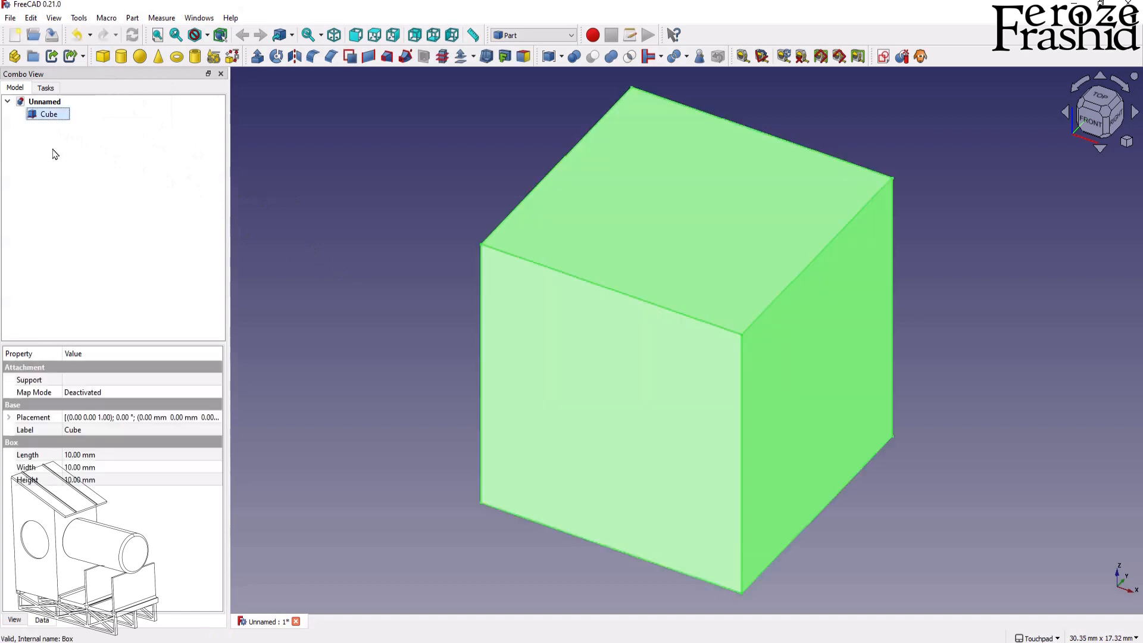
Set the cube's length and width to 150 mm and its height to 300 mm.
{"action": "left_click", "coordinate": [87, 455]}
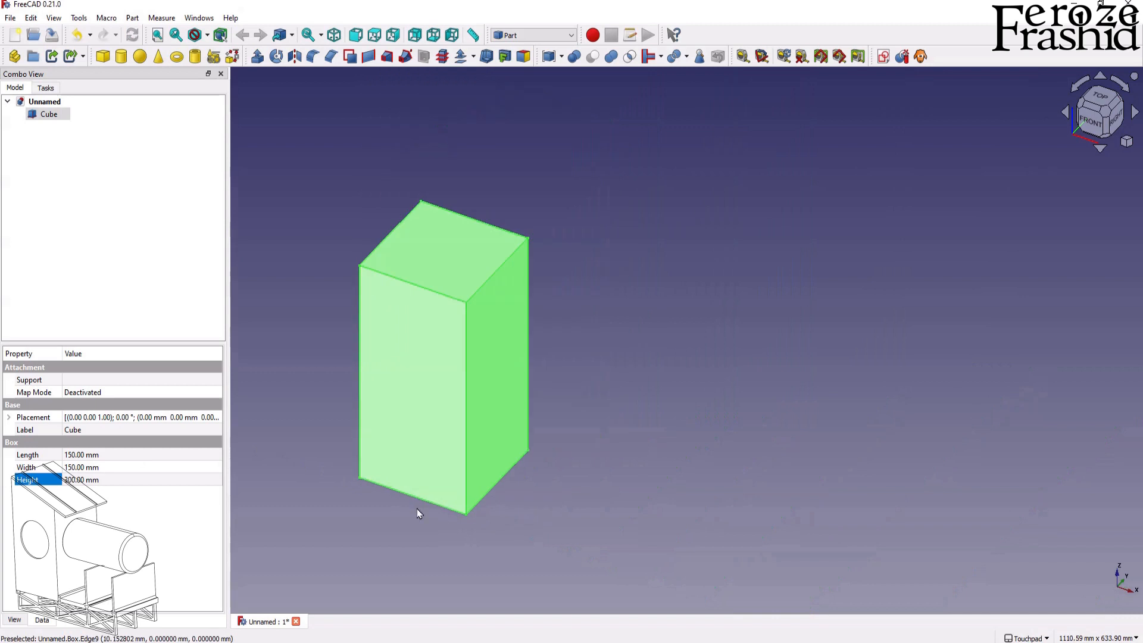
{"action": "left_click", "coordinate": [659, 519]}
{"action": "scroll", "coordinate": [316, 373], "scroll_direction": "up", "scroll_amount": 3}
{"action": "middle_click_drag", "start_coordinate": [548, 350], "coordinate": [630, 235]}
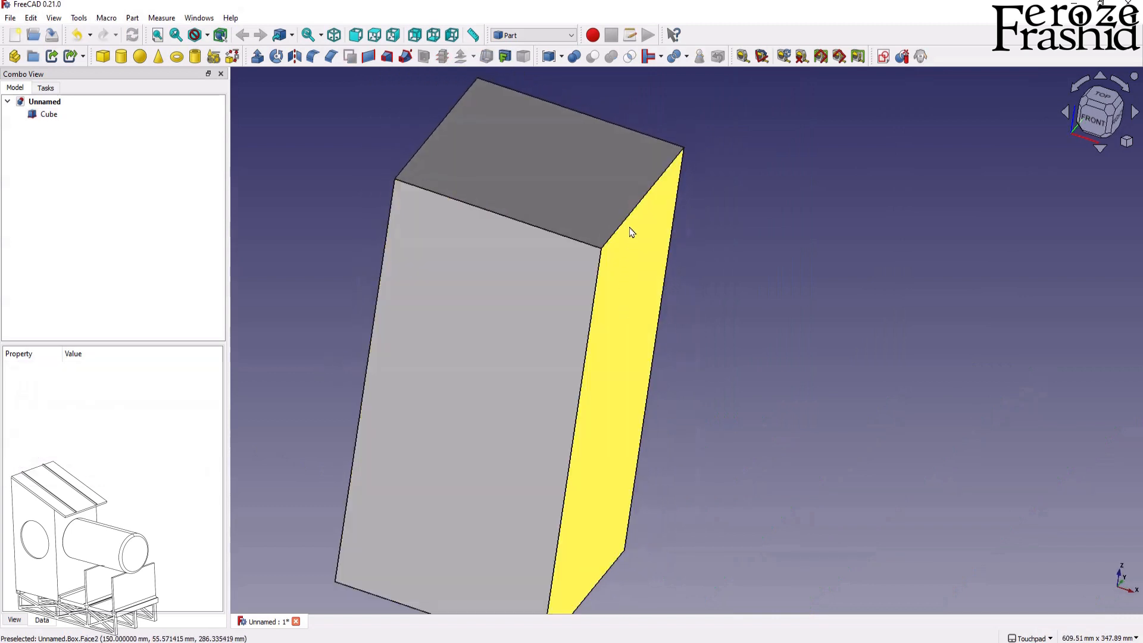
Create a new sketch on the XZ plane with zero offset.
{"action": "left_click", "coordinate": [632, 220]}
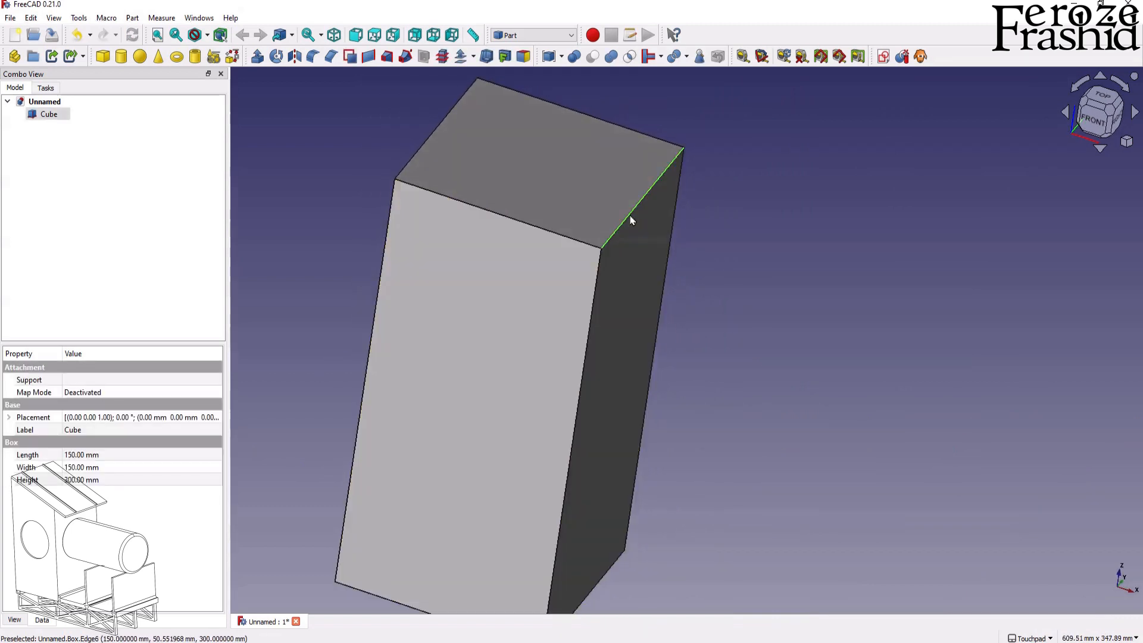
{"action": "left_click", "coordinate": [796, 175]}
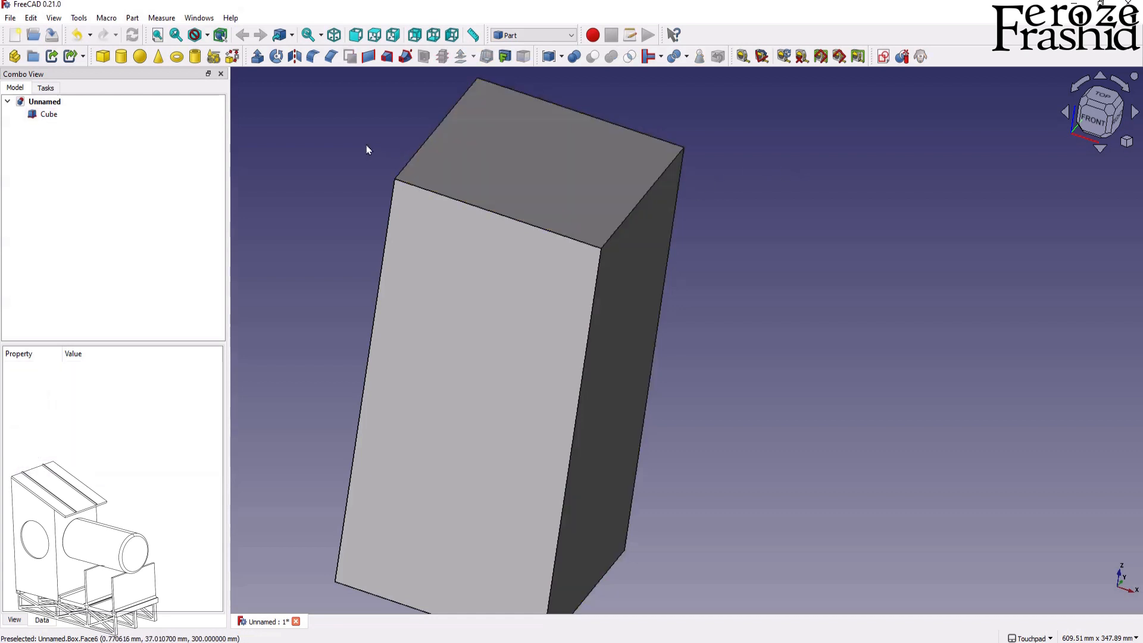
{"action": "left_click", "coordinate": [883, 57]}
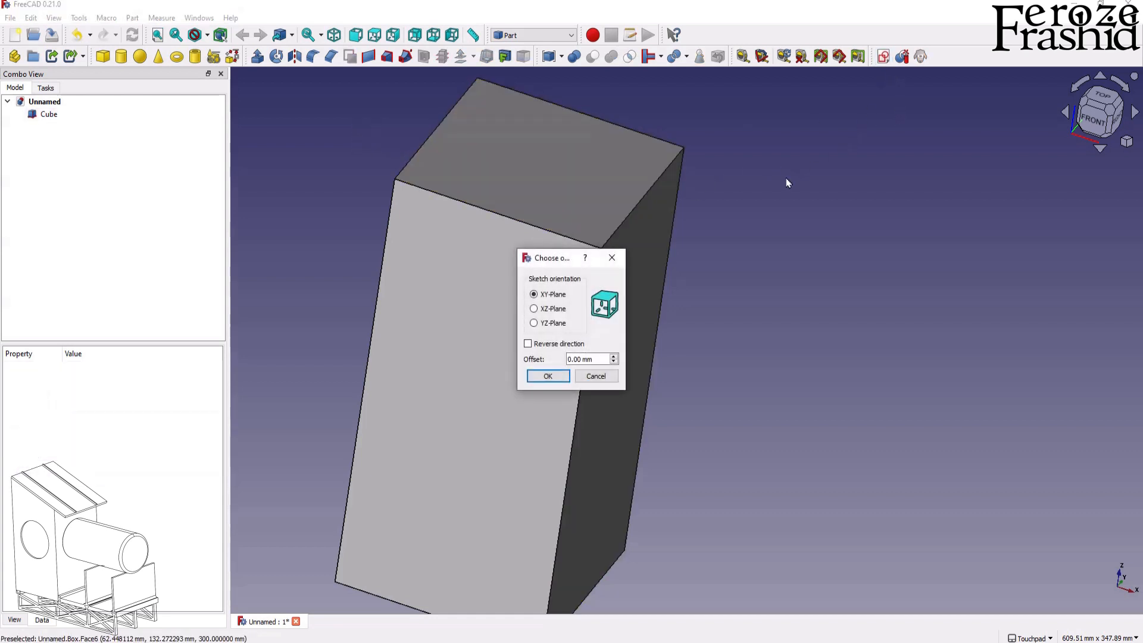
{"action": "left_click", "coordinate": [554, 311]}
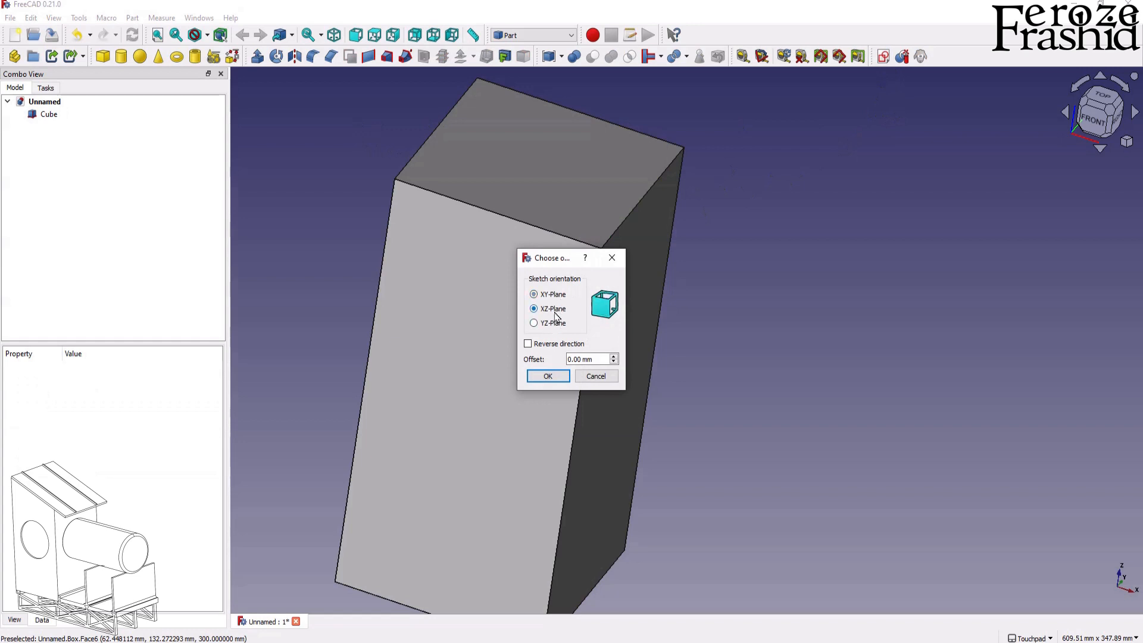
{"action": "left_click", "coordinate": [547, 377]}
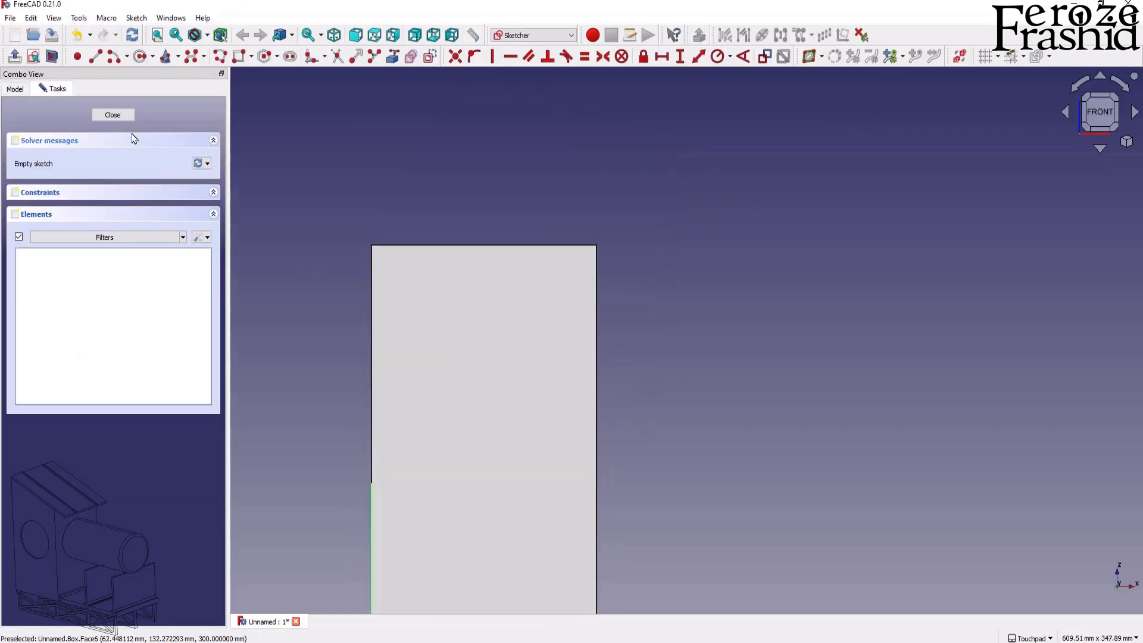
Link the block's upper edge and right-hand vertical edge into the sketch as external geometry.
{"action": "left_click", "coordinate": [392, 57]}
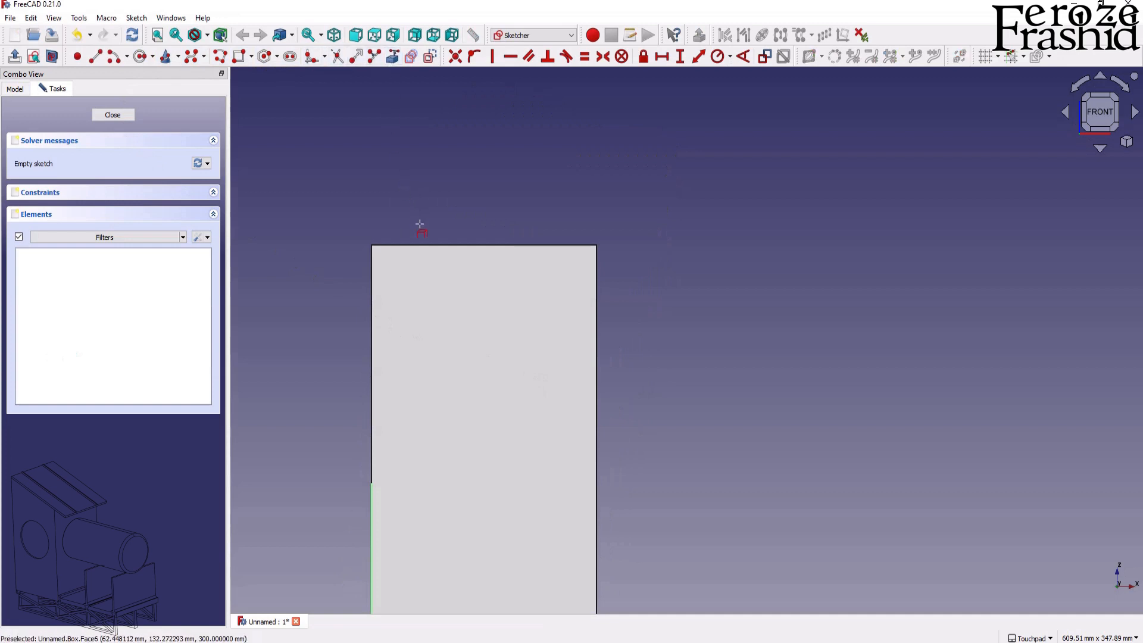
{"action": "left_click", "coordinate": [425, 246]}
{"action": "left_click", "coordinate": [595, 281]}
Draw a closed triangle from the block's upper-left corner to its right-hand edge, up to the upper-right corner and back.
{"action": "left_click", "coordinate": [95, 56]}
{"action": "left_click", "coordinate": [371, 246]}
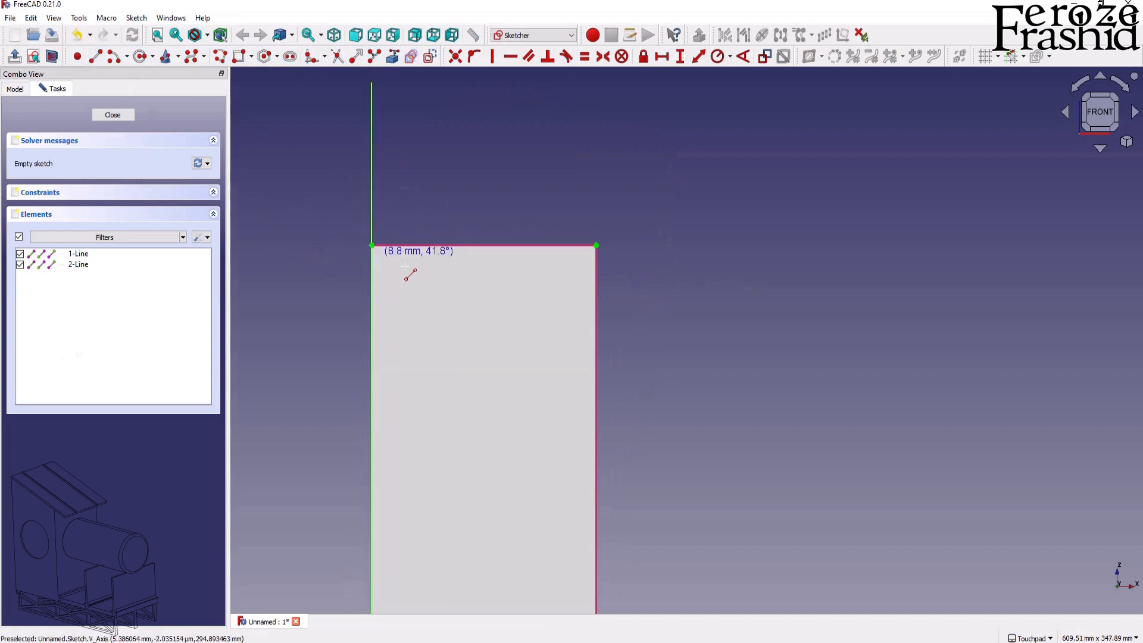
{"action": "left_click", "coordinate": [596, 384]}
{"action": "left_click", "coordinate": [596, 384]}
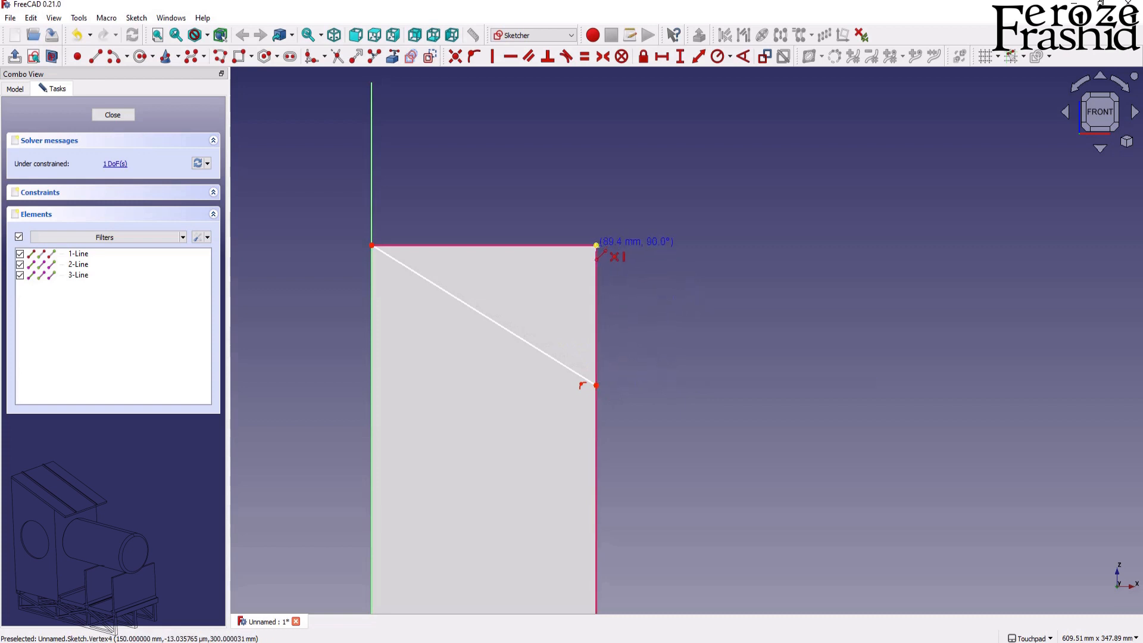
{"action": "left_click", "coordinate": [596, 244]}
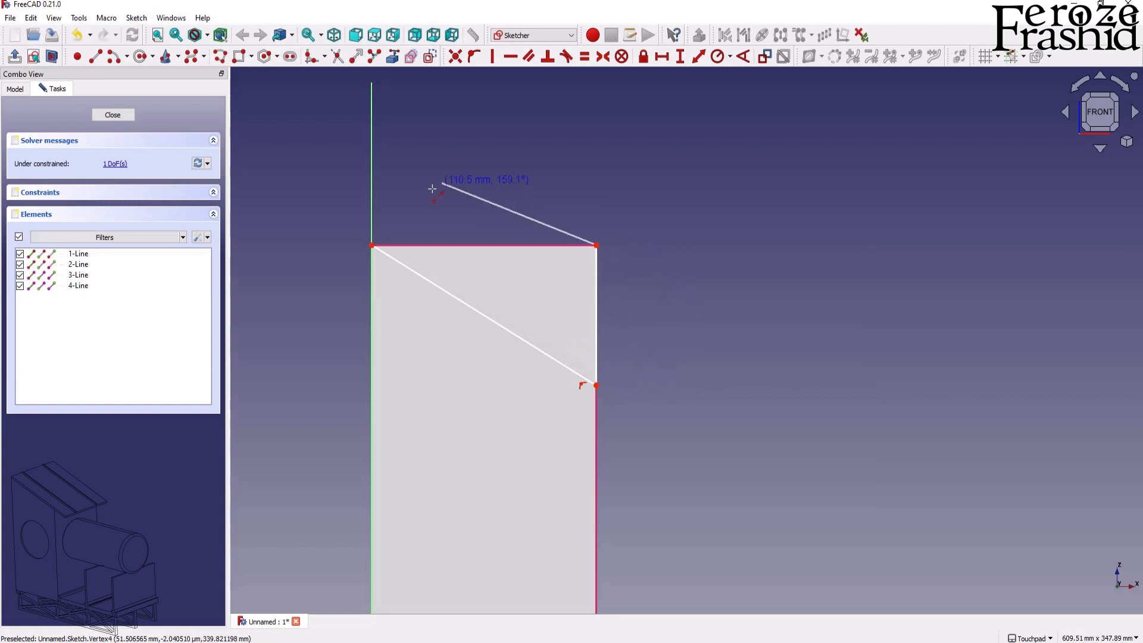
{"action": "left_click", "coordinate": [372, 244]}
{"action": "right_click", "coordinate": [459, 205]}
Constrain the angle between the sloped line and the triangle's horizontal line to 25°.
{"action": "left_click", "coordinate": [463, 293]}
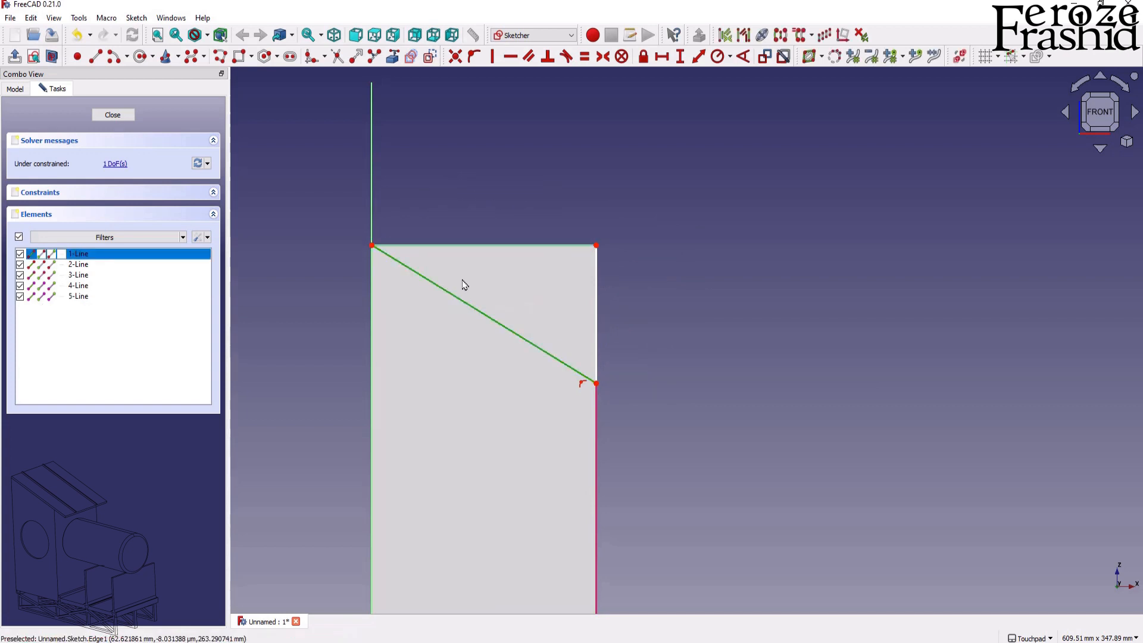
{"action": "left_click", "coordinate": [475, 246]}
{"action": "left_click", "coordinate": [743, 57]}
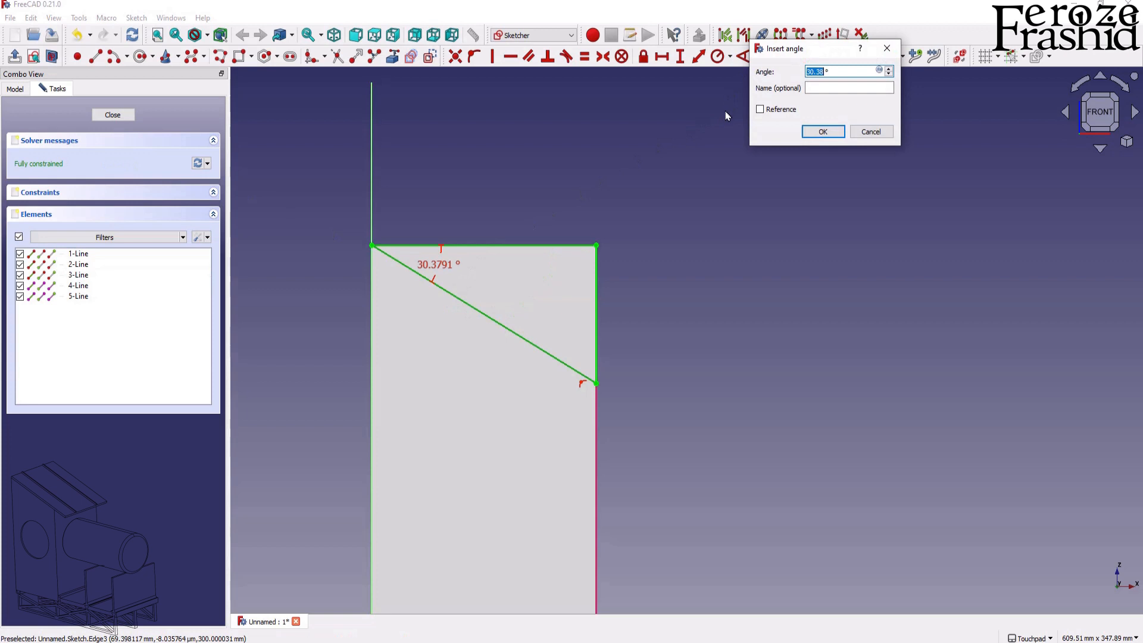
{"action": "type", "text": "25"}
{"action": "key", "text": "Return"}
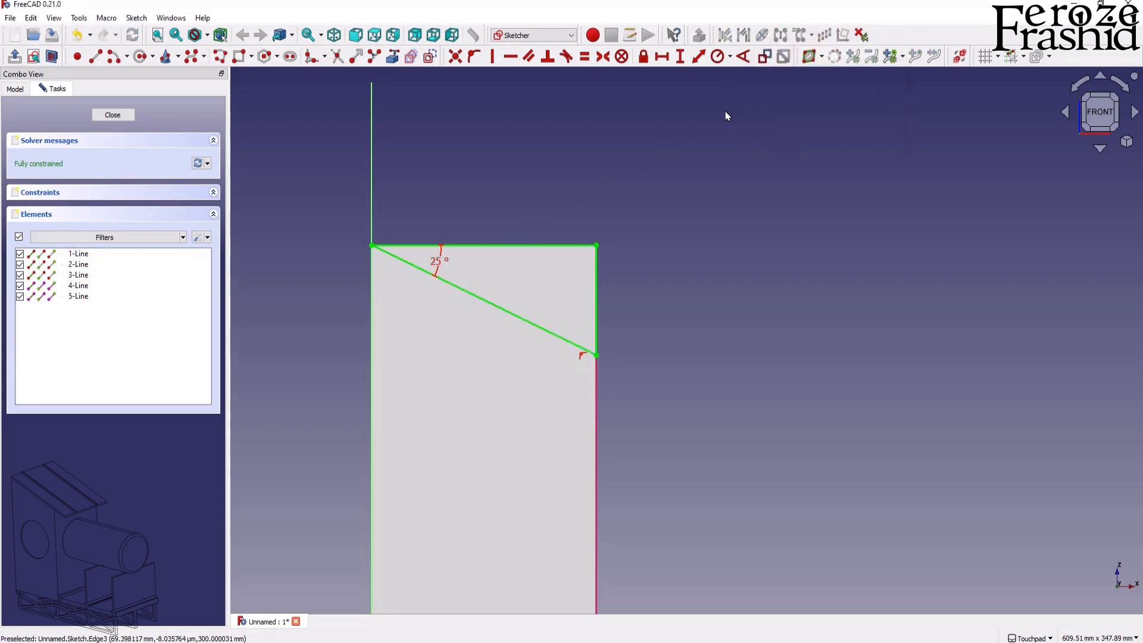
Change the triangle's angle constraint to 20° and close the sketch.
{"action": "double_click", "coordinate": [441, 266]}
{"action": "type", "text": "20"}
{"action": "key", "text": "Return"}
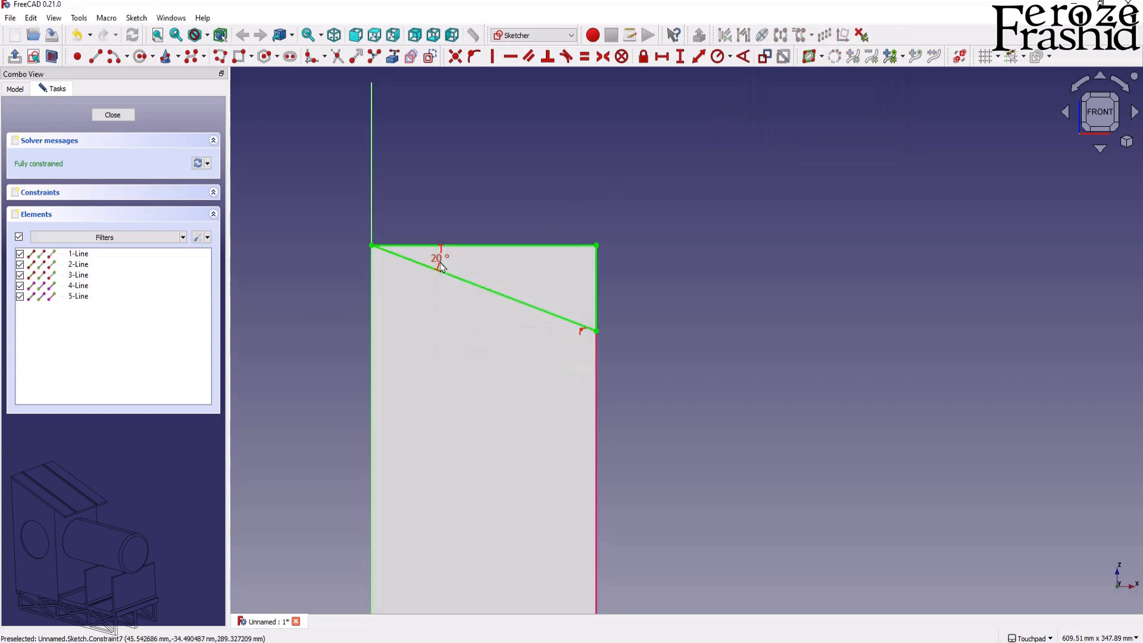
{"action": "left_click", "coordinate": [112, 116]}
Transform the cube by -75 mm along the Y axis, using a 75 mm translation increment.
{"action": "left_click_drag", "start_coordinate": [664, 276], "coordinate": [631, 291], "text": "alt"}
{"action": "left_click", "coordinate": [632, 295]}
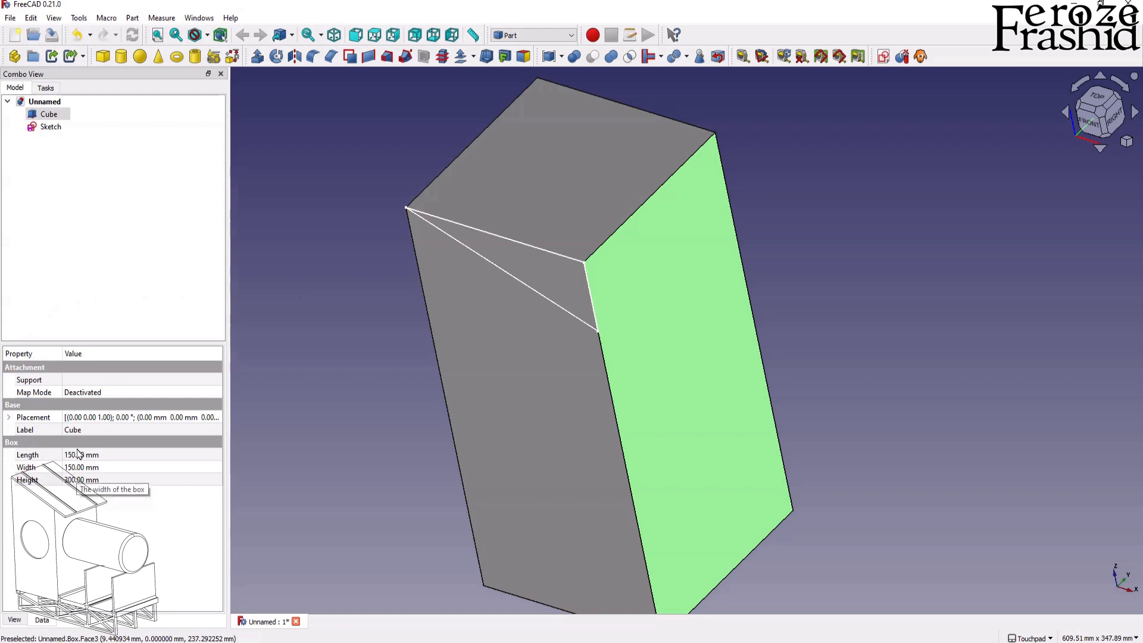
{"action": "right_click", "coordinate": [59, 115]}
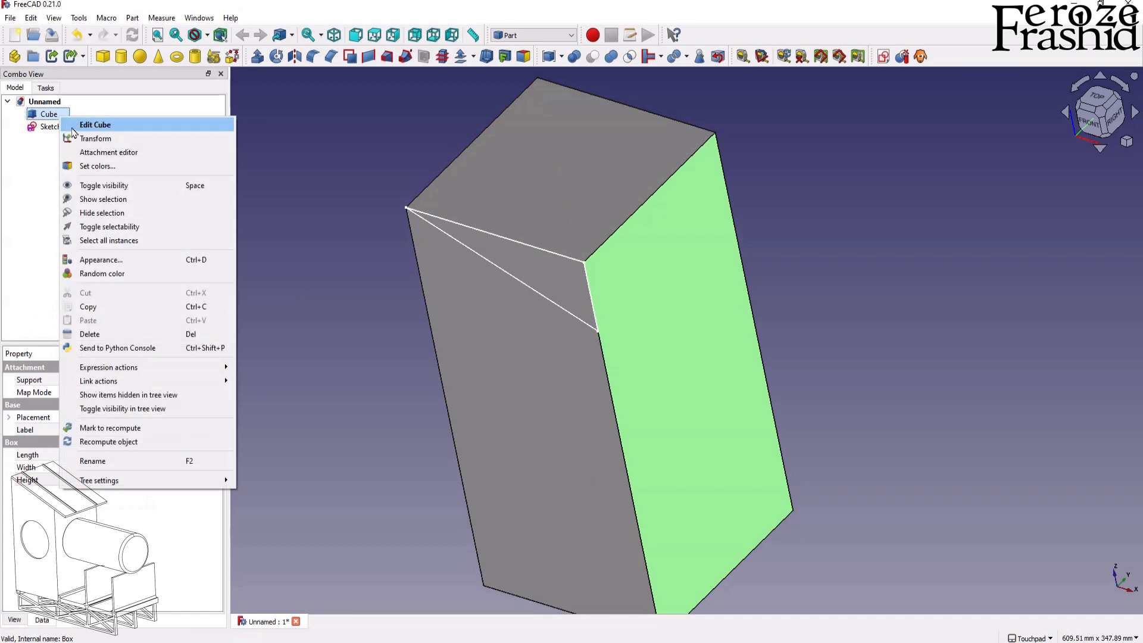
{"action": "left_click", "coordinate": [82, 139]}
{"action": "left_click_drag", "start_coordinate": [573, 464], "coordinate": [509, 509]}
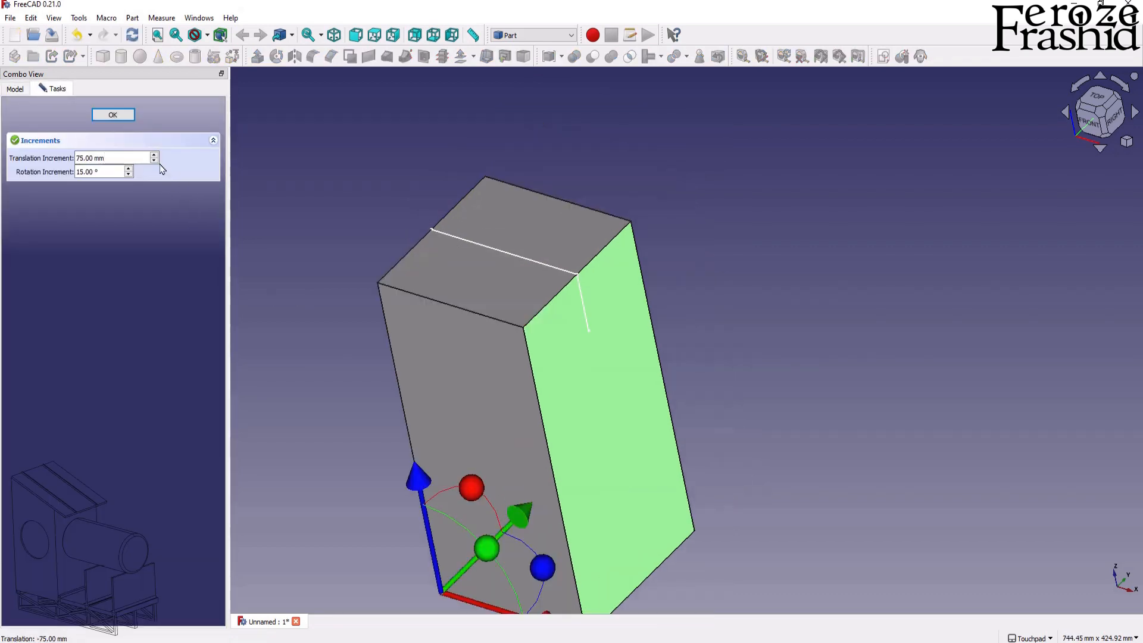
{"action": "left_click", "coordinate": [112, 114]}
{"action": "left_click", "coordinate": [302, 294]}
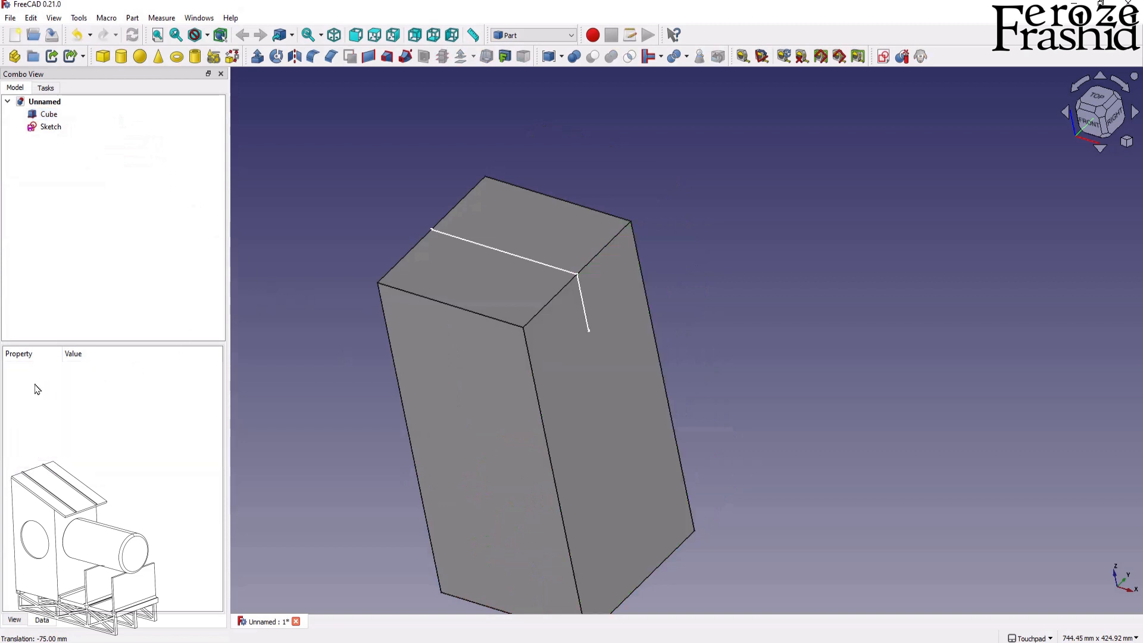
Check the cube's placement position in its properties.
{"action": "left_click", "coordinate": [47, 114]}
{"action": "left_click", "coordinate": [12, 428]}
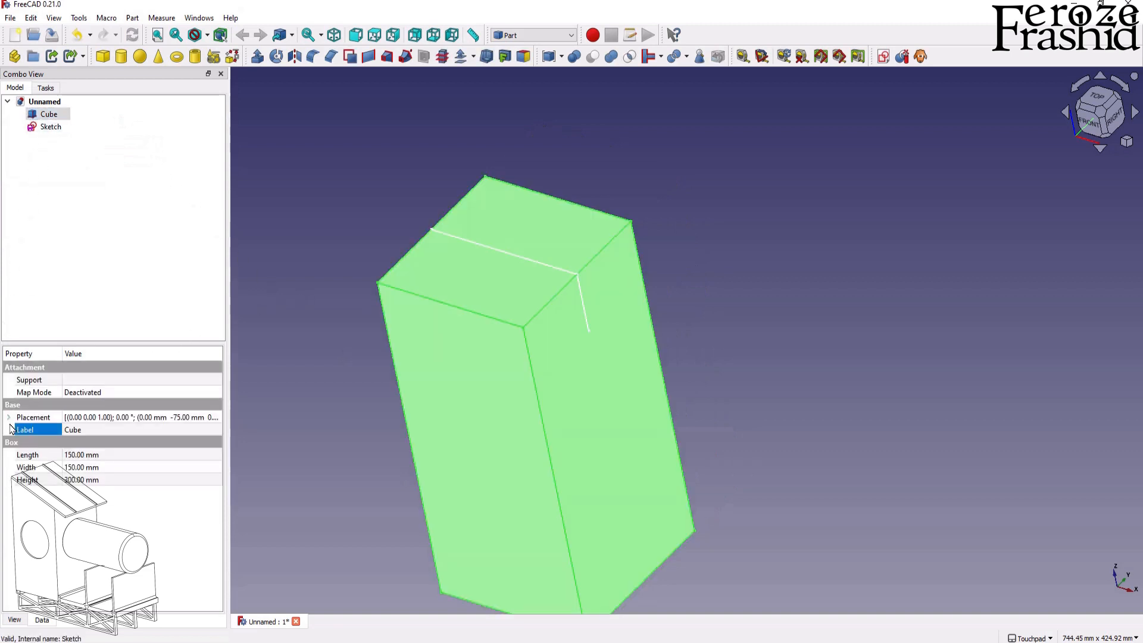
{"action": "left_click", "coordinate": [9, 417]}
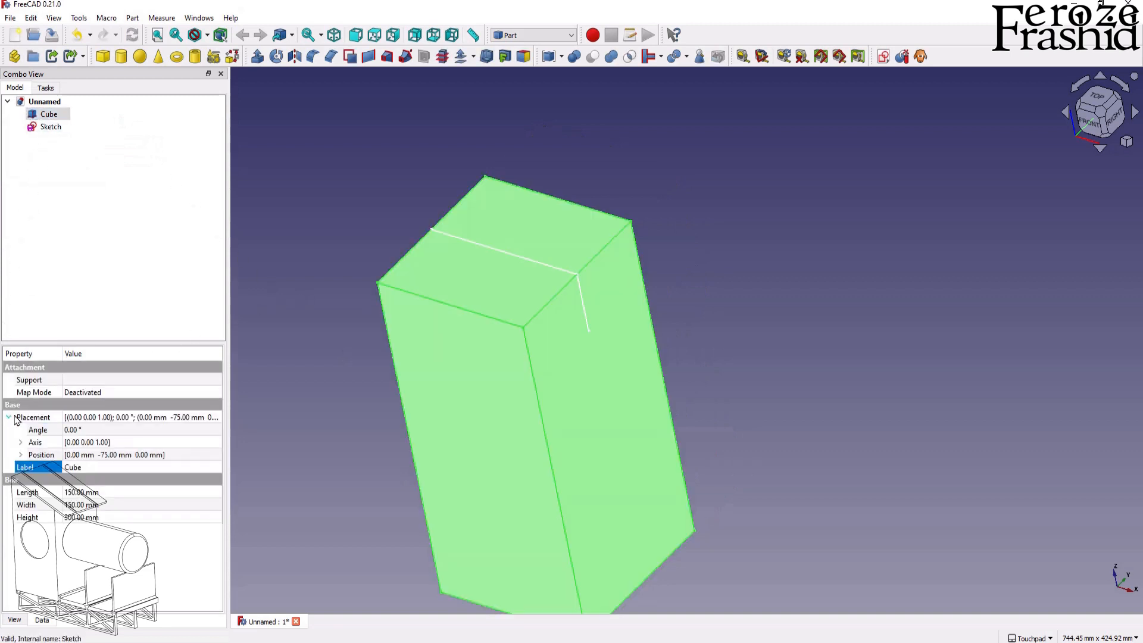
{"action": "left_click", "coordinate": [21, 455]}
{"action": "left_click", "coordinate": [303, 479]}
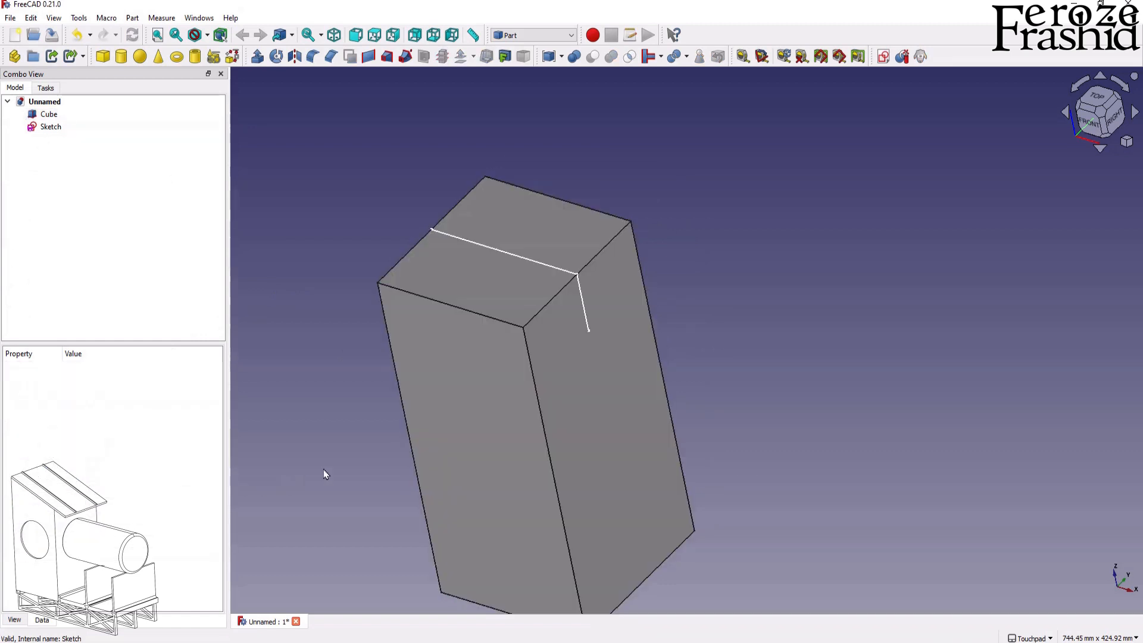
Extrude the triangular sketch as a solid along the block's upper side edge.
{"action": "left_click", "coordinate": [49, 114]}
{"action": "left_click", "coordinate": [50, 126]}
{"action": "left_click", "coordinate": [258, 58]}
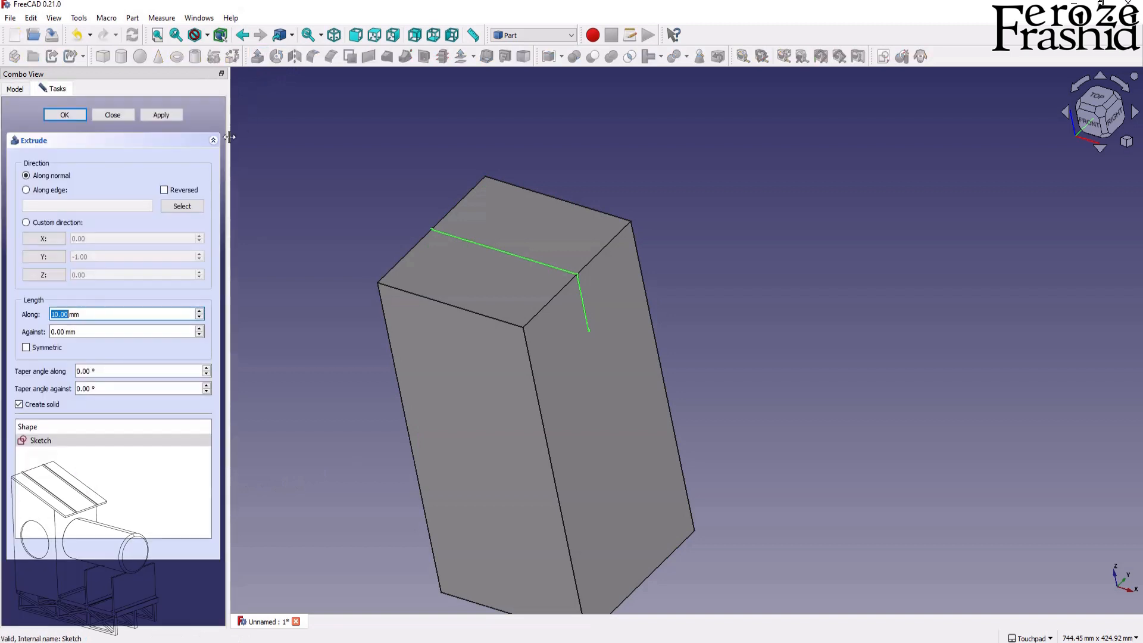
{"action": "left_click", "coordinate": [26, 347]}
{"action": "left_click", "coordinate": [50, 190]}
{"action": "left_click", "coordinate": [180, 205]}
{"action": "left_click", "coordinate": [559, 301]}
{"action": "left_click", "coordinate": [38, 351]}
{"action": "left_click", "coordinate": [160, 115]}
{"action": "left_click", "coordinate": [126, 115]}
Set the extrusion's Symmetric property to true.
{"action": "left_click", "coordinate": [52, 127]}
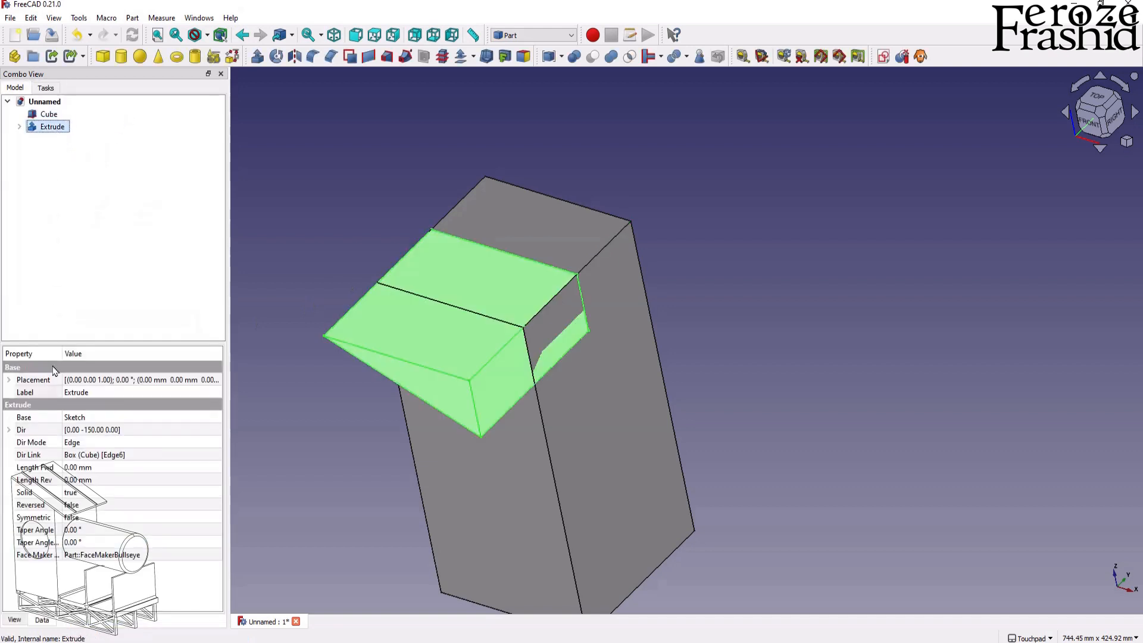
{"action": "left_click", "coordinate": [75, 518]}
{"action": "left_click", "coordinate": [81, 517]}
{"action": "left_click", "coordinate": [93, 537]}
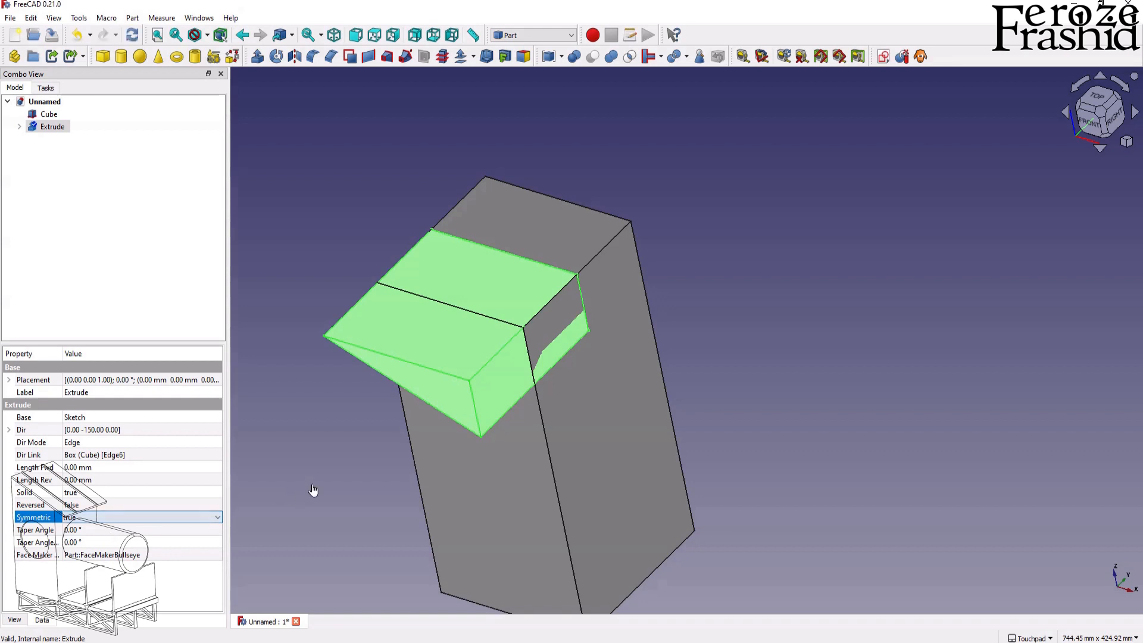
{"action": "left_click", "coordinate": [312, 479]}
Cut the extruded wedge from the cube with a Boolean cut.
{"action": "left_click", "coordinate": [49, 114]}
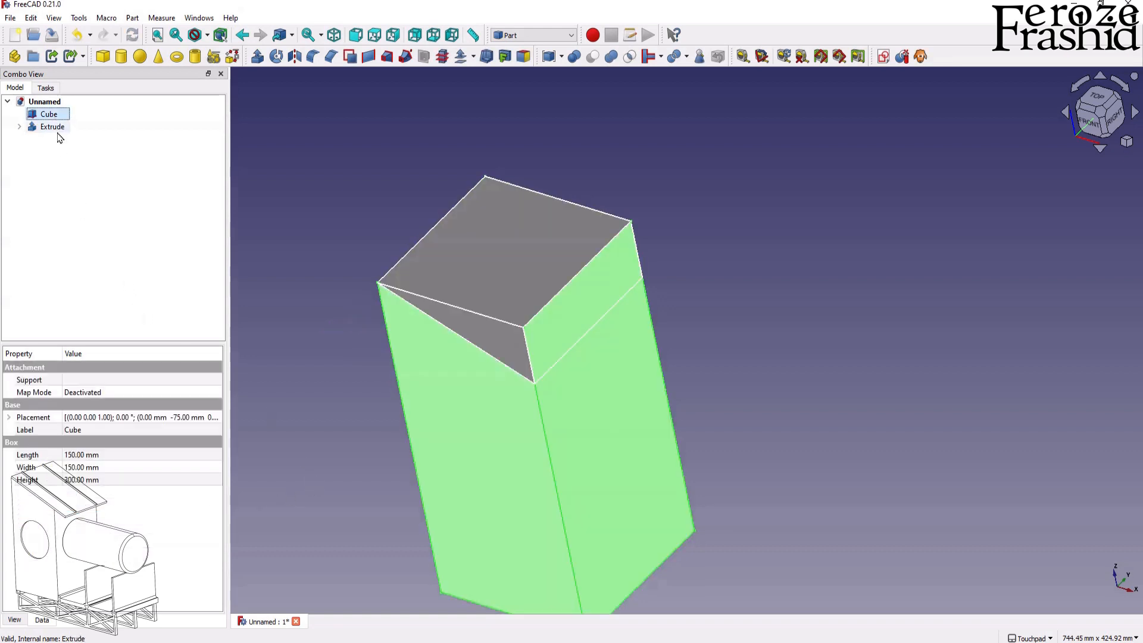
{"action": "left_click", "coordinate": [129, 127], "text": "ctrl"}
{"action": "left_click", "coordinate": [592, 56]}
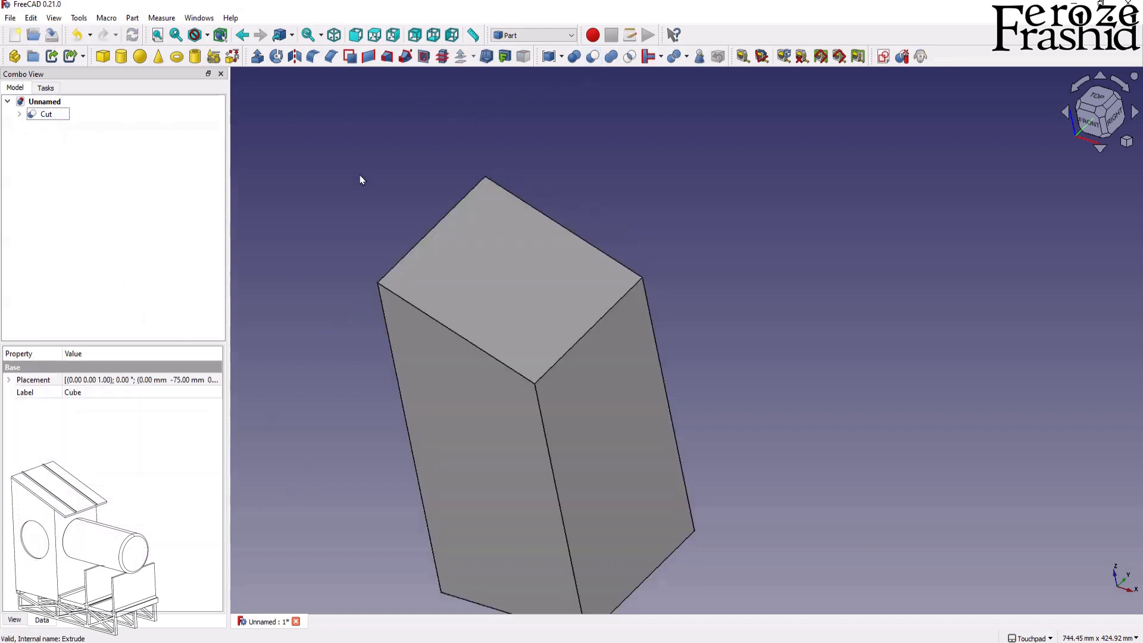
Hollow out the cut block through its sloped top face with a Thickness of -4 mm, Skin mode and Arc joins.
{"action": "left_click", "coordinate": [494, 182]}
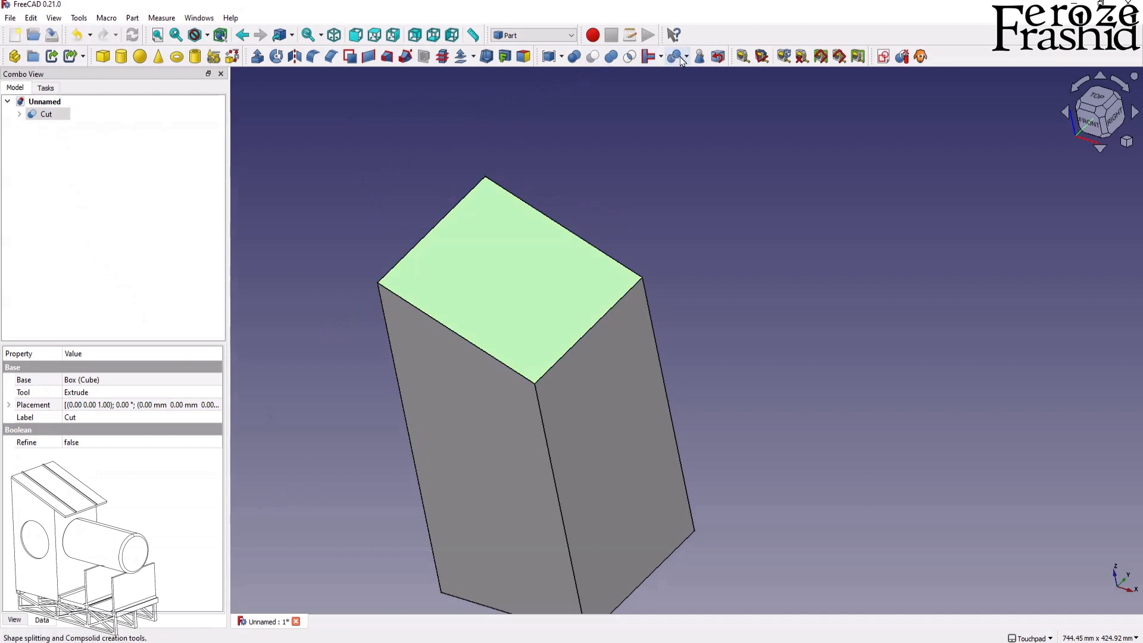
{"action": "left_click", "coordinate": [487, 57]}
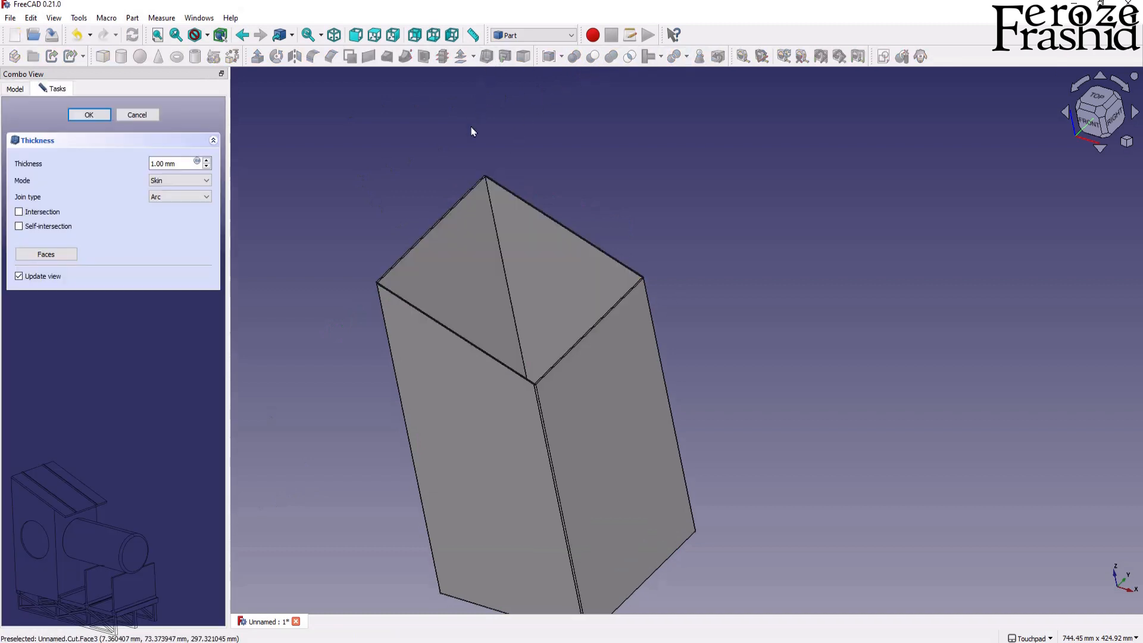
{"action": "left_click_drag", "start_coordinate": [559, 327], "coordinate": [454, 266], "text": "alt"}
{"action": "triple_click", "coordinate": [162, 164]}
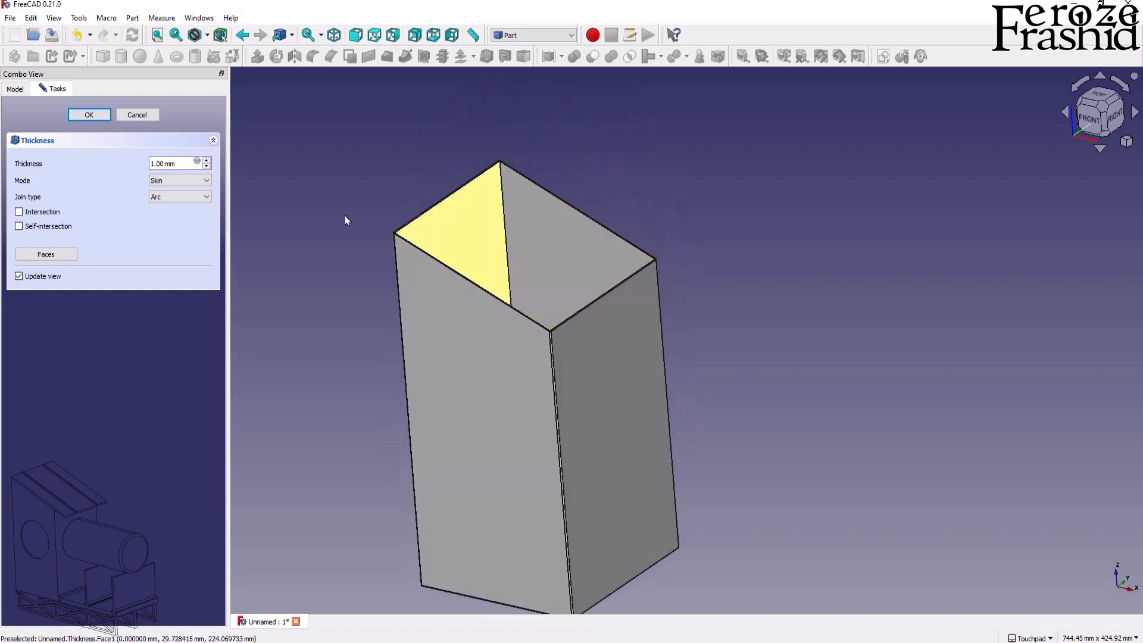
{"action": "type", "text": "-4"}
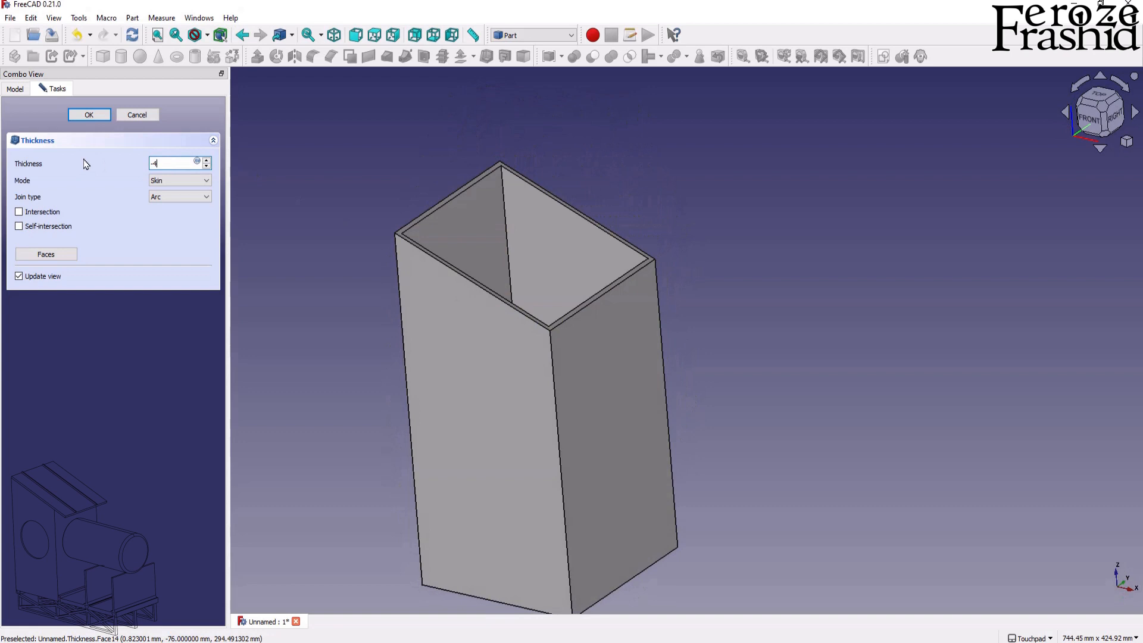
{"action": "key", "text": "Return"}
Create a cylinder primitive.
{"action": "left_click_drag", "start_coordinate": [467, 252], "coordinate": [671, 293], "text": "alt"}
{"action": "scroll", "coordinate": [609, 180], "scroll_direction": "down", "scroll_amount": 3}
{"action": "left_click", "coordinate": [130, 59]}
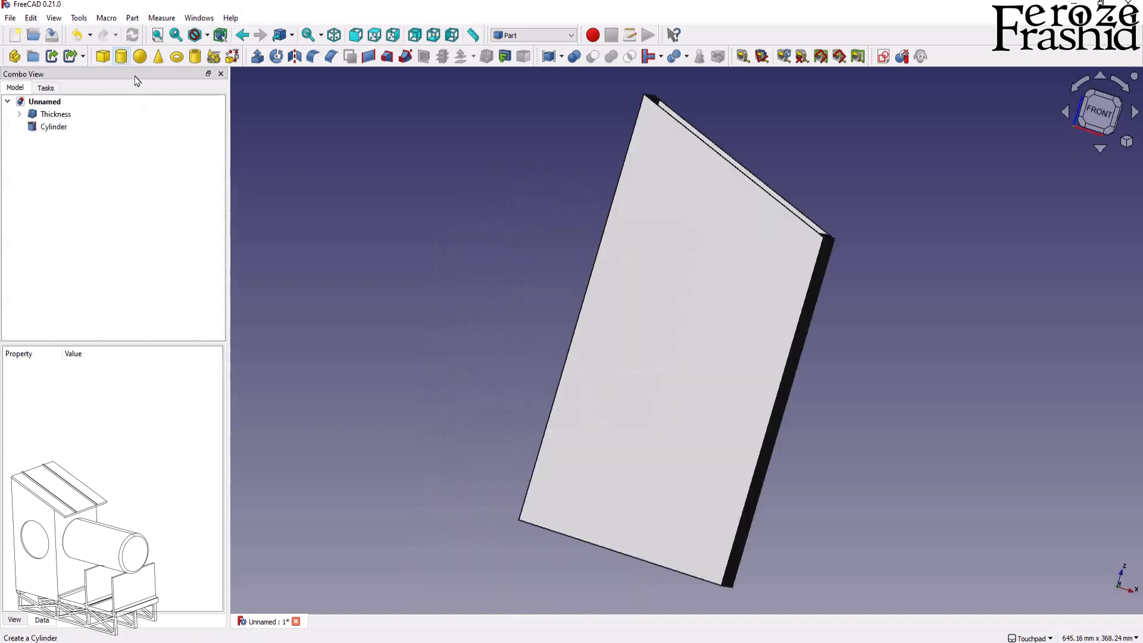
{"action": "scroll", "coordinate": [595, 295], "scroll_direction": "down", "scroll_amount": 3}
Set the X position of the base cube inside the hollow block to -75 mm.
{"action": "left_click_drag", "start_coordinate": [595, 296], "coordinate": [594, 191], "text": "alt"}
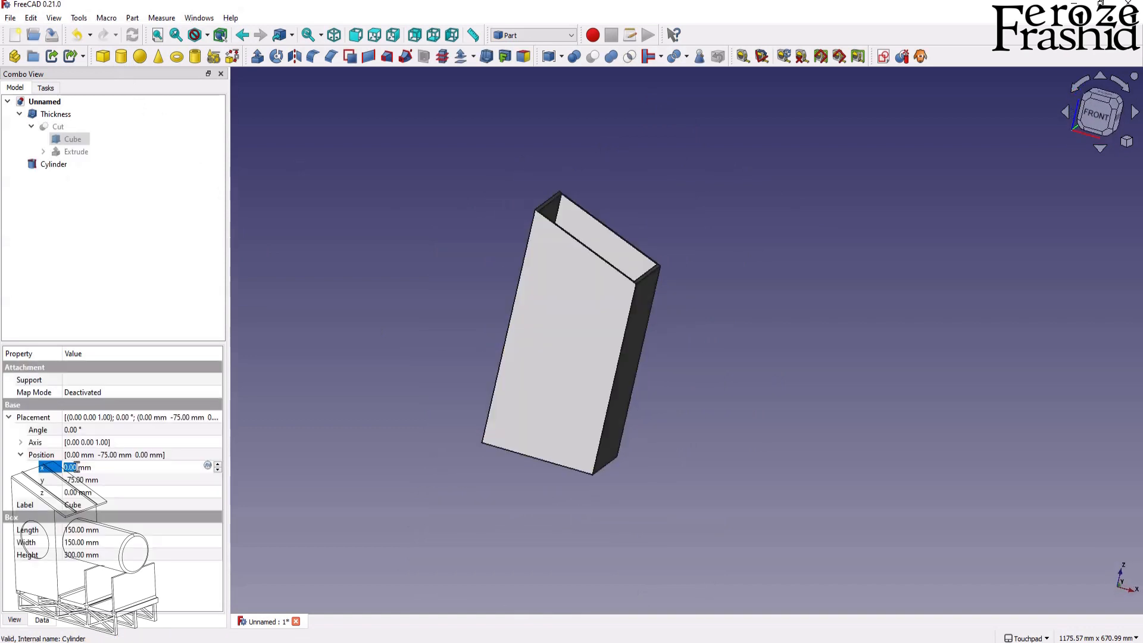
{"action": "type", "text": "-75"}
{"action": "key", "text": "Return"}
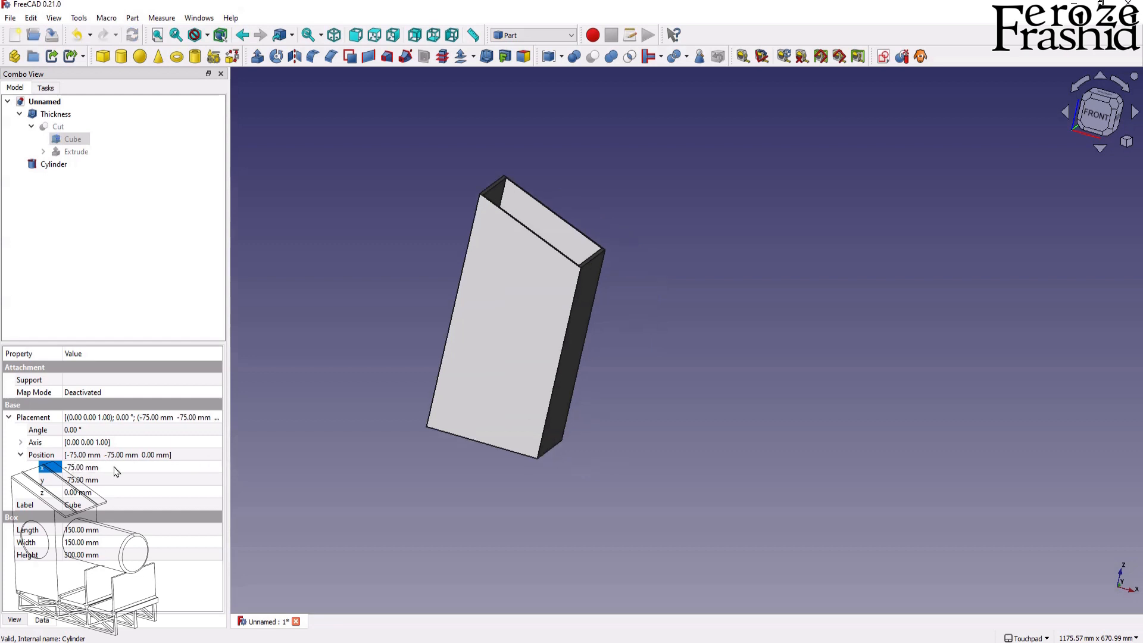
{"action": "left_click", "coordinate": [326, 492]}
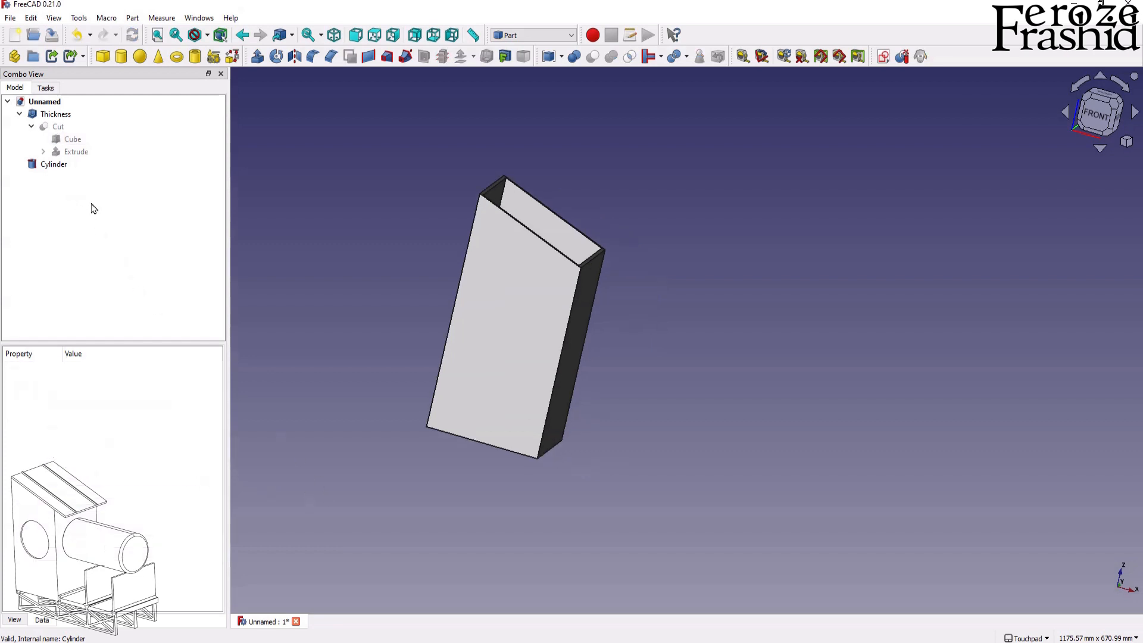
Set the cylinder's radius to 50 mm and its height to 200 mm.
{"action": "middle_click_drag", "start_coordinate": [441, 290], "coordinate": [724, 240]}
{"action": "left_click", "coordinate": [69, 167]}
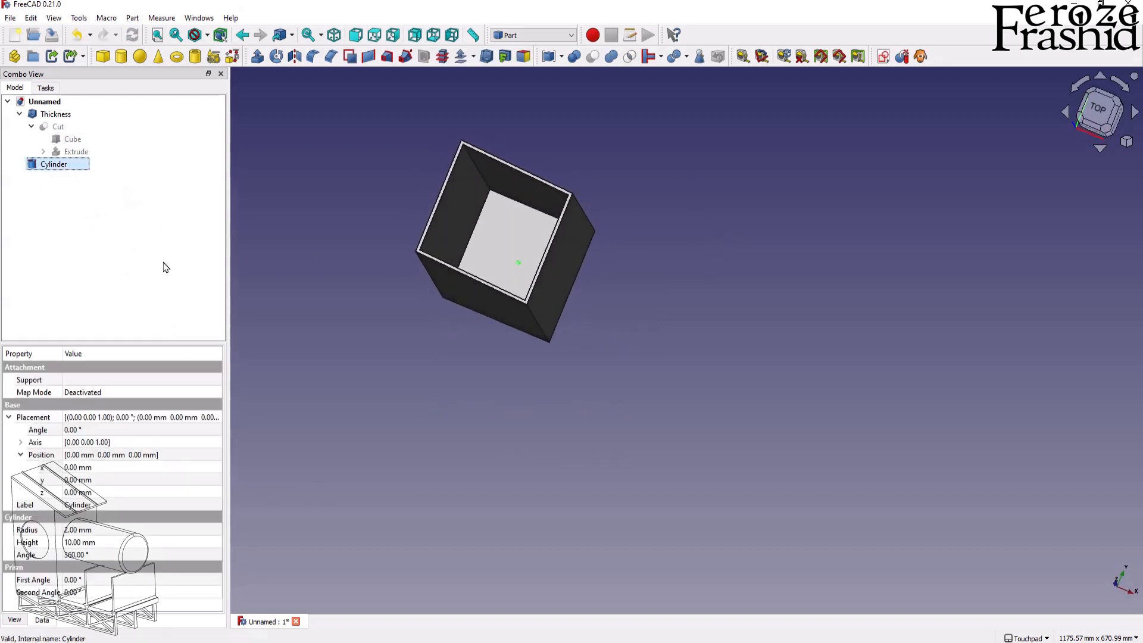
{"action": "left_click", "coordinate": [9, 417]}
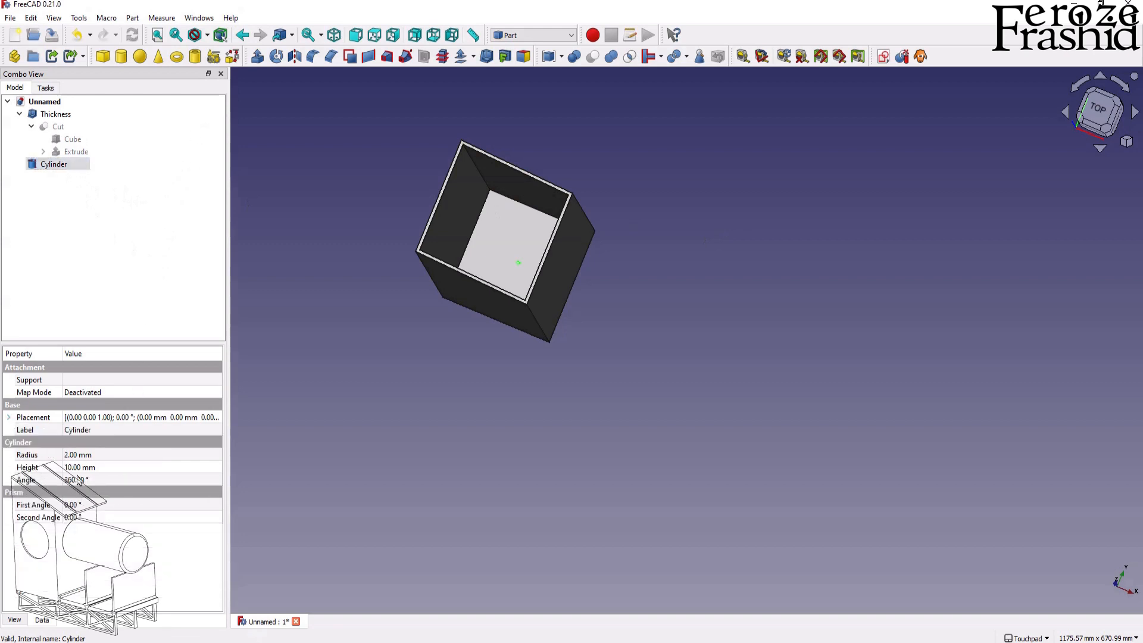
{"action": "left_click", "coordinate": [84, 456]}
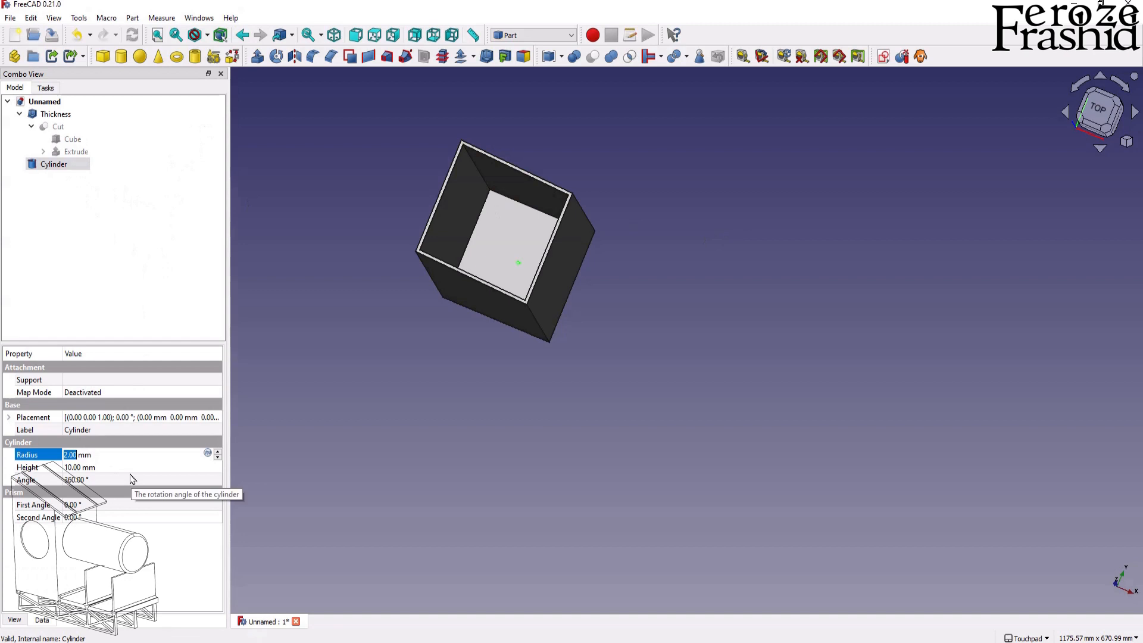
{"action": "type", "text": "1"}
{"action": "type", "text": "50"}
{"action": "key", "text": "Return"}
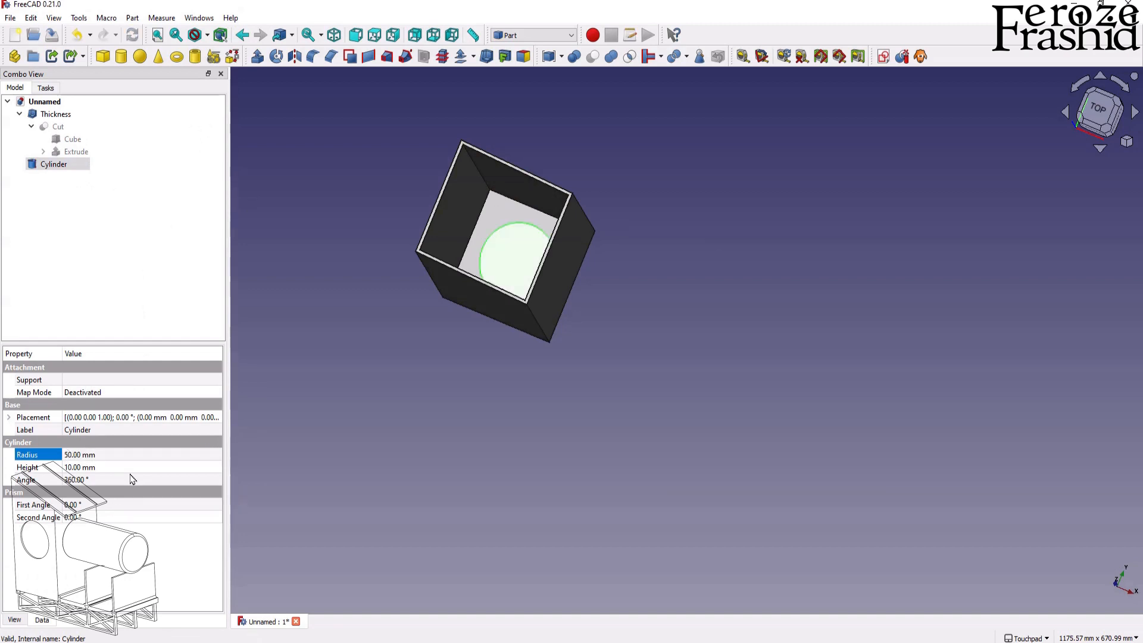
{"action": "left_click", "coordinate": [94, 468]}
{"action": "type", "text": "200"}
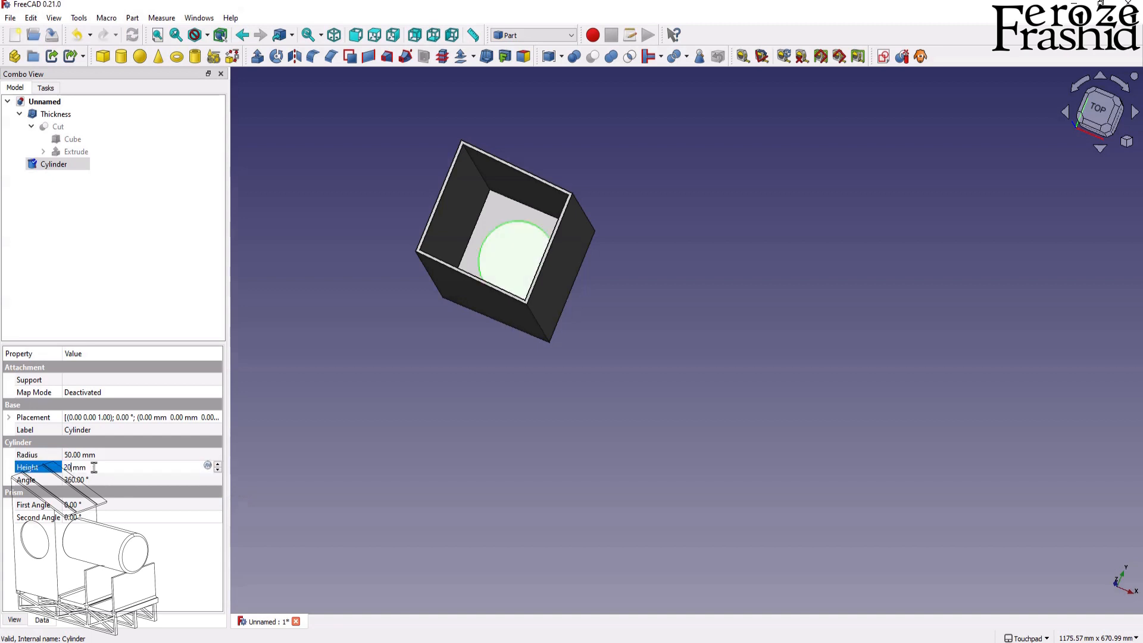
{"action": "key", "text": "Return"}
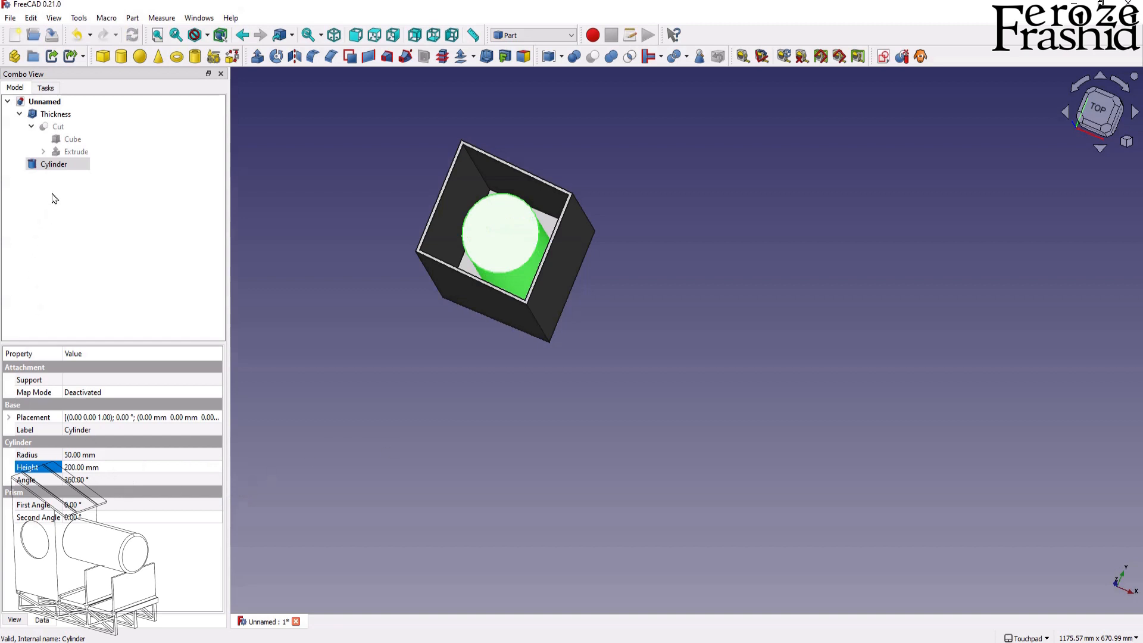
Transform the cylinder to lie at 270° about the X axis, positioned at Y -100 mm and Z 140 mm.
{"action": "right_click", "coordinate": [64, 165]}
{"action": "left_click", "coordinate": [95, 186]}
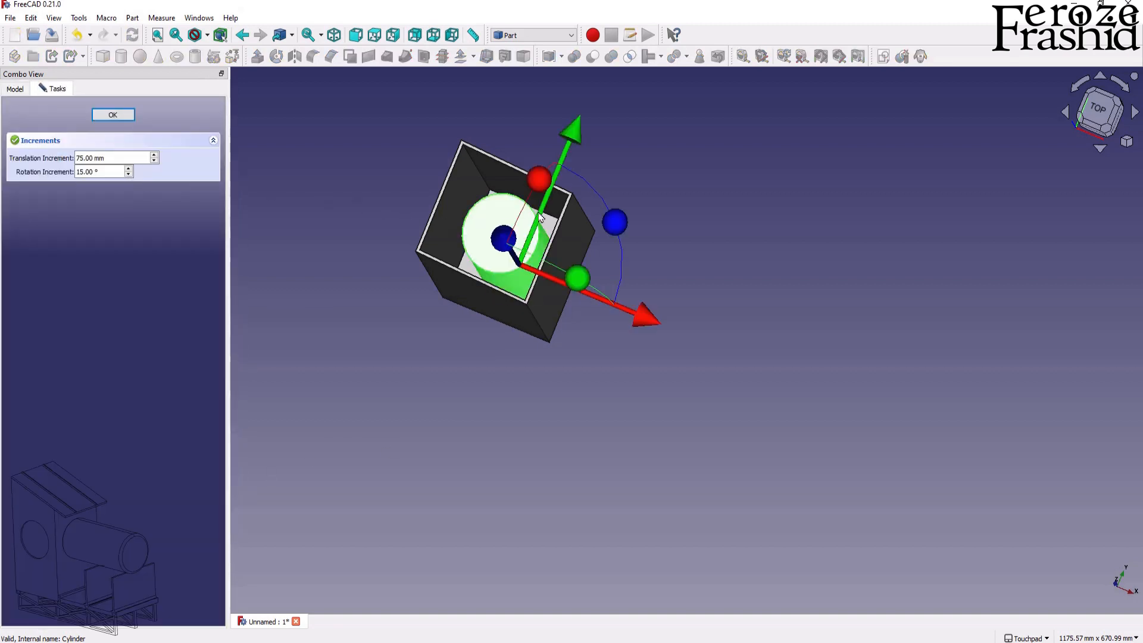
{"action": "left_click_drag", "start_coordinate": [537, 186], "coordinate": [556, 204]}
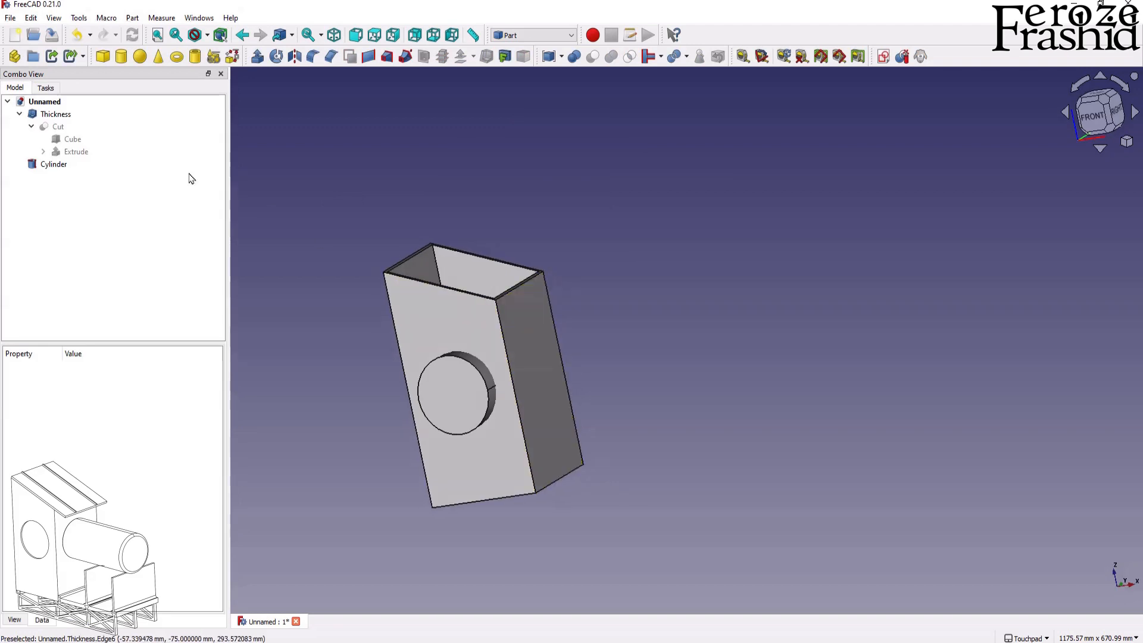
Set the cylinder's Z position to 150 mm.
{"action": "left_click", "coordinate": [50, 167]}
{"action": "left_click", "coordinate": [9, 419]}
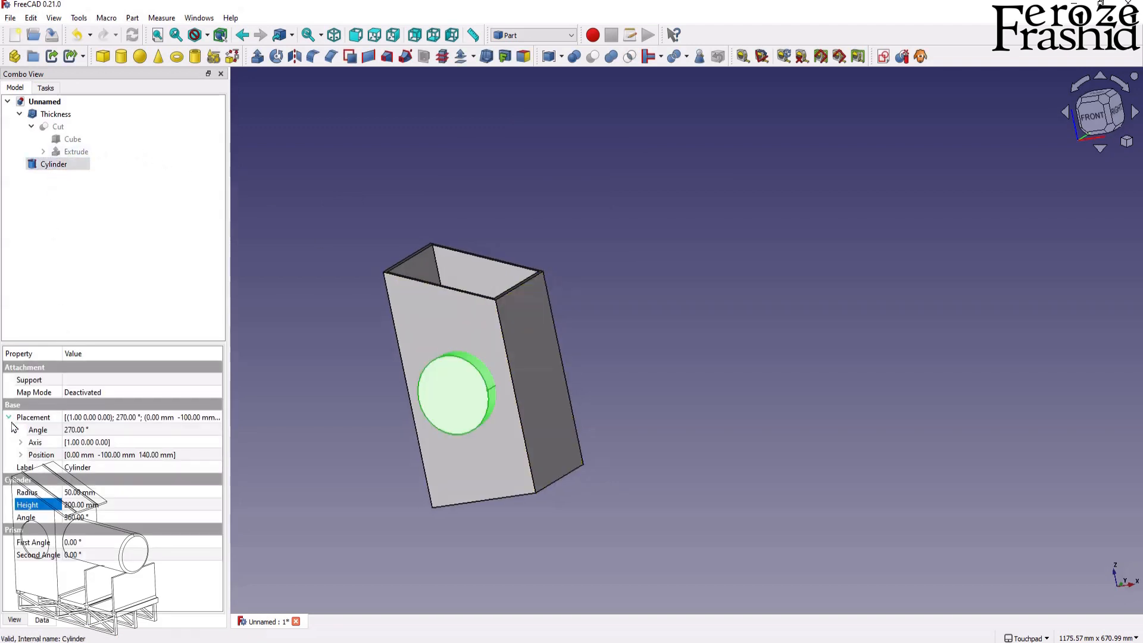
{"action": "left_click", "coordinate": [21, 455]}
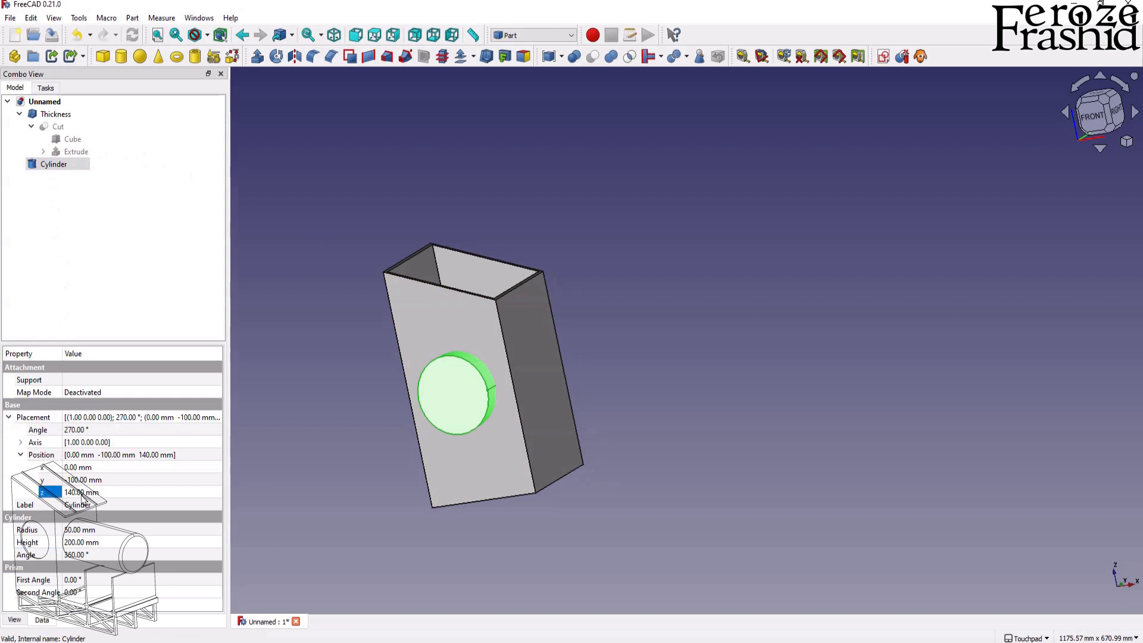
{"action": "double_click", "coordinate": [81, 493]}
{"action": "type", "text": "150"}
{"action": "key", "text": "Return"}
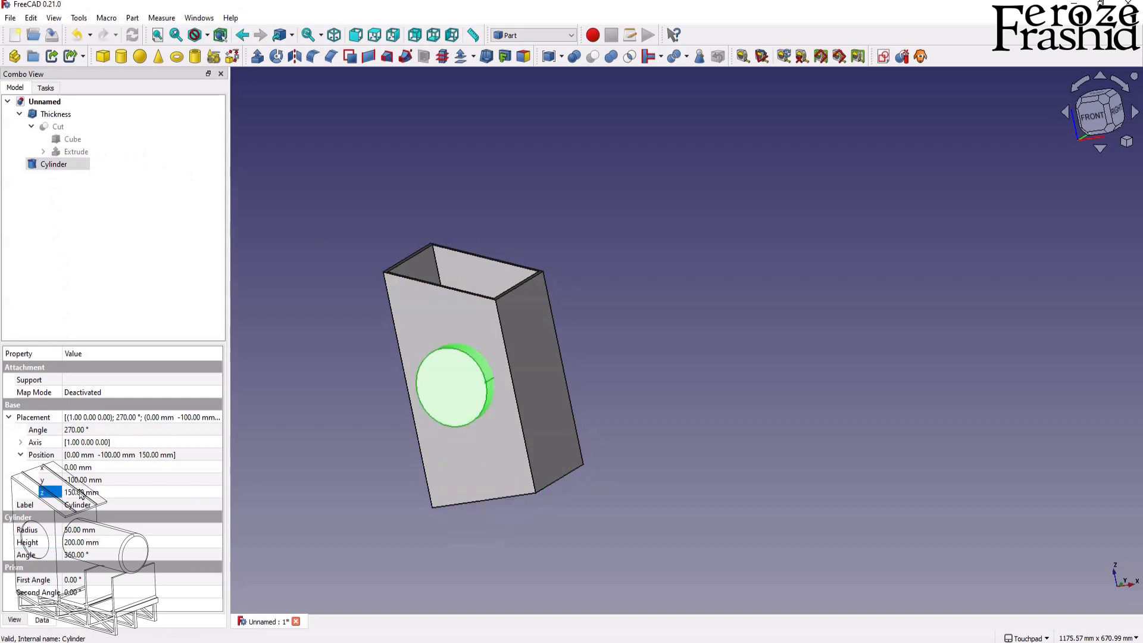
Duplicate the cylinder in place by copying and pasting it.
{"action": "left_click", "coordinate": [145, 235]}
{"action": "left_click", "coordinate": [61, 169]}
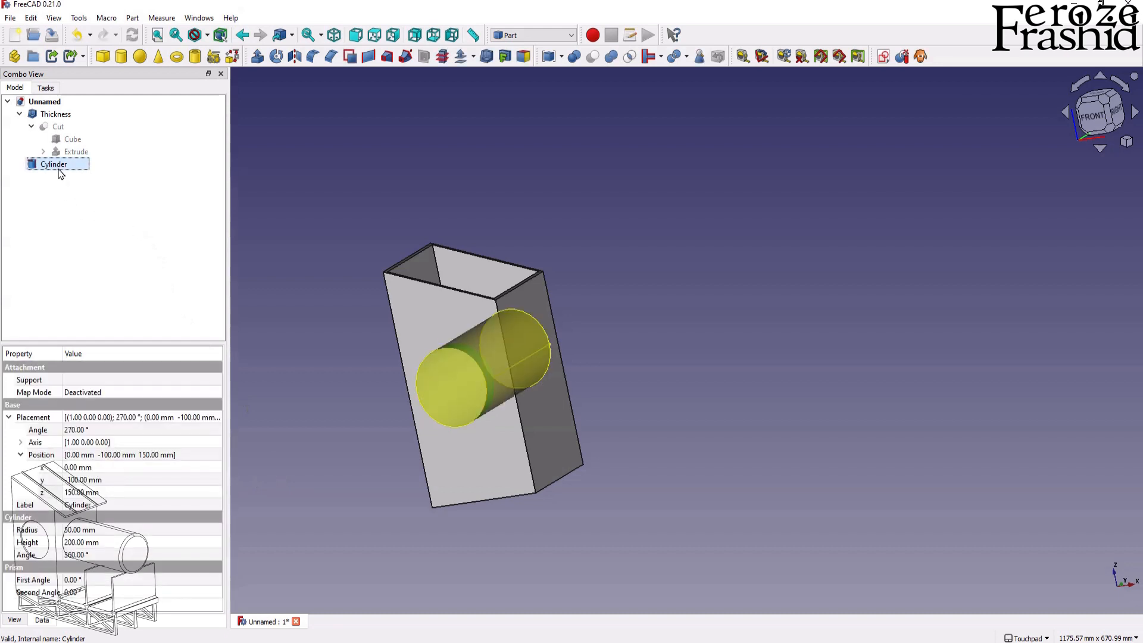
{"action": "key", "text": "ctrl+c"}
{"action": "key", "text": "ctrl+v"}
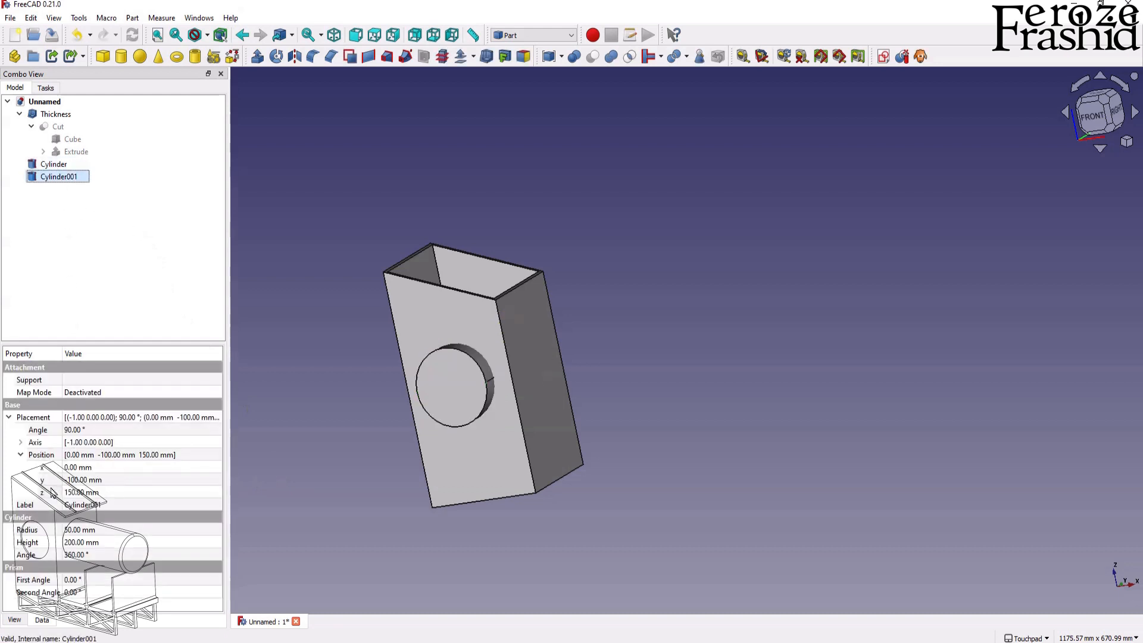
Try a rotation angle of 0° on the copied cylinder and set it back to 90°.
{"action": "double_click", "coordinate": [79, 430]}
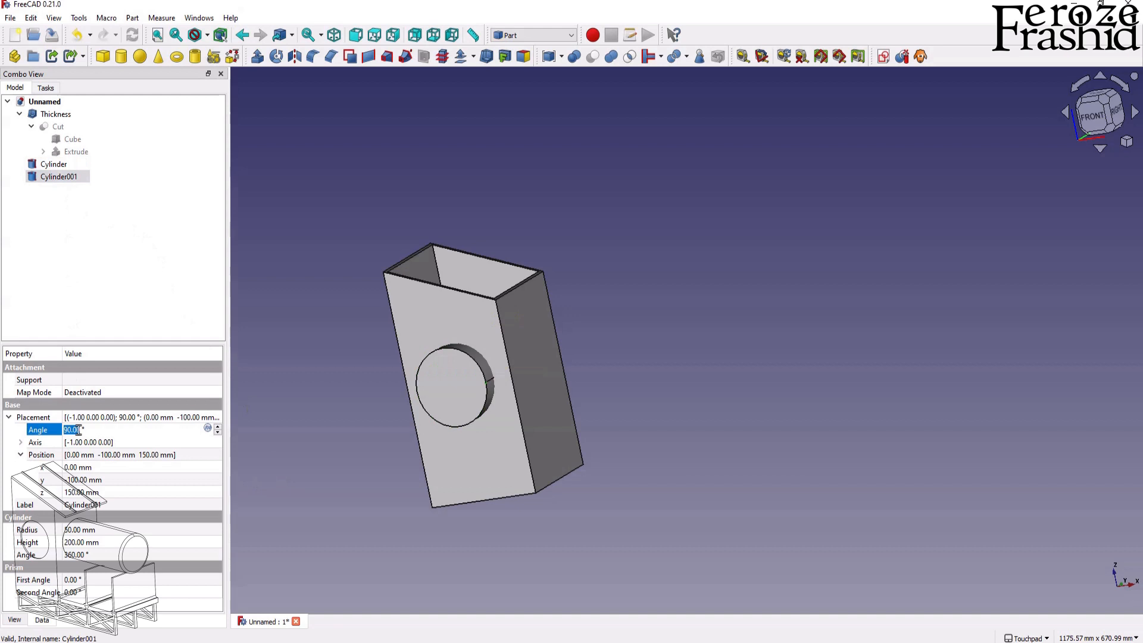
{"action": "type", "text": "0"}
{"action": "key", "text": "Return"}
{"action": "double_click", "coordinate": [104, 428]}
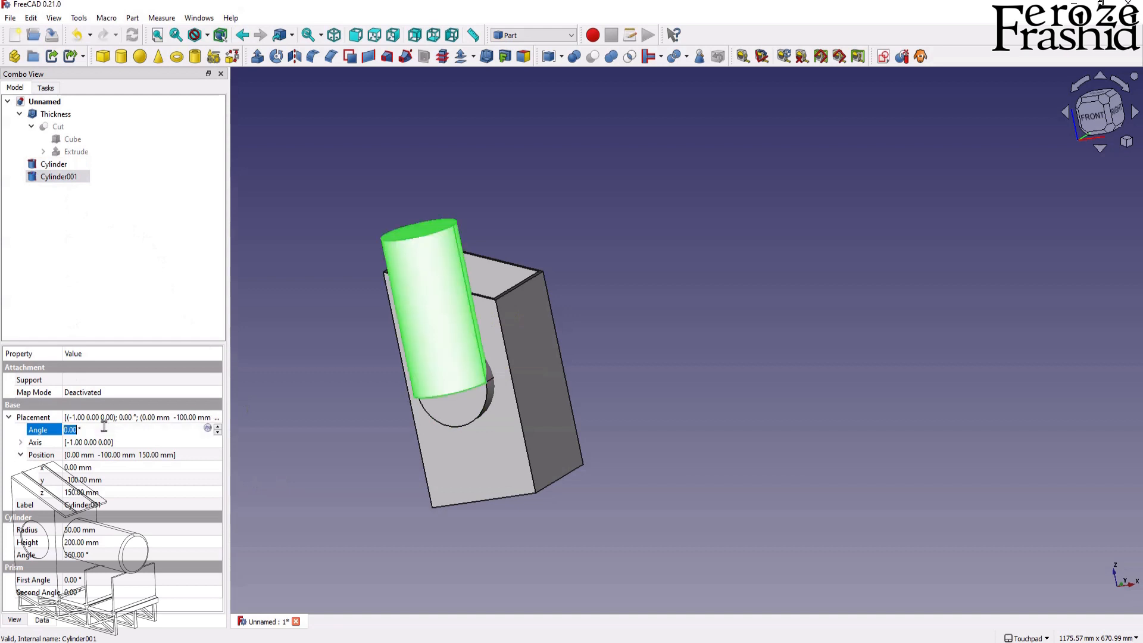
{"action": "type", "text": "90"}
{"action": "key", "text": "Return"}
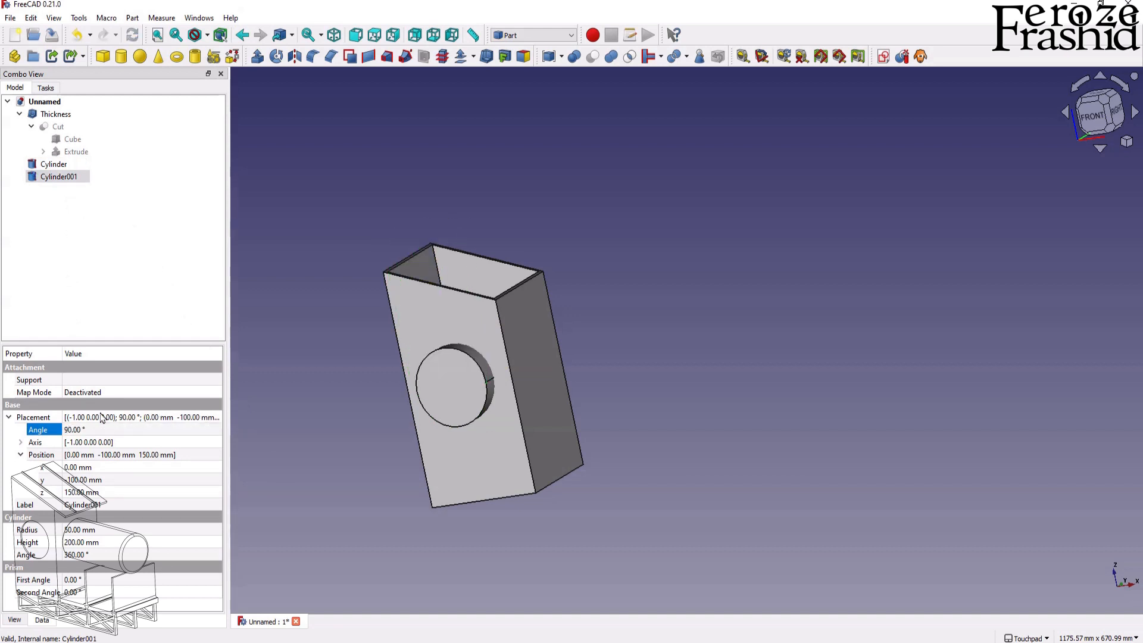
Rotate the copied cylinder 90° with Transform so it crosses the original, and position it at X -50 mm and Y 0 mm.
{"action": "right_click", "coordinate": [74, 178]}
{"action": "left_click", "coordinate": [117, 204]}
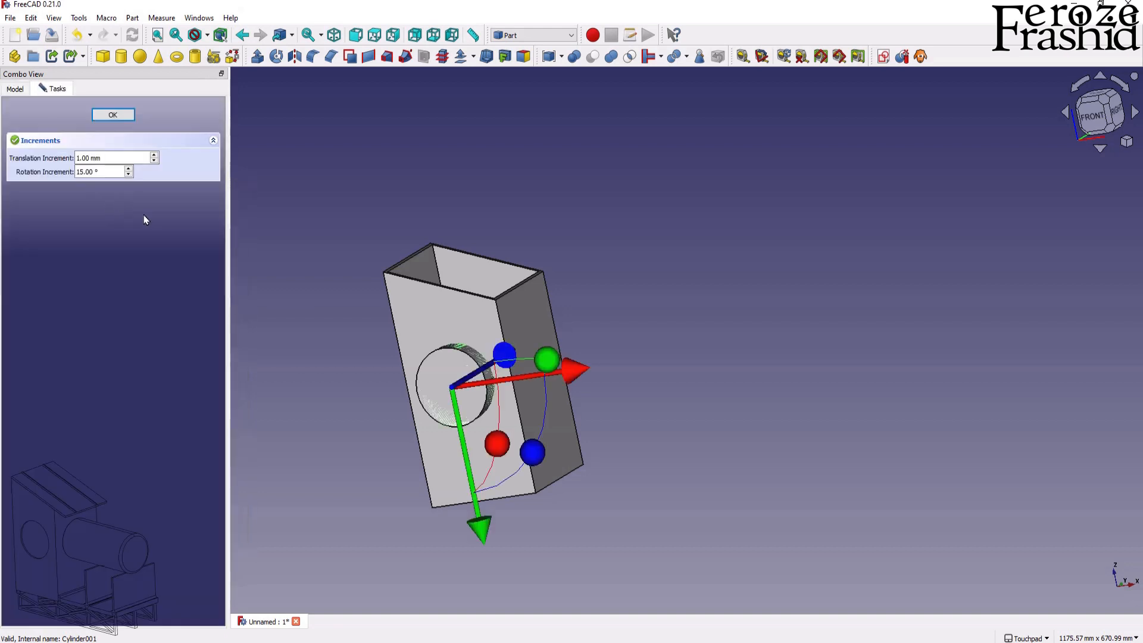
{"action": "left_click_drag", "start_coordinate": [553, 365], "coordinate": [491, 422]}
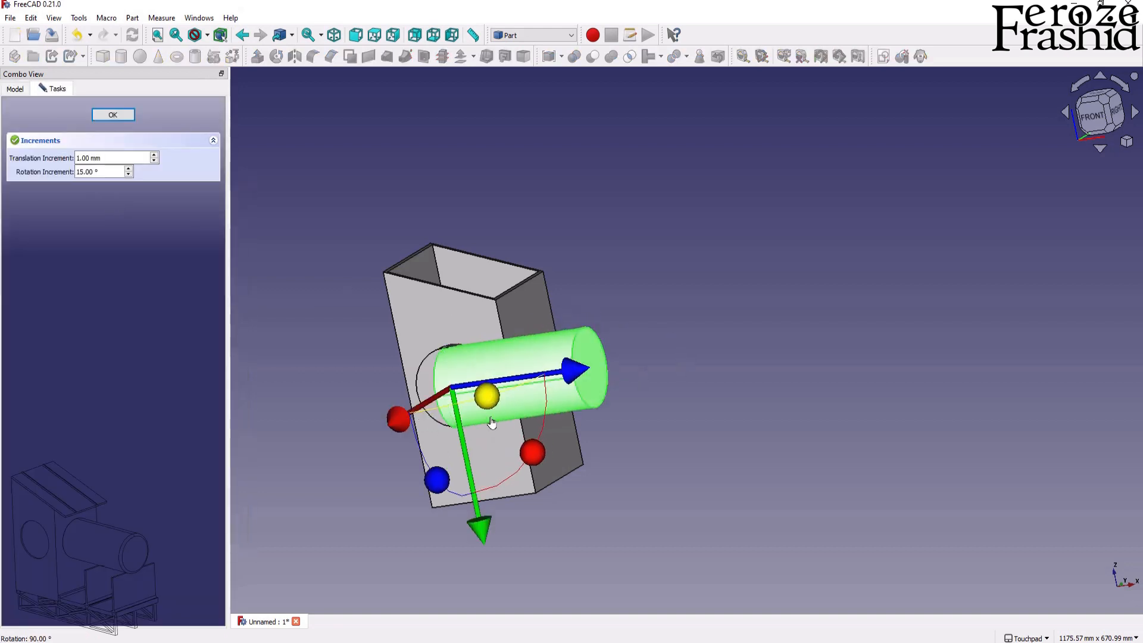
{"action": "left_click", "coordinate": [112, 114]}
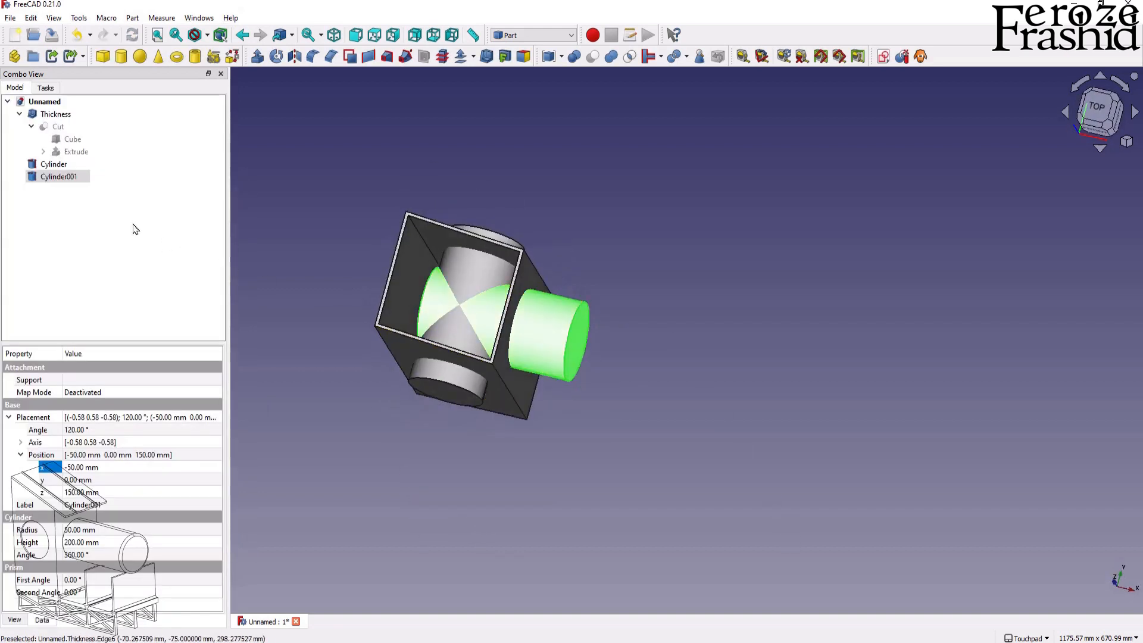
Fuse the two crossing cylinders with a Boolean union.
{"action": "left_click", "coordinate": [62, 175], "text": "ctrl"}
{"action": "left_click", "coordinate": [61, 167], "text": "ctrl"}
{"action": "left_click", "coordinate": [62, 167], "text": "ctrl"}
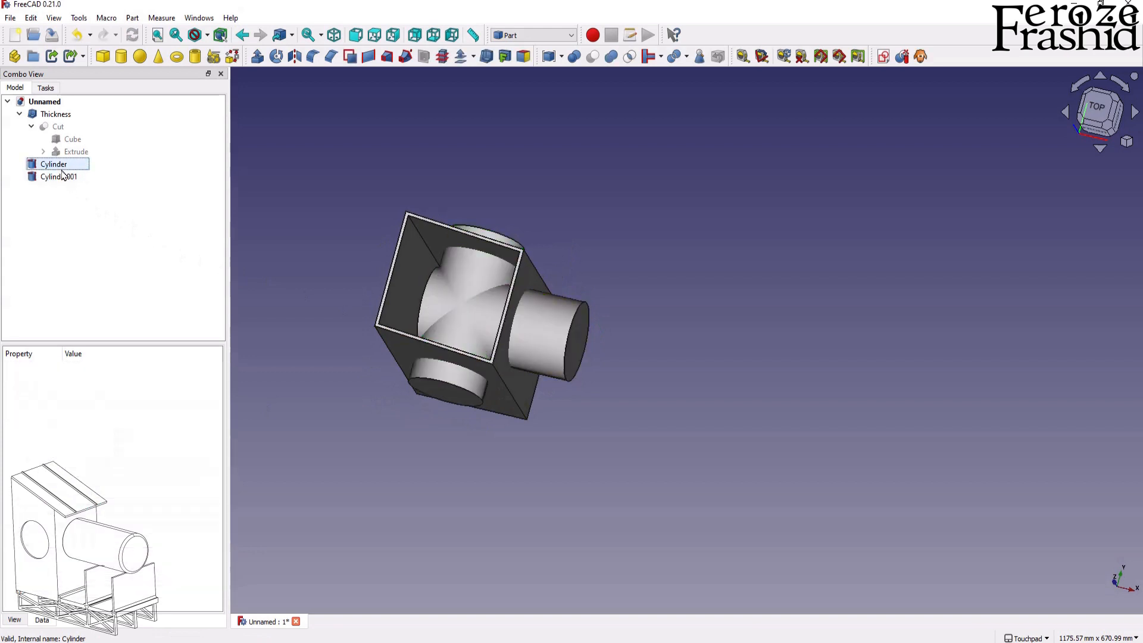
{"action": "left_click", "coordinate": [66, 177], "text": "ctrl"}
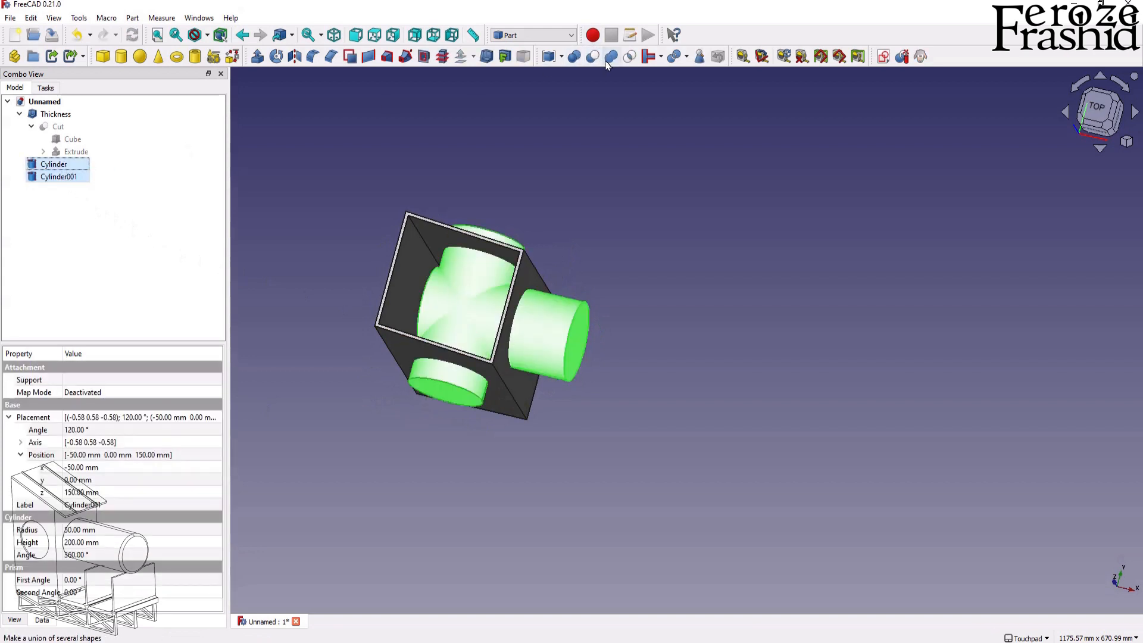
{"action": "left_click", "coordinate": [611, 56]}
Cut the fused cylinders from the hollow block to open round holes in its walls.
{"action": "left_click", "coordinate": [56, 114]}
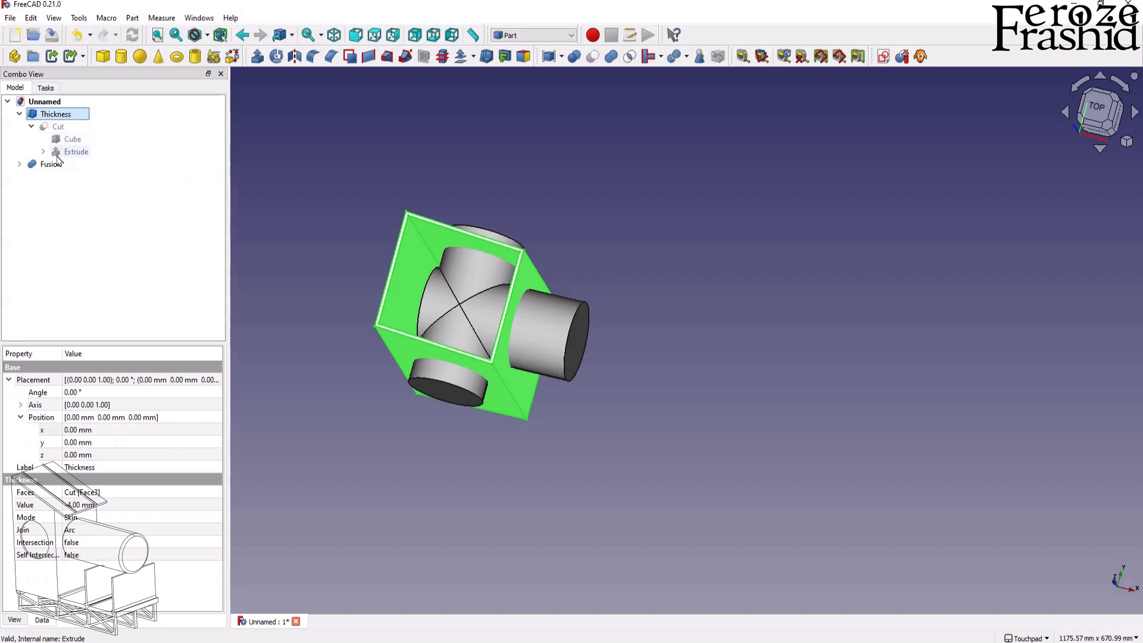
{"action": "left_click", "coordinate": [59, 165], "text": "ctrl"}
{"action": "left_click", "coordinate": [592, 56]}
Create a sketch attached to the block's sloped rim face.
{"action": "left_click_drag", "start_coordinate": [786, 359], "coordinate": [680, 316], "text": "alt"}
{"action": "scroll", "coordinate": [604, 394], "scroll_direction": "up", "scroll_amount": 3}
{"action": "left_click_drag", "start_coordinate": [733, 379], "coordinate": [581, 433], "text": "alt"}
{"action": "scroll", "coordinate": [675, 338], "scroll_direction": "down", "scroll_amount": 2}
{"action": "mouse_move", "coordinate": [668, 306]}
{"action": "left_mouse_down", "text": "alt"}
{"action": "mouse_move", "coordinate": [659, 280]}
{"action": "mouse_move", "coordinate": [753, 244]}
{"action": "mouse_move", "coordinate": [680, 309]}
{"action": "left_mouse_up", "text": "alt"}
{"action": "scroll", "coordinate": [595, 388], "scroll_direction": "up", "scroll_amount": 5}
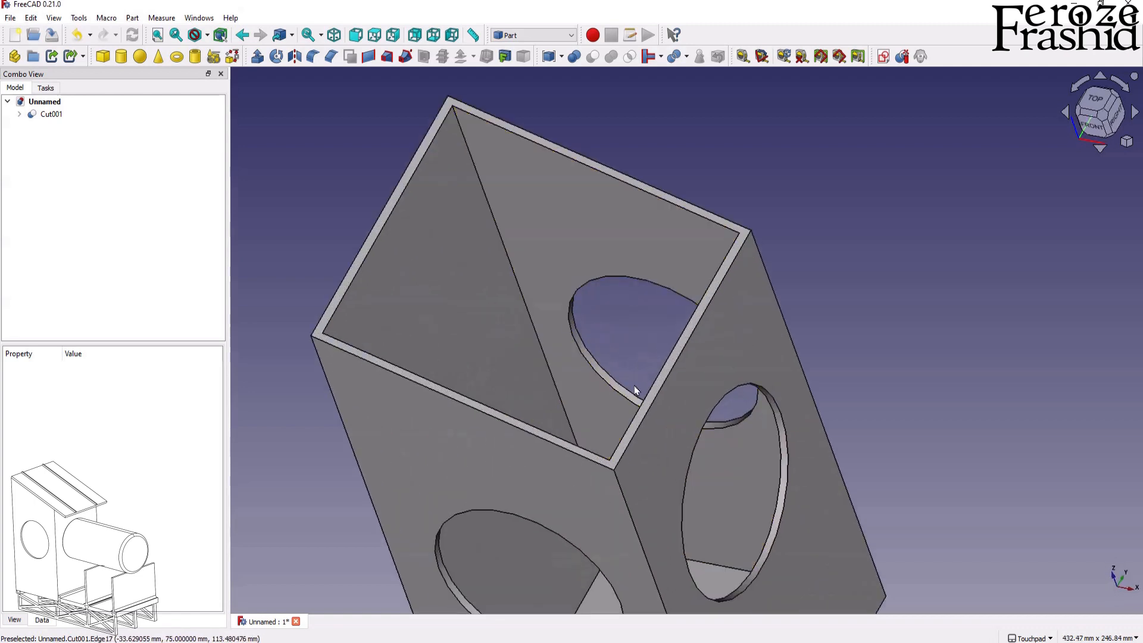
{"action": "left_click", "coordinate": [653, 399]}
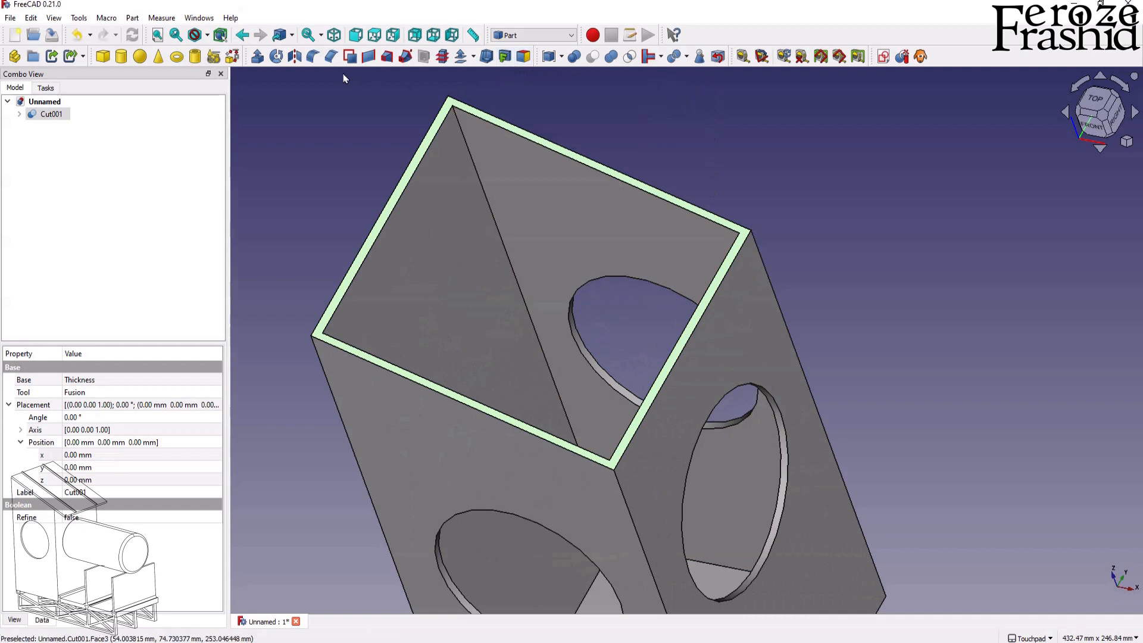
{"action": "left_click", "coordinate": [883, 56]}
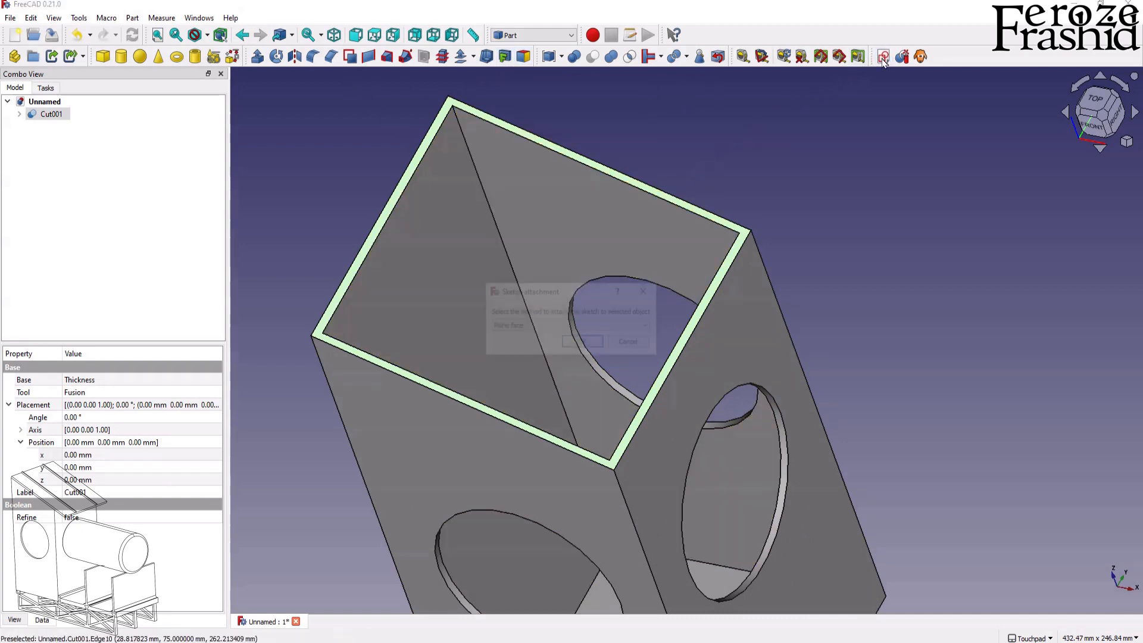
{"action": "left_click", "coordinate": [588, 344]}
Project the rim's upper and lower outer edges into the sketch as external geometry.
{"action": "scroll", "coordinate": [548, 247], "scroll_direction": "down", "scroll_amount": 3}
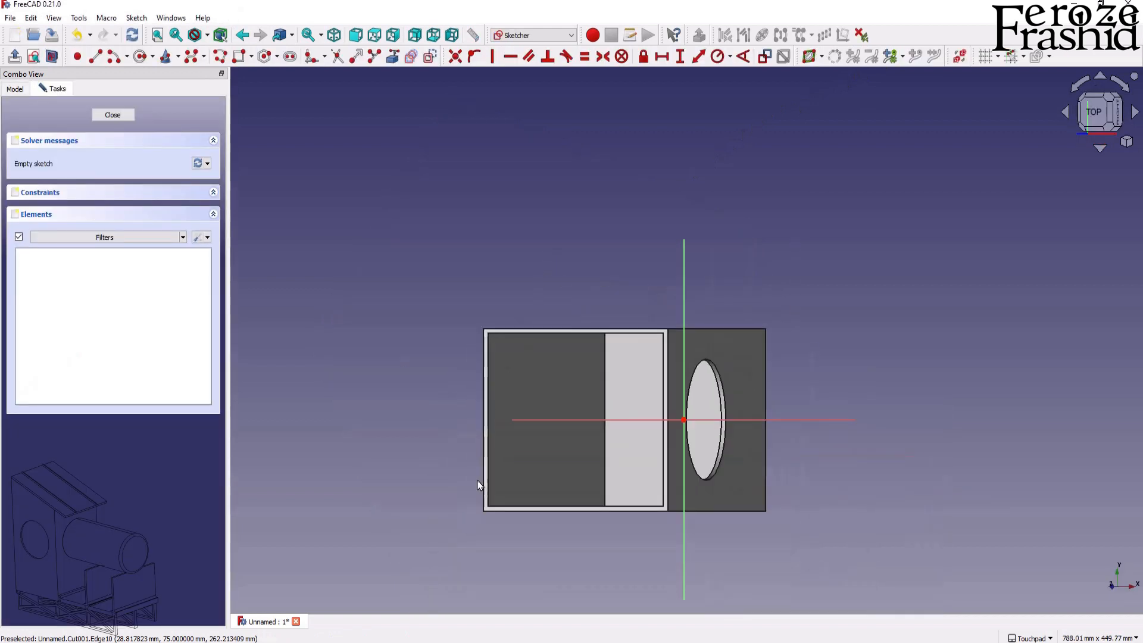
{"action": "scroll", "coordinate": [485, 451], "scroll_direction": "up", "scroll_amount": 2}
{"action": "left_click", "coordinate": [394, 59]}
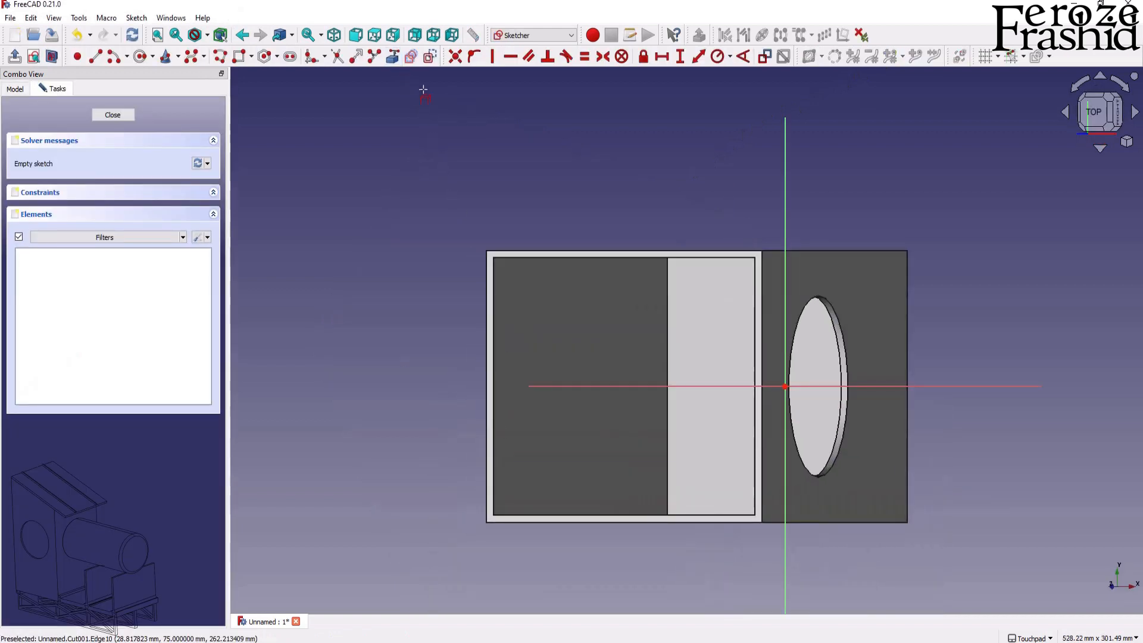
{"action": "left_click", "coordinate": [520, 250]}
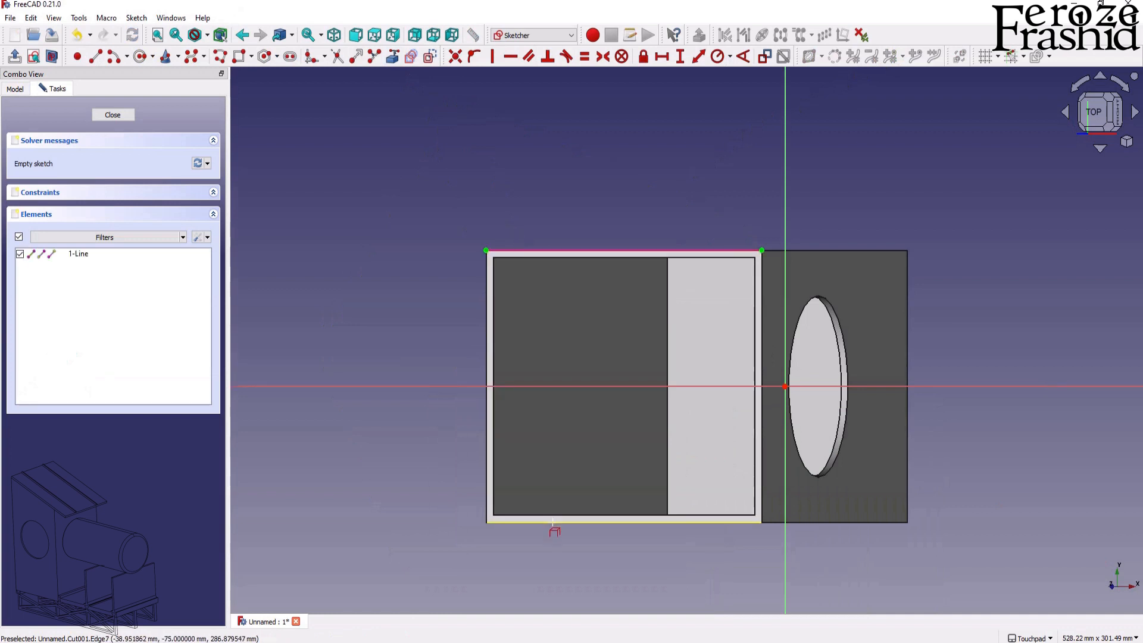
{"action": "left_click", "coordinate": [553, 524]}
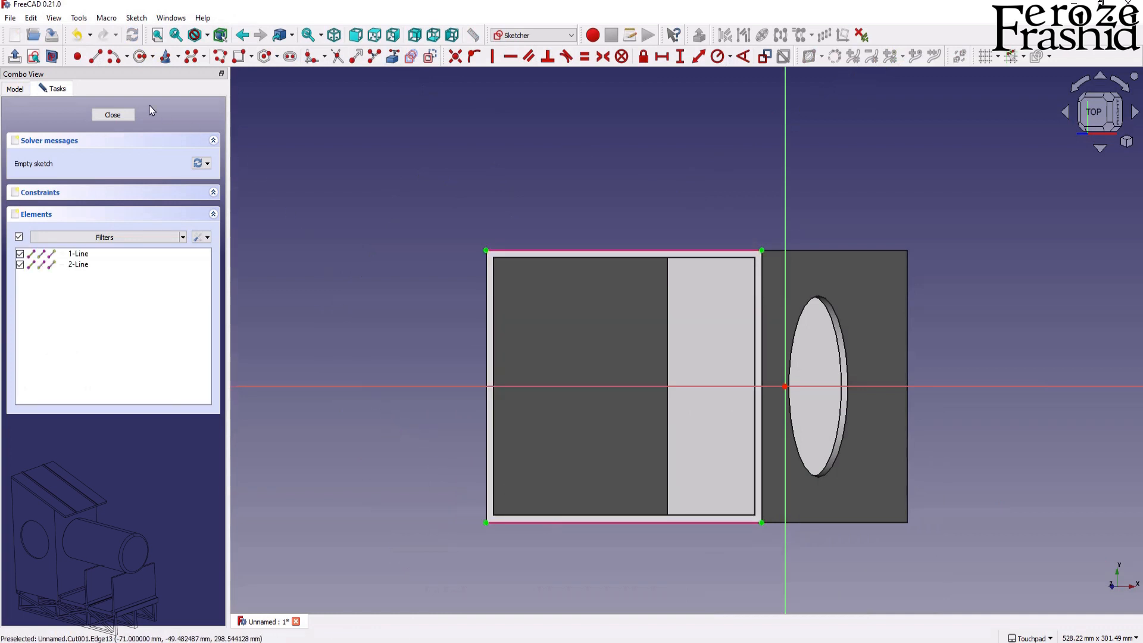
Draw a rectangle from the rim's upper-left outer corner and make its lower-left corner coincident with the rim's lower-left corner.
{"action": "left_click", "coordinate": [241, 59]}
{"action": "left_click", "coordinate": [486, 251]}
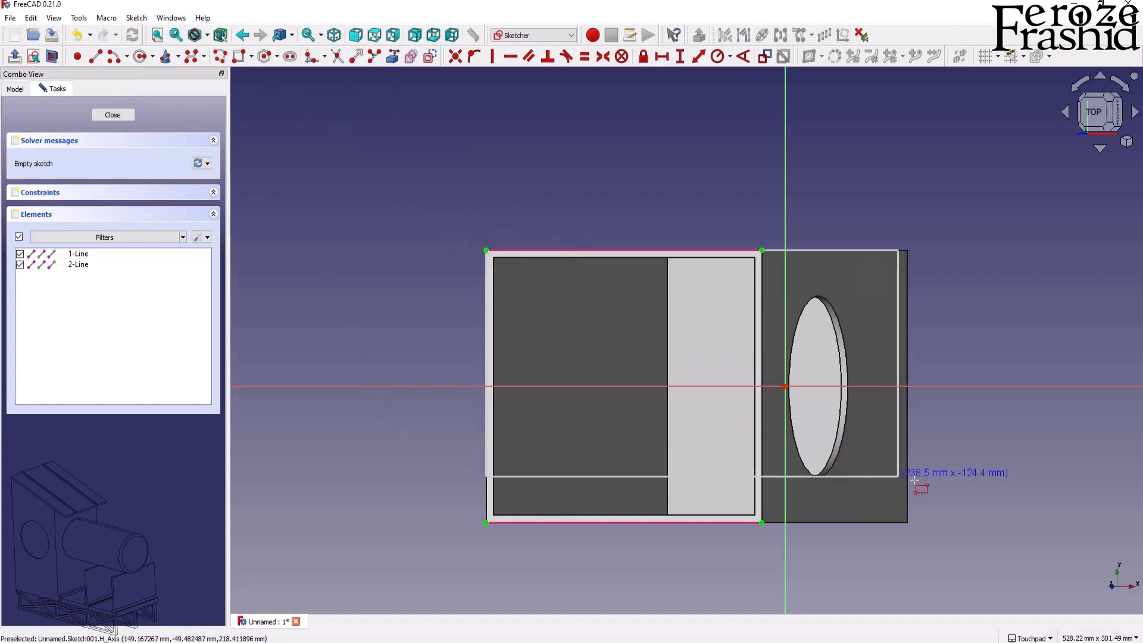
{"action": "left_click", "coordinate": [846, 501]}
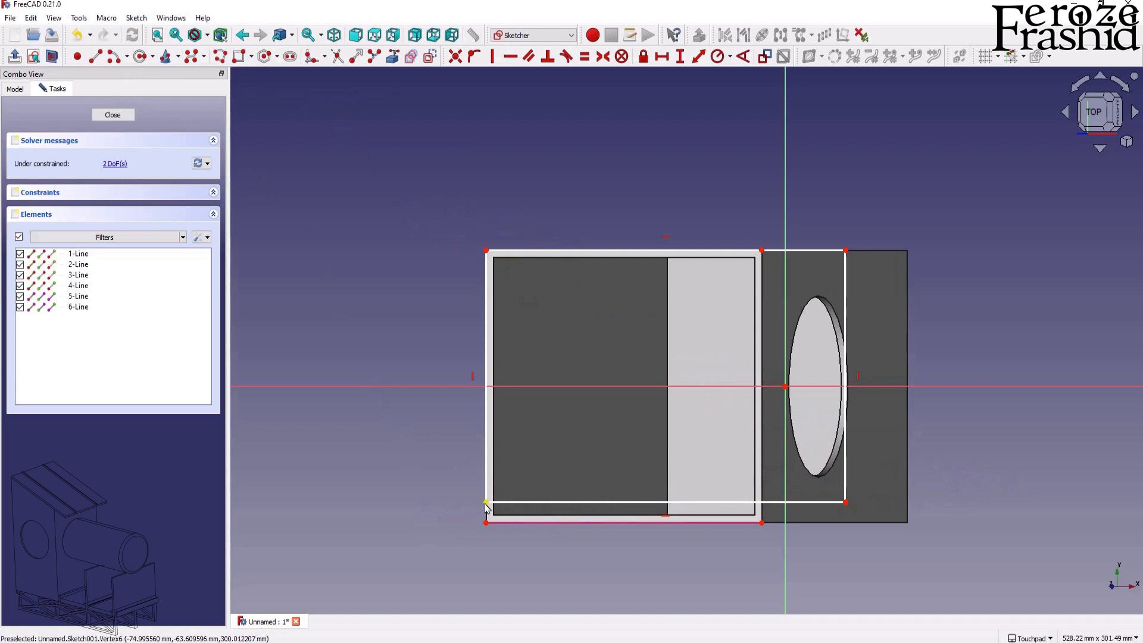
{"action": "left_click", "coordinate": [486, 523]}
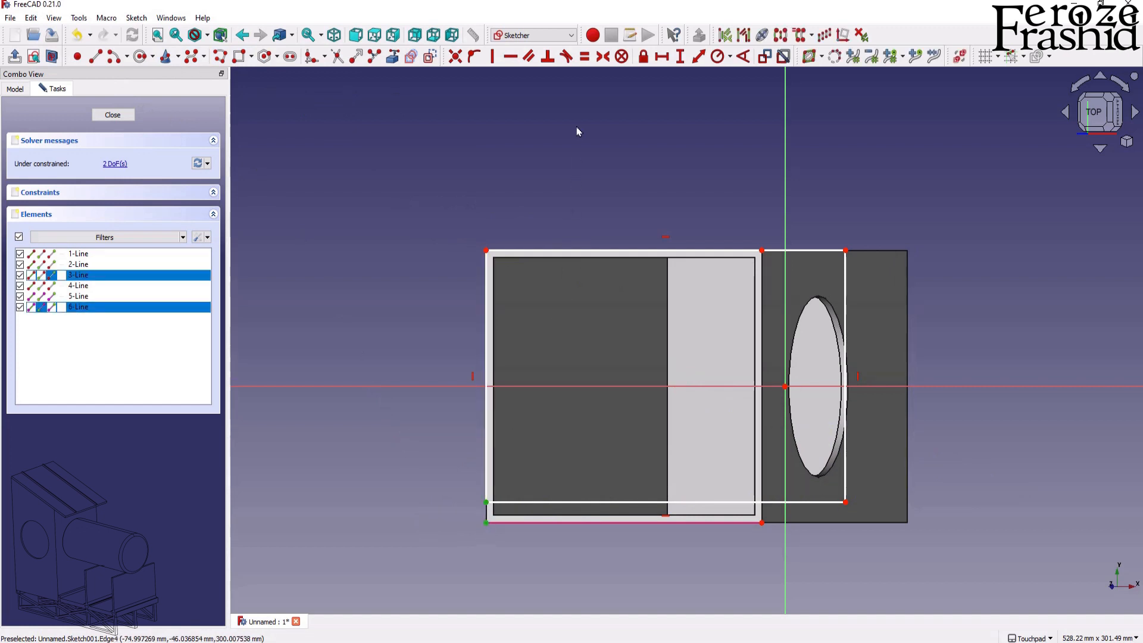
{"action": "left_click", "coordinate": [455, 57]}
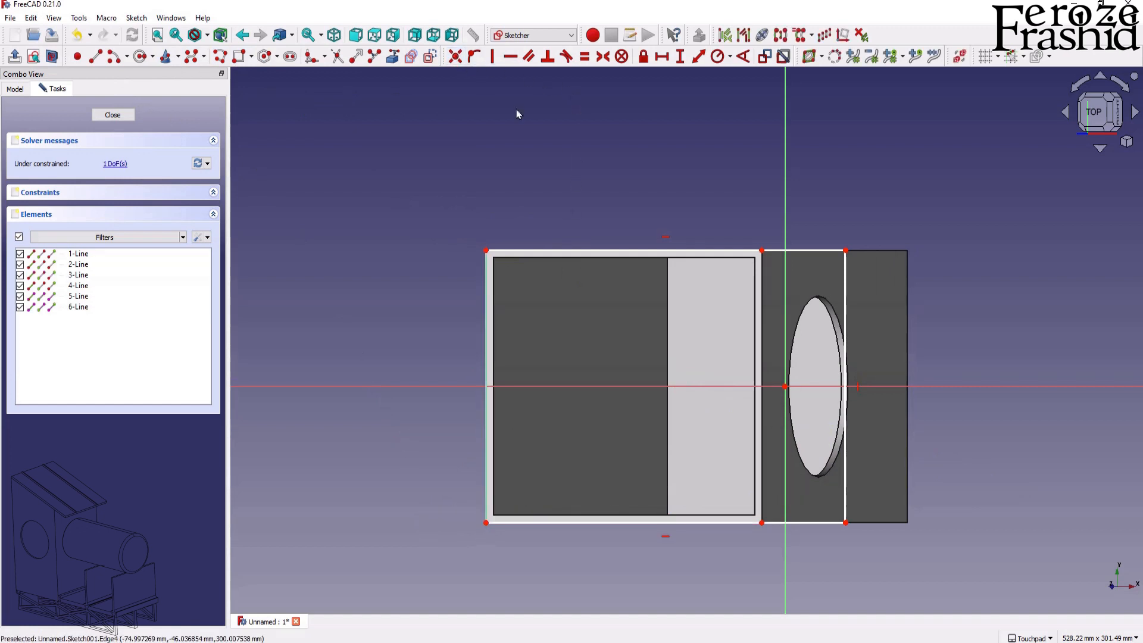
Set the roof rectangle's horizontal length to 200 mm and extrude the finished sketch 5 mm as a solid.
{"action": "left_click", "coordinate": [784, 252]}
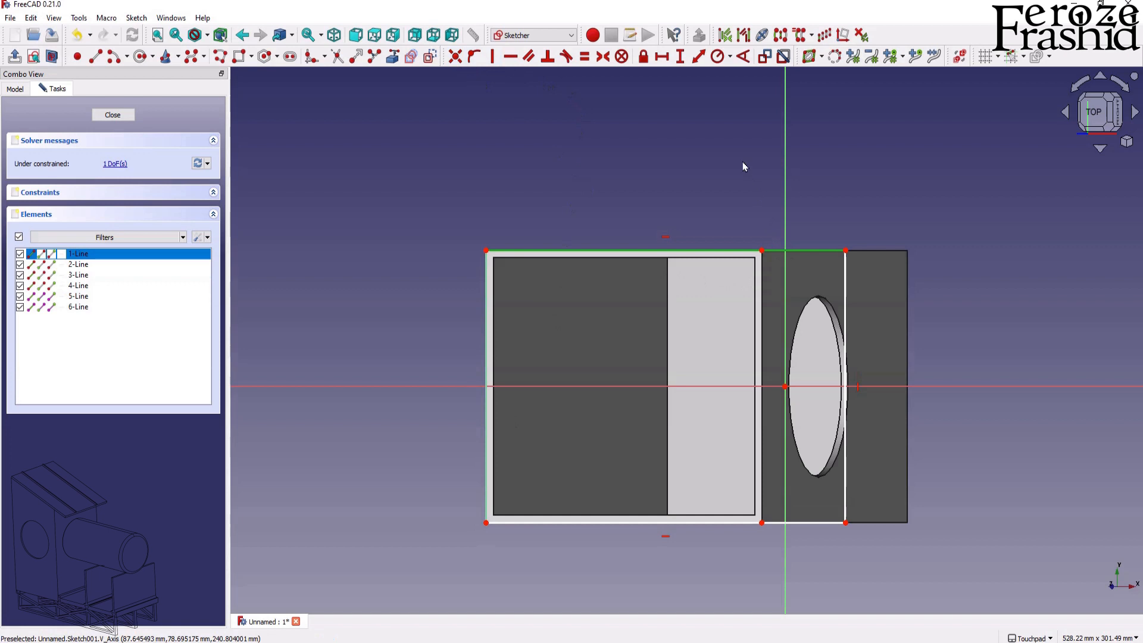
{"action": "left_click", "coordinate": [662, 57]}
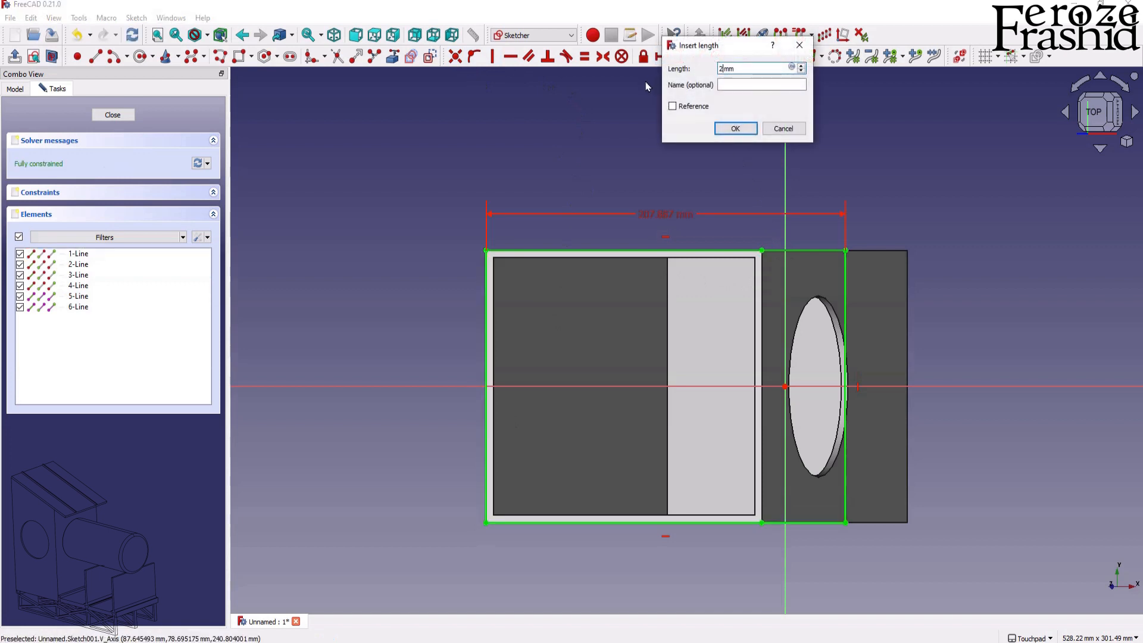
{"action": "key", "text": "Return"}
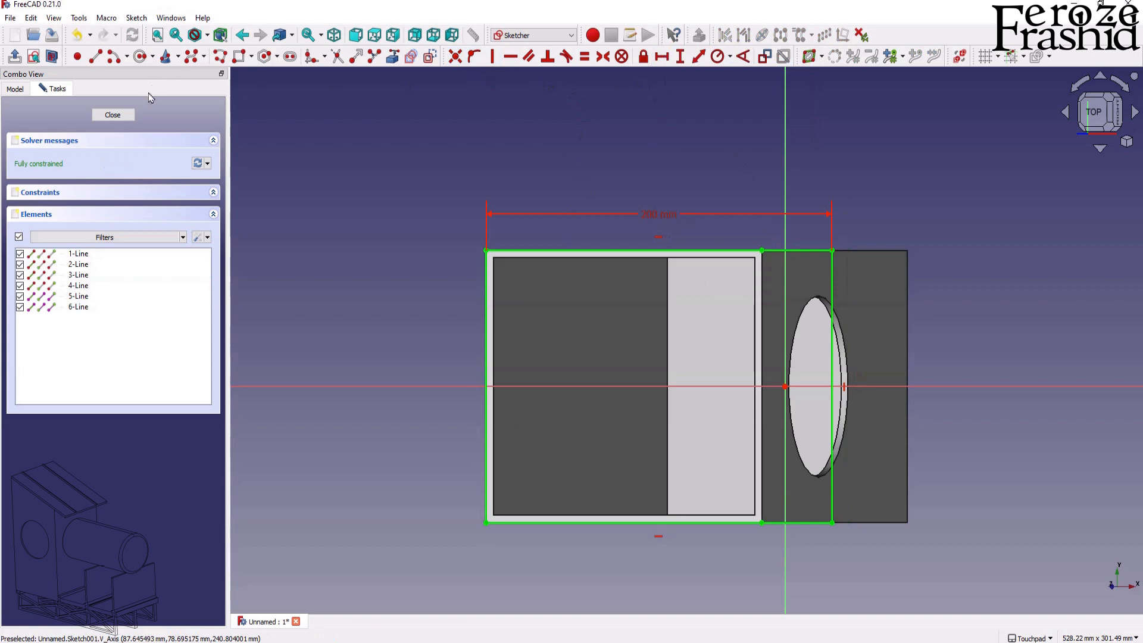
{"action": "left_click", "coordinate": [116, 115]}
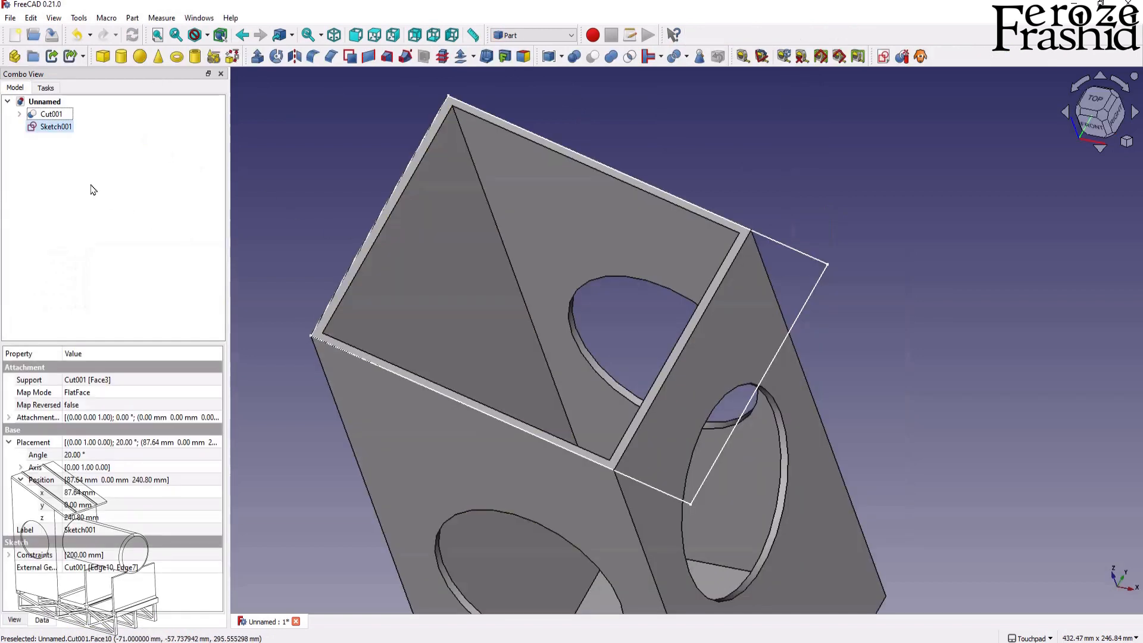
{"action": "left_click", "coordinate": [256, 58]}
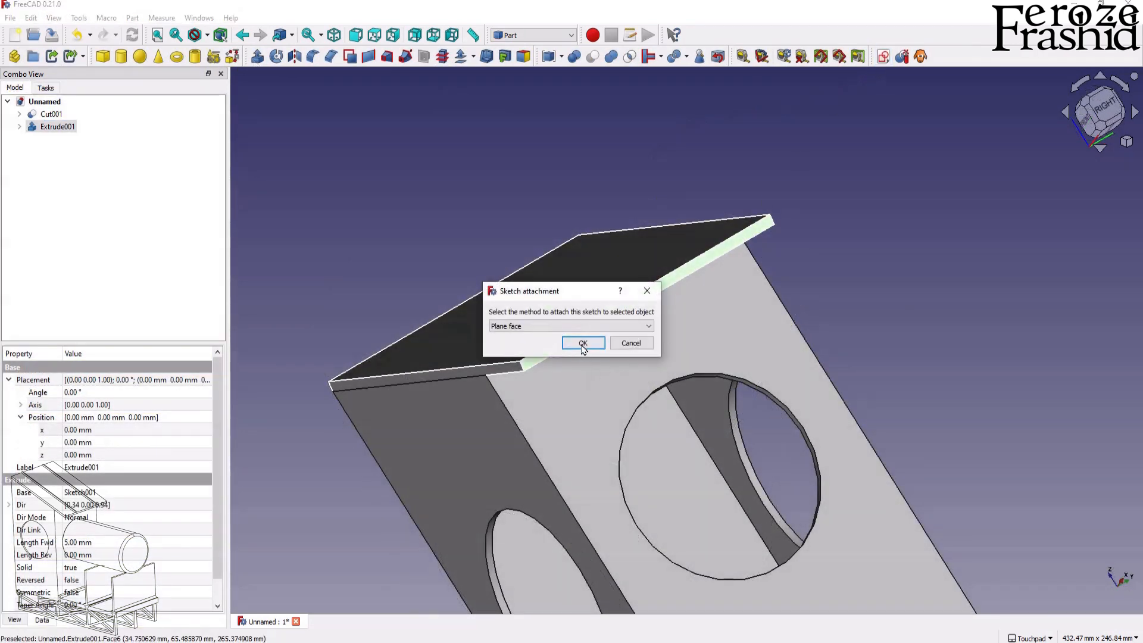
Create a sketch on the roof plate's thin overhanging end face and project its upper edge as external geometry.
{"action": "left_click", "coordinate": [582, 344]}
{"action": "scroll", "coordinate": [458, 218], "scroll_direction": "up", "scroll_amount": 3}
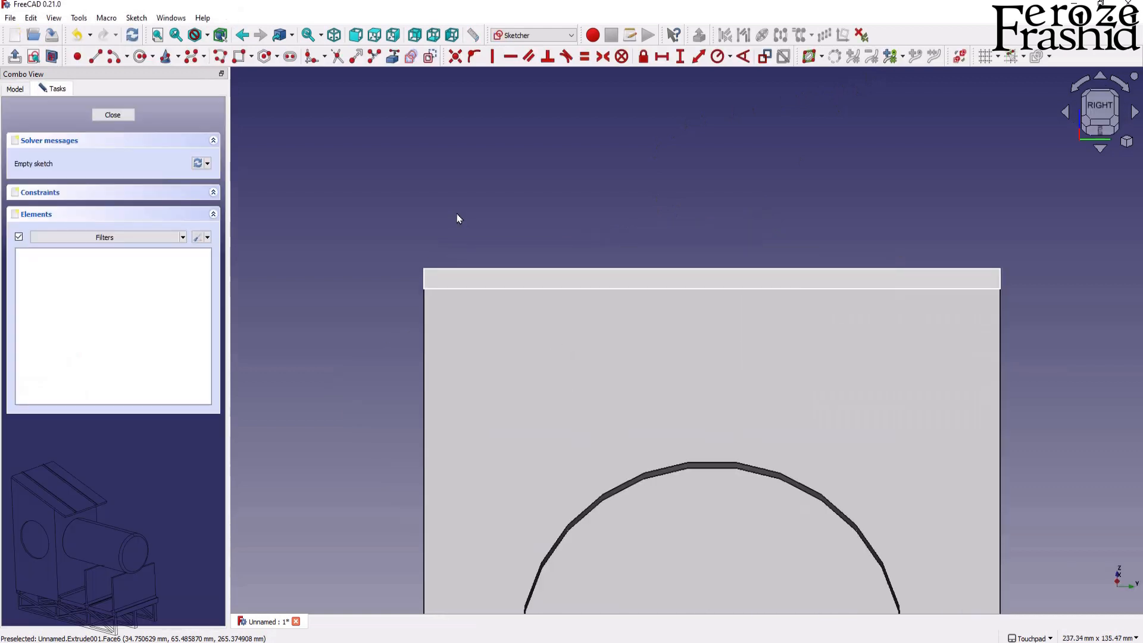
{"action": "left_click", "coordinate": [398, 58]}
{"action": "left_click", "coordinate": [477, 269]}
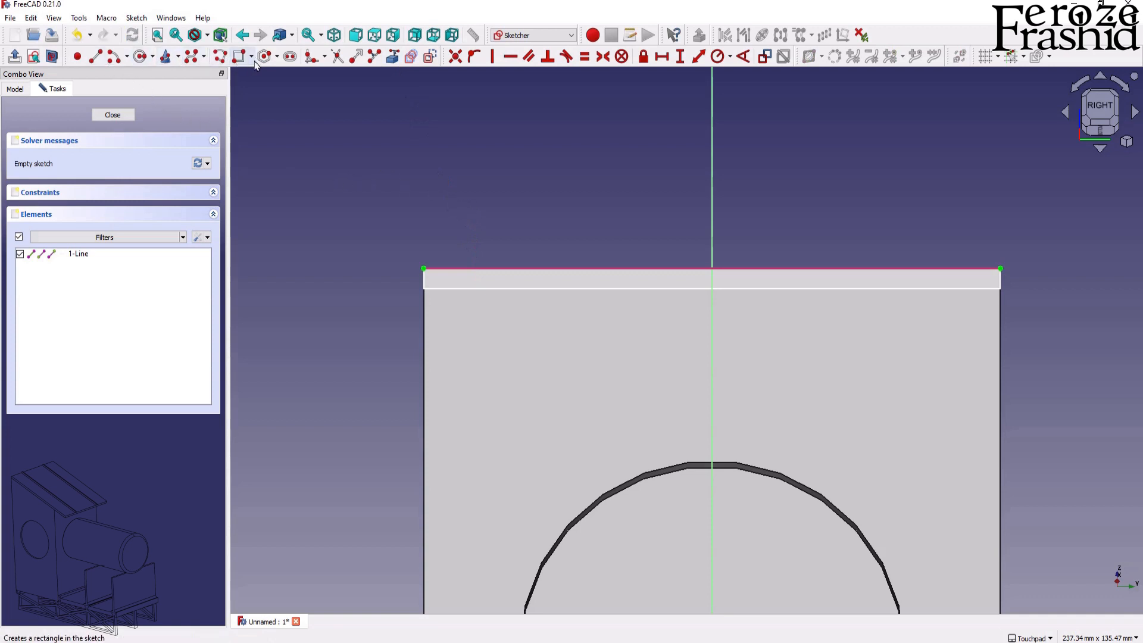
Draw two small trapezoids with polylines standing on the projected edge, one on each side of the vertical axis.
{"action": "left_click", "coordinate": [219, 56]}
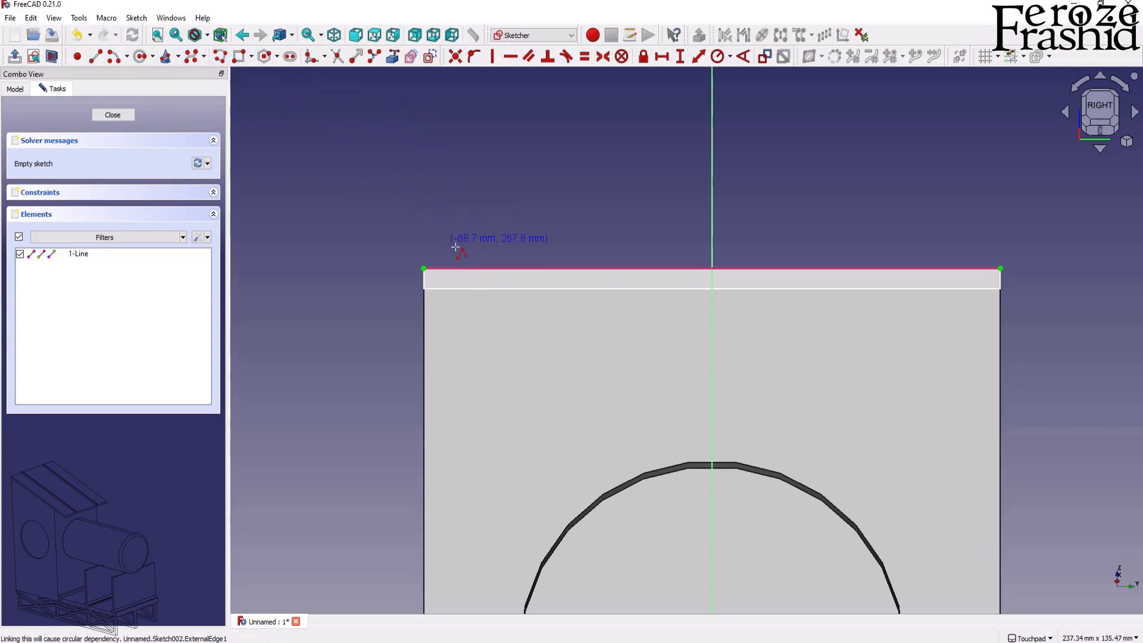
{"action": "left_click", "coordinate": [474, 269]}
{"action": "left_click", "coordinate": [486, 242]}
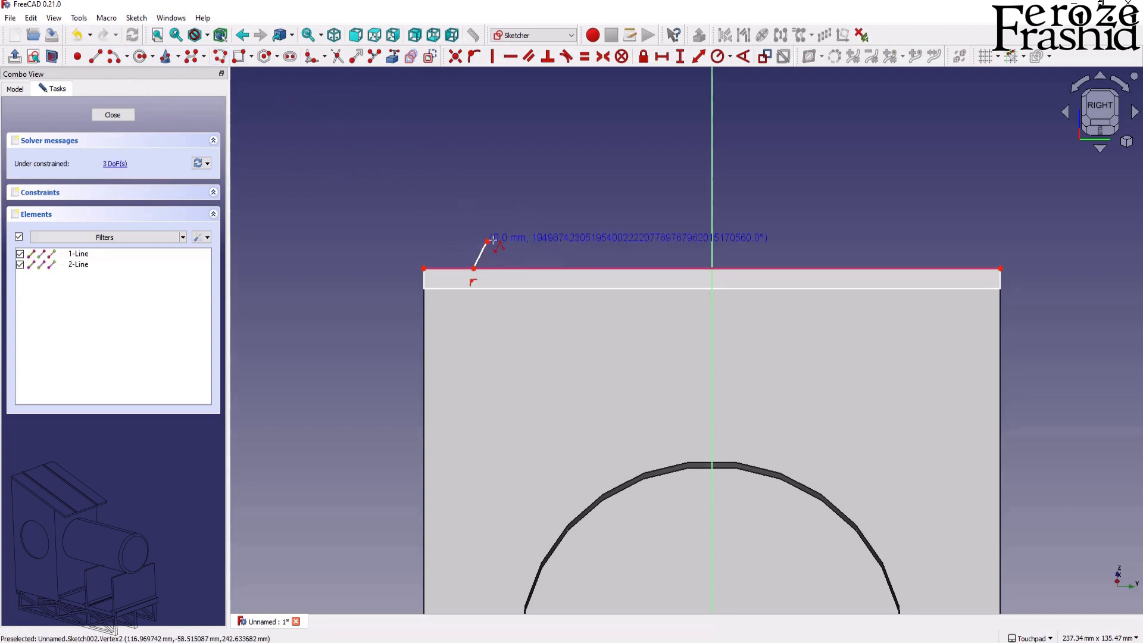
{"action": "left_click", "coordinate": [506, 241]}
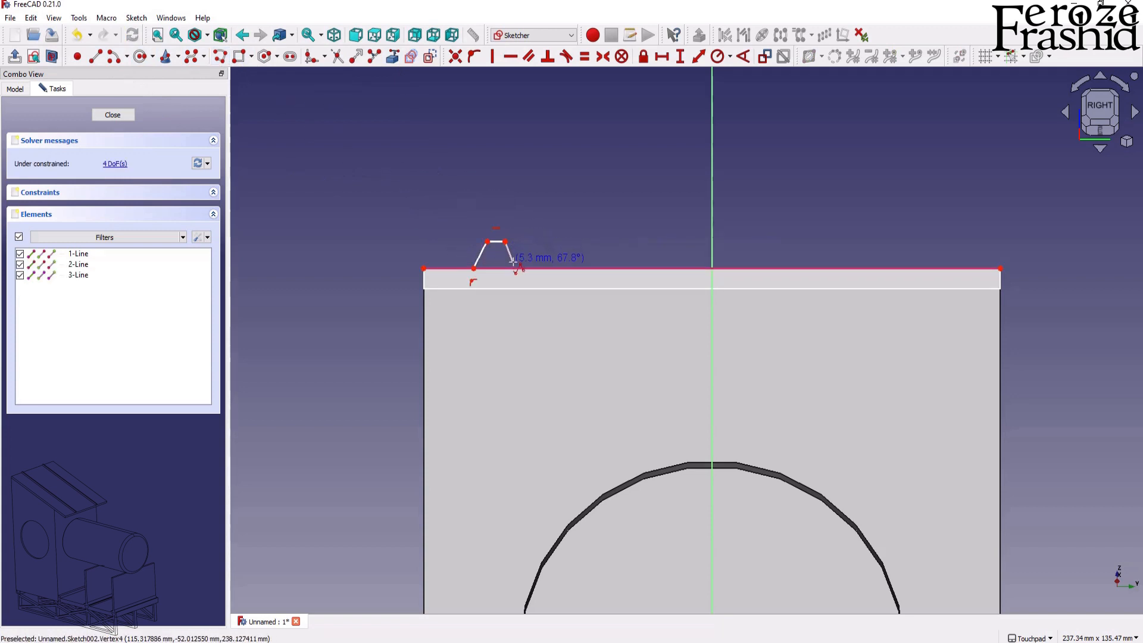
{"action": "left_click", "coordinate": [513, 269]}
{"action": "left_click", "coordinate": [824, 268]}
{"action": "left_click", "coordinate": [833, 243]}
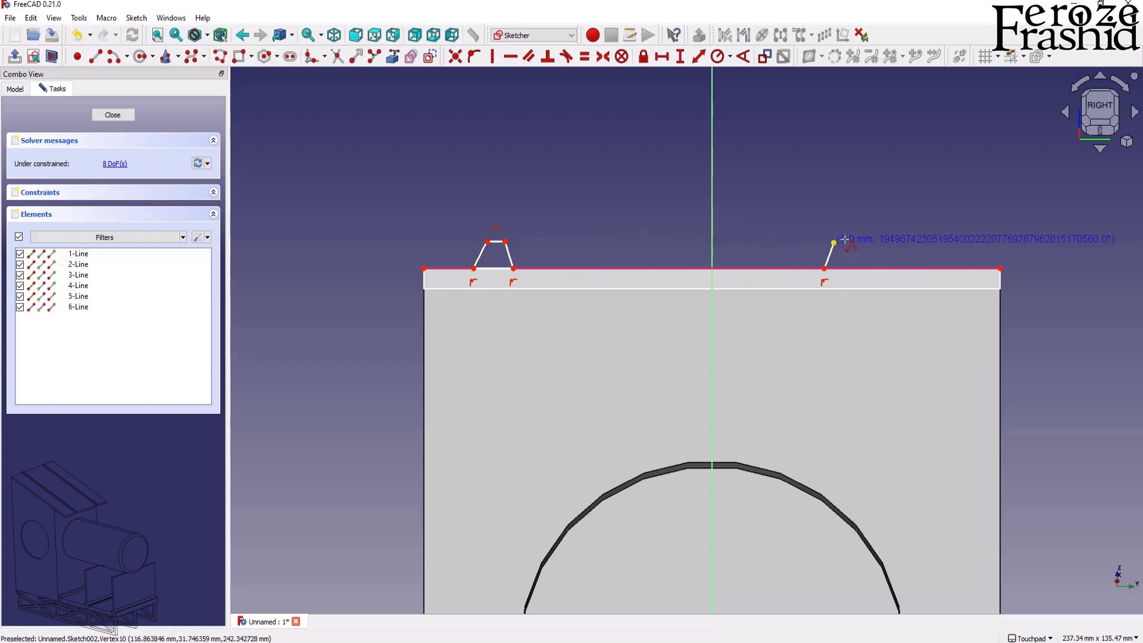
{"action": "left_click", "coordinate": [861, 242]}
{"action": "left_click", "coordinate": [868, 268]}
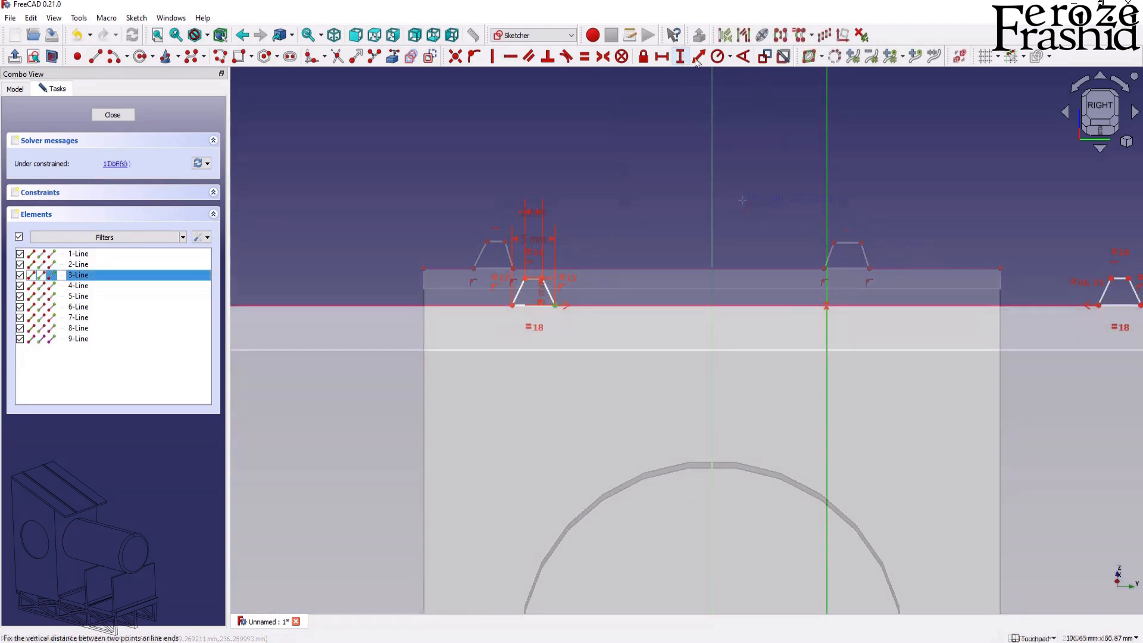
Constrain the left trapezoid's inner lower corner to -35 mm horizontally from the vertical axis and close the sketch.
{"action": "left_click", "coordinate": [694, 60]}
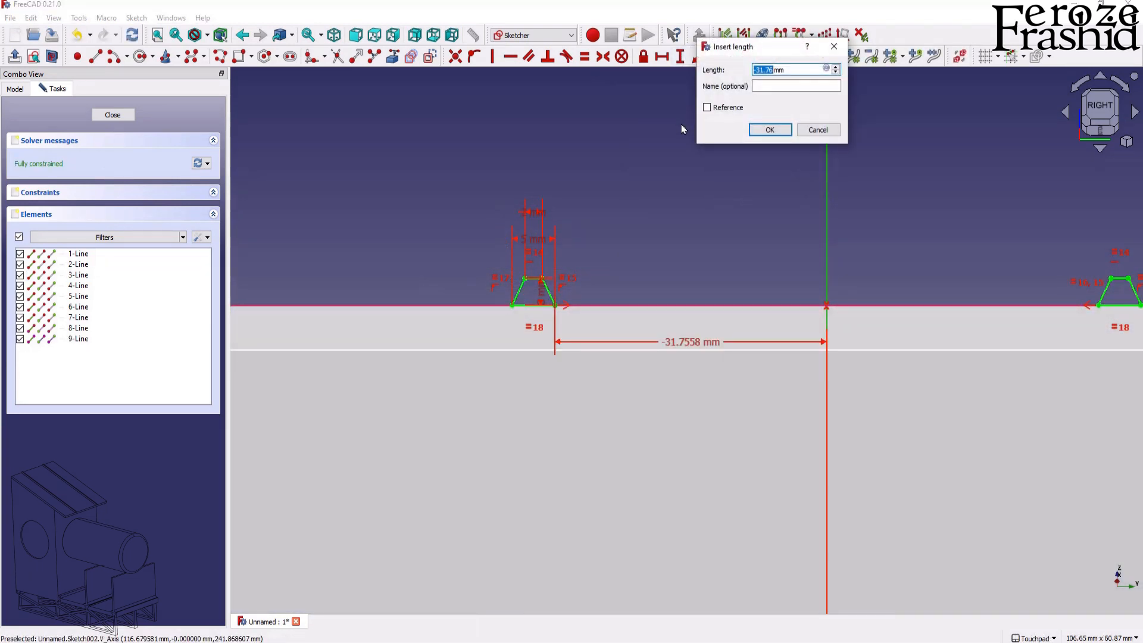
{"action": "type", "text": "-35"}
{"action": "key", "text": "Return"}
{"action": "scroll", "coordinate": [454, 288], "scroll_direction": "down", "scroll_amount": 3}
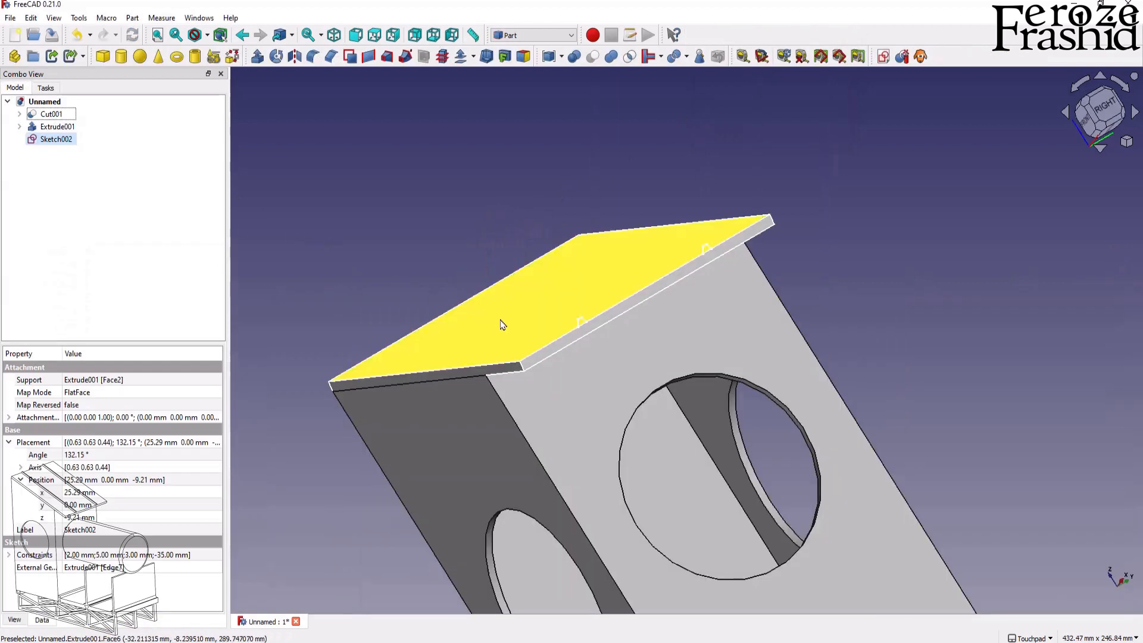
Extrude the trapezoid sketch along the roof plate's long sloping side edge to form two ribs across the roof.
{"action": "mouse_move", "coordinate": [646, 351]}
{"action": "left_mouse_down", "text": "shift"}
{"action": "mouse_move", "coordinate": [712, 400]}
{"action": "mouse_move", "coordinate": [775, 402]}
{"action": "left_mouse_up", "text": "shift"}
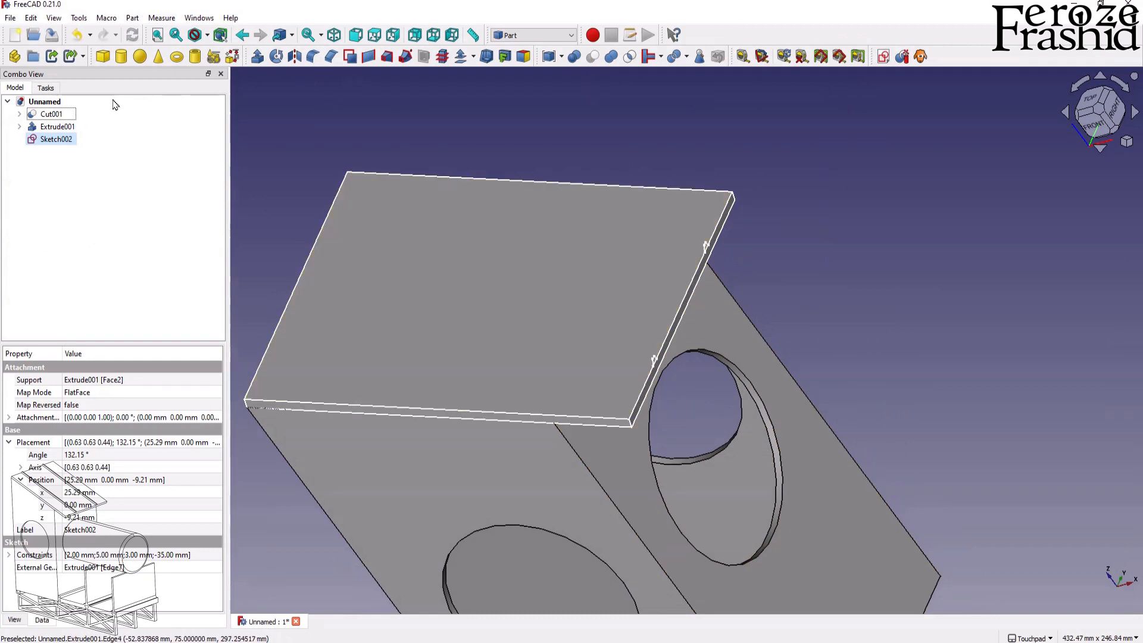
{"action": "left_click", "coordinate": [257, 56]}
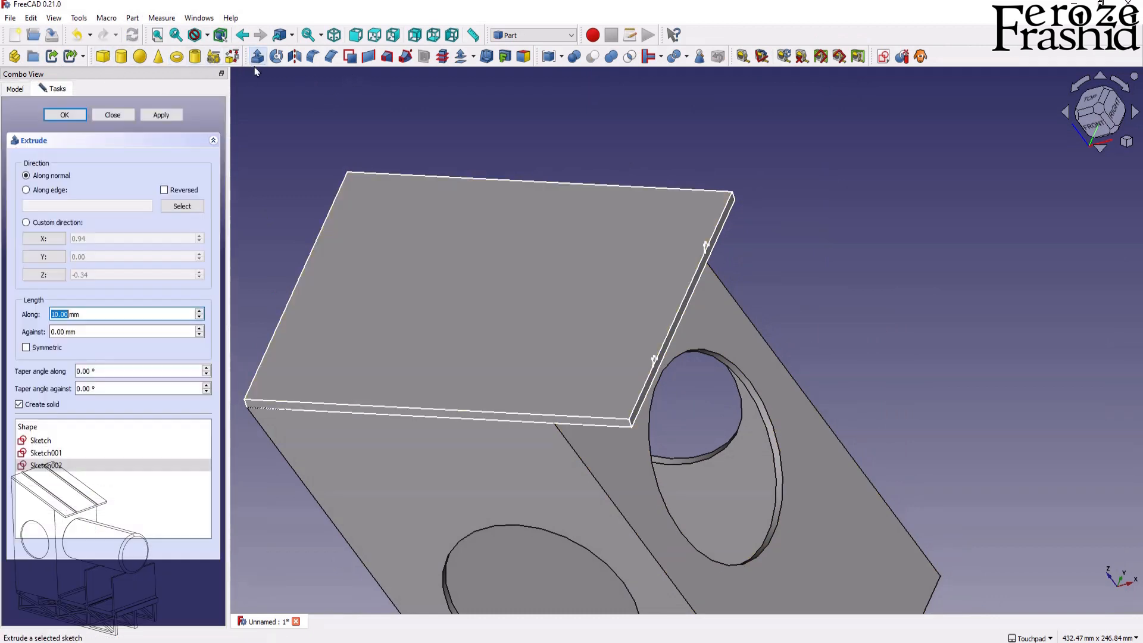
{"action": "left_click", "coordinate": [57, 190]}
{"action": "left_click", "coordinate": [183, 206]}
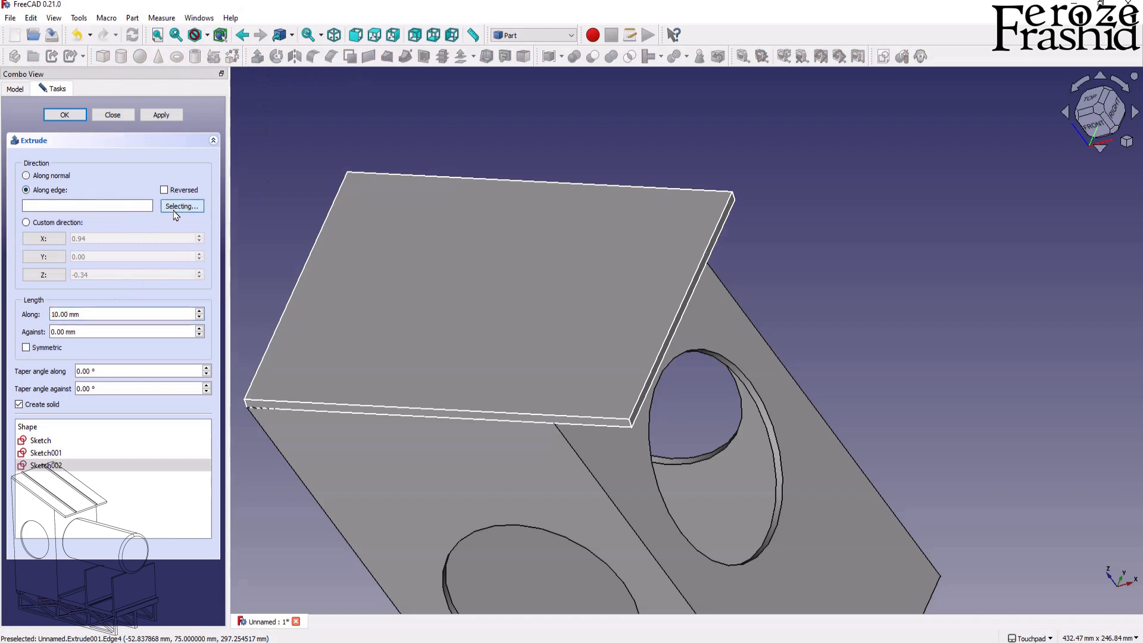
{"action": "left_click", "coordinate": [299, 401]}
{"action": "left_click", "coordinate": [161, 115]}
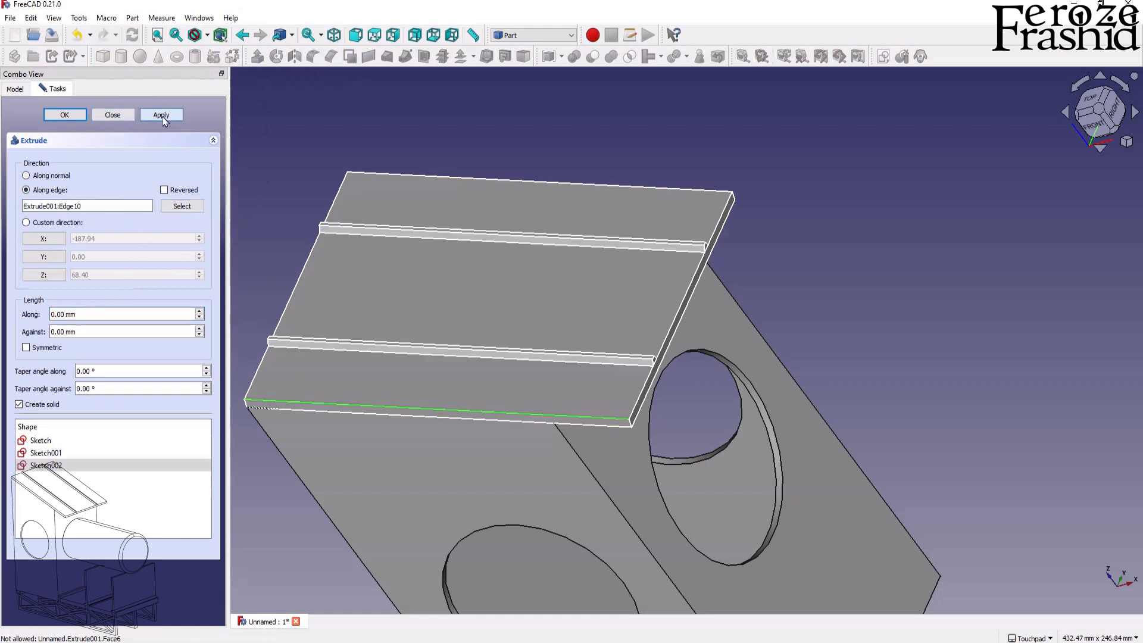
{"action": "left_click", "coordinate": [113, 114]}
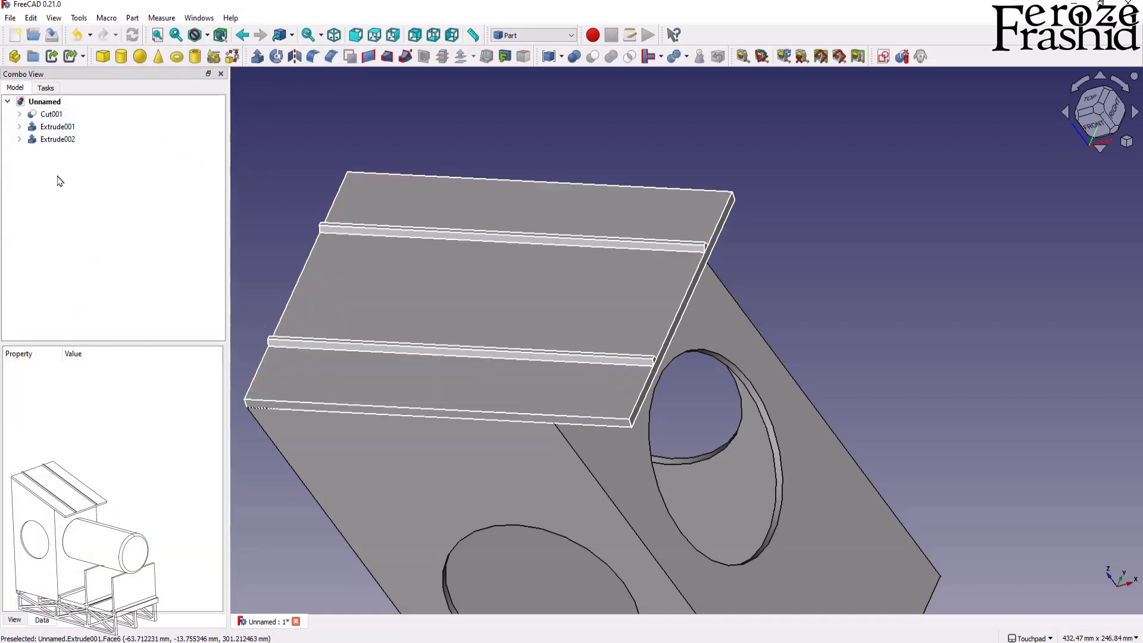
Fuse the roof plate and its two ribs into one object.
{"action": "left_click", "coordinate": [57, 126]}
{"action": "left_click", "coordinate": [55, 141], "text": "ctrl"}
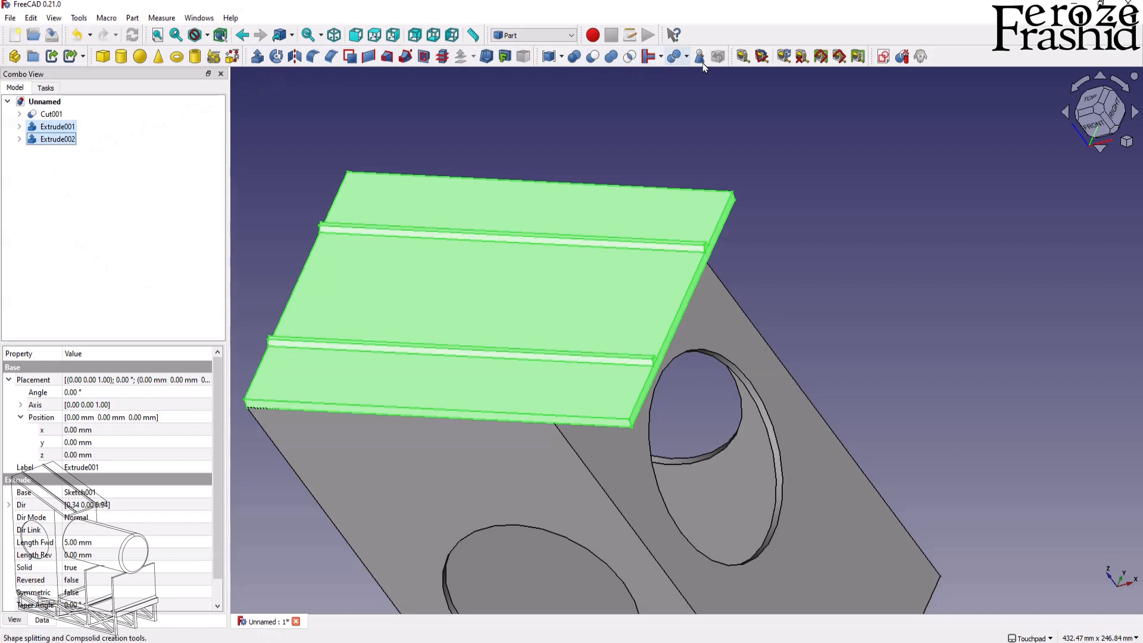
{"action": "left_click", "coordinate": [613, 61]}
{"action": "left_click", "coordinate": [795, 161]}
Create a sketch on the XZ plane, project the cab's right vertical edge as external geometry, and turn on the section view.
{"action": "scroll", "coordinate": [694, 309], "scroll_direction": "up", "scroll_amount": 3}
{"action": "middle_click_drag", "start_coordinate": [617, 382], "coordinate": [553, 346]}
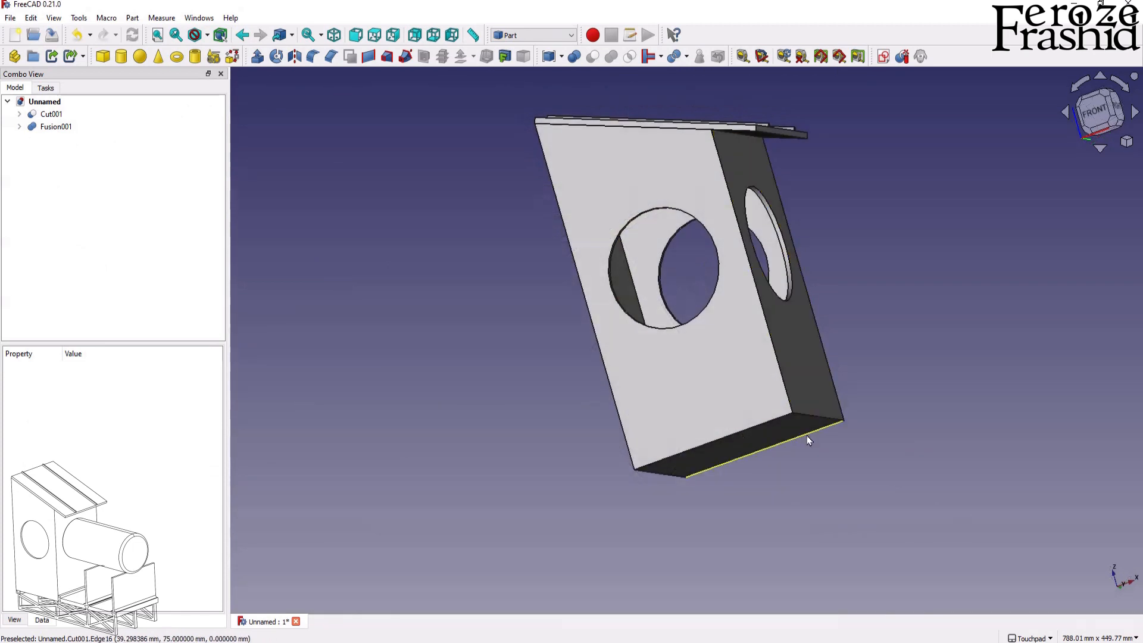
{"action": "scroll", "coordinate": [797, 417], "scroll_direction": "up", "scroll_amount": 3}
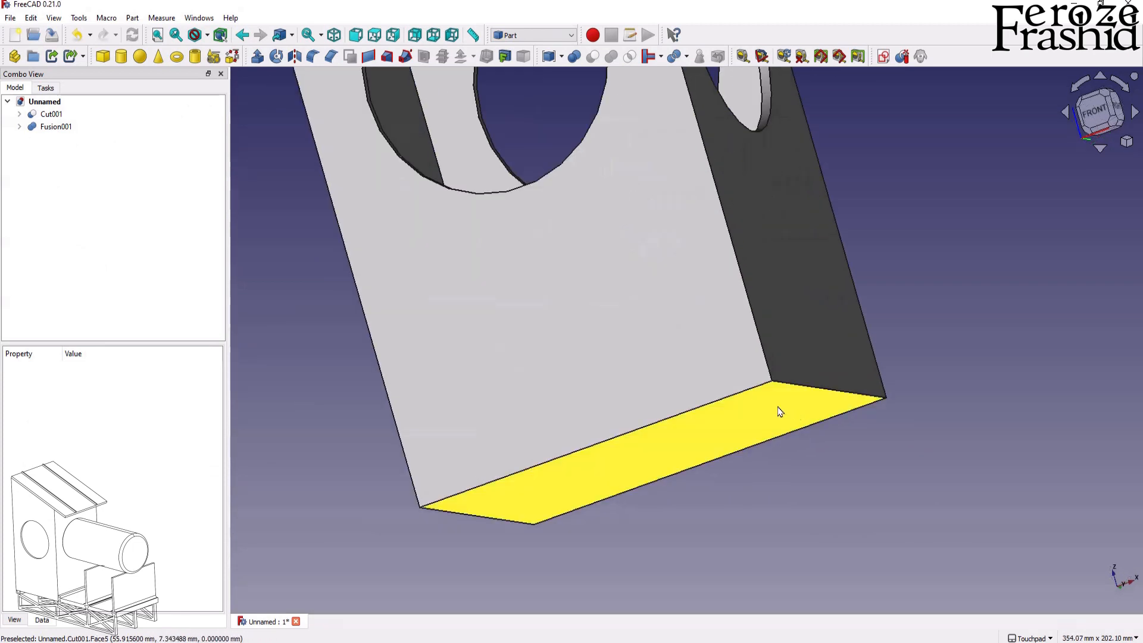
{"action": "scroll", "coordinate": [720, 407], "scroll_direction": "down", "scroll_amount": 2}
{"action": "middle_click_drag", "start_coordinate": [720, 406], "coordinate": [855, 426]}
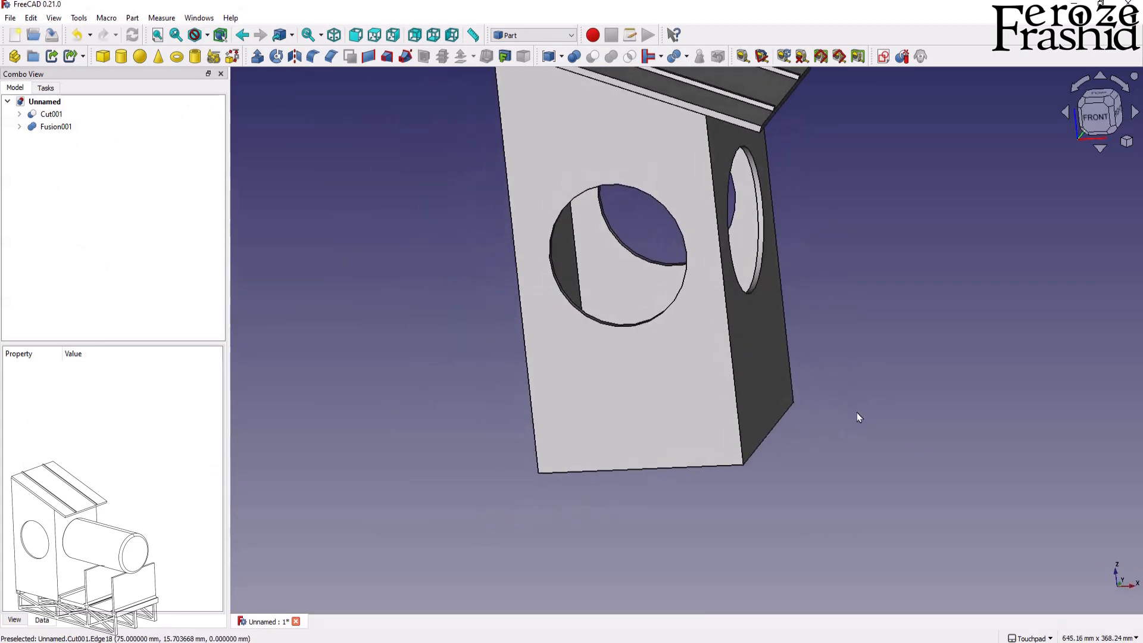
{"action": "left_click", "coordinate": [1095, 117]}
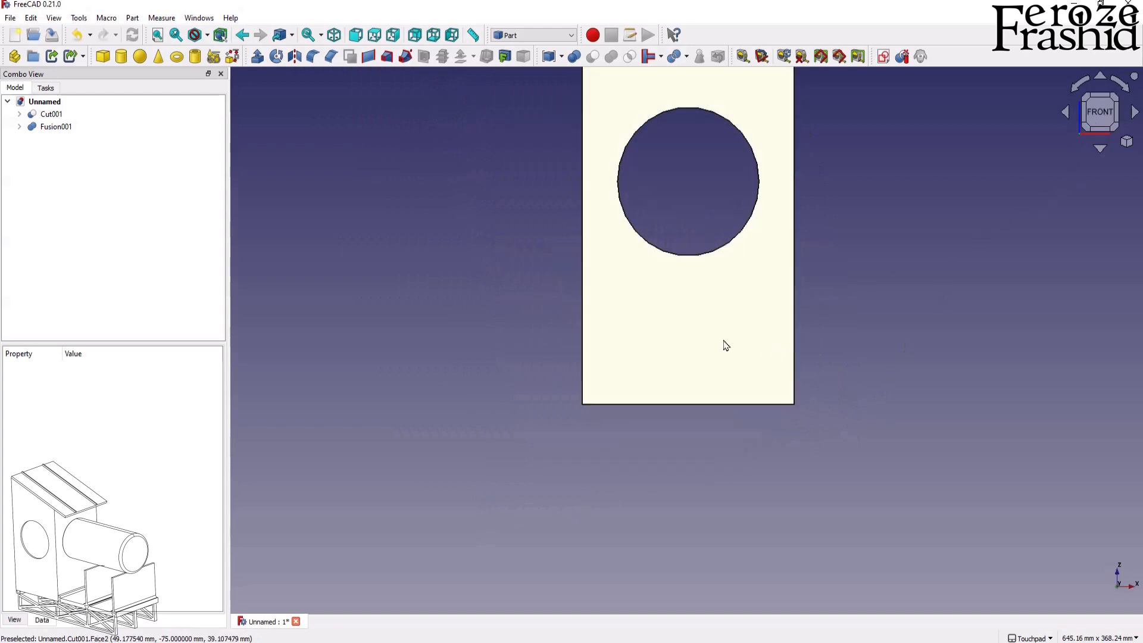
{"action": "left_click", "coordinate": [883, 56]}
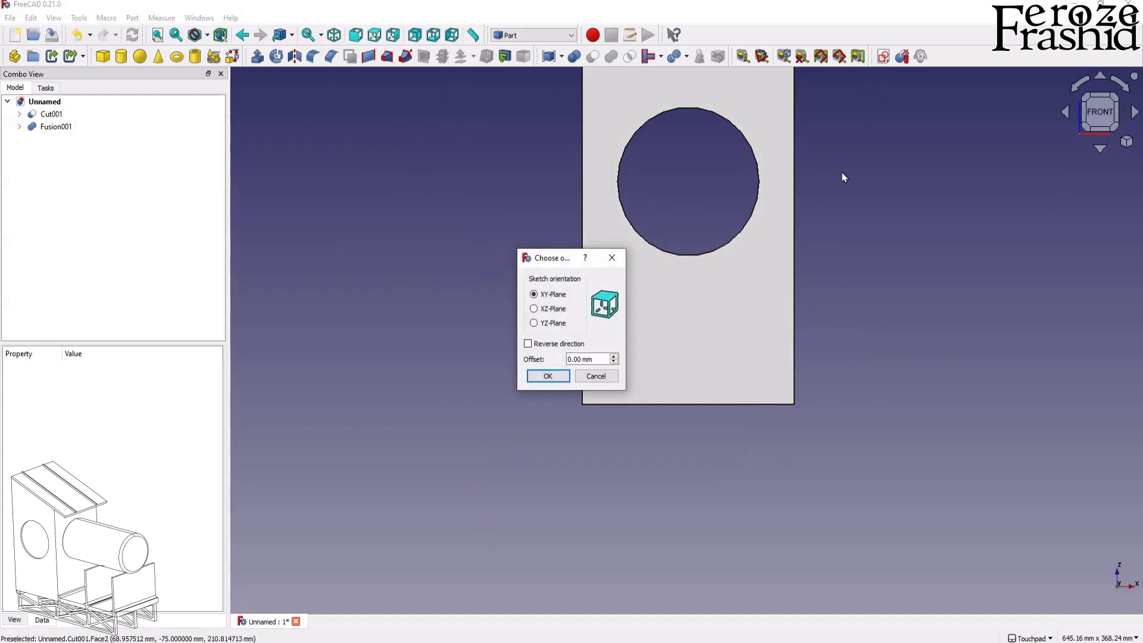
{"action": "left_click", "coordinate": [558, 311]}
{"action": "left_click", "coordinate": [550, 376]}
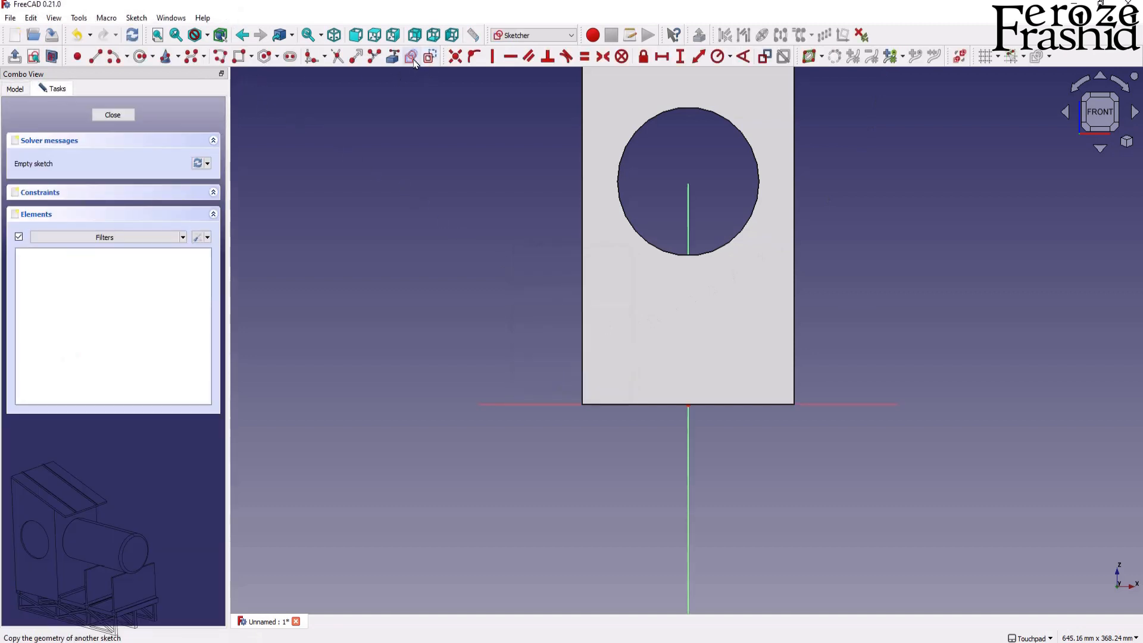
{"action": "left_click", "coordinate": [795, 373]}
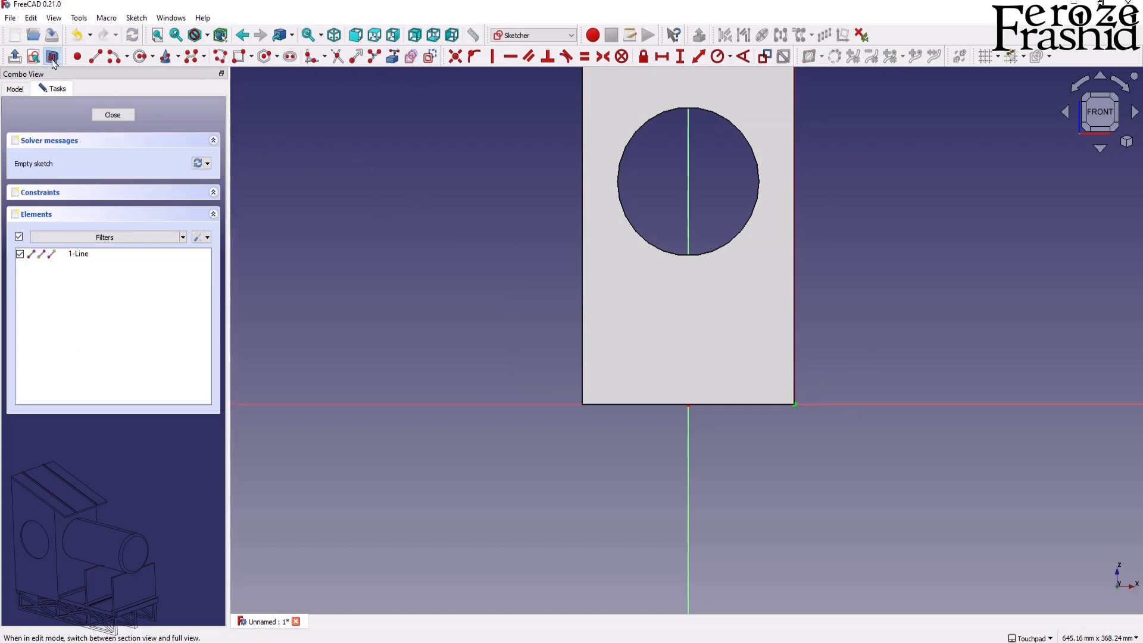
{"action": "scroll", "coordinate": [865, 418], "scroll_direction": "up", "scroll_amount": 3}
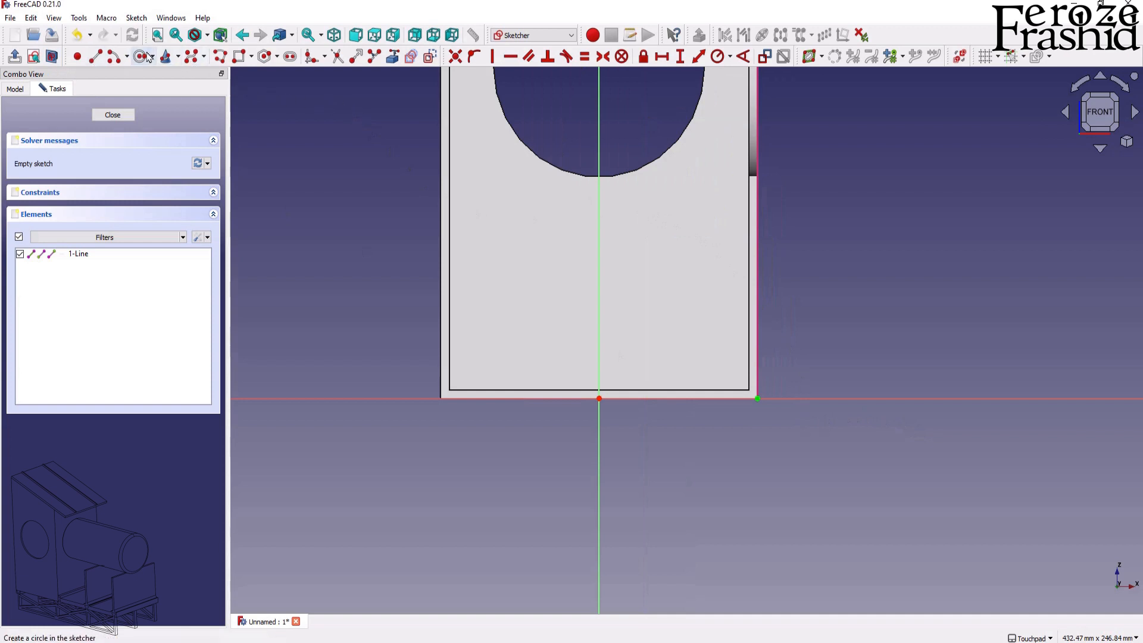
Draw a closed six-line stepped profile with a slanted middle segment, starting at the cab's lower-right corner.
{"action": "left_click", "coordinate": [195, 61]}
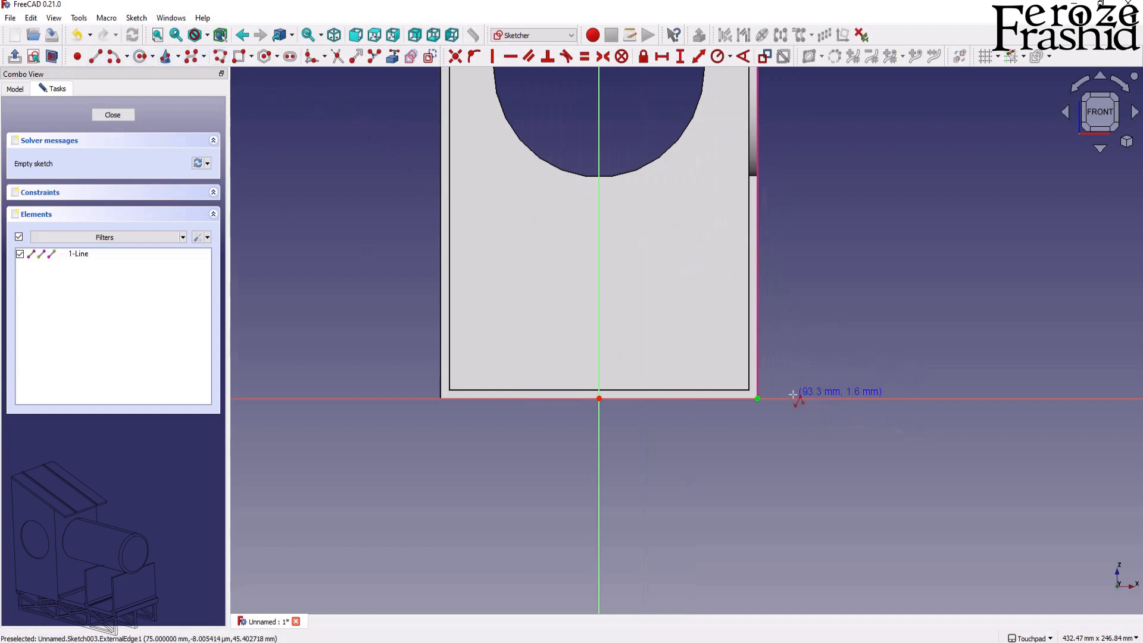
{"action": "scroll", "coordinate": [777, 393], "scroll_direction": "up", "scroll_amount": 3}
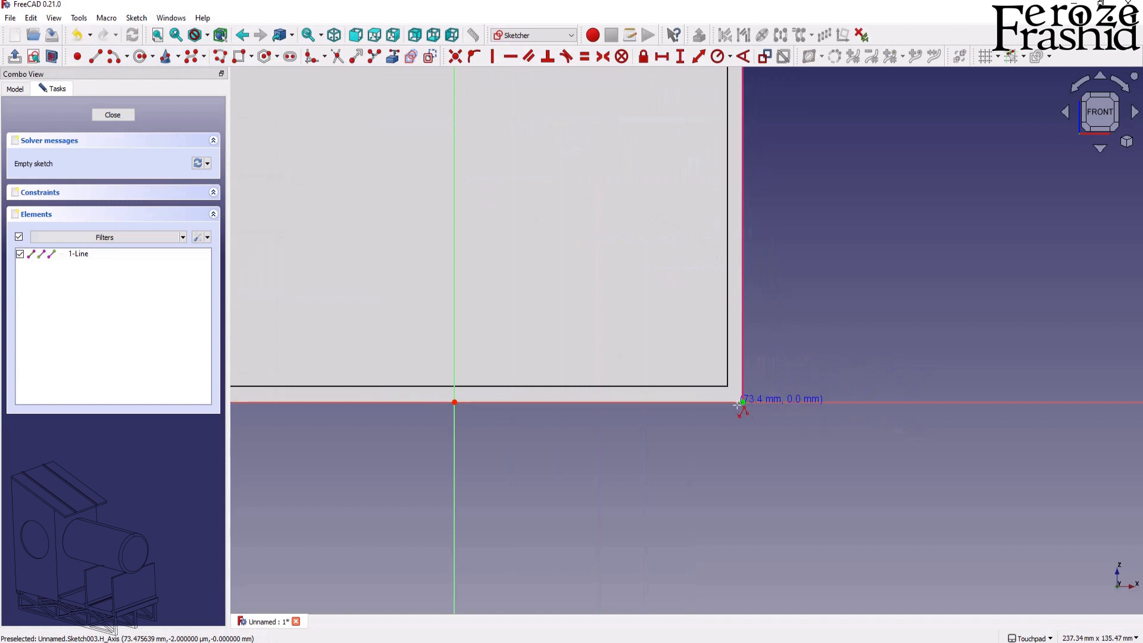
{"action": "left_click", "coordinate": [743, 403]}
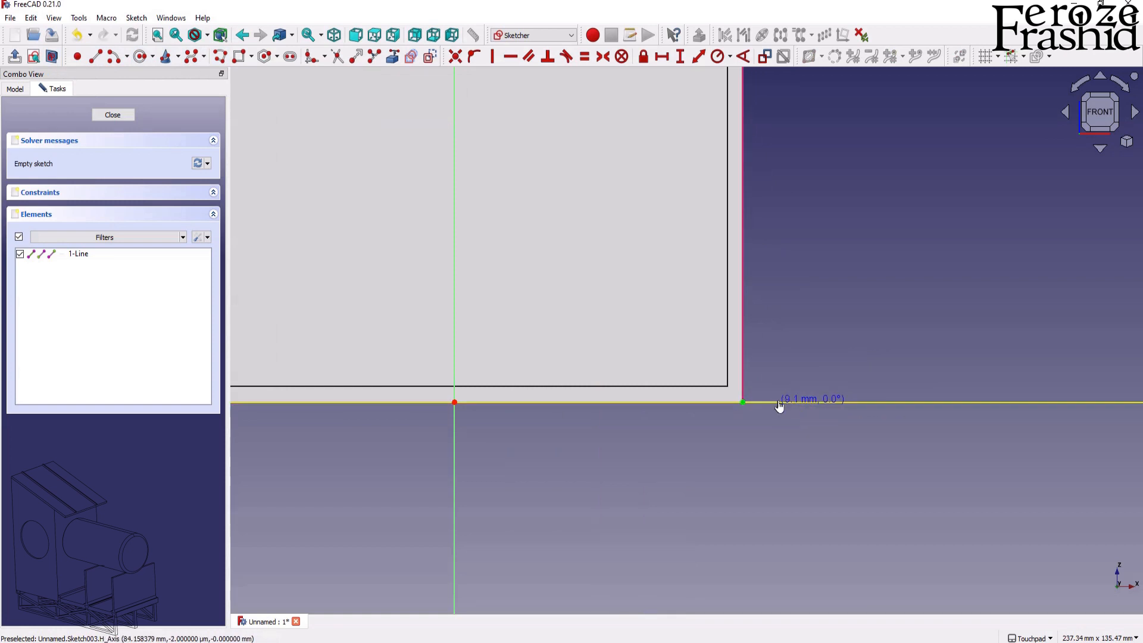
{"action": "left_click", "coordinate": [776, 384]}
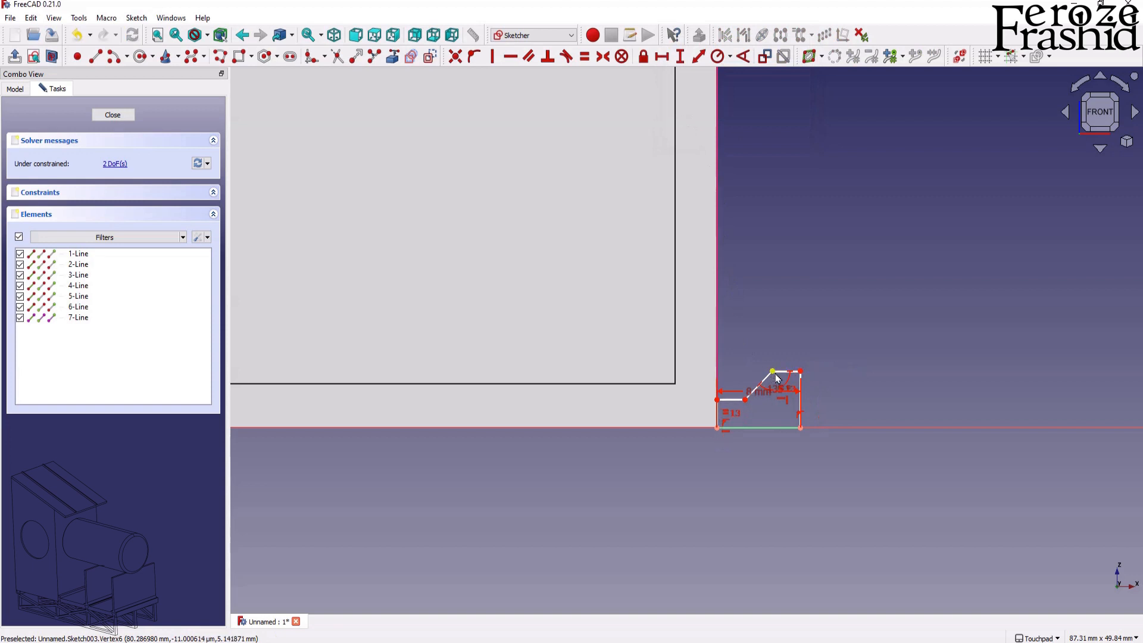
Set the height of the stepped profile's right vertical side to 6 mm.
{"action": "left_click", "coordinate": [802, 403]}
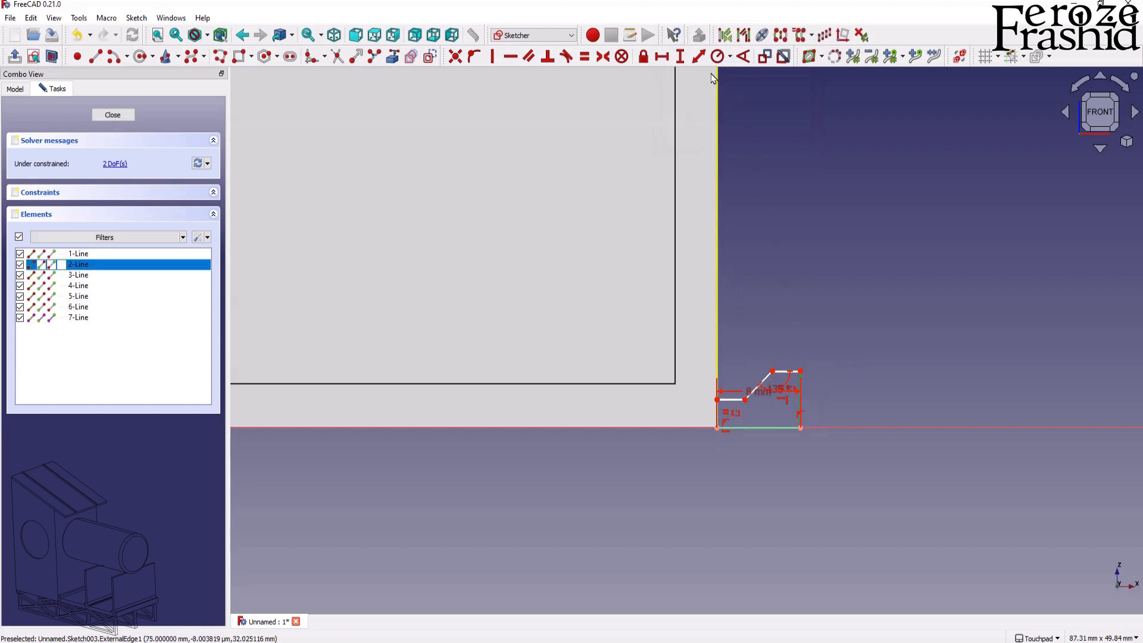
{"action": "key", "text": "i"}
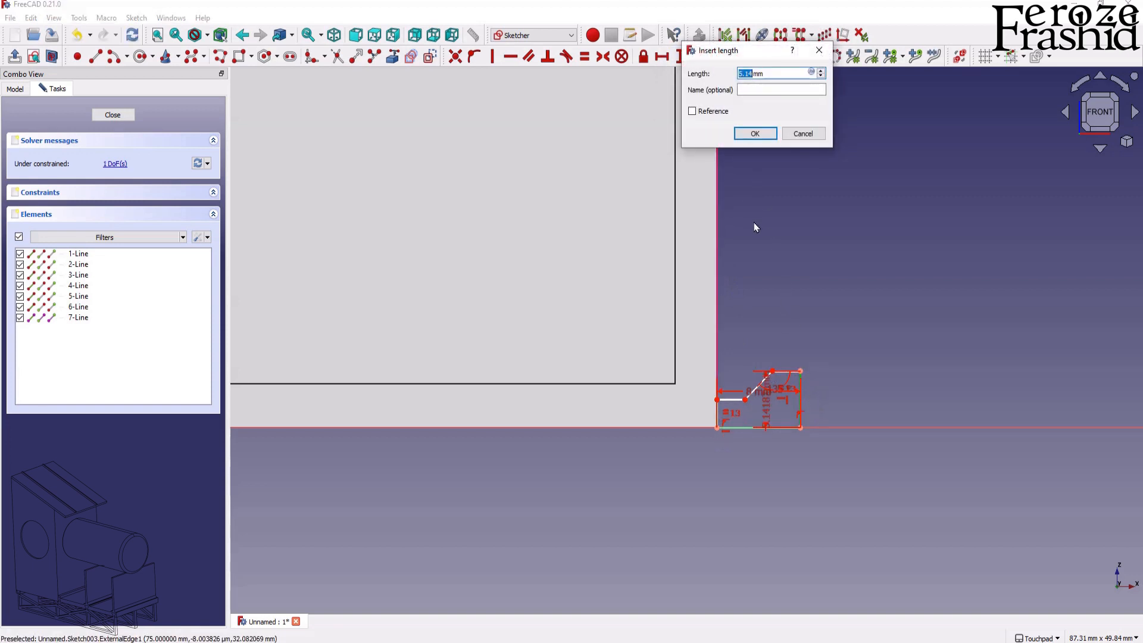
{"action": "type", "text": "6"}
{"action": "key", "text": "Return"}
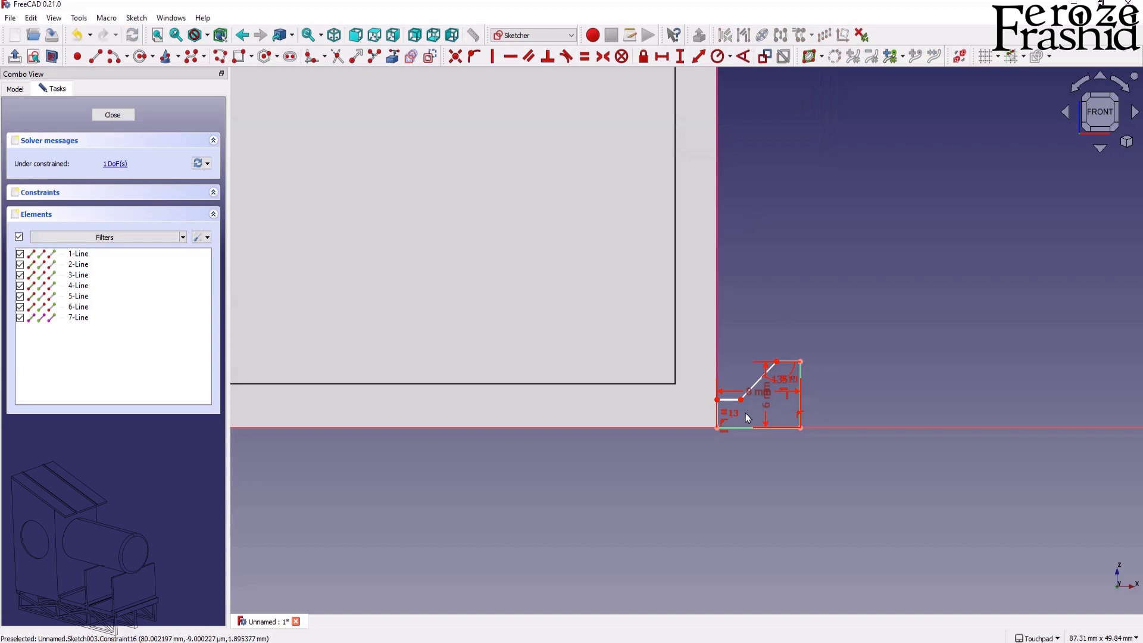
Set the stepped profile's short vertical side against the cab to 3 mm and close the sketch.
{"action": "left_click_drag", "start_coordinate": [746, 410], "coordinate": [743, 401]}
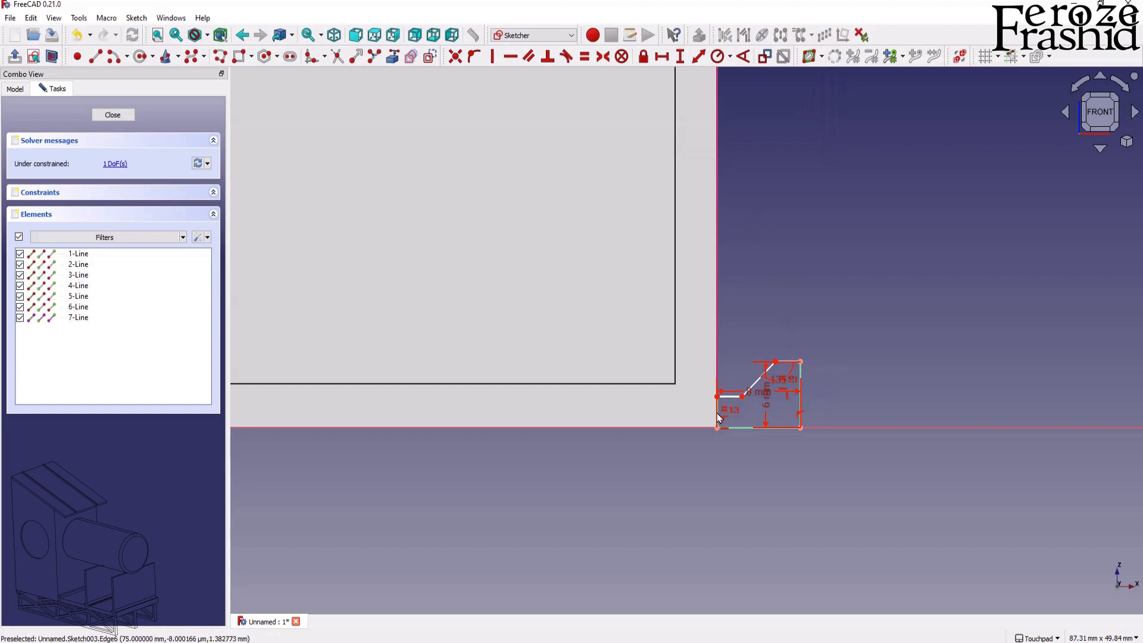
{"action": "scroll", "coordinate": [719, 417], "scroll_direction": "up", "scroll_amount": 3}
{"action": "left_click", "coordinate": [719, 388]}
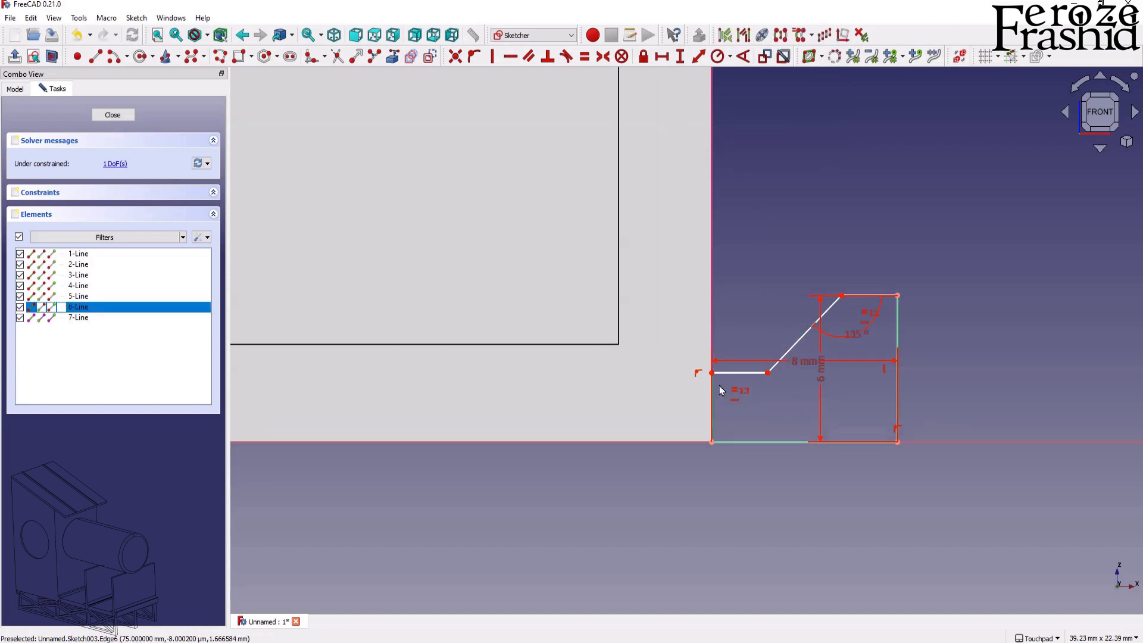
{"action": "left_click", "coordinate": [680, 57]}
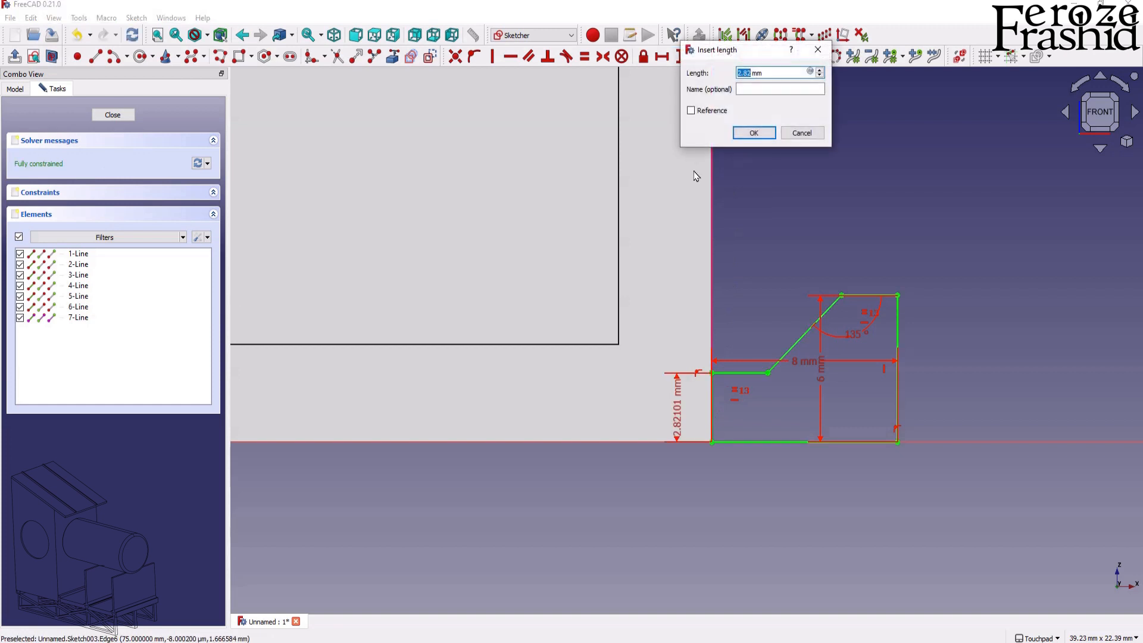
{"action": "type", "text": "3"}
{"action": "key", "text": "Return"}
{"action": "scroll", "coordinate": [772, 515], "scroll_direction": "down", "scroll_amount": 3}
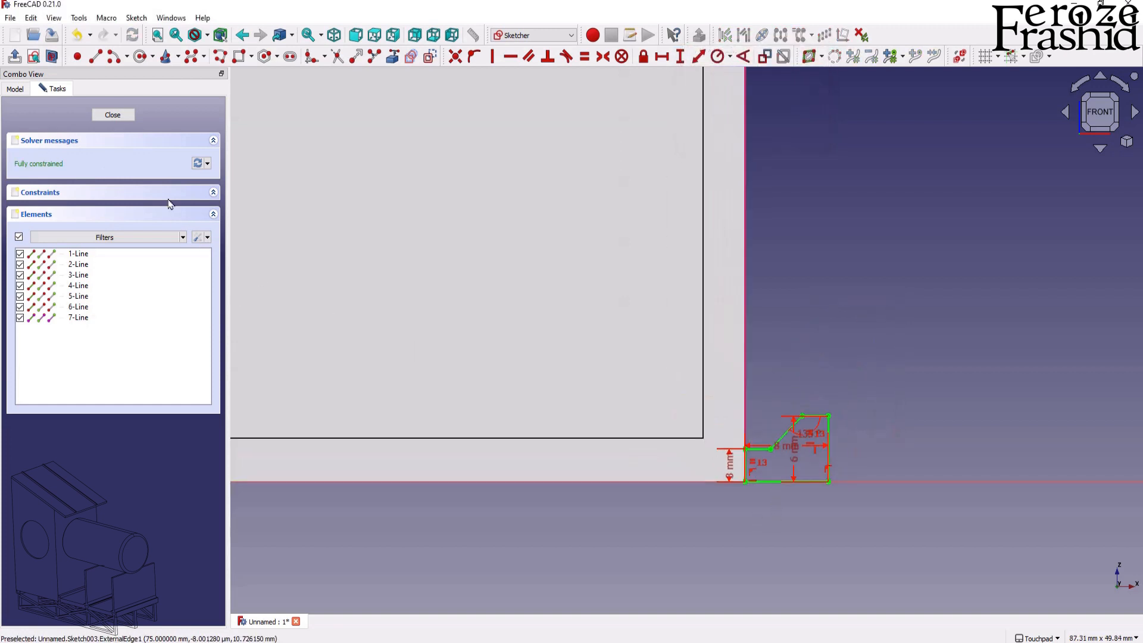
{"action": "left_click", "coordinate": [114, 115]}
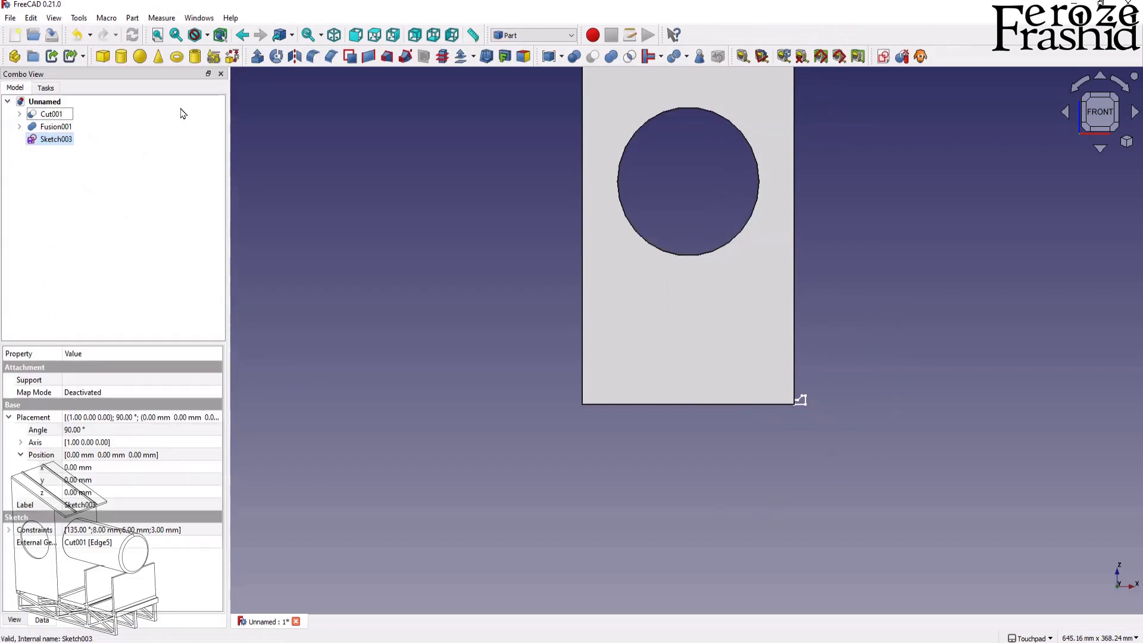
Extrude the stepped profile as a solid along the bottom edge of the cab's right wall.
{"action": "left_click", "coordinate": [257, 57]}
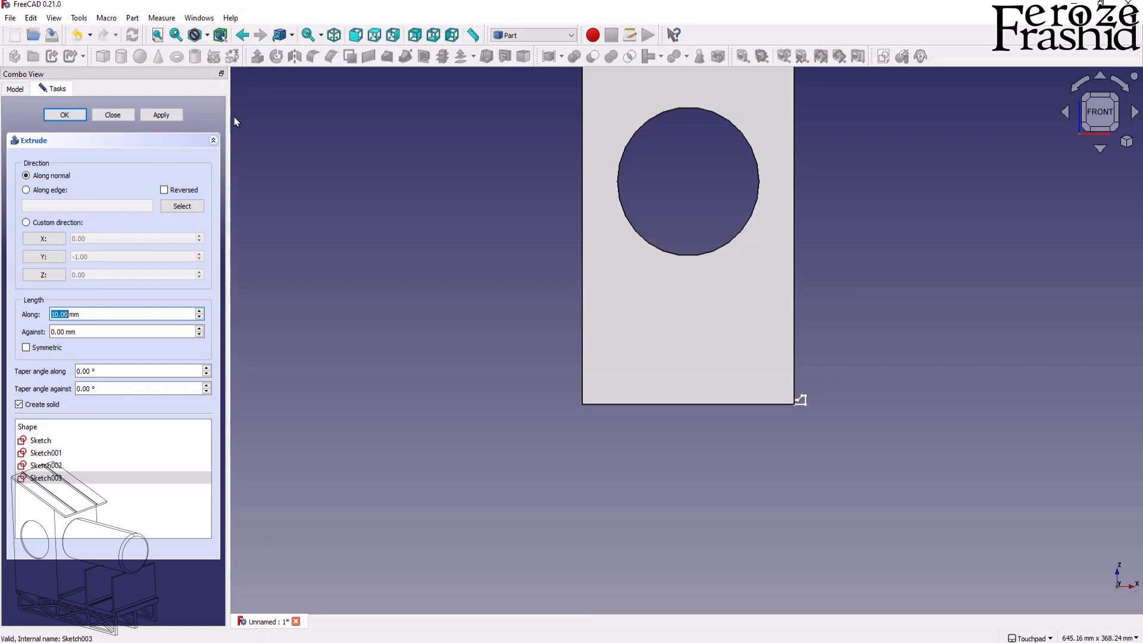
{"action": "left_click", "coordinate": [61, 193]}
{"action": "left_click", "coordinate": [182, 206]}
{"action": "middle_click_drag", "start_coordinate": [858, 428], "coordinate": [773, 387]}
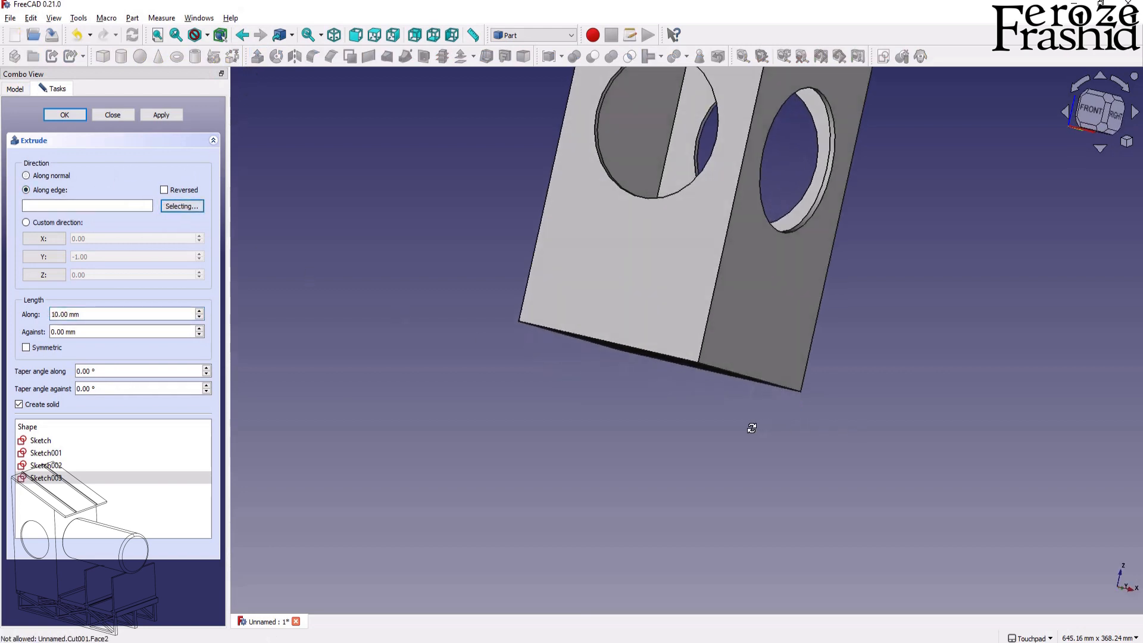
{"action": "left_click", "coordinate": [767, 385]}
{"action": "left_click", "coordinate": [160, 115]}
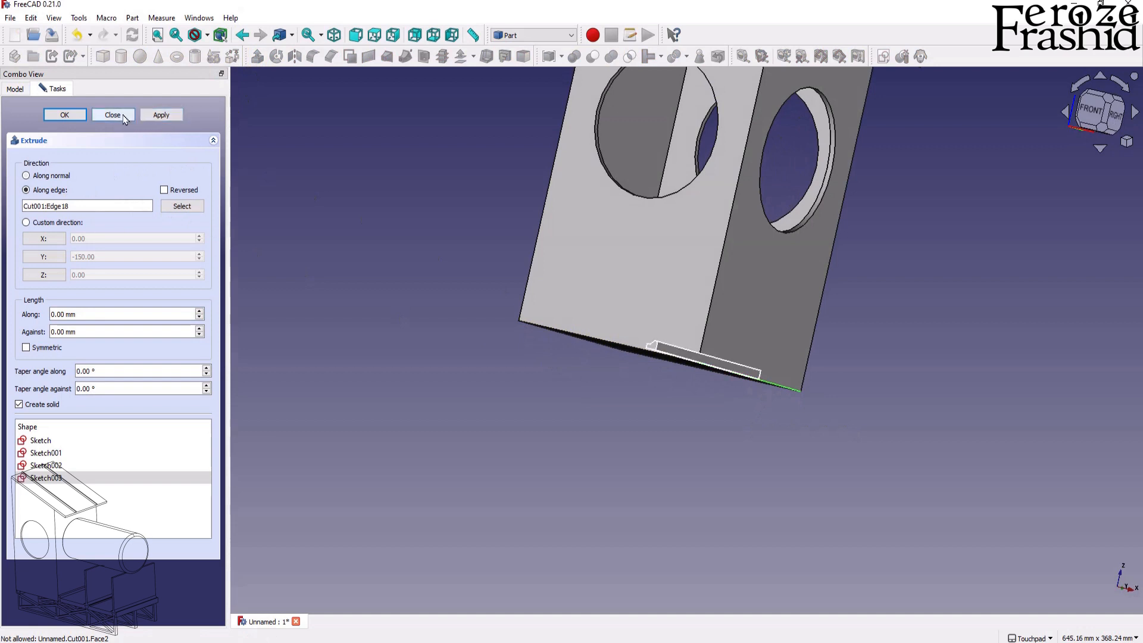
{"action": "left_click", "coordinate": [112, 114]}
Make the stepped strip's extrusion symmetric so it is centred along the cab's right wall.
{"action": "left_click", "coordinate": [67, 141]}
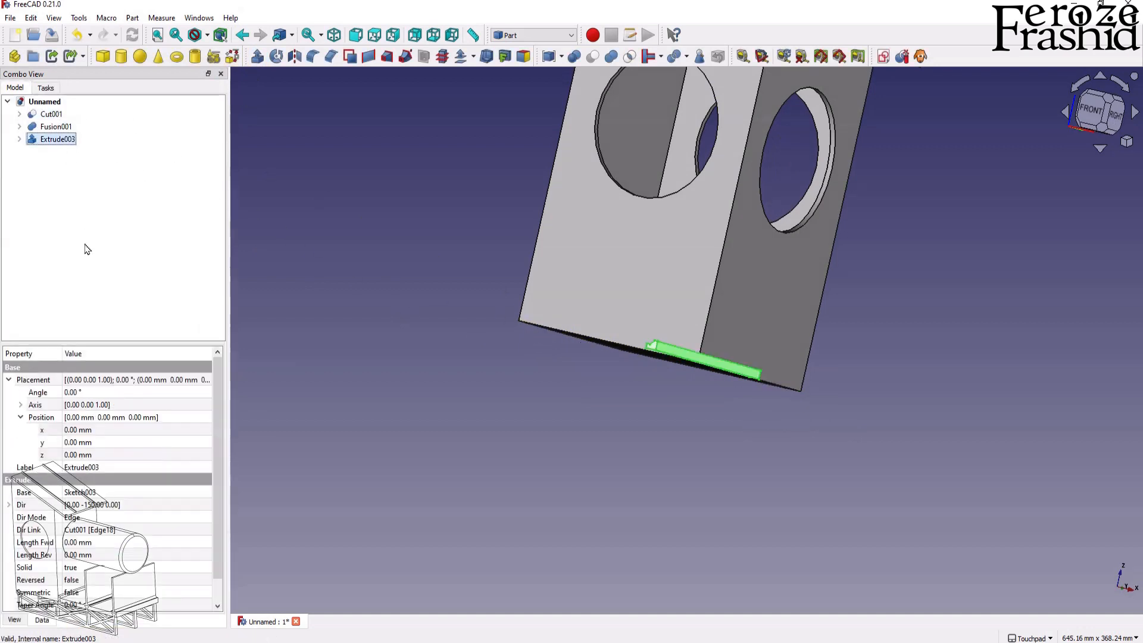
{"action": "left_click", "coordinate": [77, 592]}
{"action": "left_click", "coordinate": [78, 605]}
{"action": "left_click", "coordinate": [453, 519]}
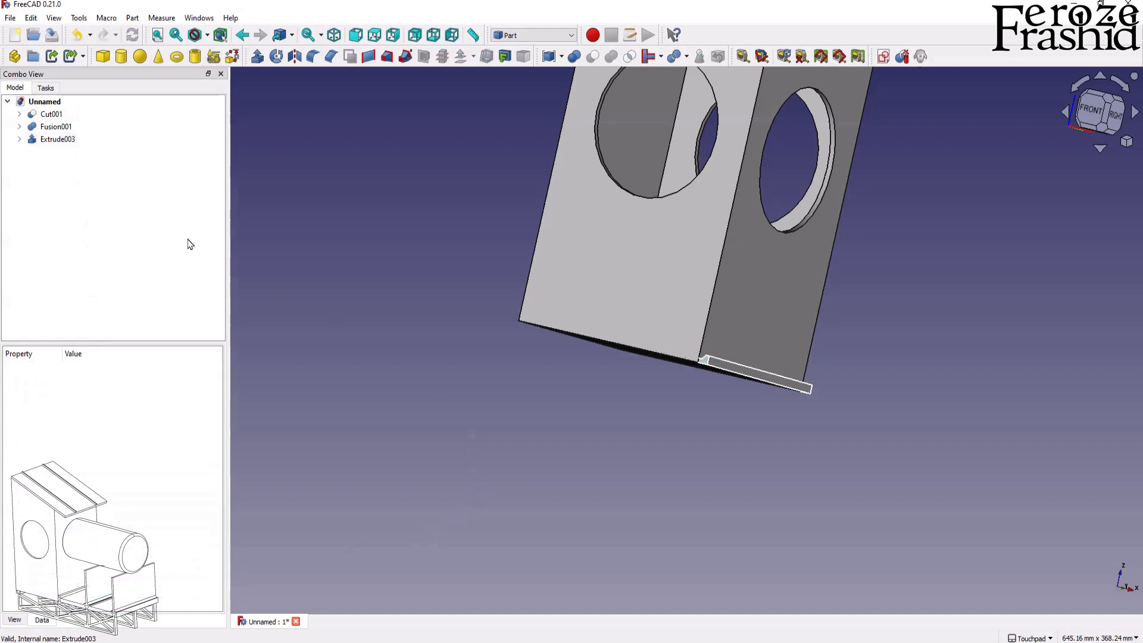
Mirror the extruded stepped strip about the XY plane.
{"action": "left_click", "coordinate": [71, 140]}
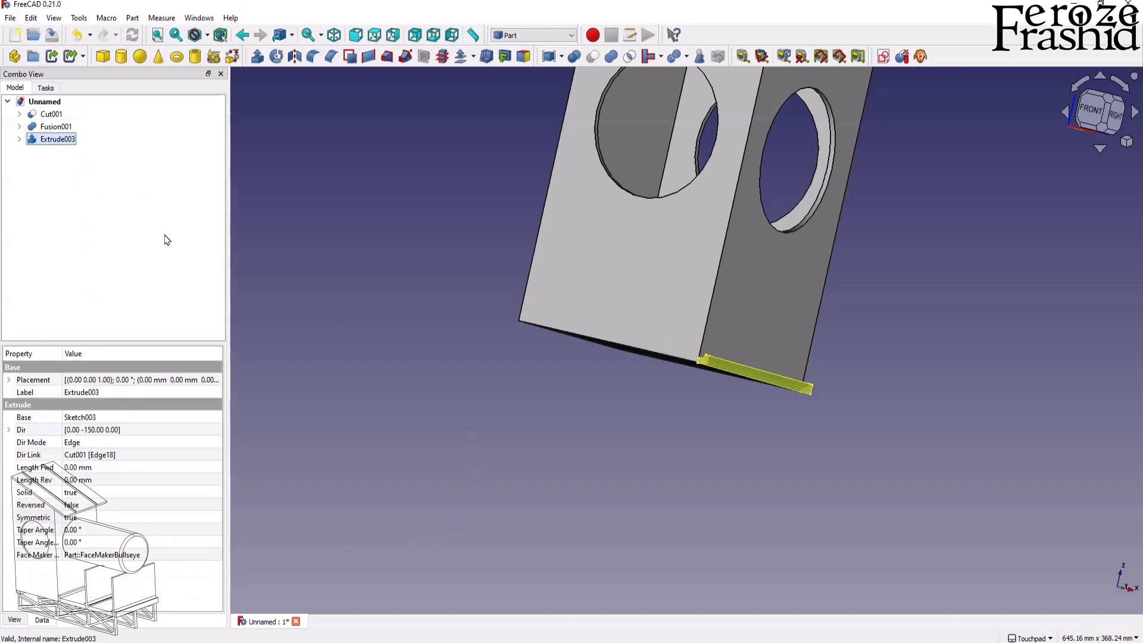
{"action": "scroll", "coordinate": [583, 331], "scroll_direction": "up", "scroll_amount": 4}
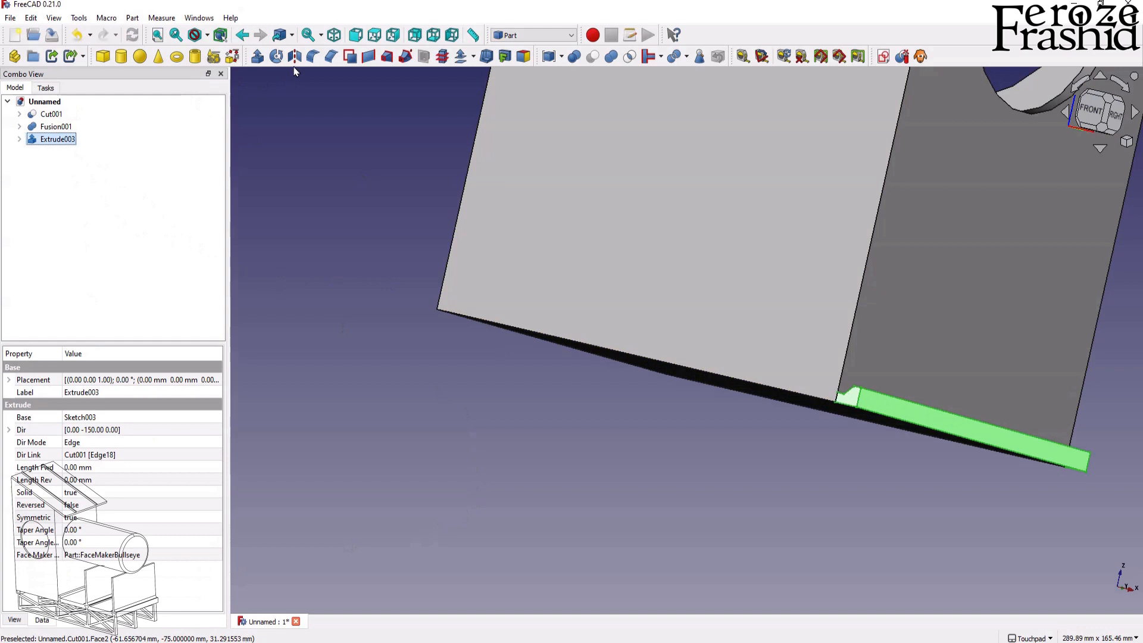
{"action": "left_click", "coordinate": [294, 56]}
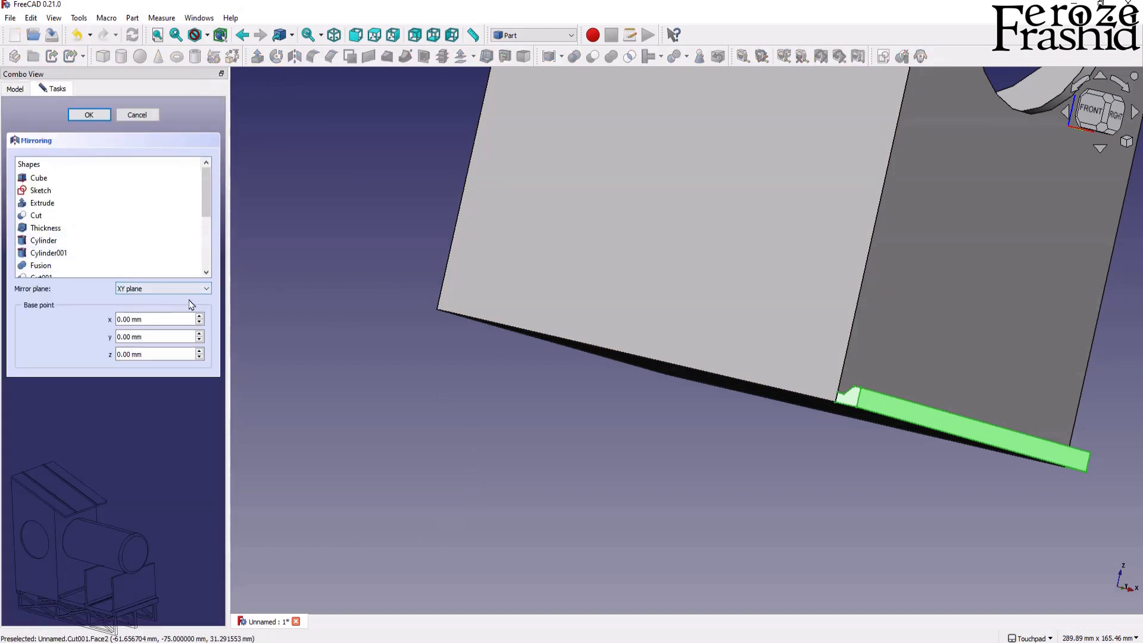
{"action": "left_click", "coordinate": [131, 290]}
{"action": "left_click", "coordinate": [128, 299]}
{"action": "scroll", "coordinate": [120, 245], "scroll_direction": "down", "scroll_amount": 3}
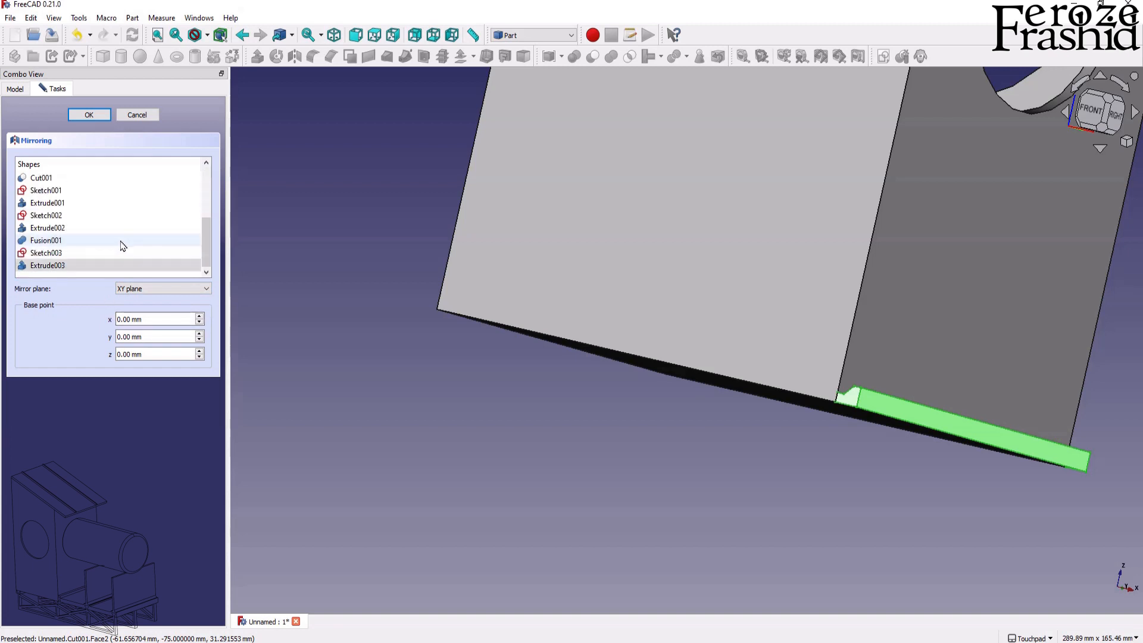
{"action": "left_click", "coordinate": [146, 292]}
{"action": "left_click", "coordinate": [148, 293]}
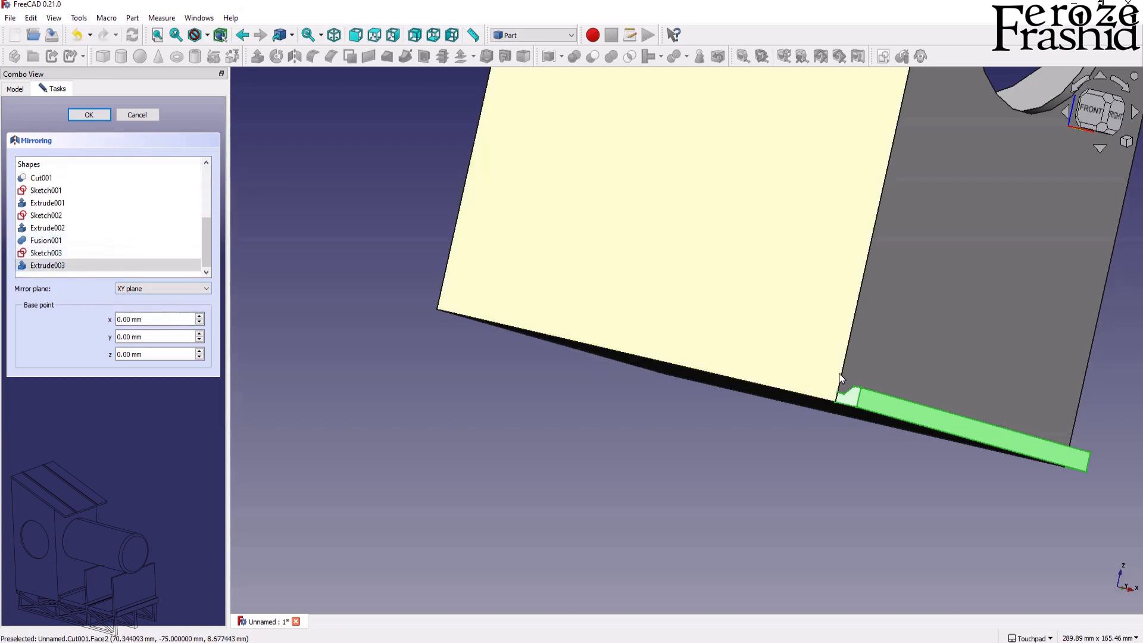
{"action": "scroll", "coordinate": [872, 389], "scroll_direction": "up", "scroll_amount": 4}
{"action": "left_click_drag", "start_coordinate": [827, 426], "coordinate": [853, 471], "text": "alt"}
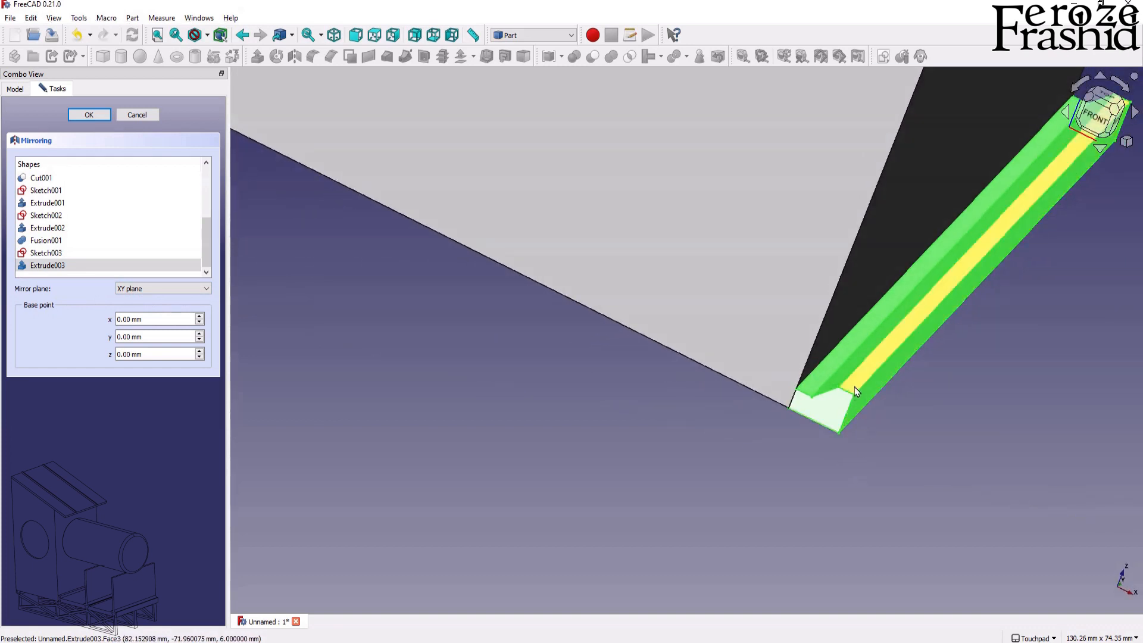
{"action": "left_click", "coordinate": [856, 382]}
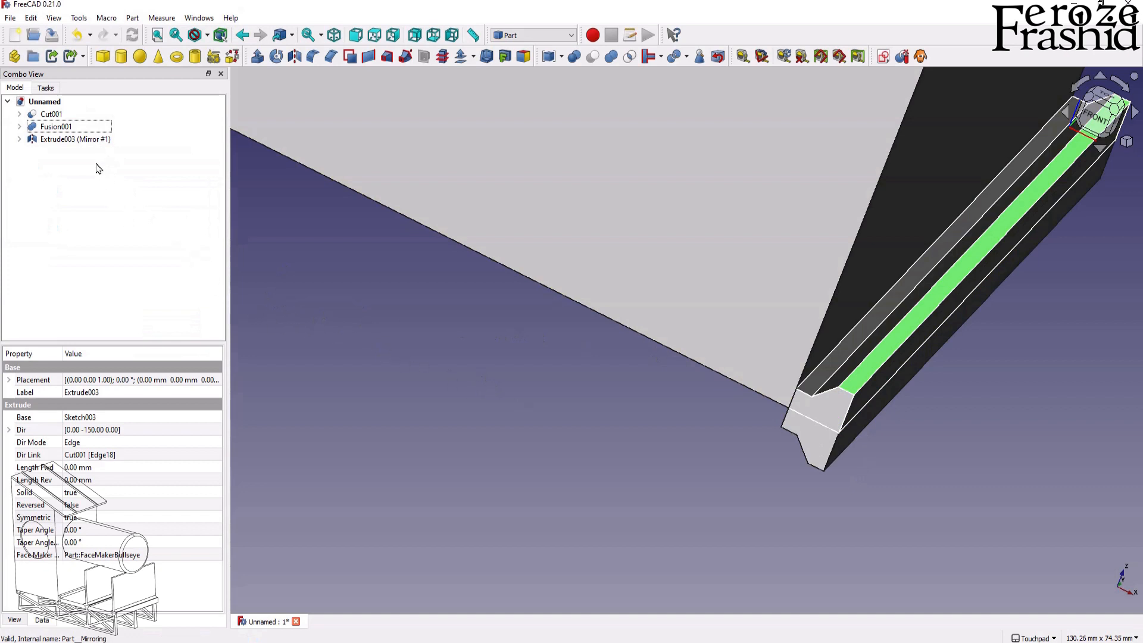
Expand the mirrored strip's placement properties to expose its axis and position coordinates.
{"action": "left_click", "coordinate": [78, 144]}
{"action": "left_click_drag", "start_coordinate": [866, 382], "coordinate": [888, 331], "text": "alt"}
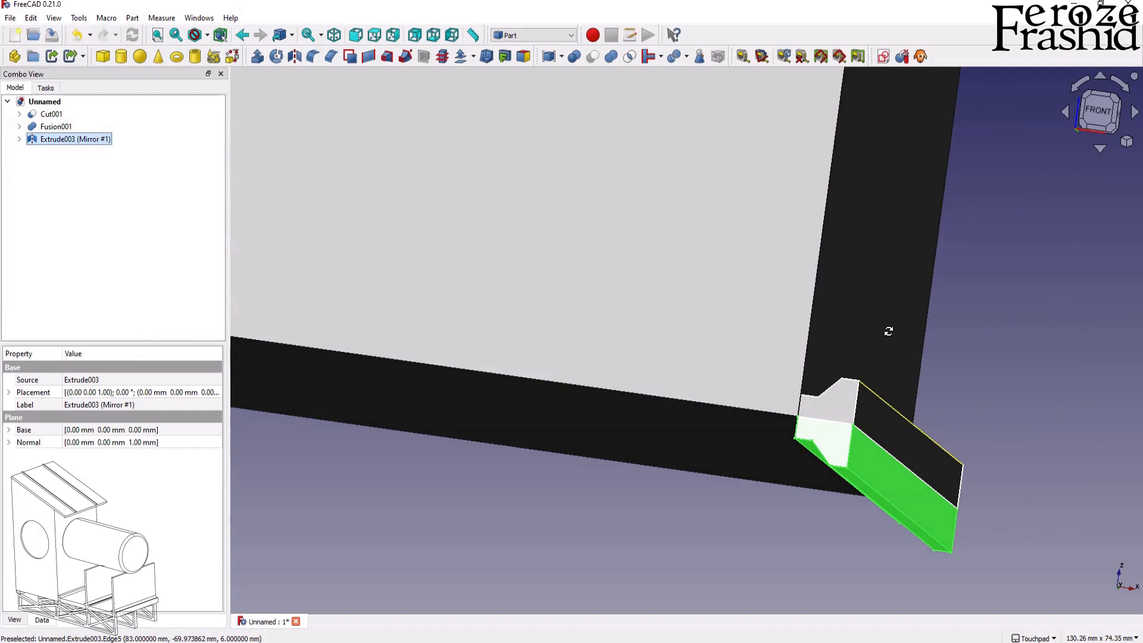
{"action": "left_click_drag", "start_coordinate": [887, 331], "coordinate": [879, 332], "text": "alt"}
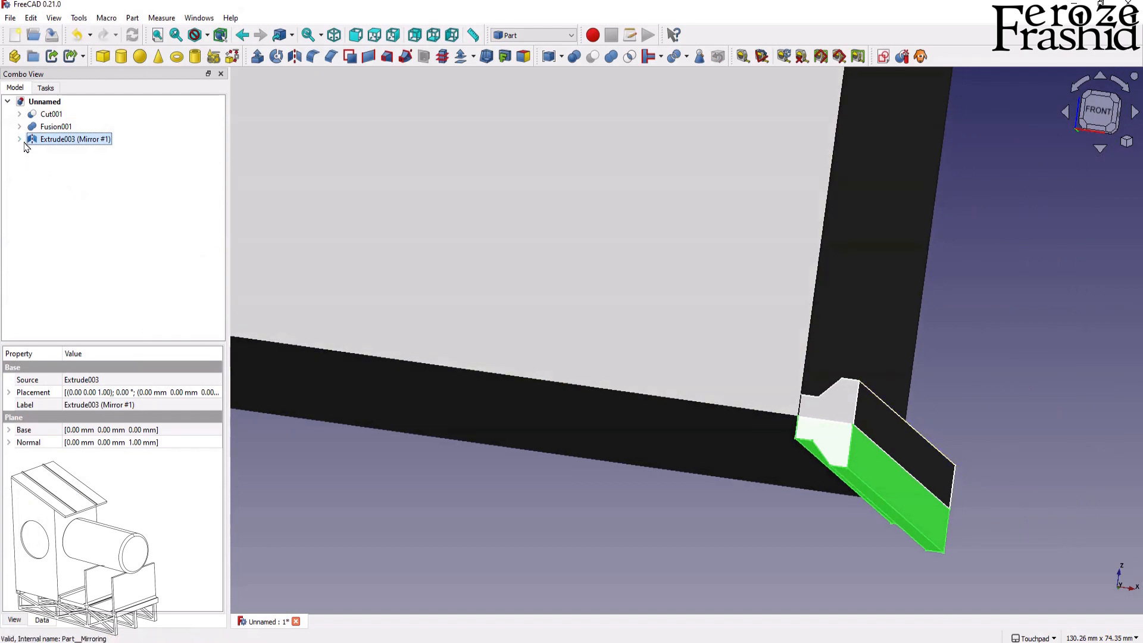
{"action": "left_click", "coordinate": [19, 139]}
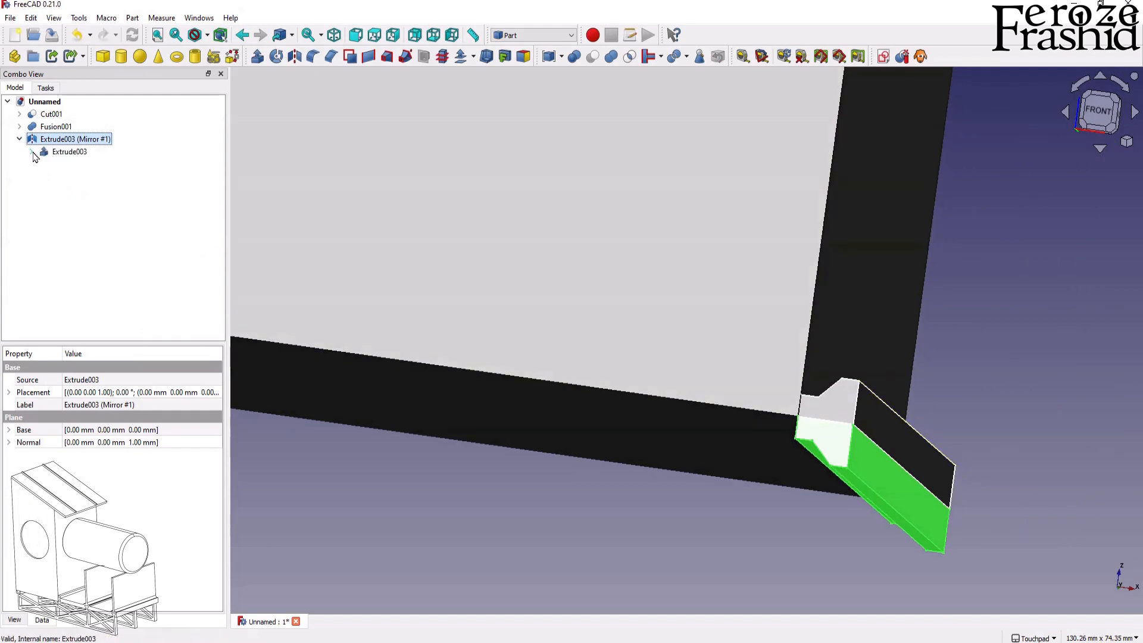
{"action": "left_click", "coordinate": [8, 392]}
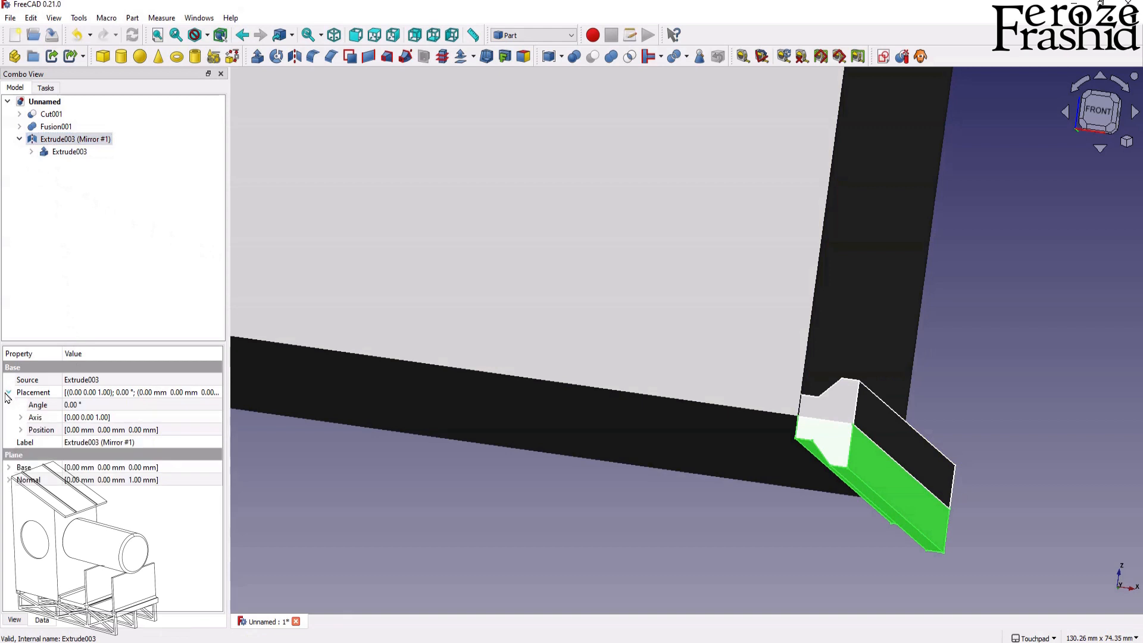
{"action": "left_click", "coordinate": [20, 430]}
{"action": "left_click", "coordinate": [20, 417]}
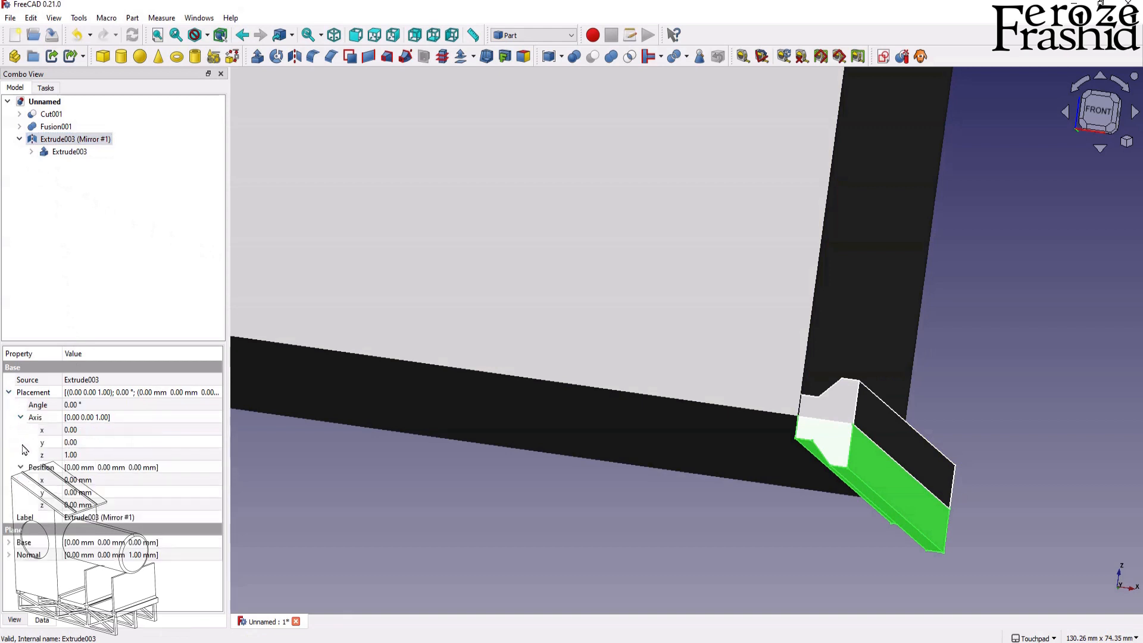
{"action": "left_click", "coordinate": [75, 484]}
{"action": "key", "text": "Up"}
{"action": "key", "text": "Up"}
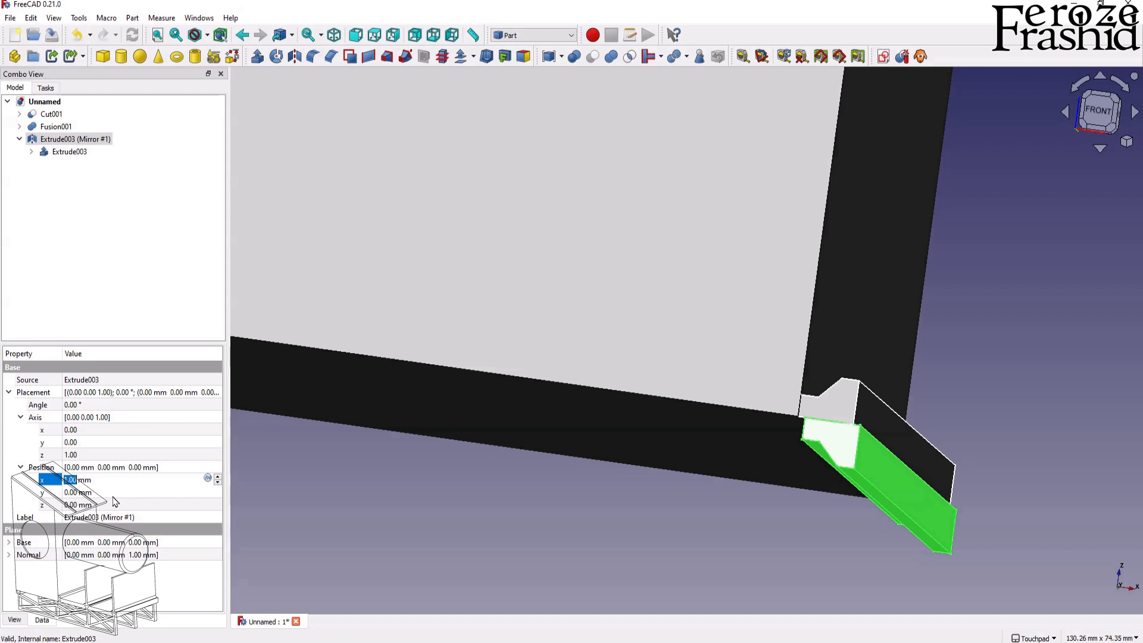
{"action": "type", "text": "0"}
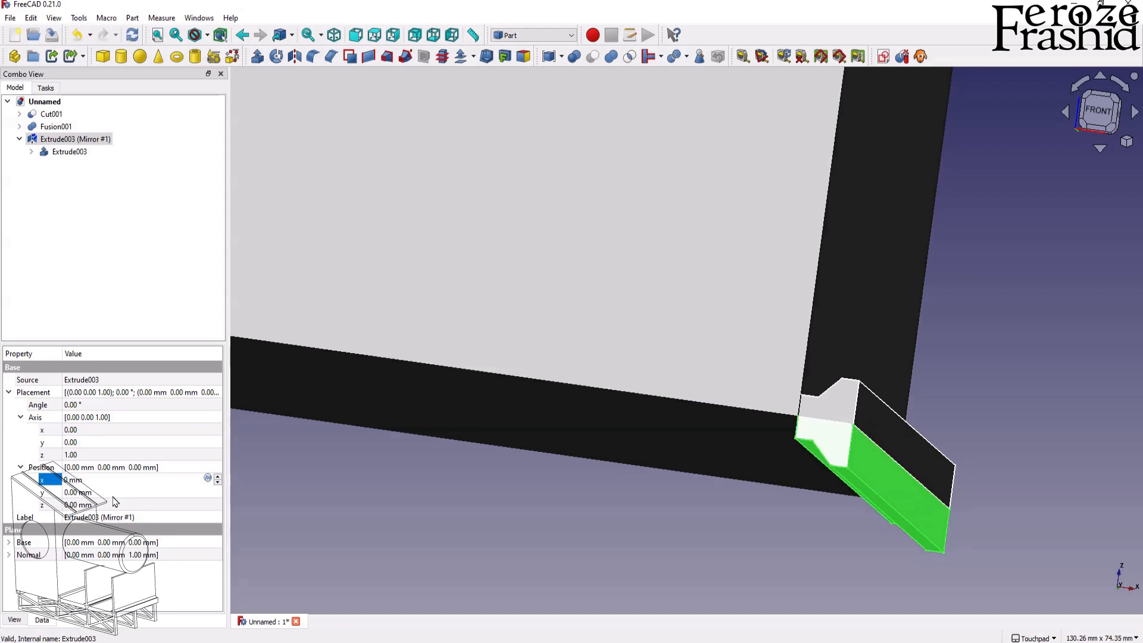
Set the mirrored strip's Z position to 16 mm and fuse it with the original strip.
{"action": "left_click", "coordinate": [114, 500]}
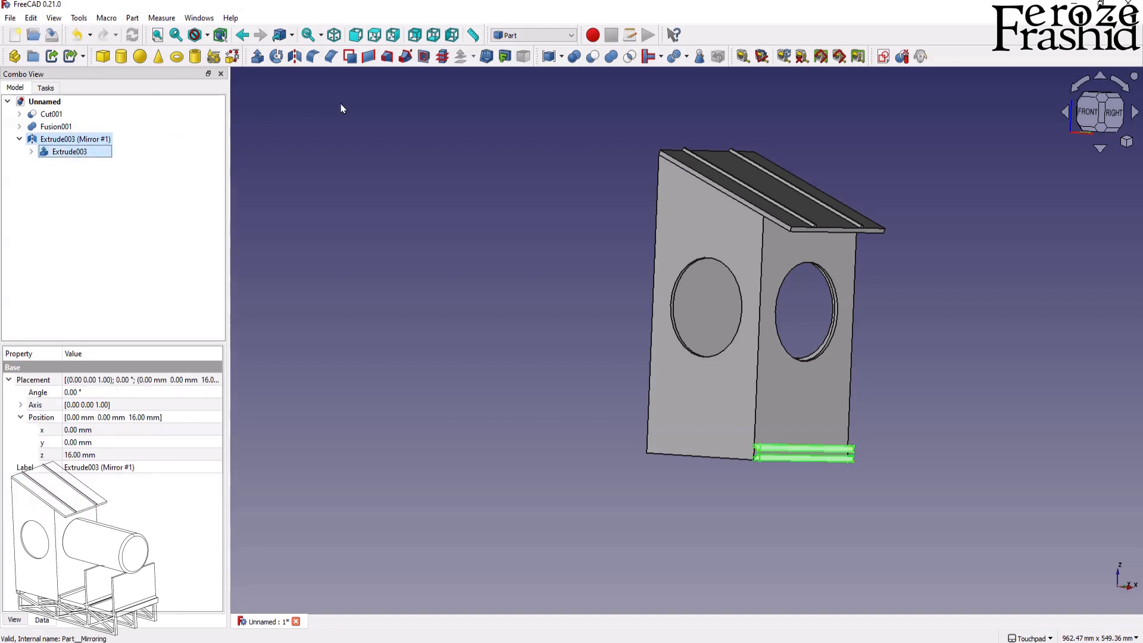
{"action": "left_click", "coordinate": [610, 56]}
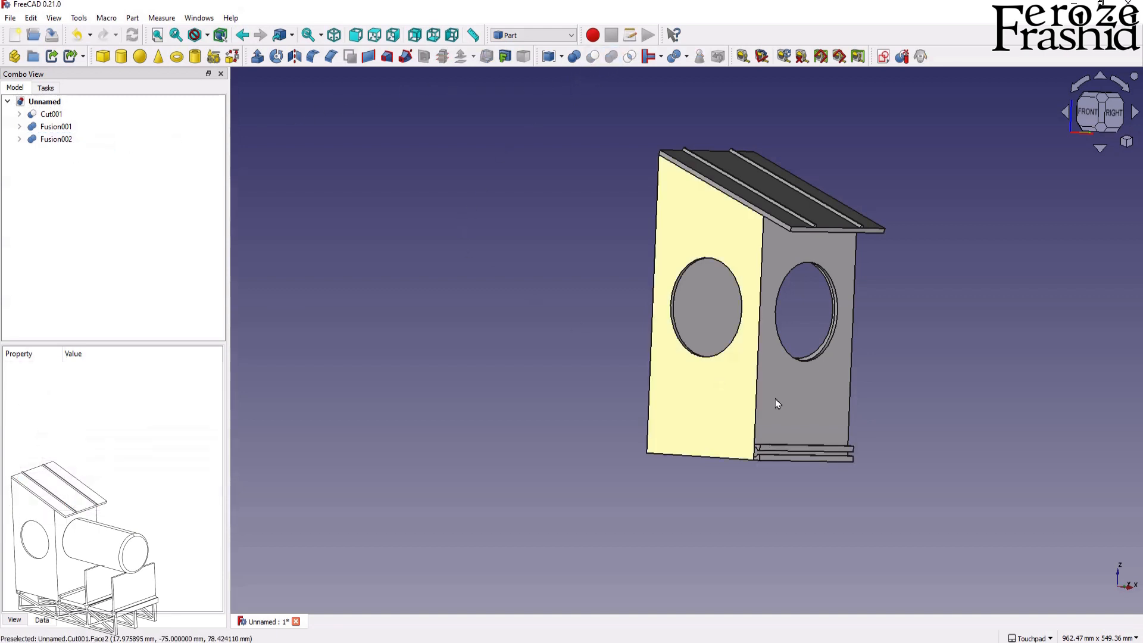
Create a new sketch on the XZ plane.
{"action": "scroll", "coordinate": [800, 400], "scroll_direction": "up", "scroll_amount": 2}
{"action": "left_click_drag", "start_coordinate": [801, 400], "coordinate": [957, 222], "text": "alt"}
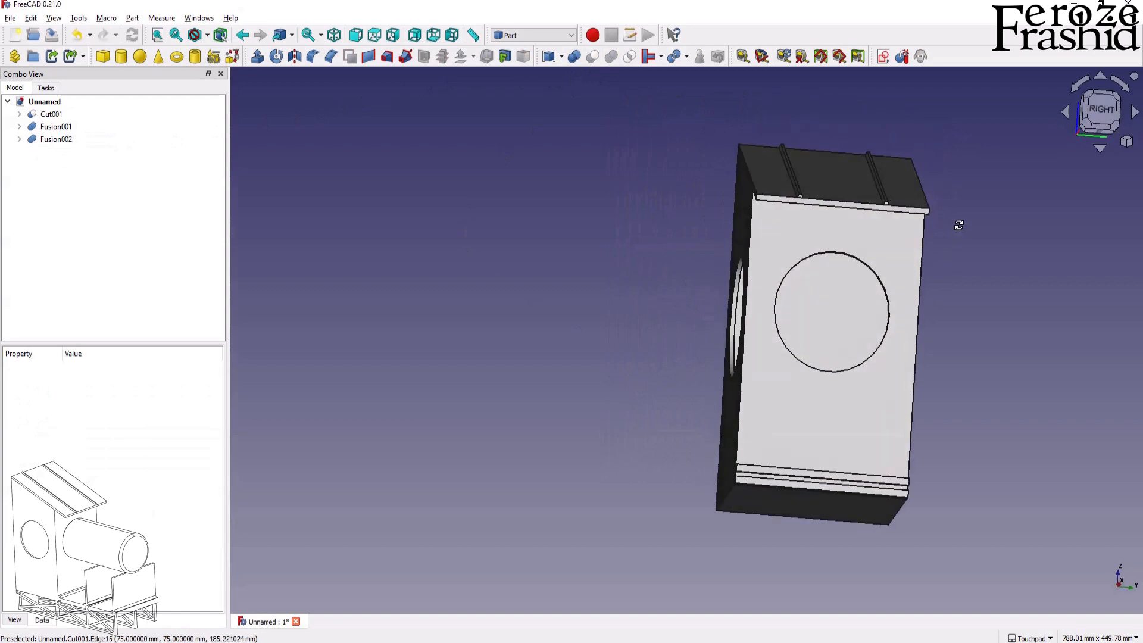
{"action": "left_click", "coordinate": [1102, 119]}
{"action": "left_click_drag", "start_coordinate": [556, 313], "coordinate": [916, 324], "text": "alt"}
{"action": "left_click", "coordinate": [1099, 111]}
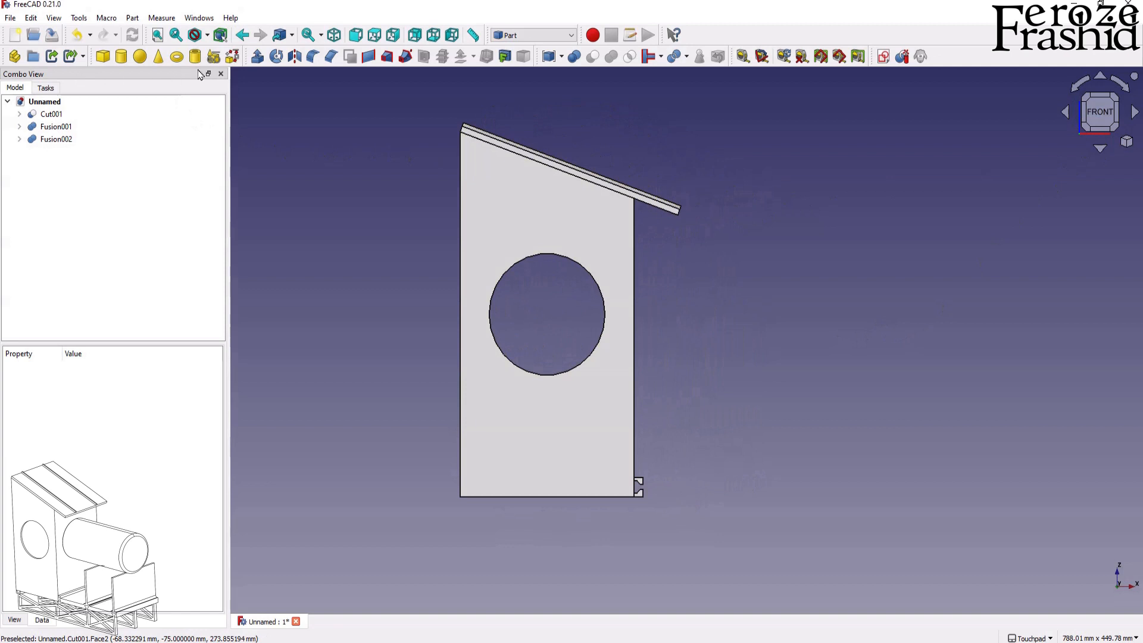
{"action": "left_click", "coordinate": [883, 57]}
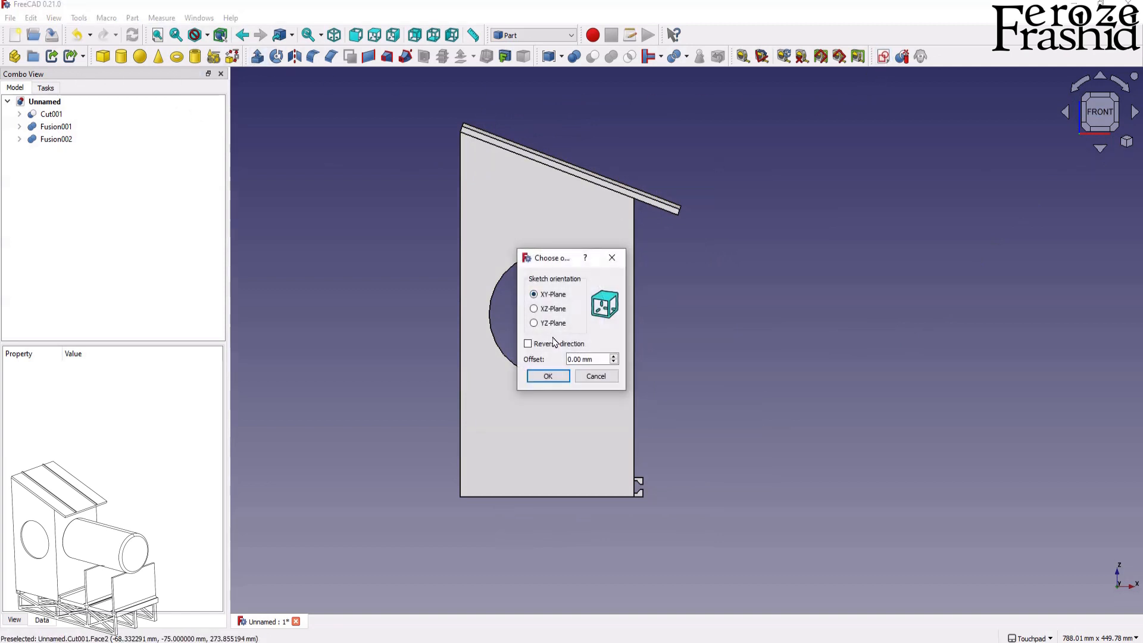
{"action": "left_click", "coordinate": [553, 309]}
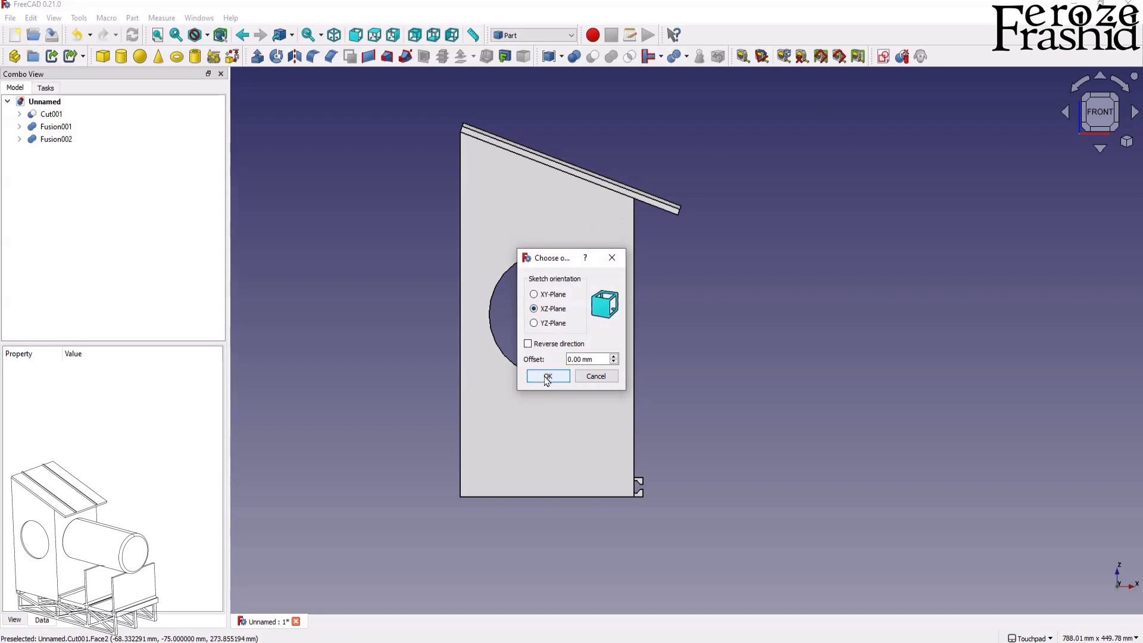
{"action": "left_click", "coordinate": [545, 378]}
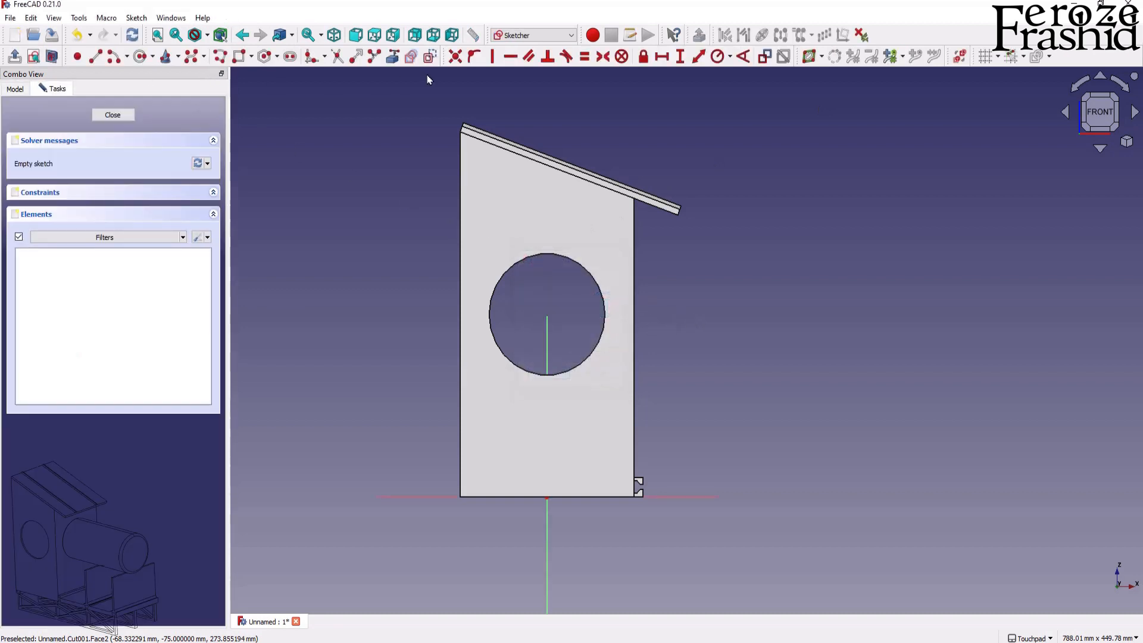
Project the edge of the cab's right-wall round window as external geometry and turn on the section view.
{"action": "left_click", "coordinate": [397, 59]}
{"action": "left_click_drag", "start_coordinate": [601, 295], "coordinate": [577, 302], "text": "shift"}
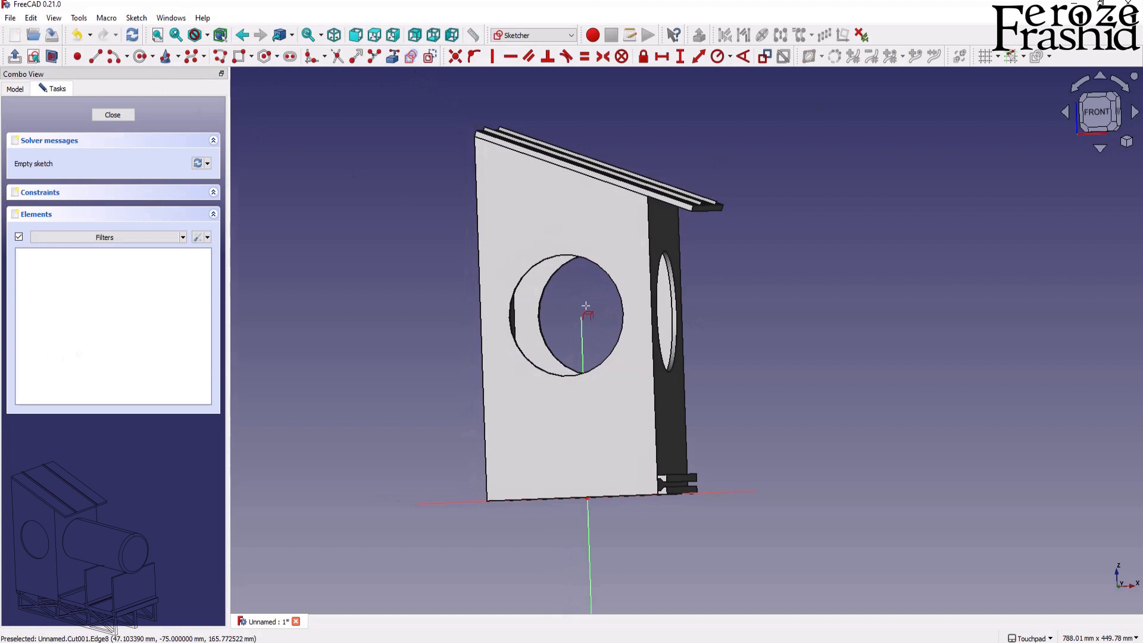
{"action": "left_click", "coordinate": [676, 323]}
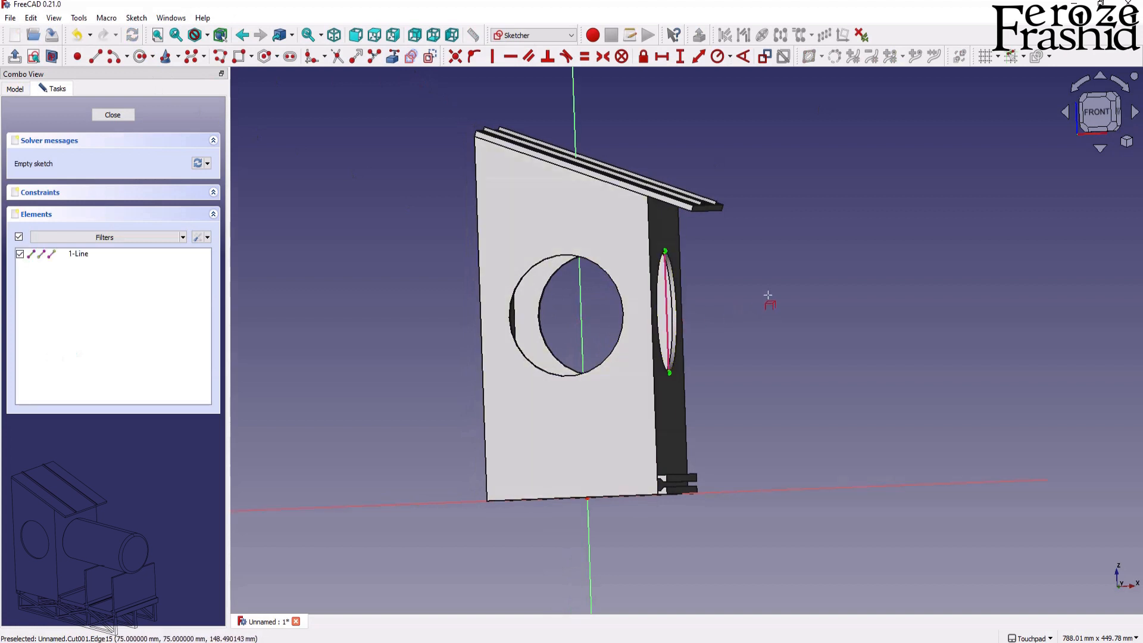
{"action": "left_click", "coordinate": [54, 57]}
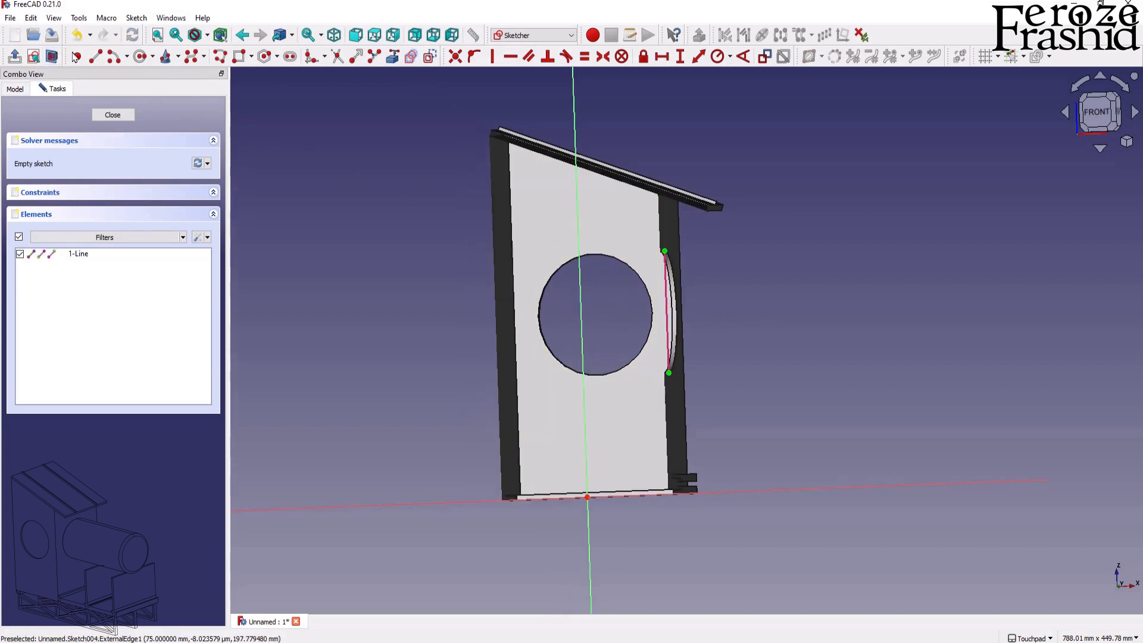
{"action": "left_click", "coordinate": [1087, 117]}
{"action": "scroll", "coordinate": [594, 280], "scroll_direction": "up", "scroll_amount": 3}
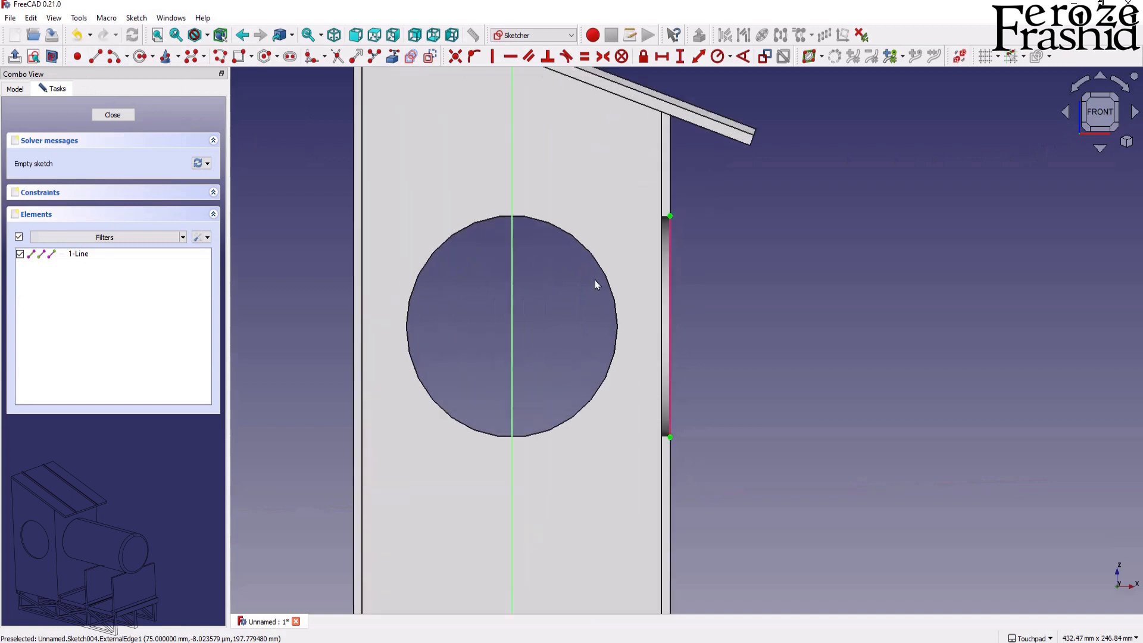
Start a polyline with an about 7 mm horizontal line across the cab wall at the round window's upper edge and a short upward segment outside it.
{"action": "scroll", "coordinate": [714, 232], "scroll_direction": "up", "scroll_amount": 3}
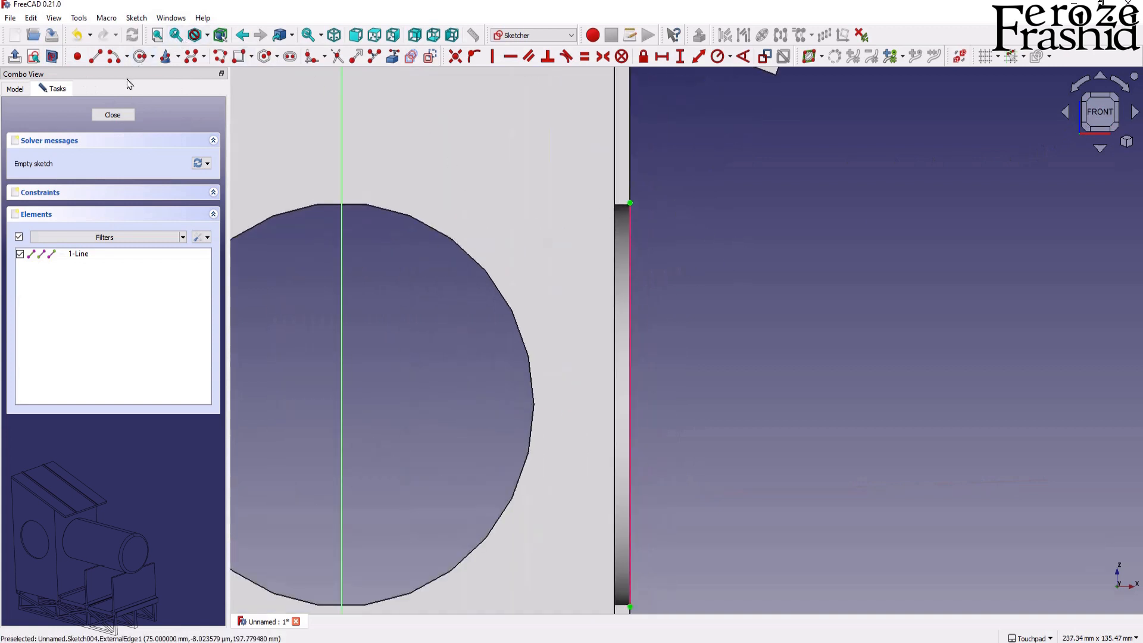
{"action": "left_click", "coordinate": [220, 56]}
{"action": "scroll", "coordinate": [637, 226], "scroll_direction": "up", "scroll_amount": 4}
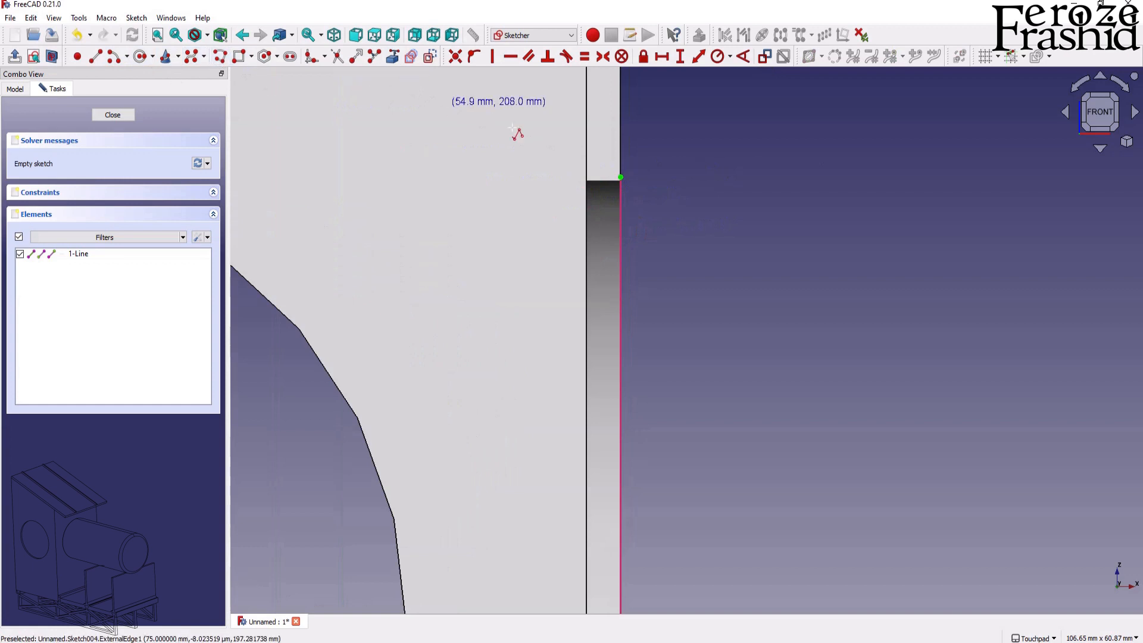
{"action": "left_click", "coordinate": [571, 183]}
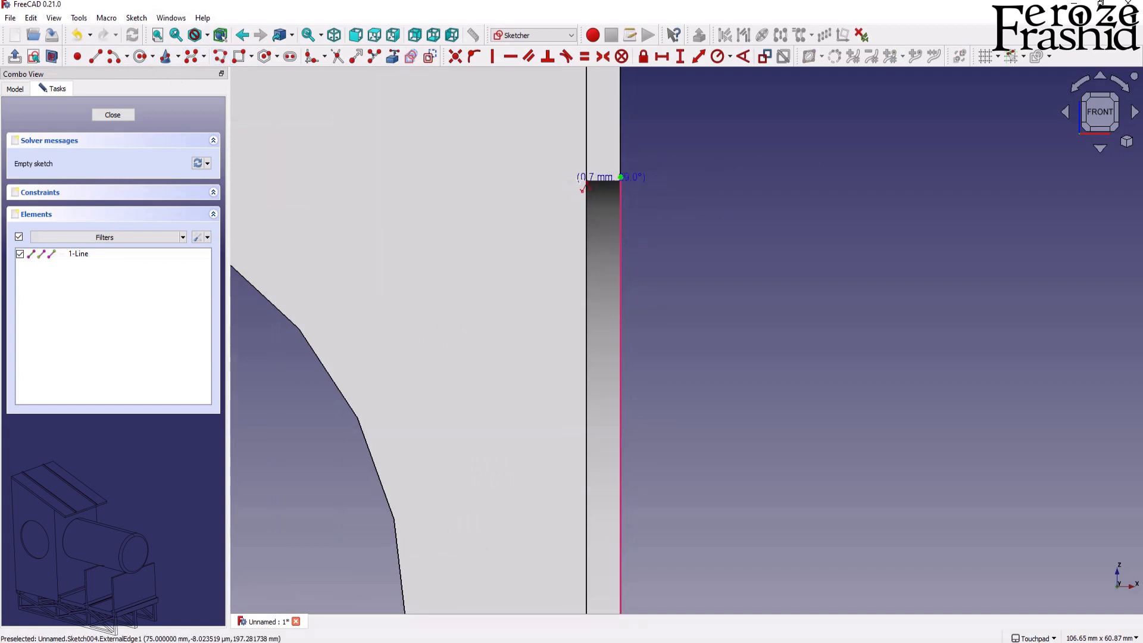
{"action": "left_click", "coordinate": [627, 183]}
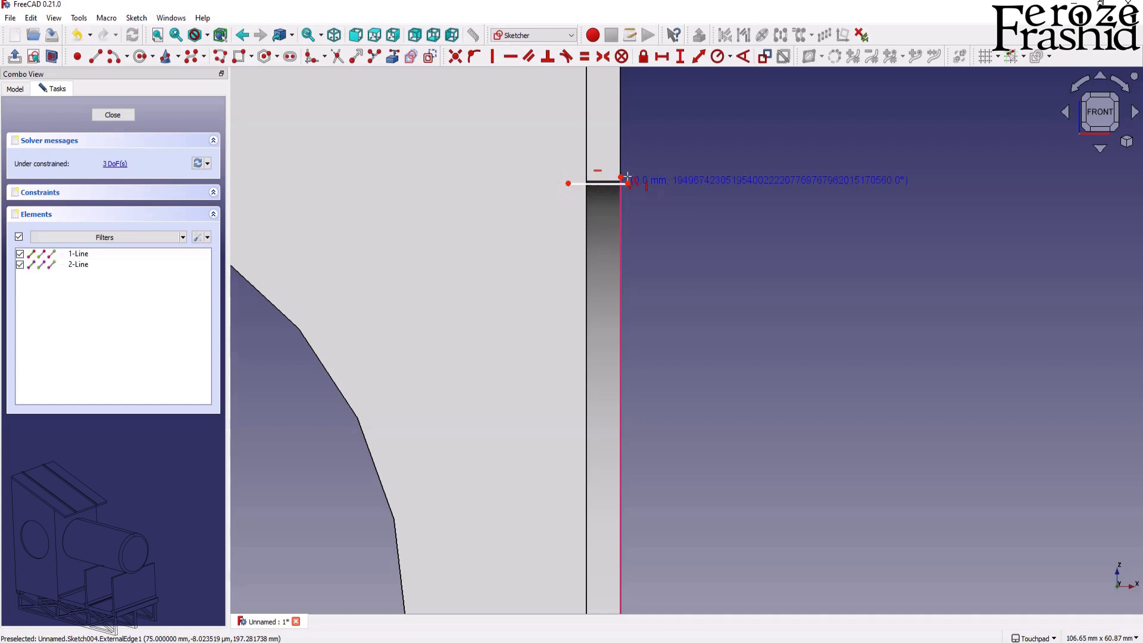
{"action": "left_click", "coordinate": [628, 170]}
{"action": "scroll", "coordinate": [536, 215], "scroll_direction": "down", "scroll_amount": 5}
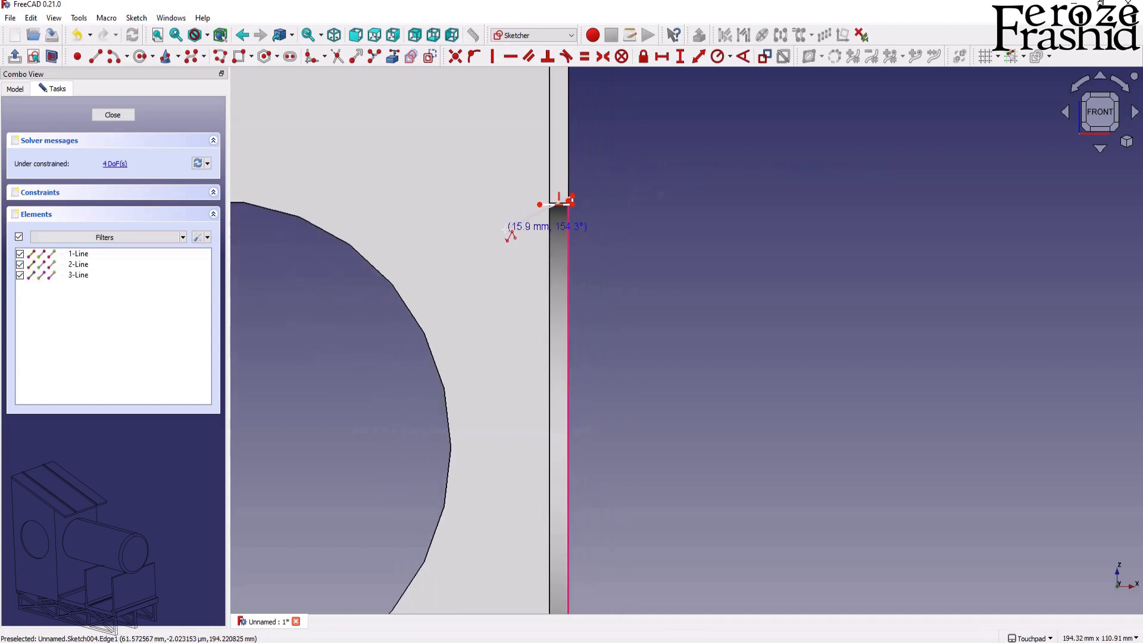
{"action": "scroll", "coordinate": [512, 229], "scroll_direction": "down", "scroll_amount": 3}
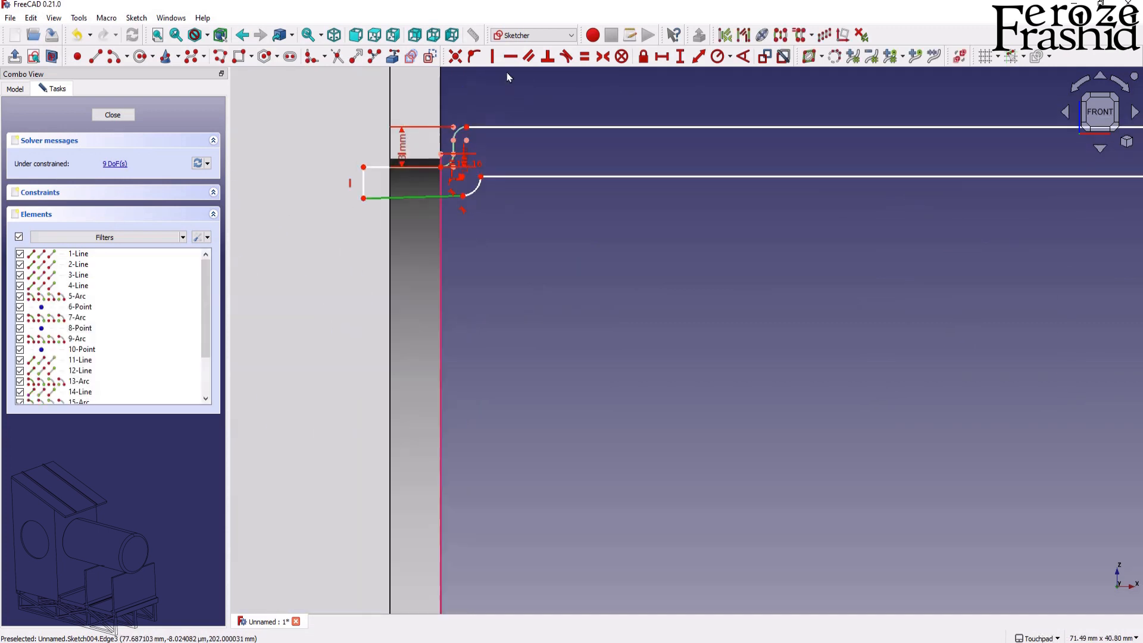
Constrain the lower line of the profile's lip inside the cab wall horizontal and dimension the height of the lip's end.
{"action": "left_click", "coordinate": [510, 56]}
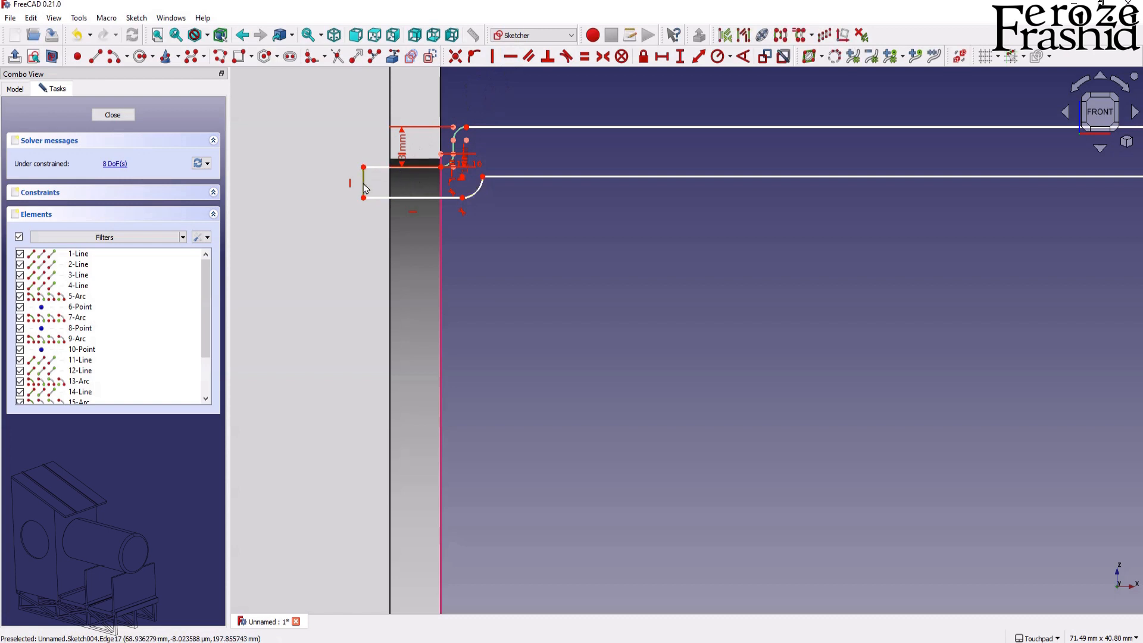
{"action": "scroll", "coordinate": [321, 218], "scroll_direction": "down", "scroll_amount": 4}
{"action": "scroll", "coordinate": [322, 218], "scroll_direction": "down", "scroll_amount": 3}
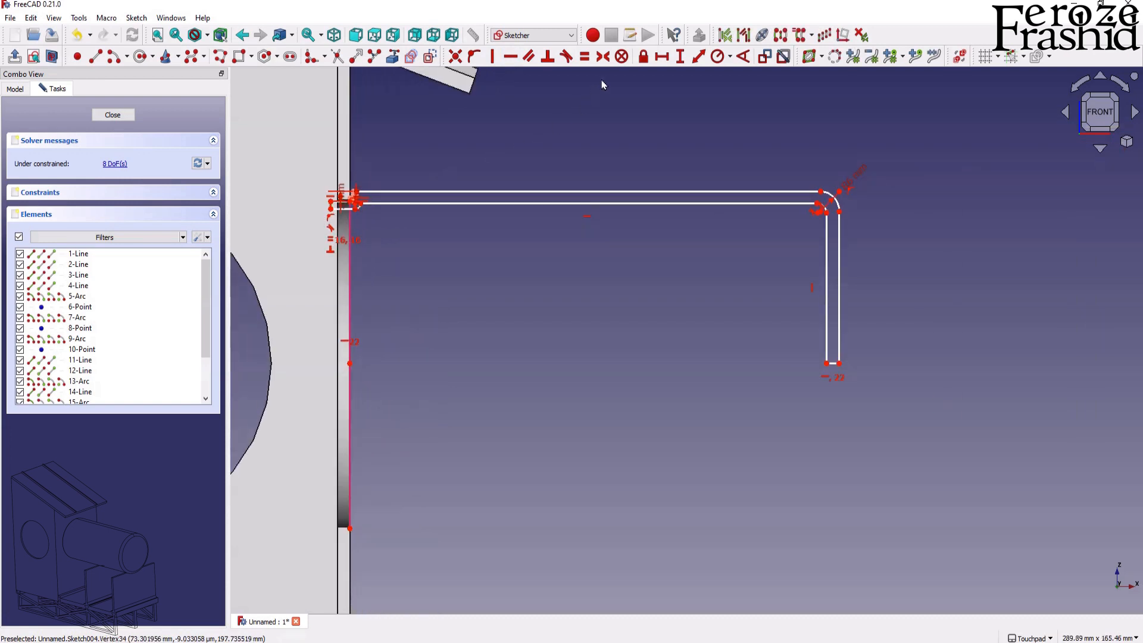
{"action": "left_click", "coordinate": [667, 56]}
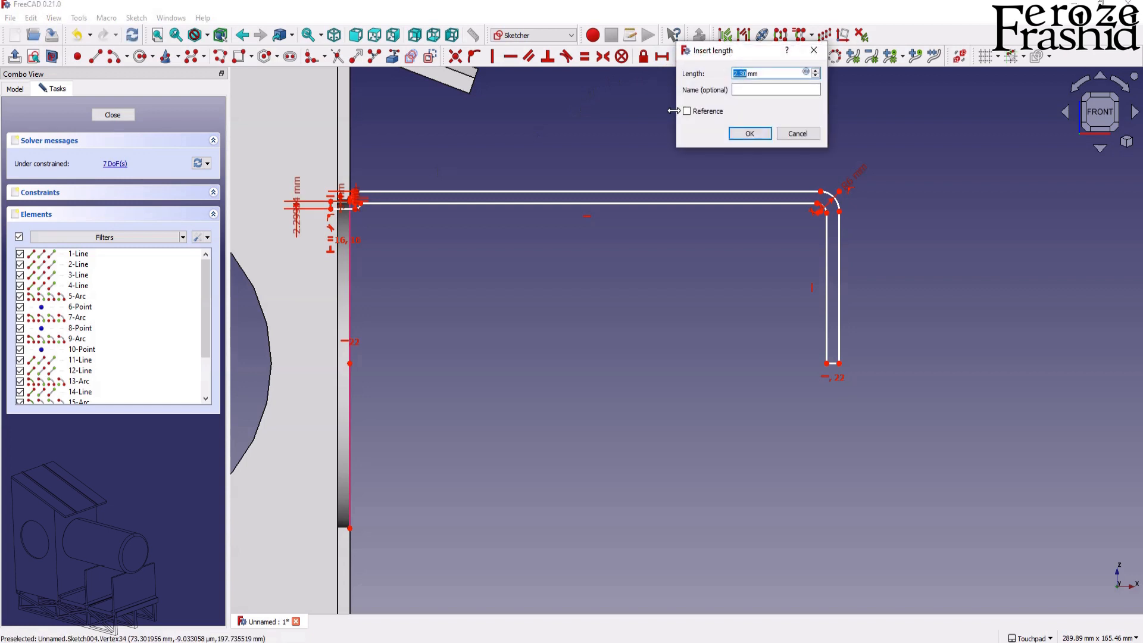
{"action": "key", "text": "Return"}
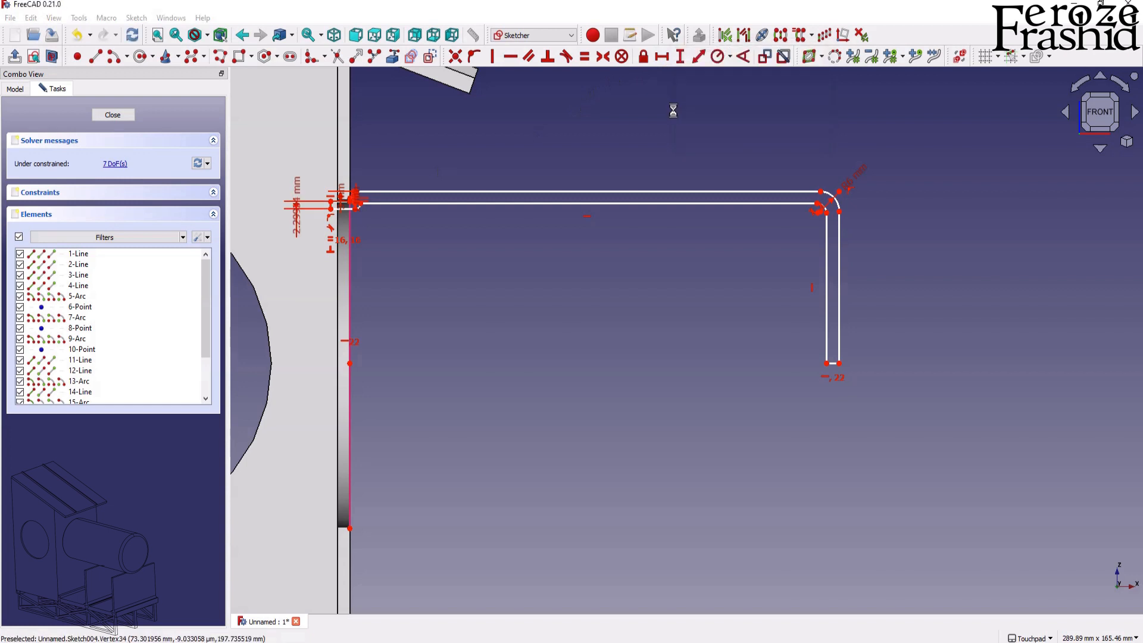
Move the 2.5 mm dimension of the lip's outer arc below the profile and close the sketch.
{"action": "scroll", "coordinate": [825, 192], "scroll_direction": "up", "scroll_amount": 4}
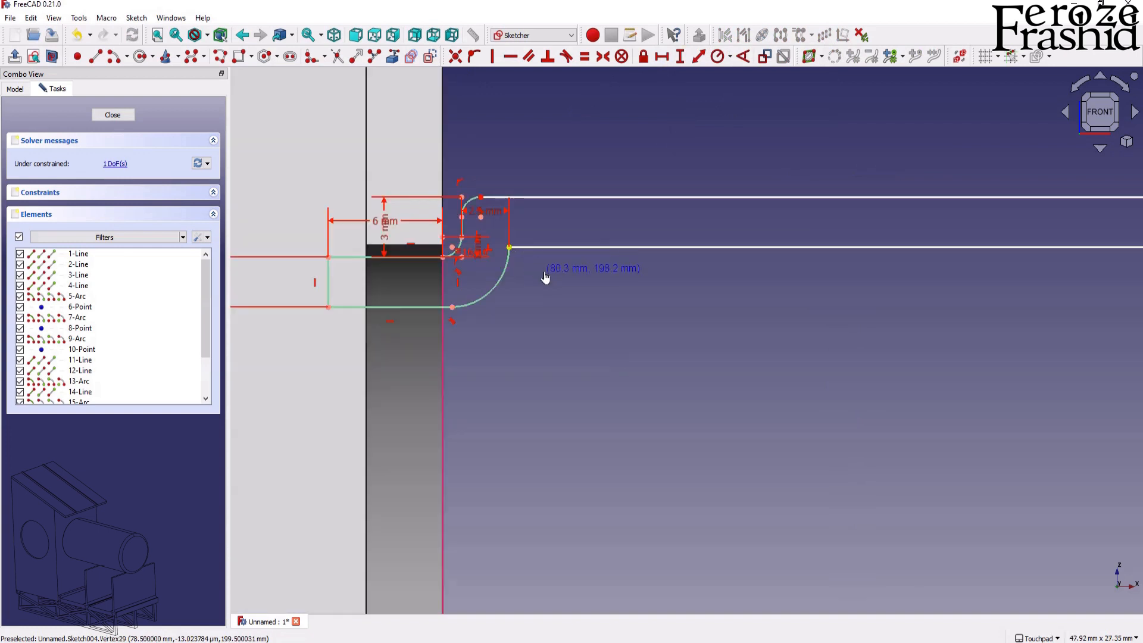
{"action": "left_click", "coordinate": [532, 246]}
{"action": "left_click_drag", "start_coordinate": [477, 214], "coordinate": [494, 403]}
{"action": "left_click", "coordinate": [642, 356]}
{"action": "left_click_drag", "start_coordinate": [509, 247], "coordinate": [522, 218]}
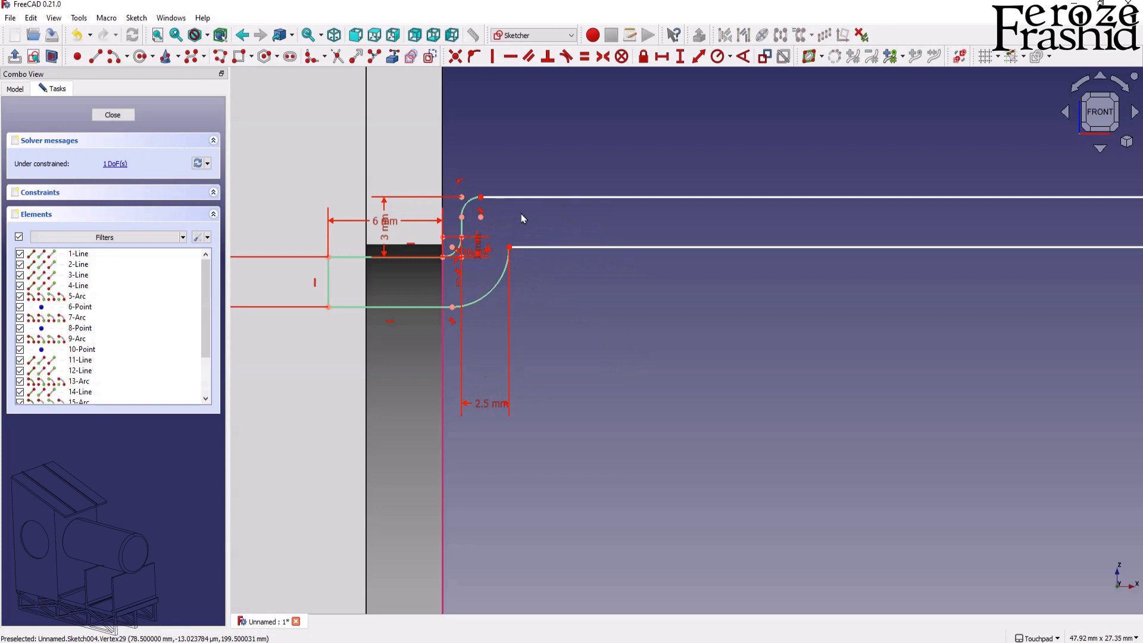
{"action": "left_click", "coordinate": [113, 115]}
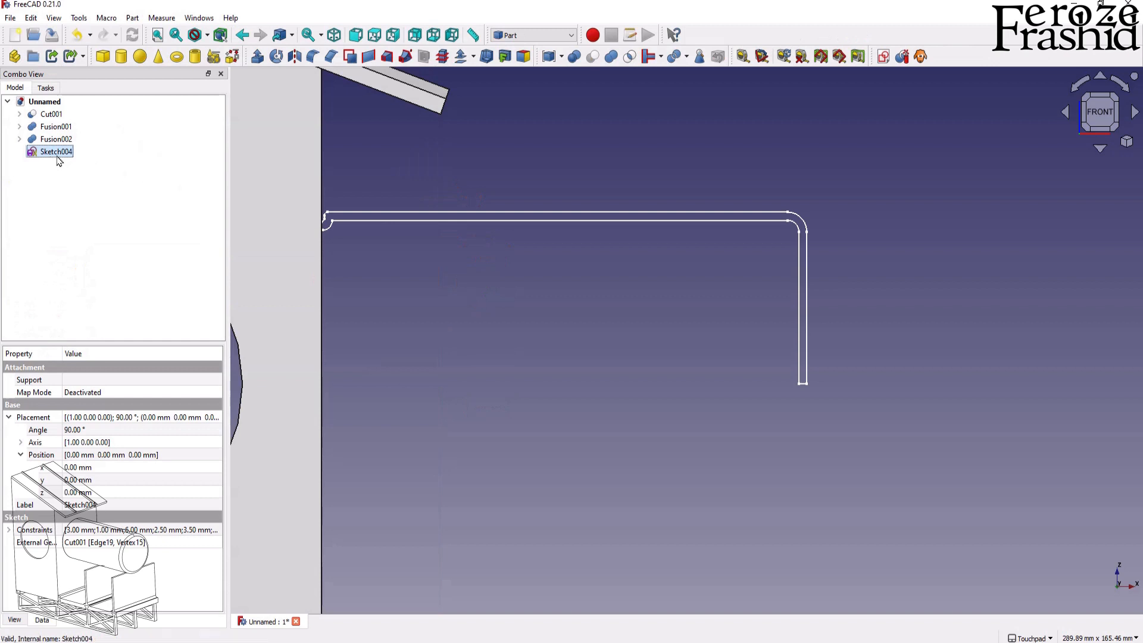
Revolve the boiler profile sketch 360° as a solid, using the short horizontal edge at its lower end as the axis.
{"action": "left_click", "coordinate": [276, 57]}
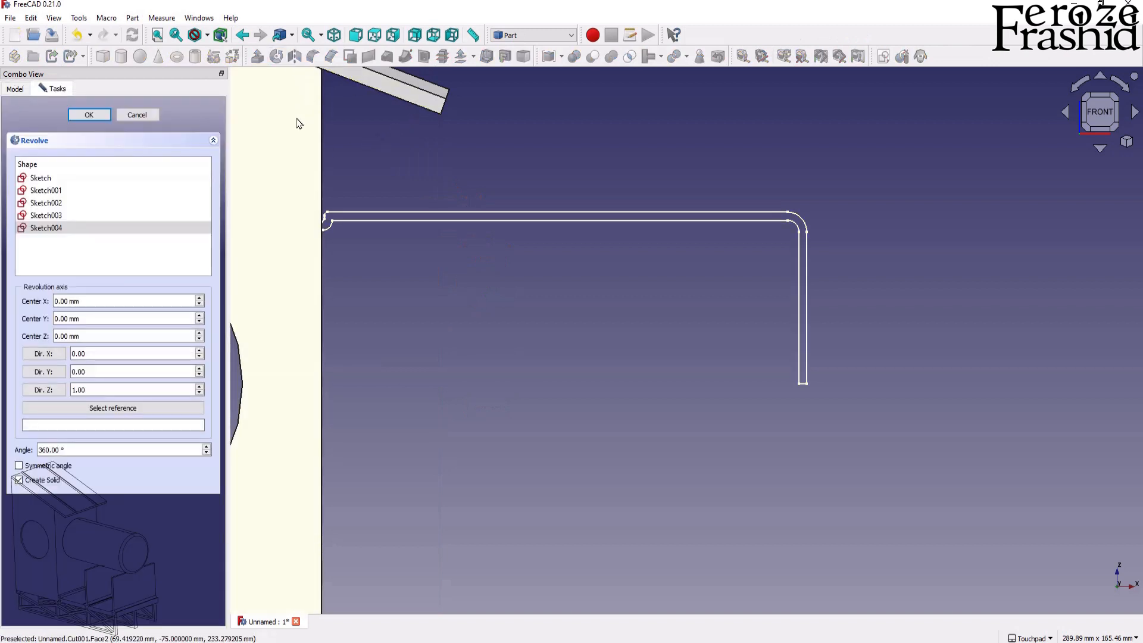
{"action": "left_click", "coordinate": [140, 409]}
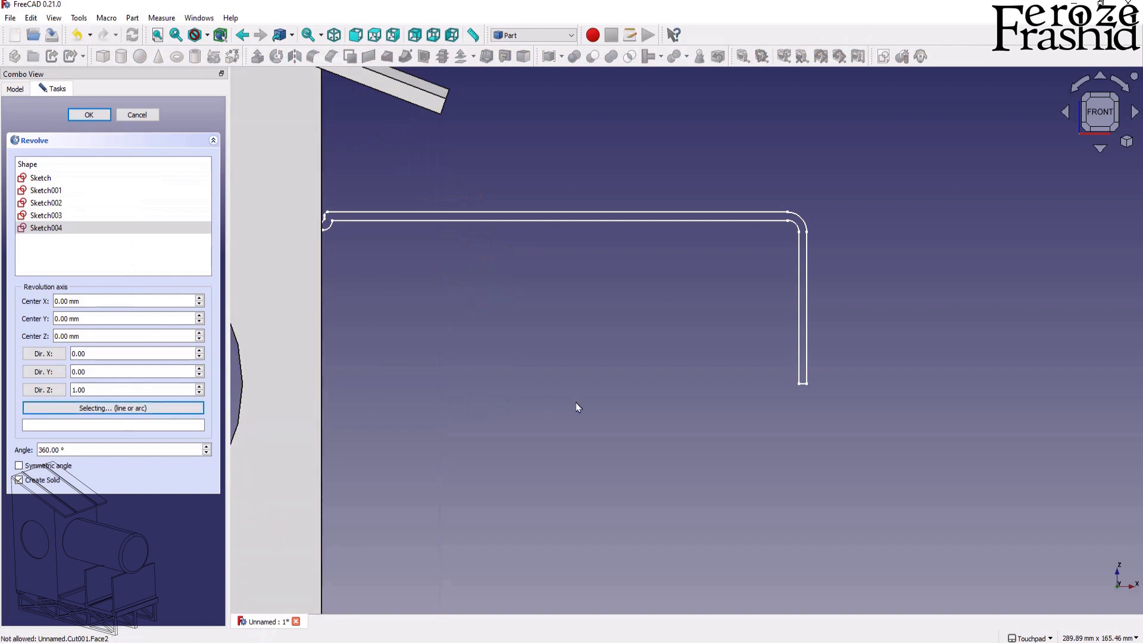
{"action": "scroll", "coordinate": [803, 386], "scroll_direction": "up", "scroll_amount": 4}
{"action": "left_click", "coordinate": [804, 395]}
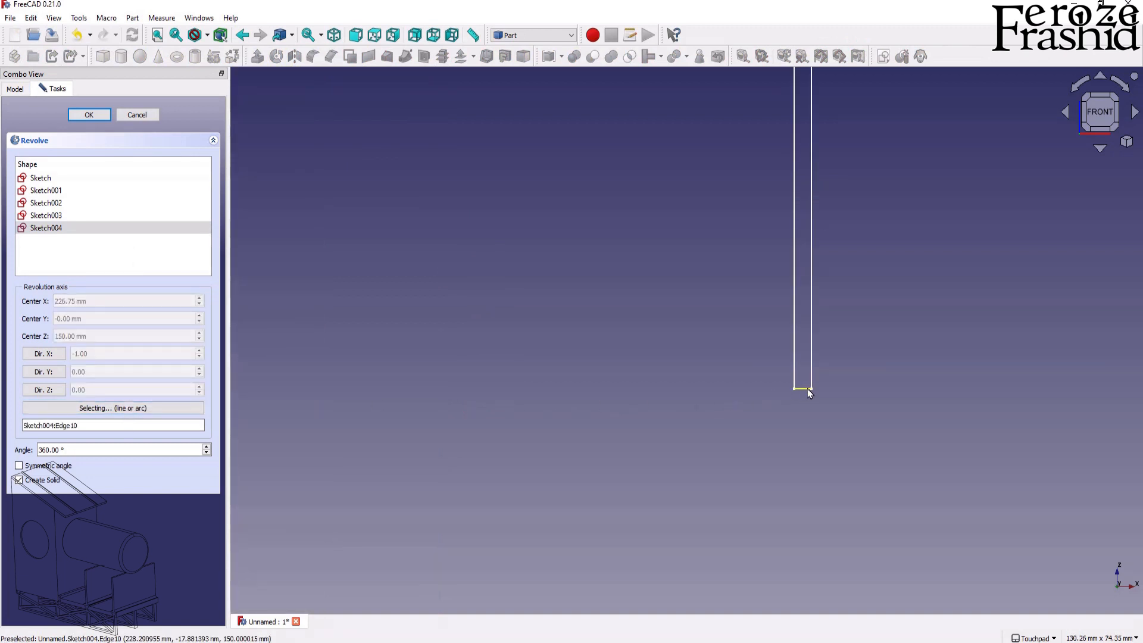
{"action": "scroll", "coordinate": [803, 391], "scroll_direction": "down", "scroll_amount": 3}
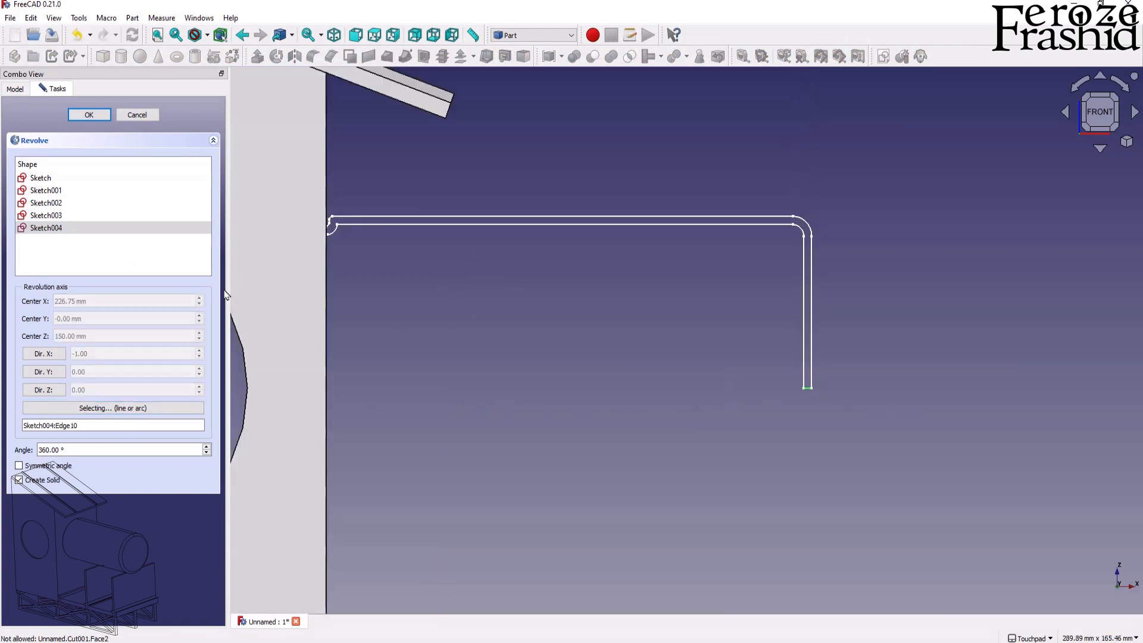
{"action": "left_click", "coordinate": [89, 115]}
Set the revolved boiler's transparency to 50.
{"action": "scroll", "coordinate": [968, 391], "scroll_direction": "down", "scroll_amount": 4}
{"action": "left_click_drag", "start_coordinate": [836, 390], "coordinate": [798, 396], "text": "alt"}
{"action": "left_click", "coordinate": [59, 153]}
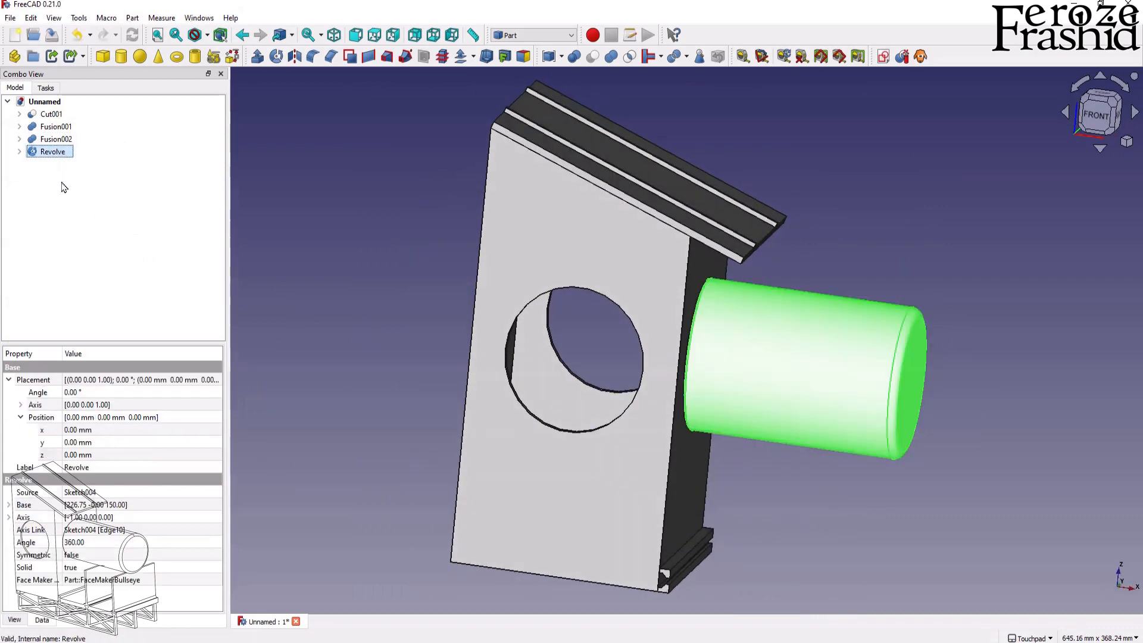
{"action": "left_click", "coordinate": [14, 619]}
{"action": "left_click", "coordinate": [78, 558]}
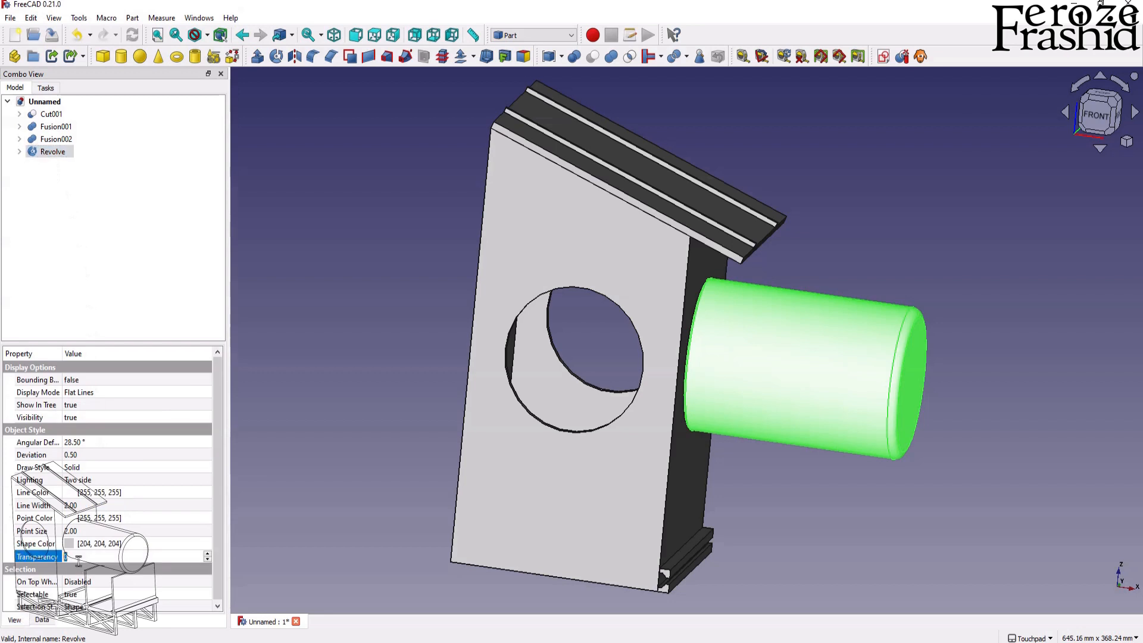
{"action": "type", "text": "50"}
{"action": "key", "text": "Return"}
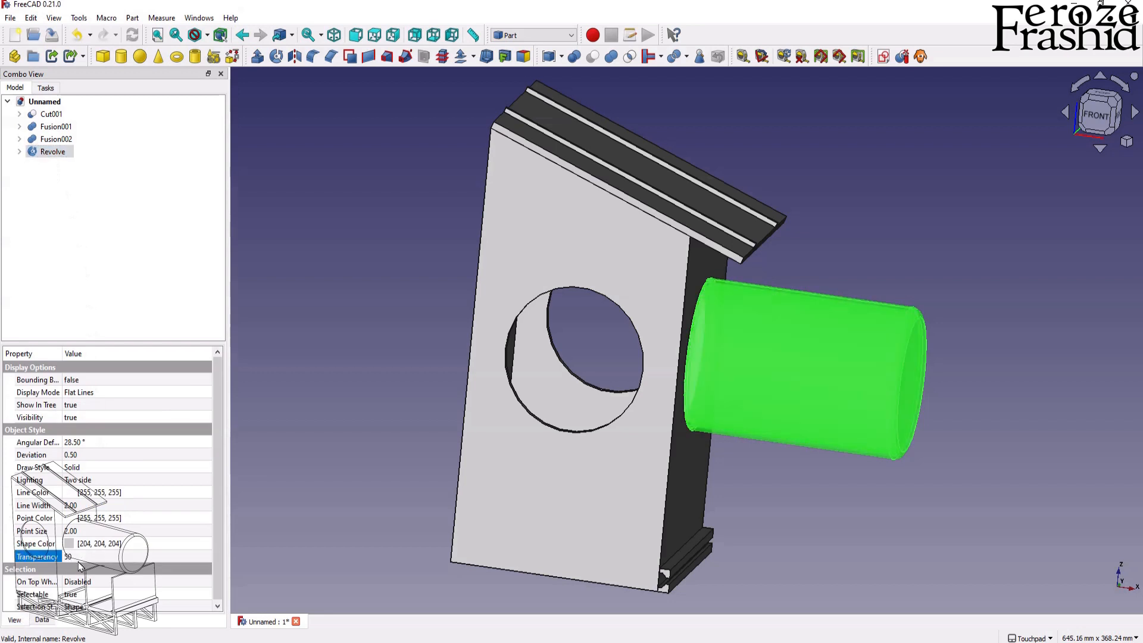
{"action": "left_click", "coordinate": [366, 417]}
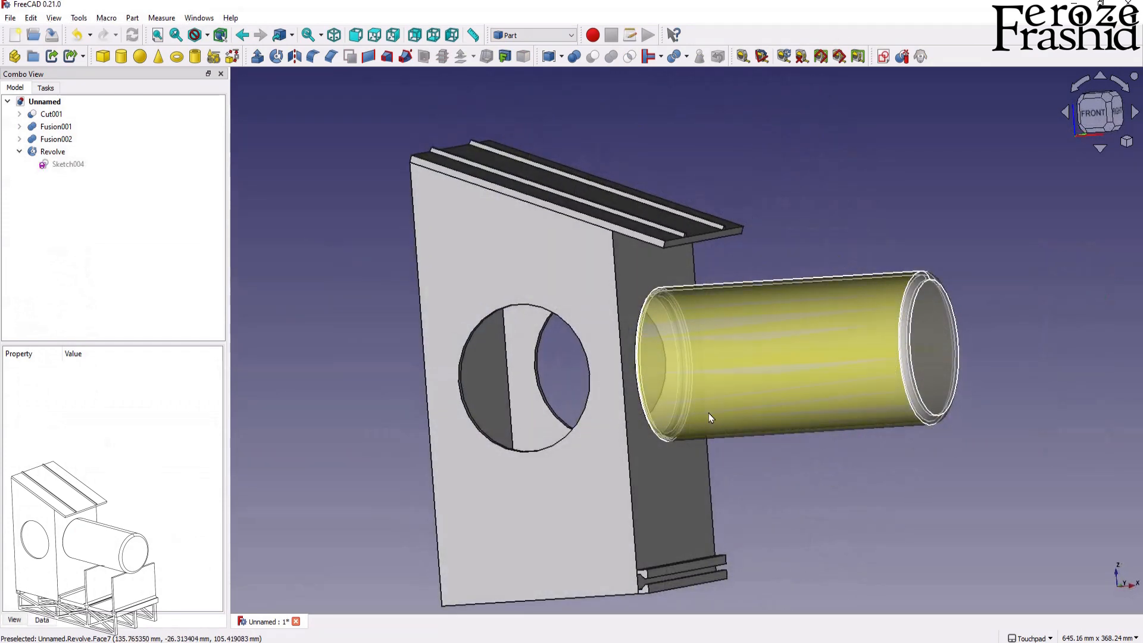
Switch to the front view and create a new sketch on the XZ plane.
{"action": "scroll", "coordinate": [709, 416], "scroll_direction": "down", "scroll_amount": 2}
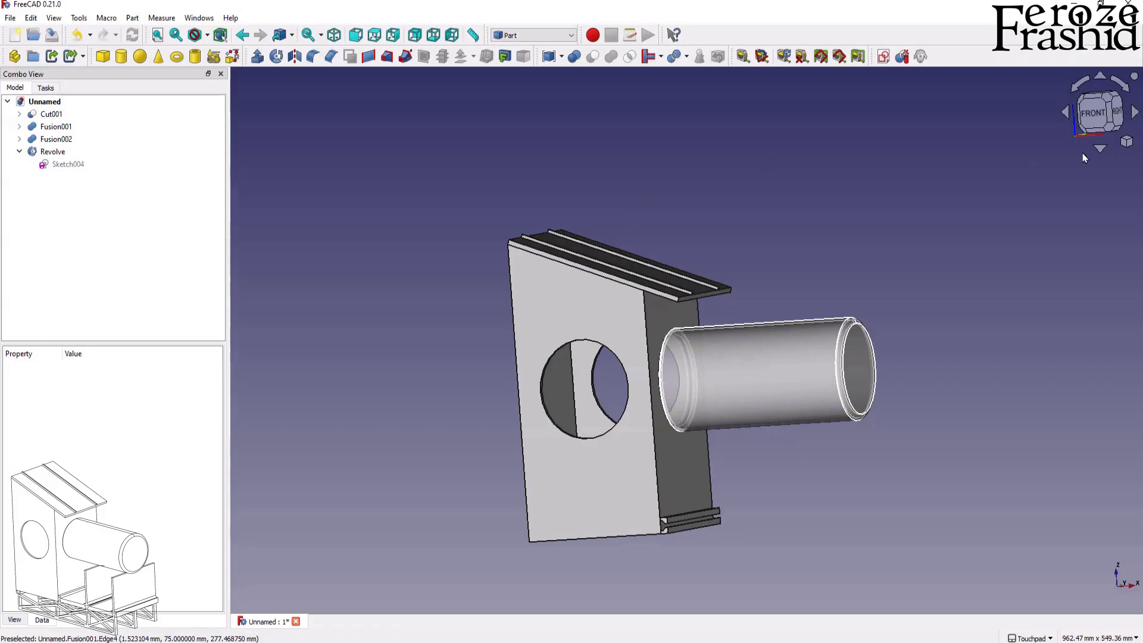
{"action": "left_click", "coordinate": [1094, 130]}
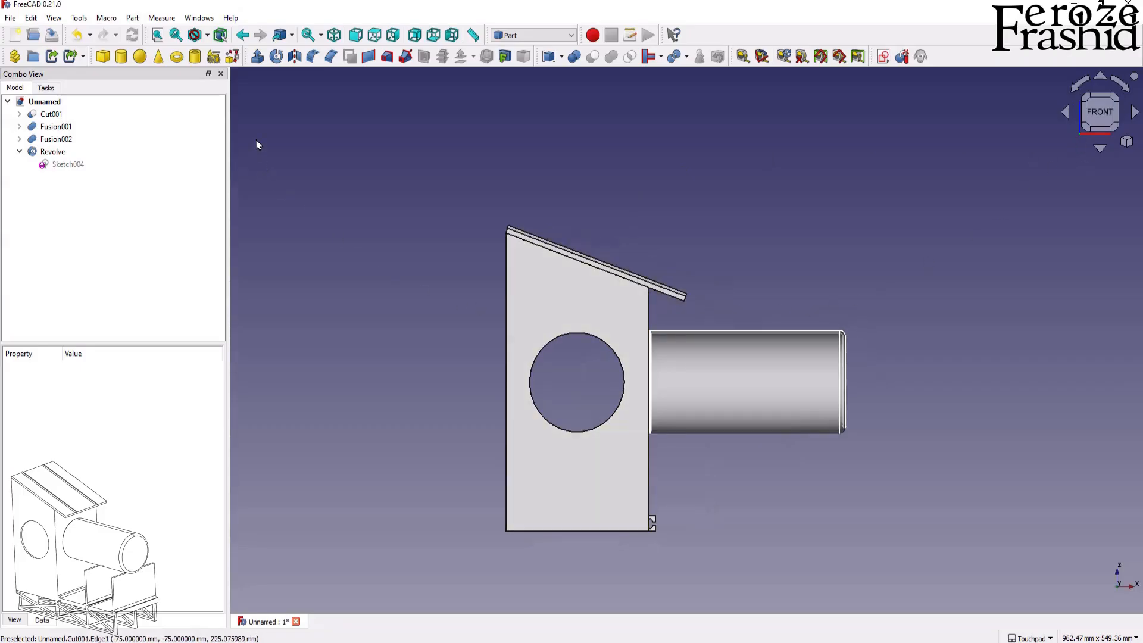
{"action": "left_click", "coordinate": [883, 56]}
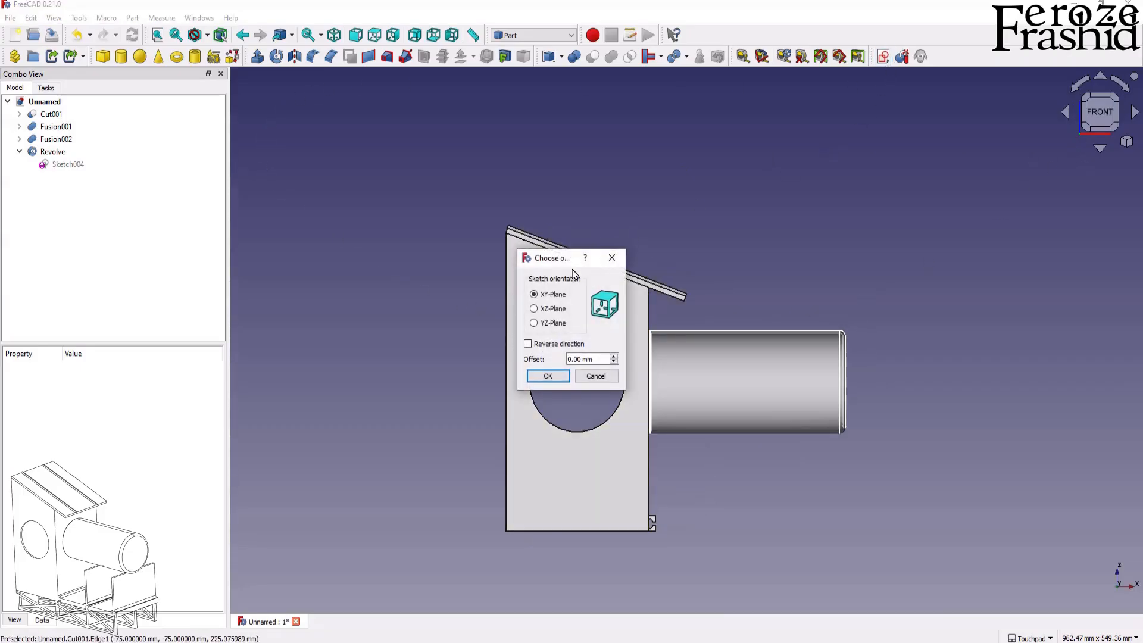
{"action": "left_click", "coordinate": [562, 310]}
{"action": "left_click", "coordinate": [548, 375]}
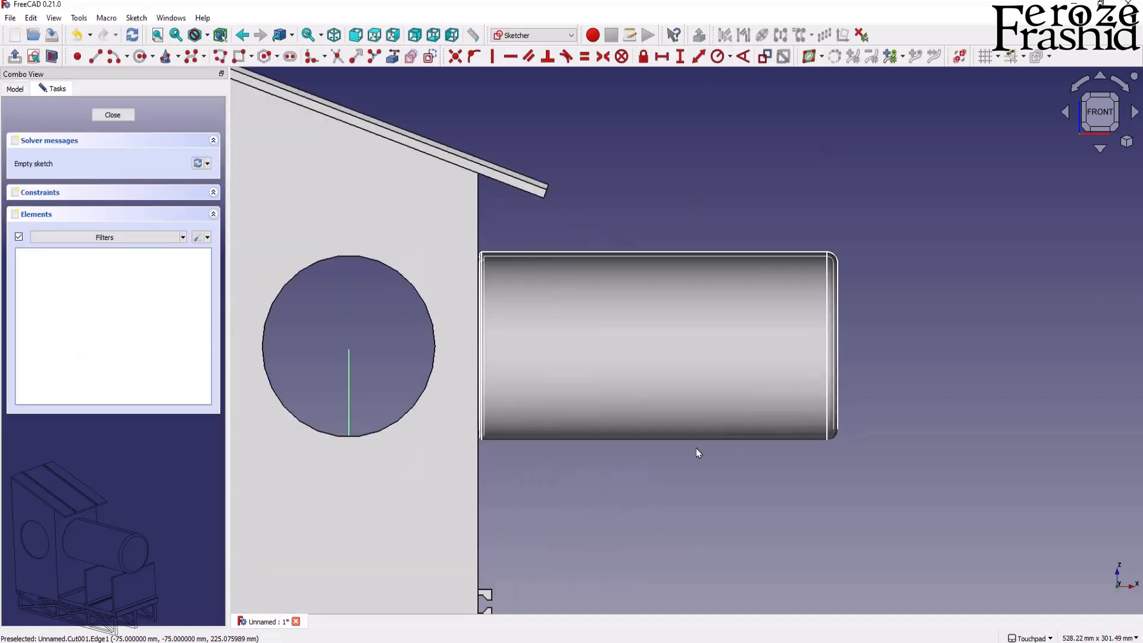
Project the rail groove's two slanted edges, the cab's outer wall edge and the rail's two outer vertical edges as external geometry.
{"action": "scroll", "coordinate": [707, 452], "scroll_direction": "down", "scroll_amount": 3}
{"action": "scroll", "coordinate": [631, 567], "scroll_direction": "up", "scroll_amount": 4}
{"action": "scroll", "coordinate": [602, 559], "scroll_direction": "down", "scroll_amount": 2}
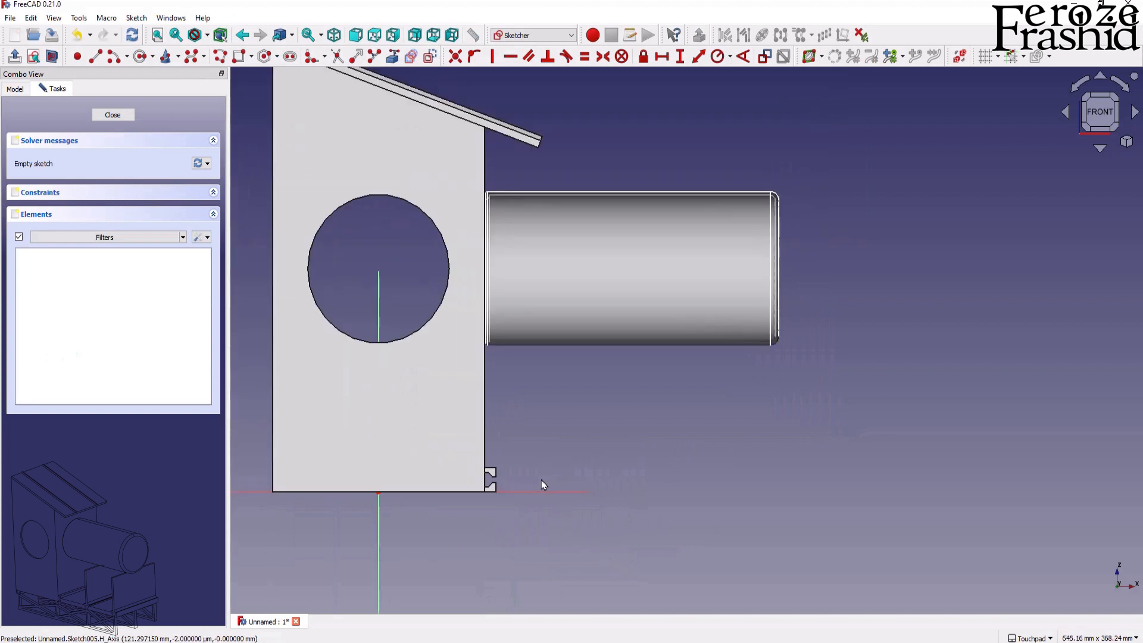
{"action": "left_click", "coordinate": [393, 57]}
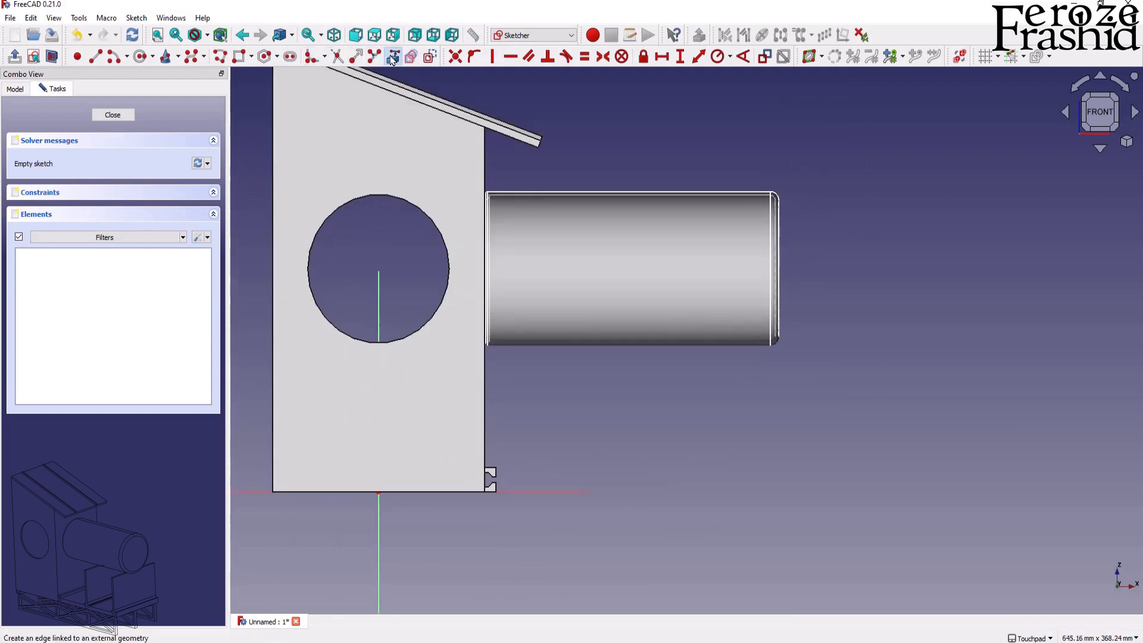
{"action": "scroll", "coordinate": [520, 510], "scroll_direction": "up", "scroll_amount": 5}
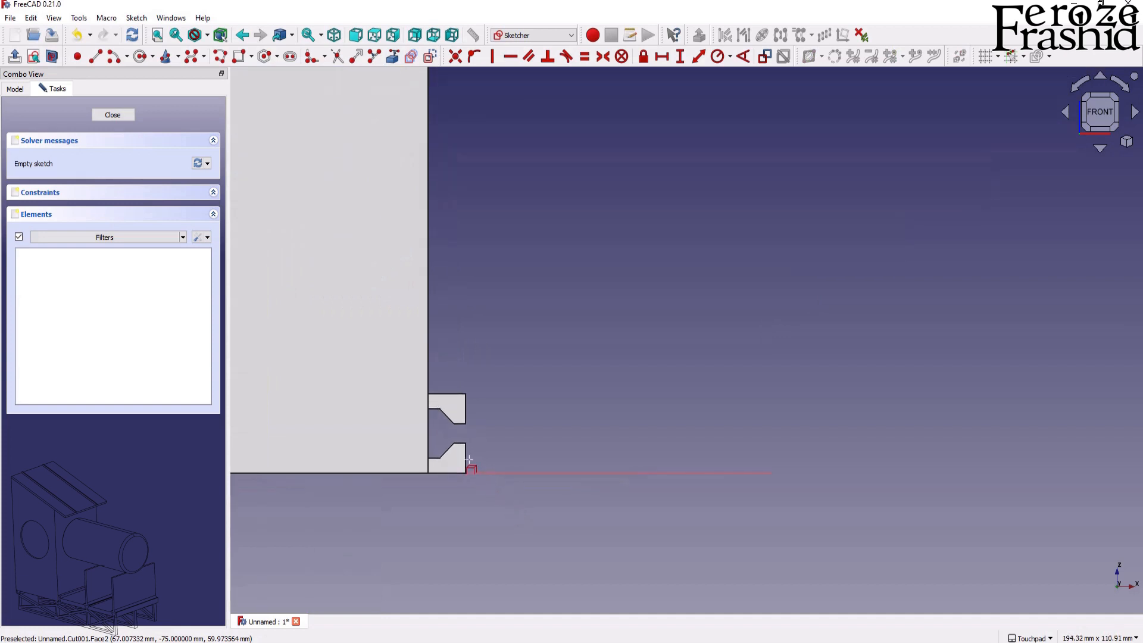
{"action": "left_click", "coordinate": [448, 457]}
{"action": "left_click", "coordinate": [446, 416]}
{"action": "left_click", "coordinate": [428, 433]}
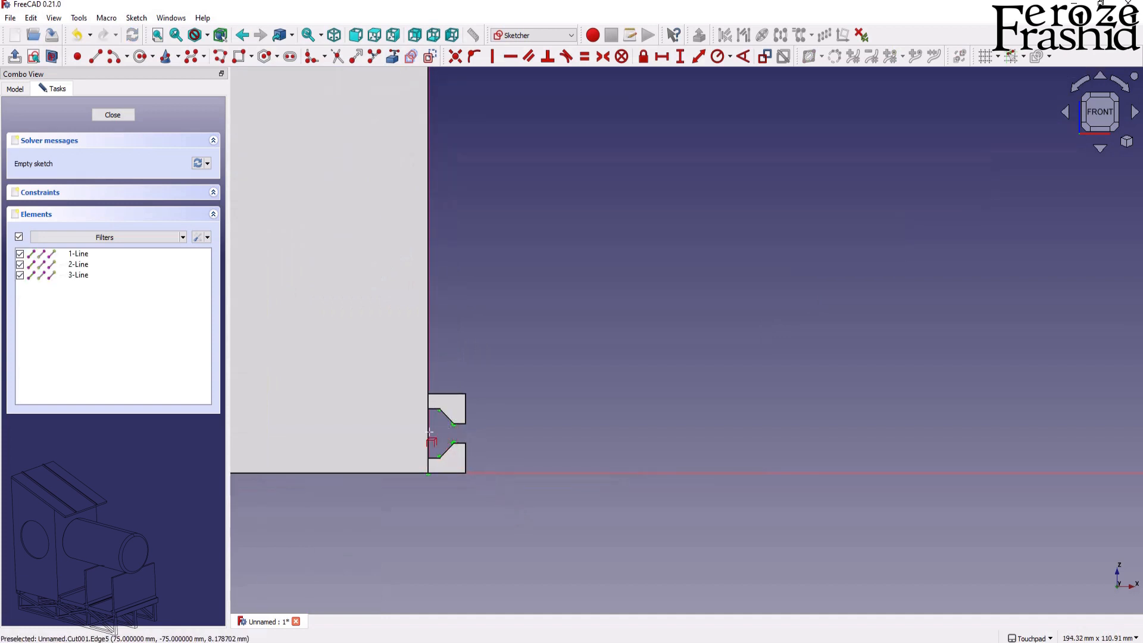
{"action": "left_click", "coordinate": [465, 457]}
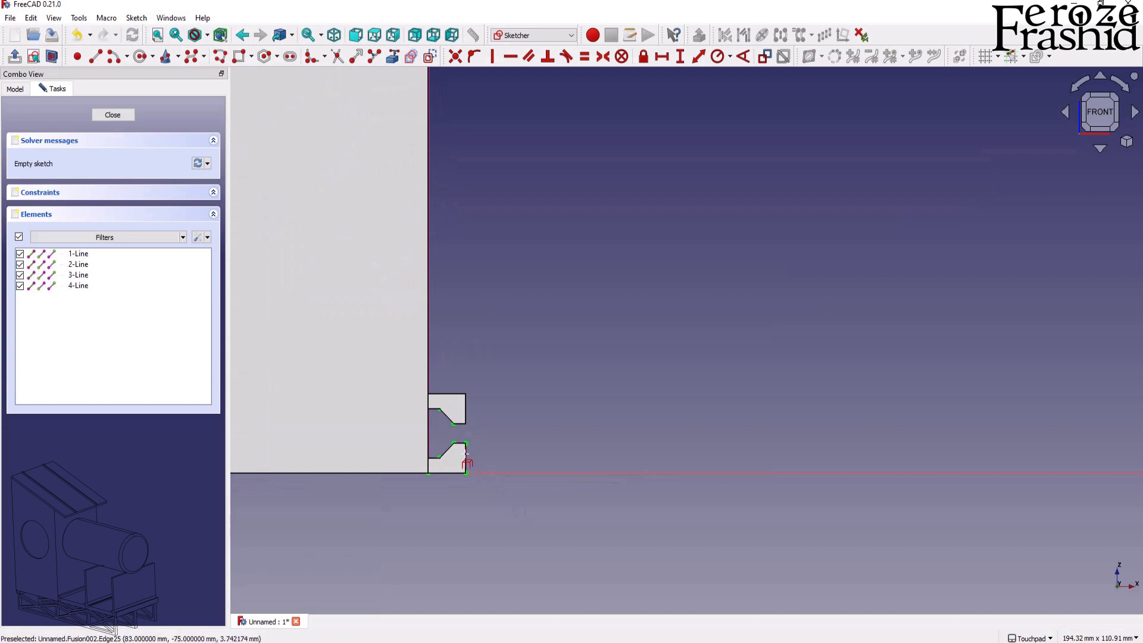
{"action": "left_click", "coordinate": [467, 415]}
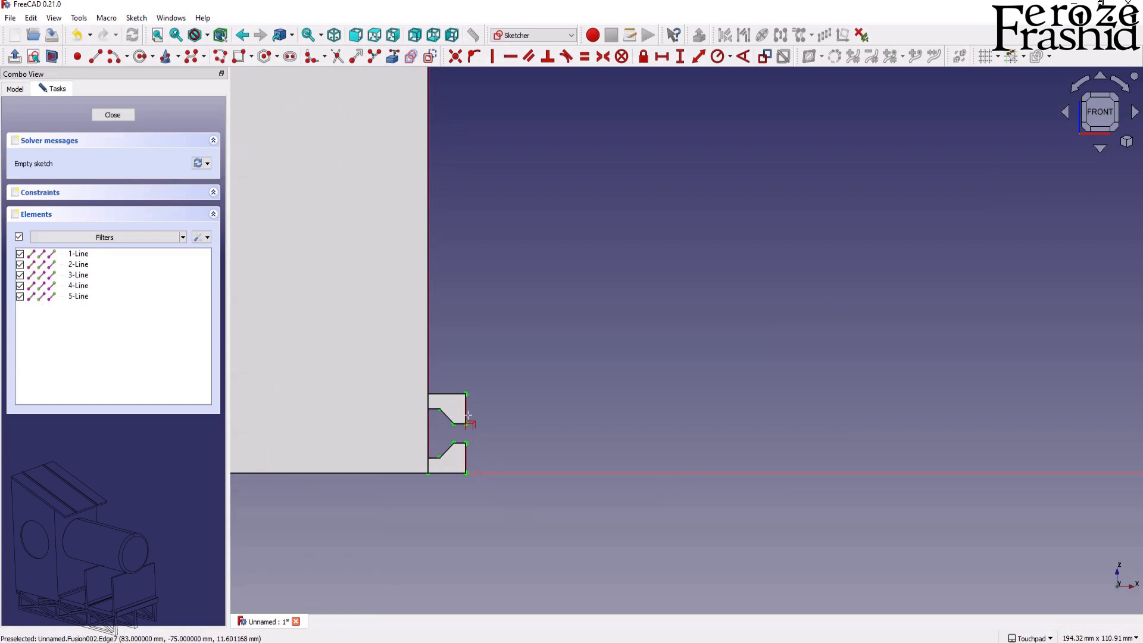
Draw a closed polyline base profile from the rail's groove towards the boiler's front end, with two raised blocks containing tapered slots.
{"action": "scroll", "coordinate": [363, 539], "scroll_direction": "down", "scroll_amount": 2}
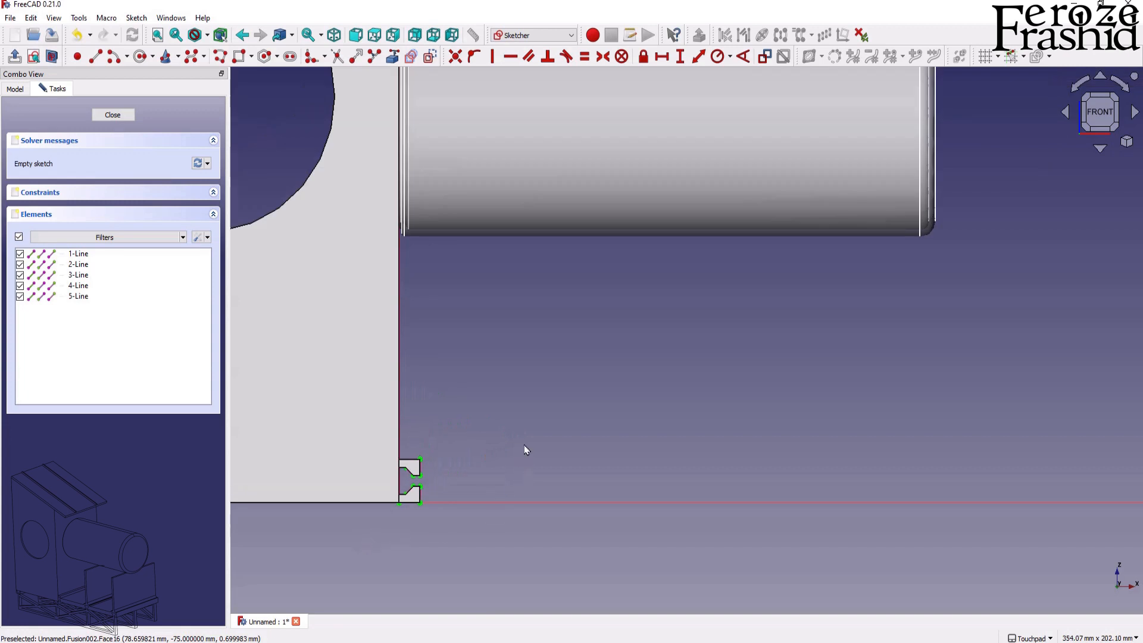
{"action": "scroll", "coordinate": [414, 494], "scroll_direction": "up", "scroll_amount": 2}
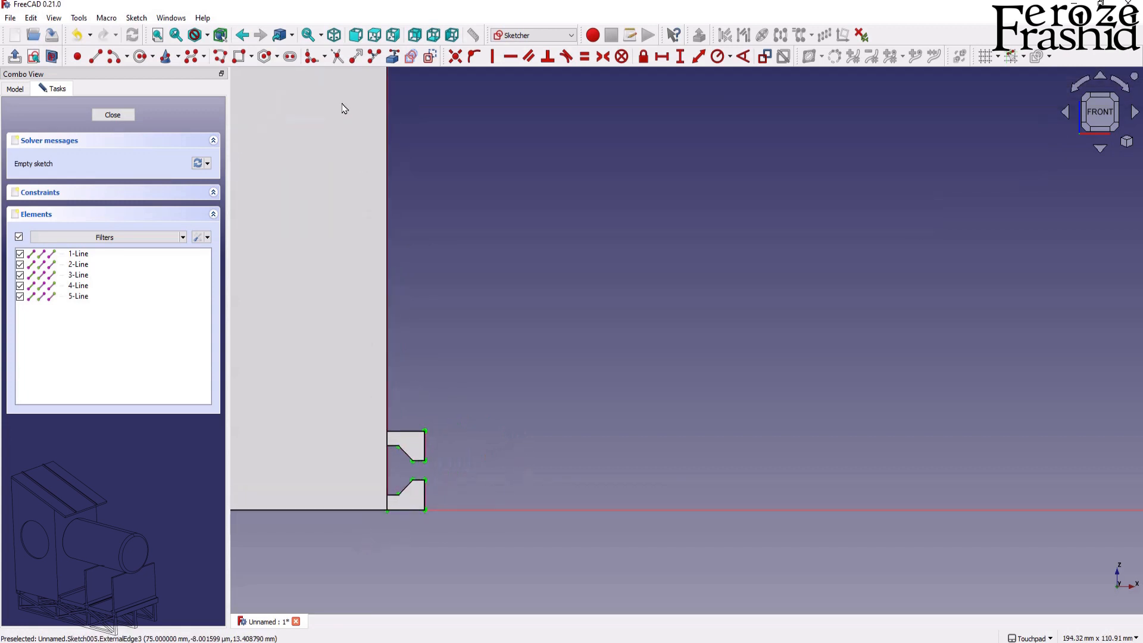
{"action": "scroll", "coordinate": [393, 540], "scroll_direction": "up", "scroll_amount": 3}
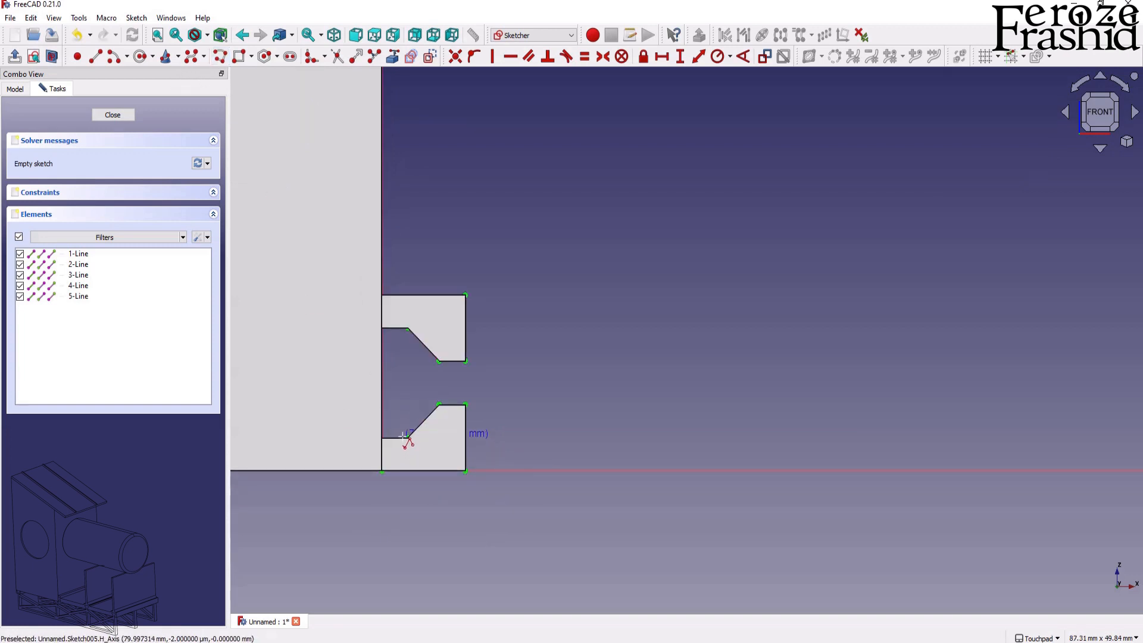
{"action": "scroll", "coordinate": [406, 437], "scroll_direction": "up", "scroll_amount": 2}
{"action": "left_click", "coordinate": [52, 56]}
{"action": "scroll", "coordinate": [411, 485], "scroll_direction": "down", "scroll_amount": 5}
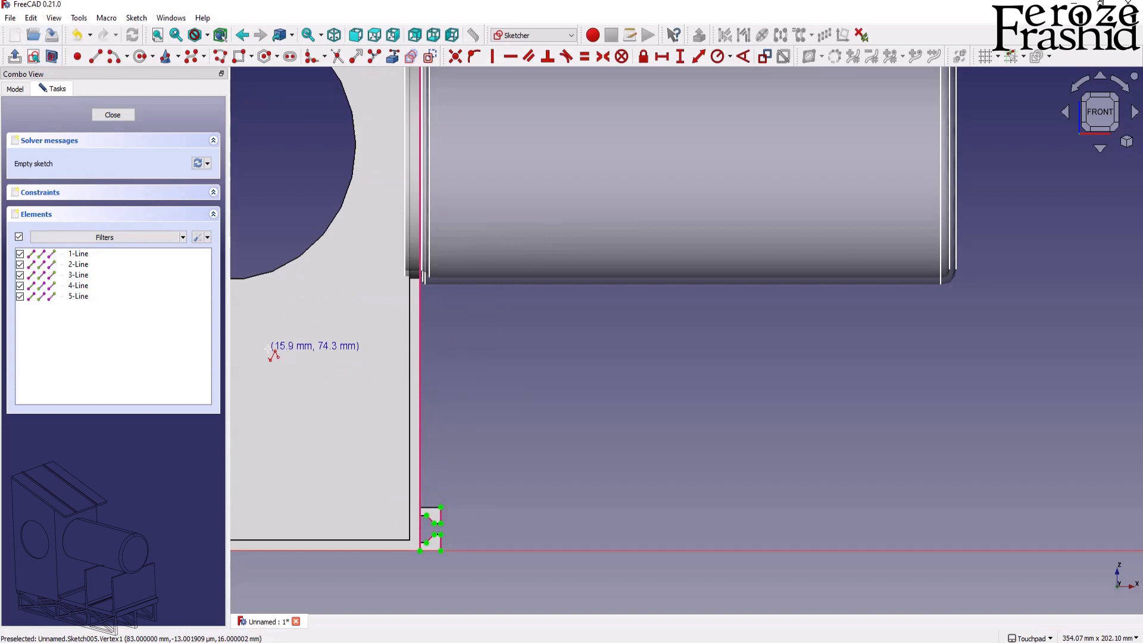
{"action": "scroll", "coordinate": [381, 560], "scroll_direction": "up", "scroll_amount": 4}
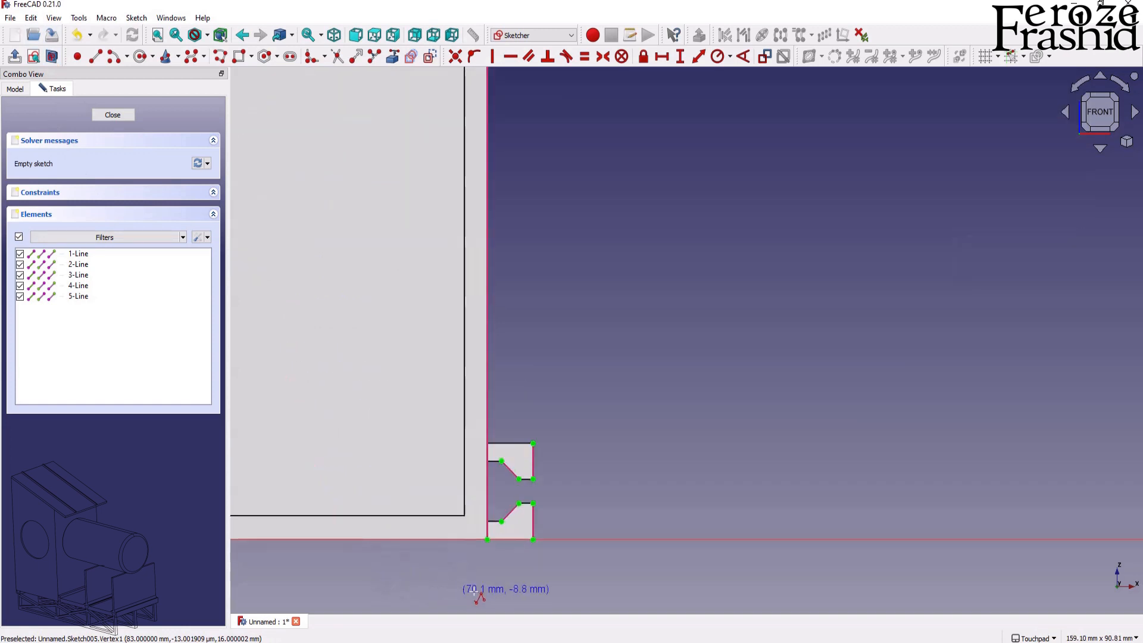
{"action": "scroll", "coordinate": [505, 524], "scroll_direction": "up", "scroll_amount": 2}
{"action": "left_click", "coordinate": [500, 521]}
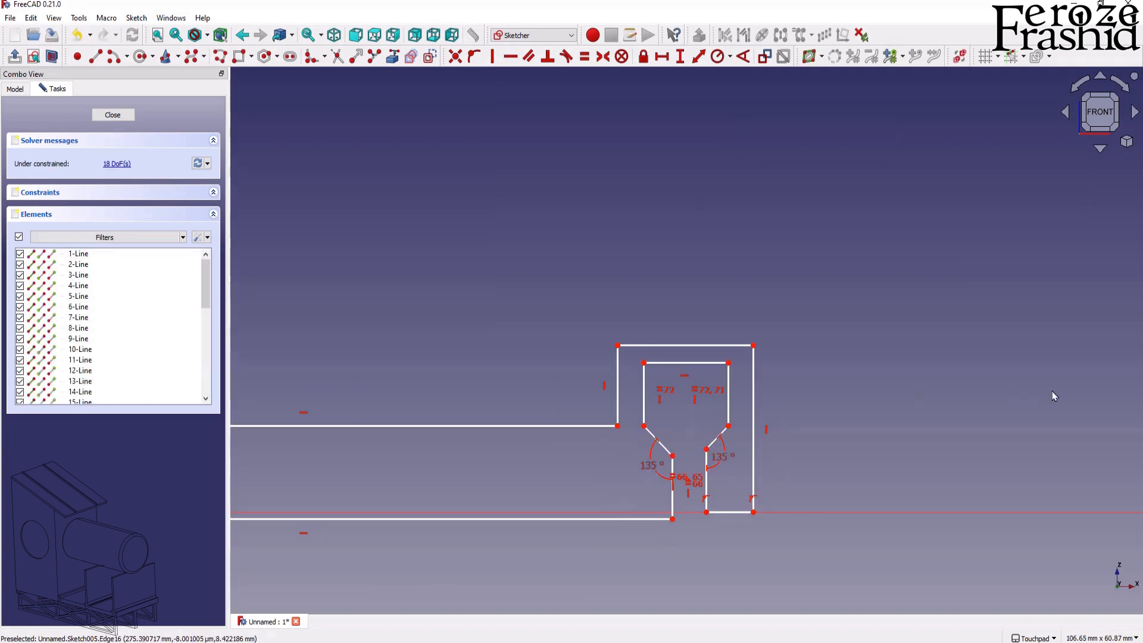
Dimension the middle raised block 20 mm wide and 3 mm high over a 13 mm wide slot, and round its lower corners.
{"action": "scroll", "coordinate": [1053, 396], "scroll_direction": "down", "scroll_amount": 2}
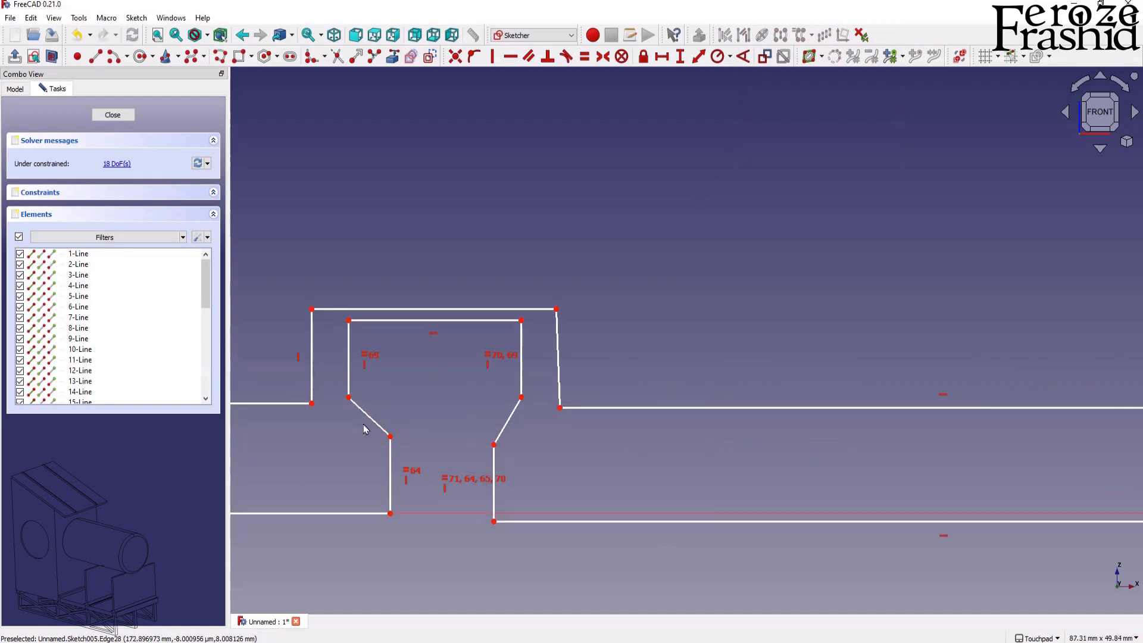
{"action": "left_click", "coordinate": [609, 290]}
{"action": "key", "text": "l"}
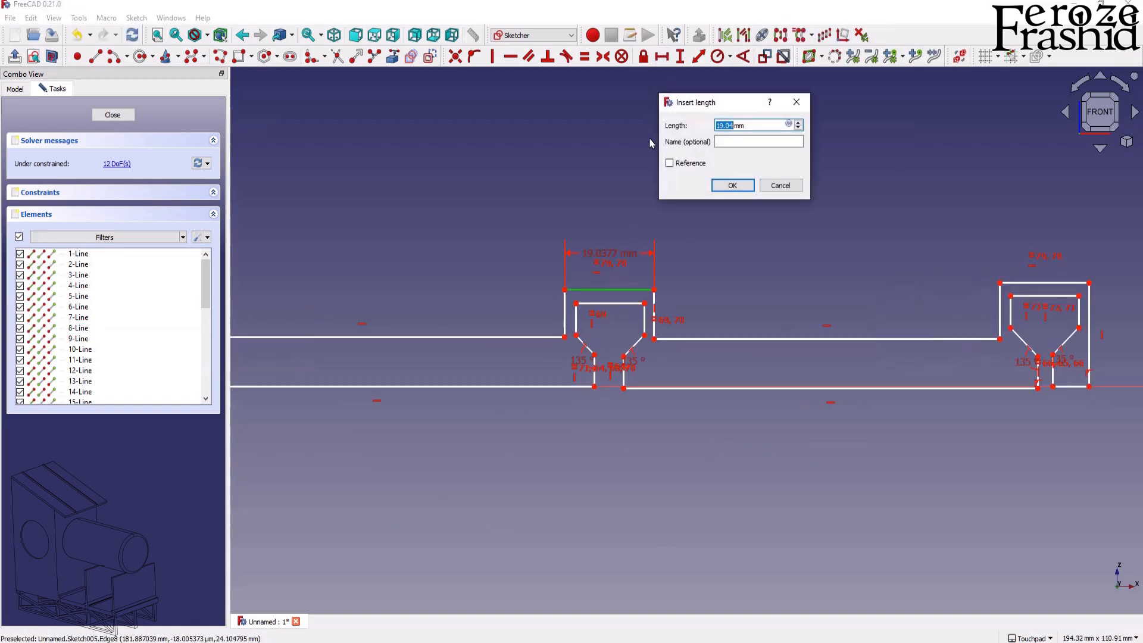
{"action": "key", "text": "Return"}
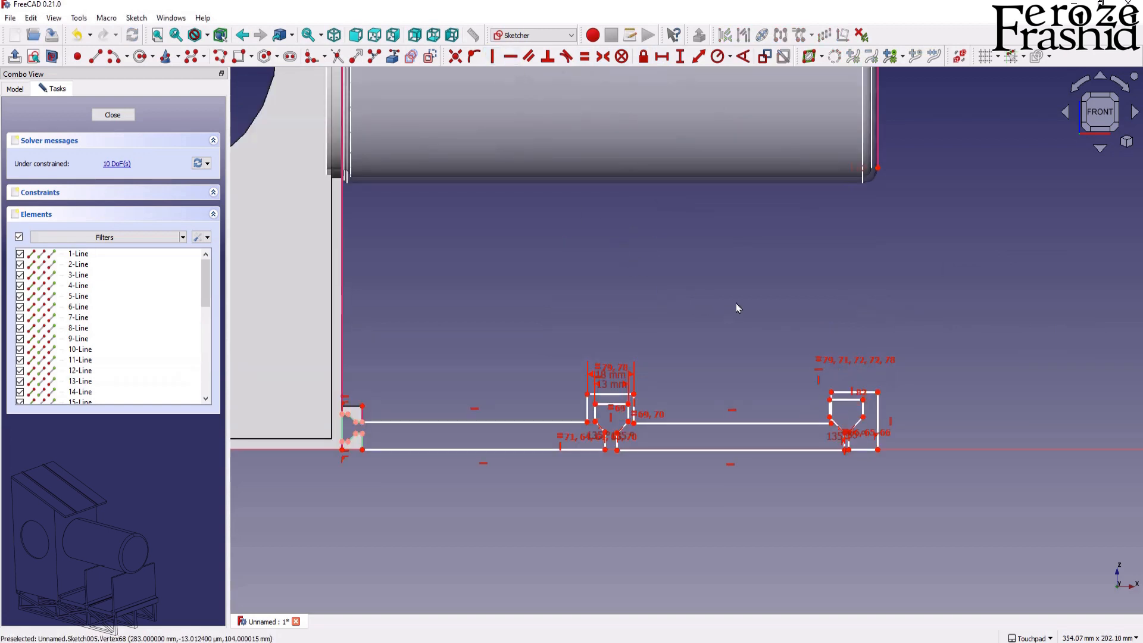
{"action": "left_click_drag", "start_coordinate": [845, 402], "coordinate": [855, 407]}
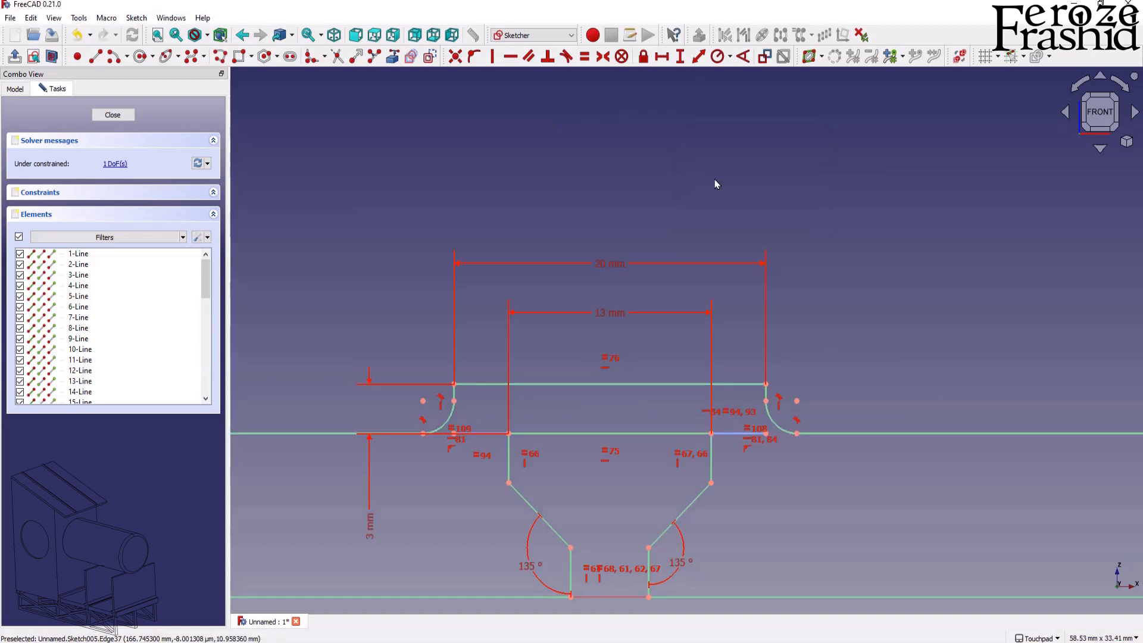
Constrain the end block's upper corner horizontally level with the middle block's upper corner and finish the sketch.
{"action": "scroll", "coordinate": [548, 296], "scroll_direction": "down", "scroll_amount": 5}
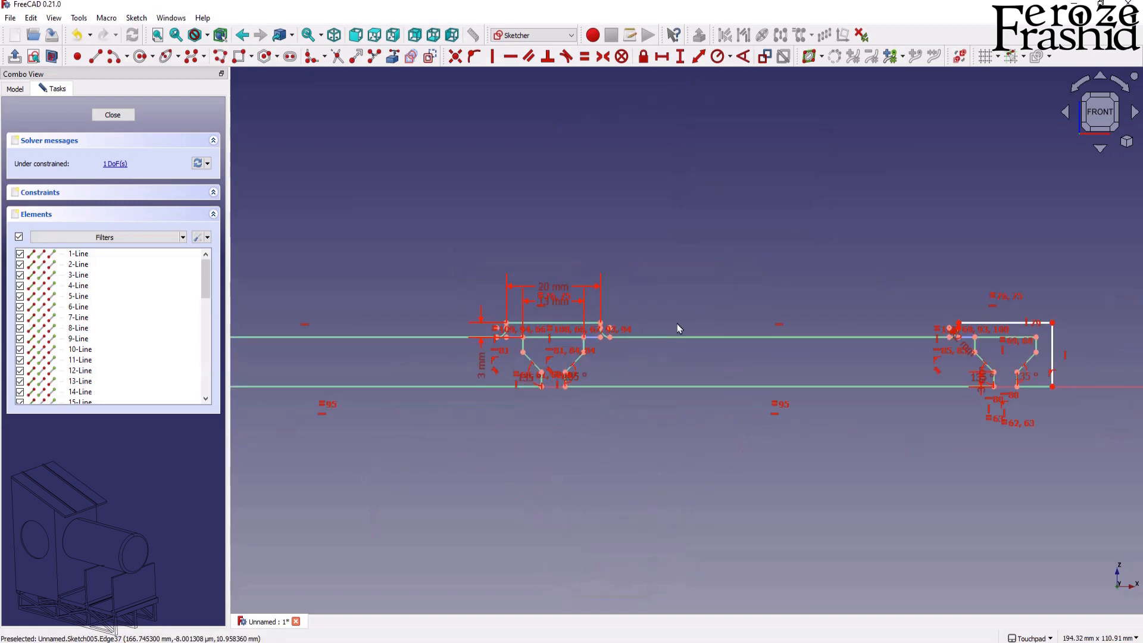
{"action": "scroll", "coordinate": [984, 327], "scroll_direction": "up", "scroll_amount": 5}
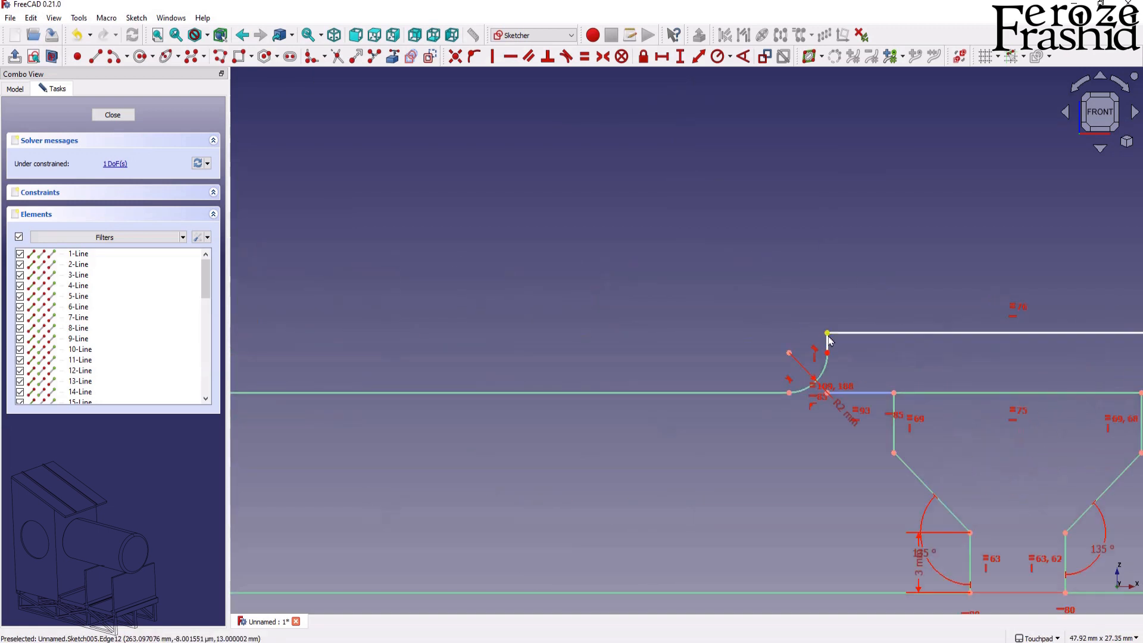
{"action": "mouse_move", "coordinate": [828, 337]}
{"action": "left_mouse_down"}
{"action": "mouse_move", "coordinate": [826, 321]}
{"action": "mouse_move", "coordinate": [826, 332]}
{"action": "left_mouse_up"}
{"action": "scroll", "coordinate": [737, 361], "scroll_direction": "down", "scroll_amount": 5}
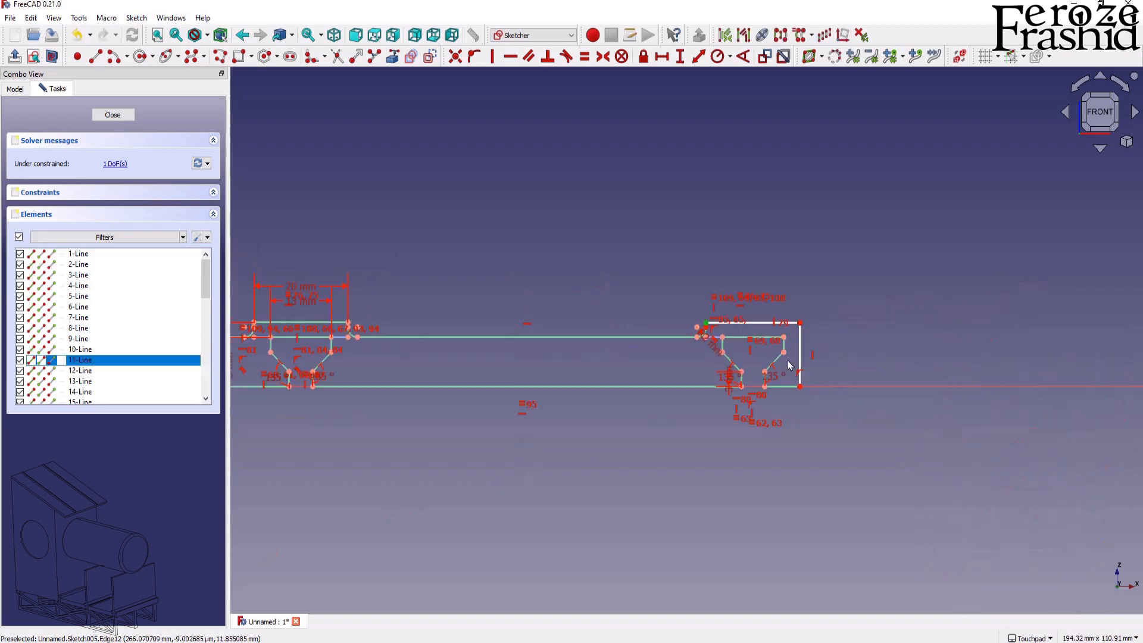
{"action": "scroll", "coordinate": [331, 325], "scroll_direction": "up", "scroll_amount": 5}
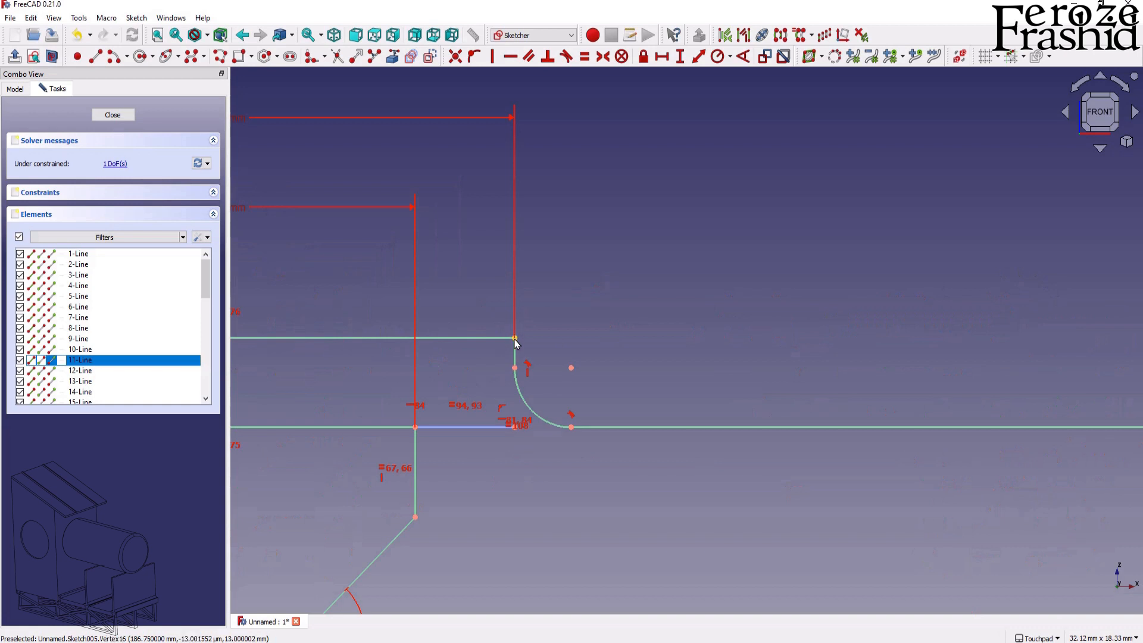
{"action": "left_click", "coordinate": [515, 339]}
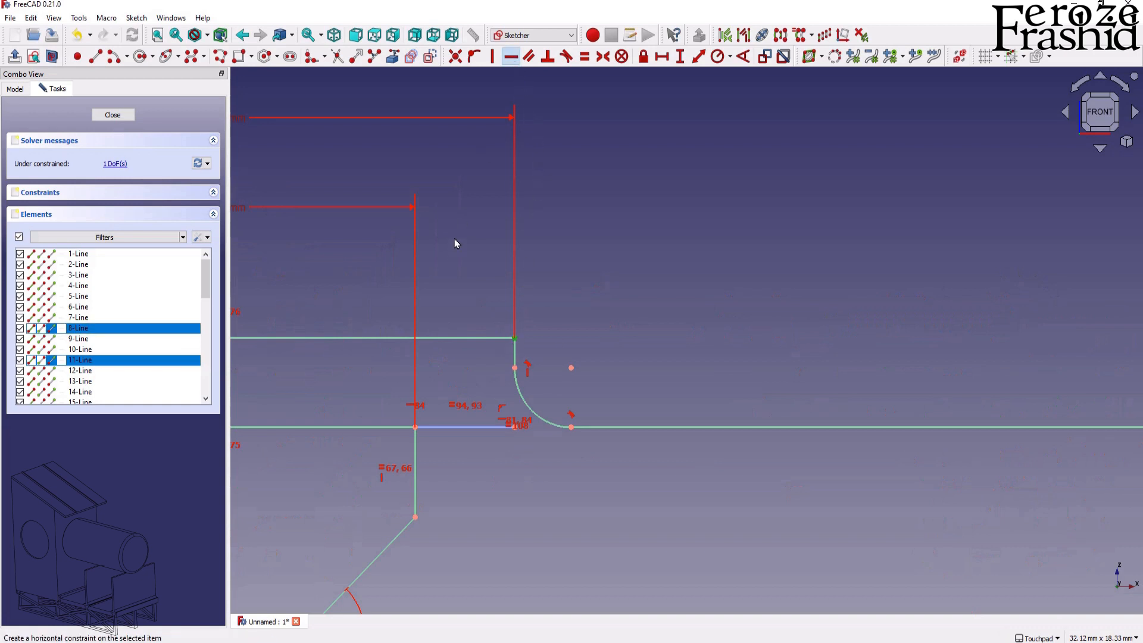
{"action": "scroll", "coordinate": [440, 310], "scroll_direction": "down", "scroll_amount": 5}
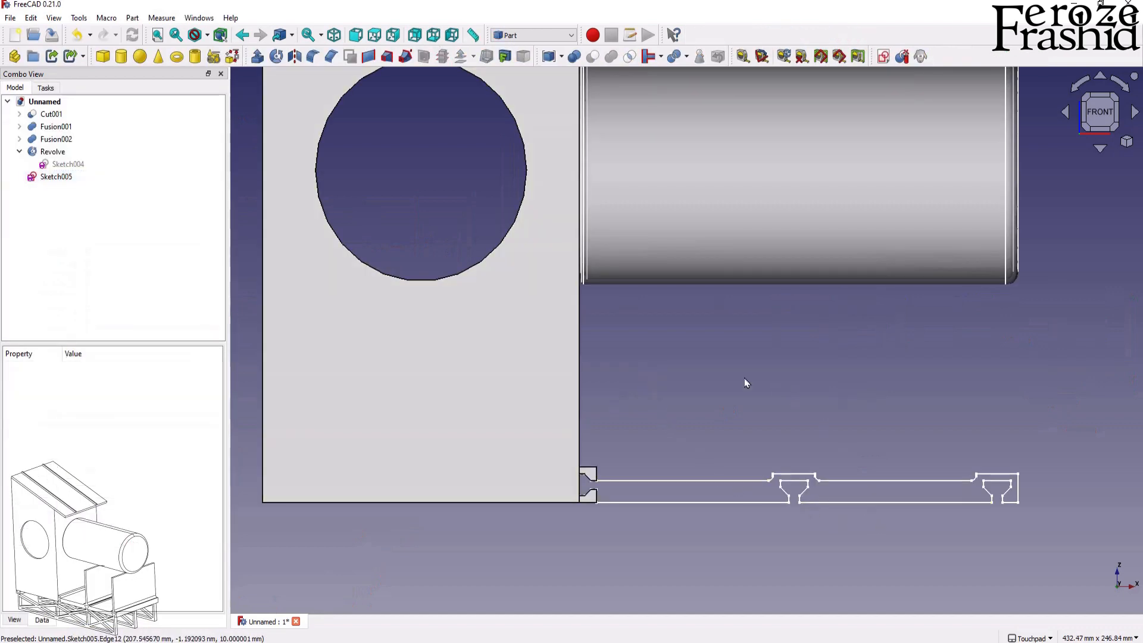
Extrude the base profile as a symmetric solid along the rail's long upper outer edge.
{"action": "left_click", "coordinate": [55, 177]}
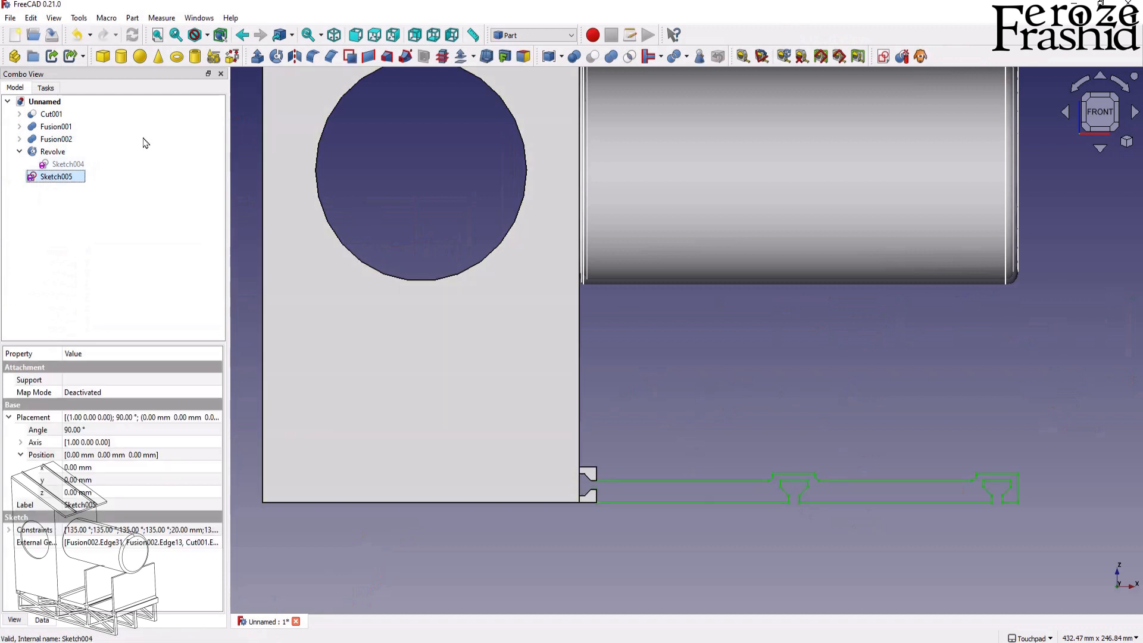
{"action": "left_click", "coordinate": [257, 57]}
{"action": "left_click", "coordinate": [25, 347]}
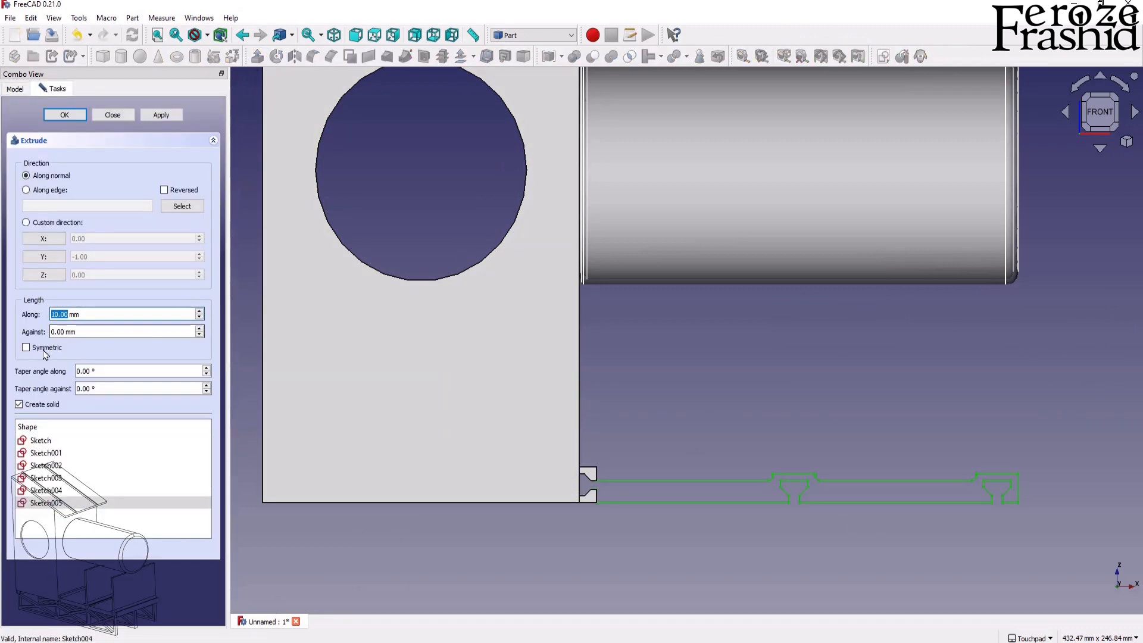
{"action": "left_click", "coordinate": [60, 190]}
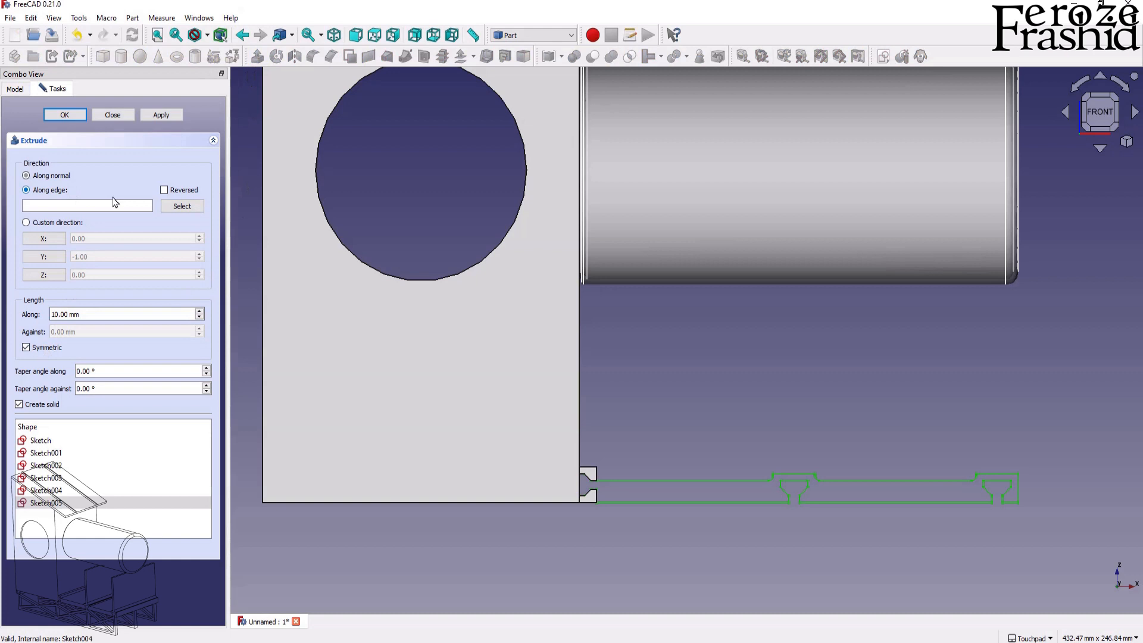
{"action": "left_click", "coordinate": [173, 206]}
{"action": "scroll", "coordinate": [584, 528], "scroll_direction": "down", "scroll_amount": 2}
{"action": "middle_click_drag", "start_coordinate": [645, 457], "coordinate": [538, 455]}
{"action": "left_click", "coordinate": [604, 459]}
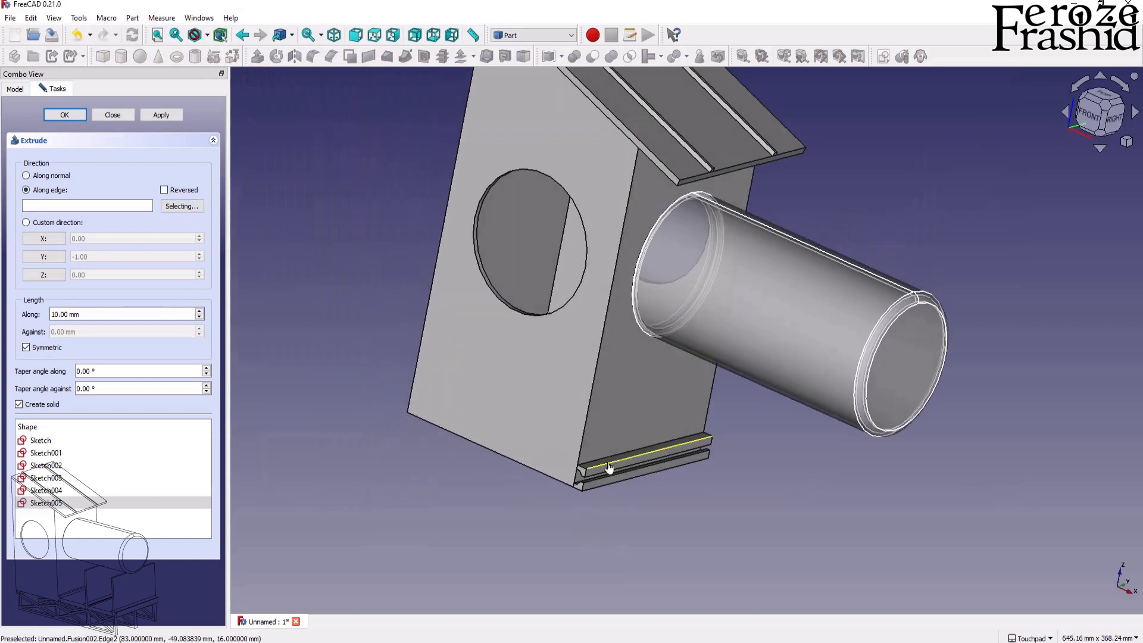
{"action": "left_click", "coordinate": [154, 117]}
{"action": "left_click", "coordinate": [132, 118]}
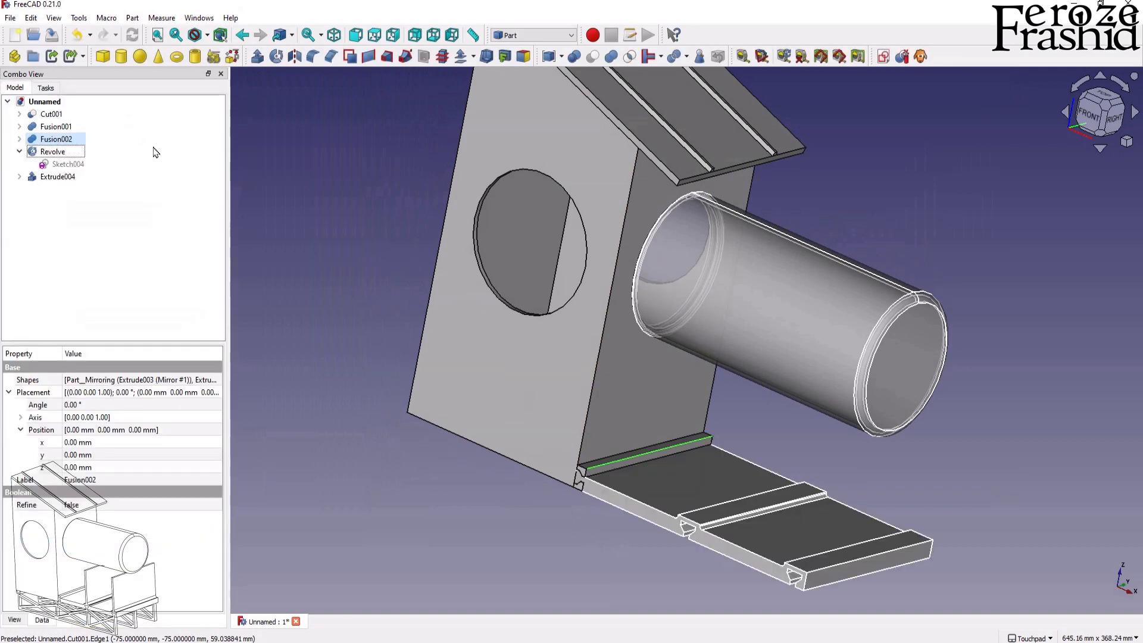
Reopen the extruded base's sketch and turn the raised blocks' top edges into construction lines.
{"action": "middle_click_drag", "start_coordinate": [530, 538], "coordinate": [818, 542]}
{"action": "scroll", "coordinate": [724, 576], "scroll_direction": "up", "scroll_amount": 4}
{"action": "scroll", "coordinate": [622, 483], "scroll_direction": "down", "scroll_amount": 1}
{"action": "scroll", "coordinate": [619, 570], "scroll_direction": "up", "scroll_amount": 2}
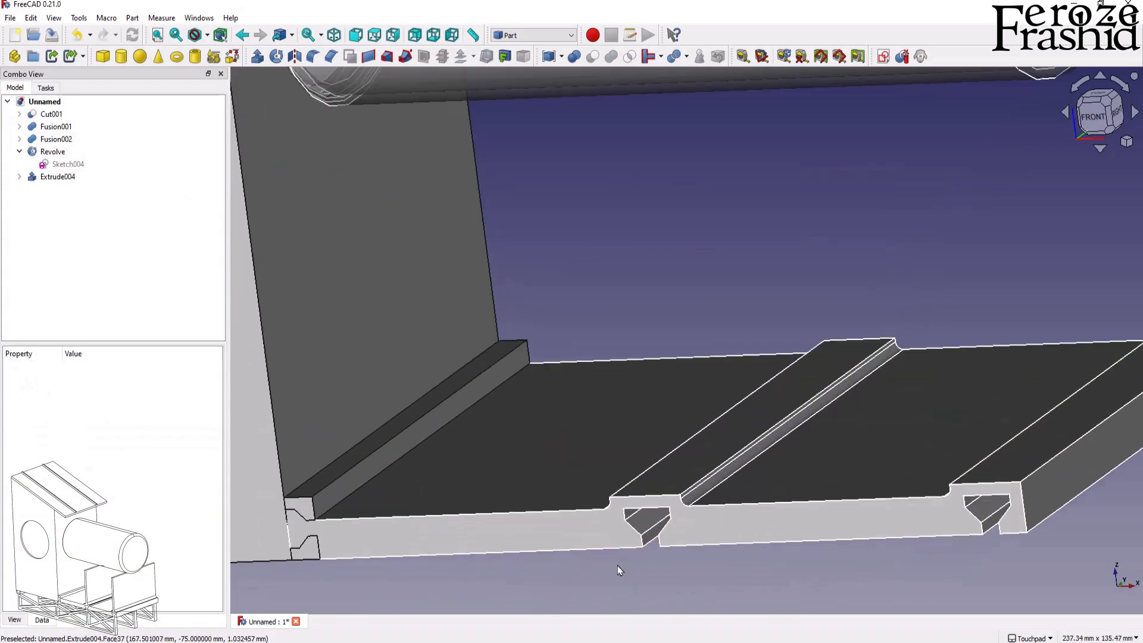
{"action": "left_click", "coordinate": [19, 176]}
{"action": "left_click", "coordinate": [64, 189]}
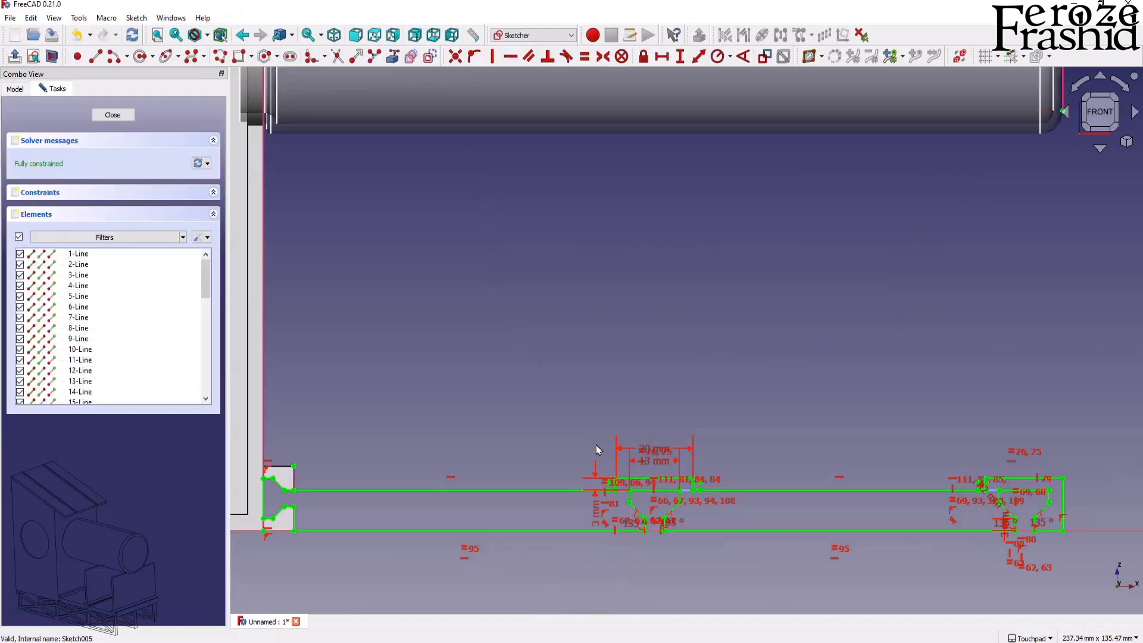
{"action": "scroll", "coordinate": [598, 449], "scroll_direction": "up", "scroll_amount": 6}
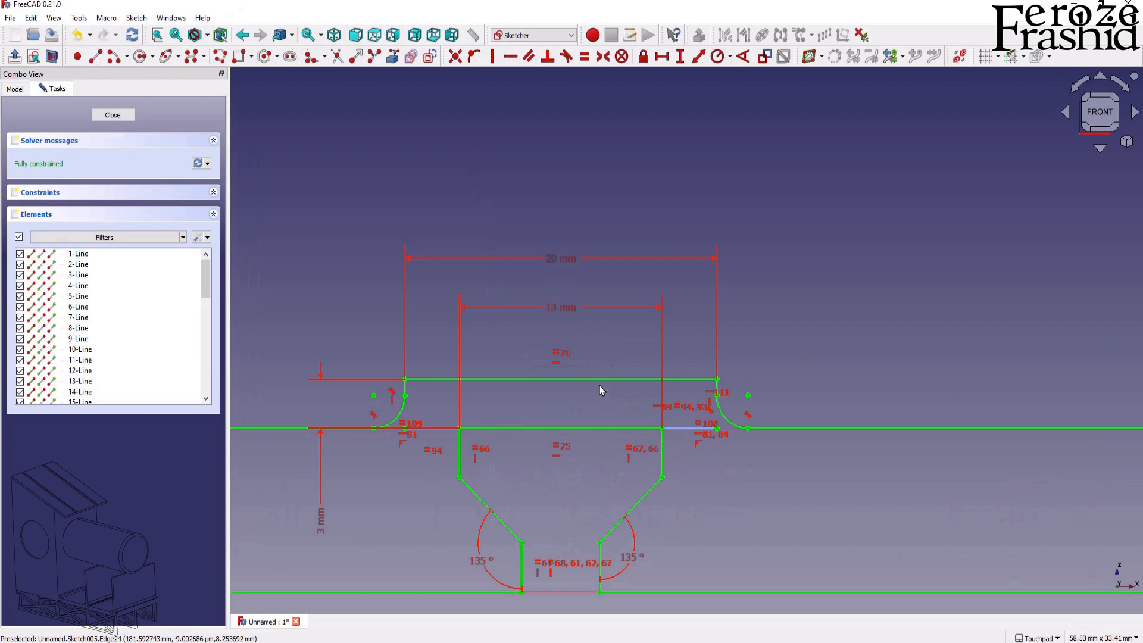
{"action": "left_click", "coordinate": [600, 380]}
Add tall upright wall outlines above both raised blocks and align them vertically with the slot edges below.
{"action": "scroll", "coordinate": [658, 536], "scroll_direction": "down", "scroll_amount": 5}
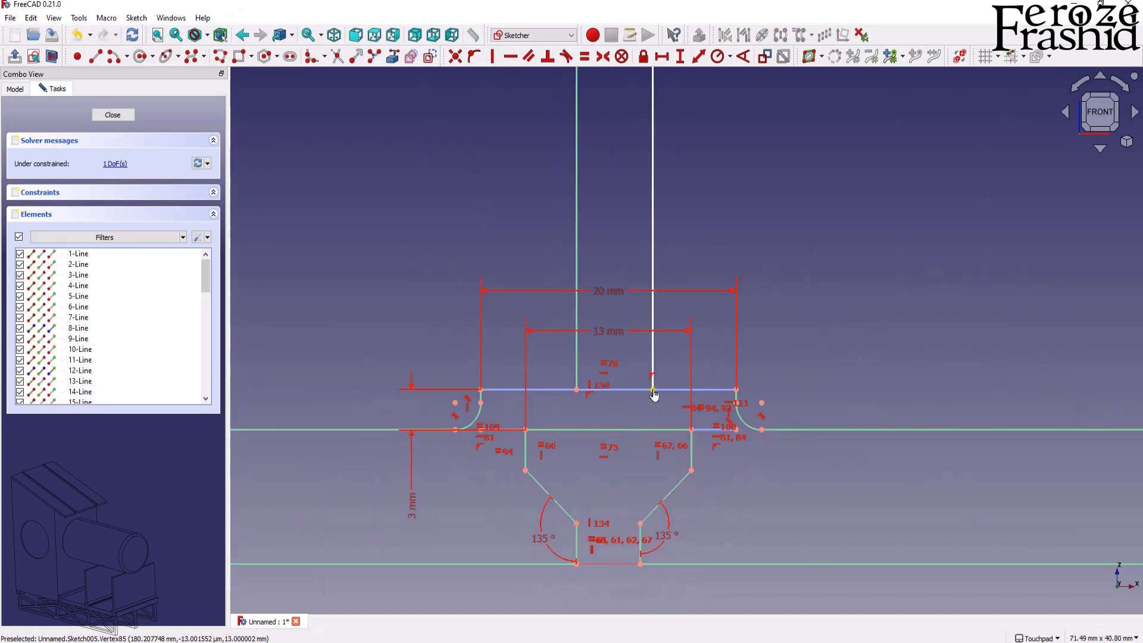
{"action": "left_click", "coordinate": [652, 390]}
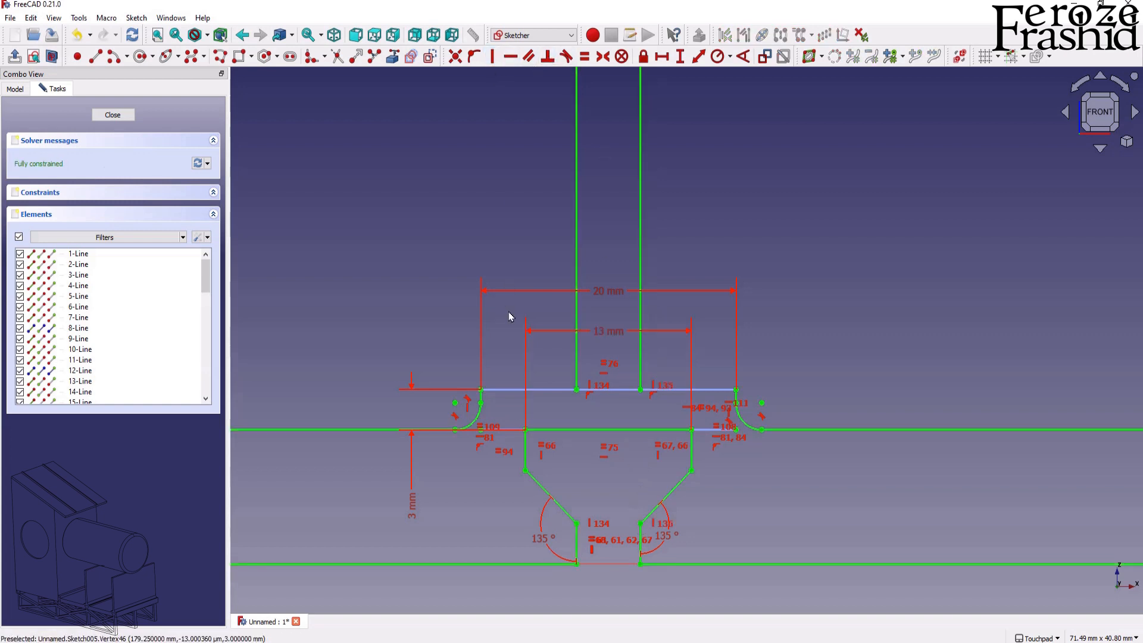
{"action": "scroll", "coordinate": [554, 388], "scroll_direction": "down", "scroll_amount": 8}
{"action": "scroll", "coordinate": [568, 415], "scroll_direction": "up", "scroll_amount": 9}
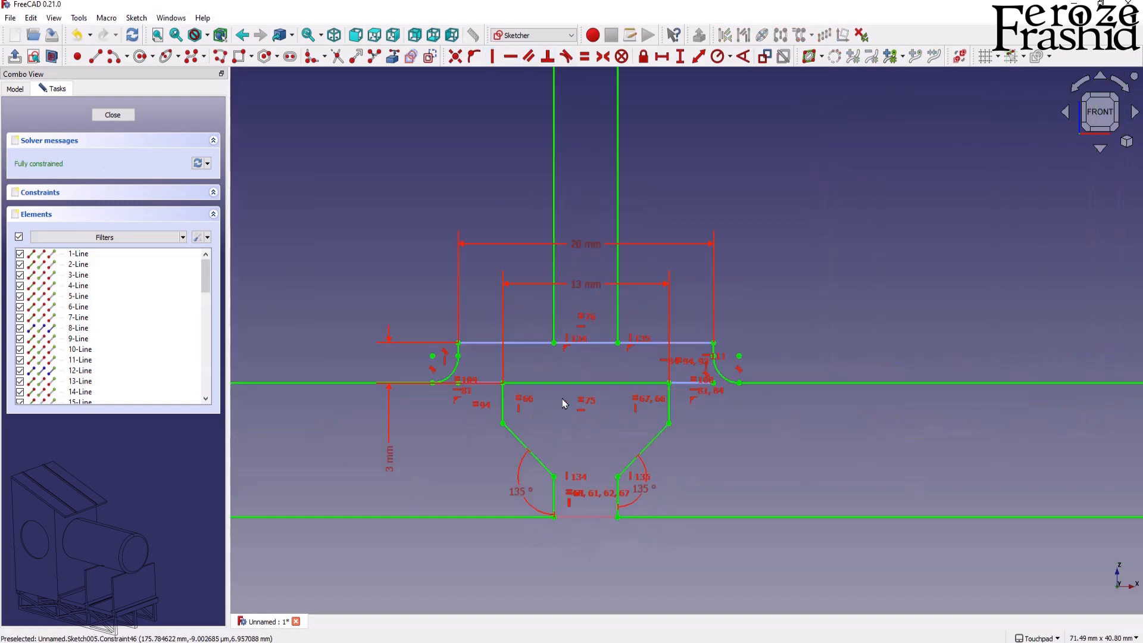
Draw the blocks' top ledges beside the walls, fillet the wall feet with a dimensioned radius, and finish the sketch.
{"action": "left_click", "coordinate": [95, 57]}
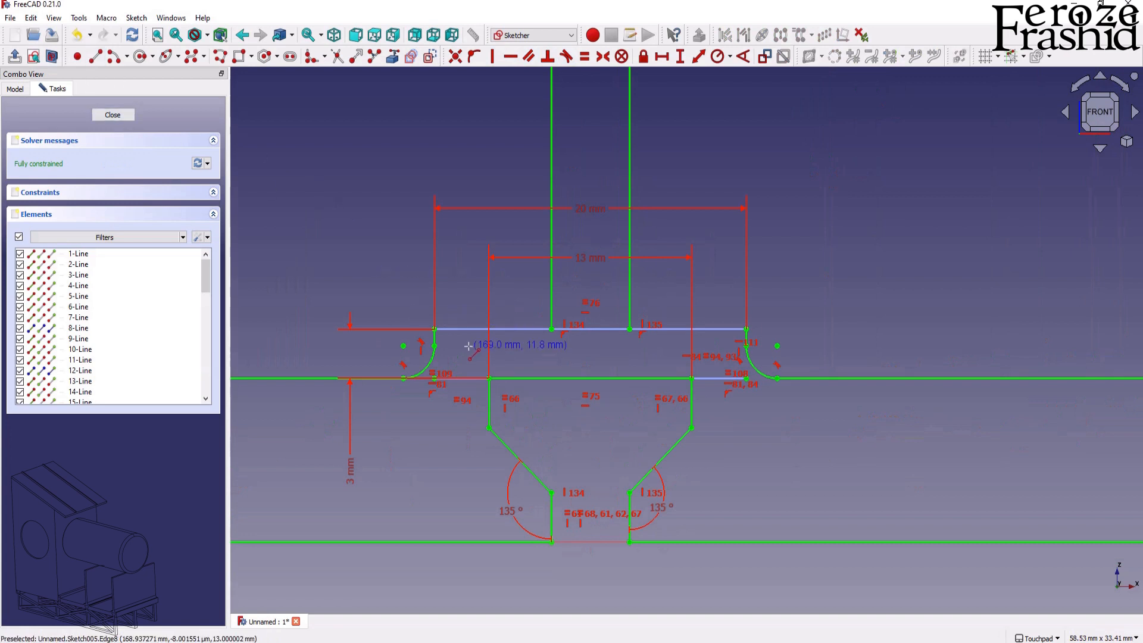
{"action": "left_click", "coordinate": [433, 329]}
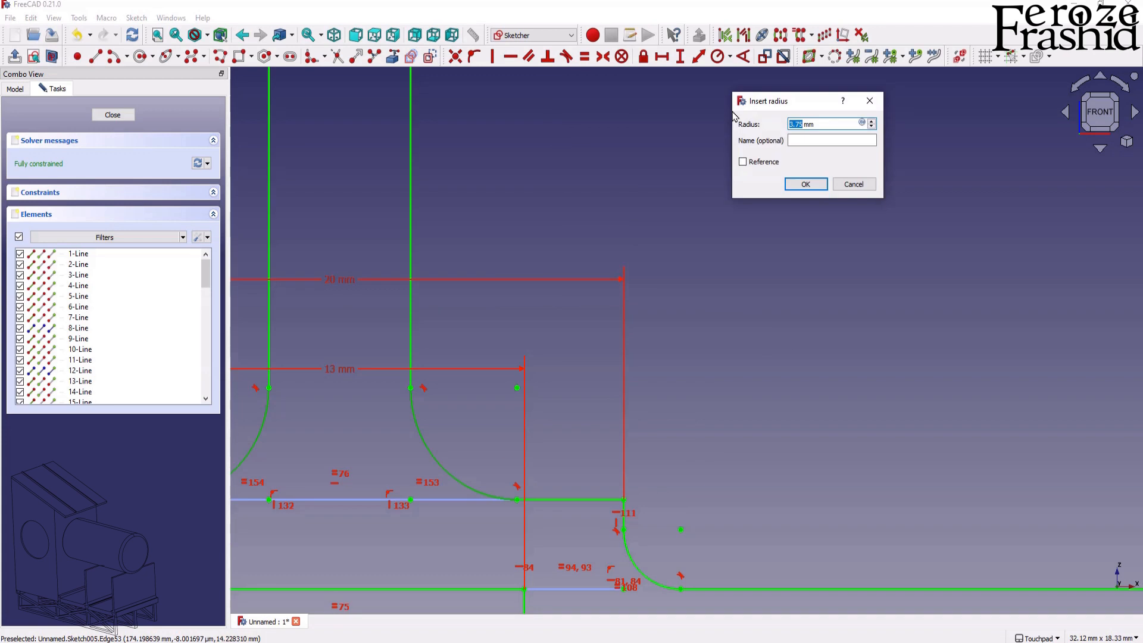
{"action": "key", "text": "Return"}
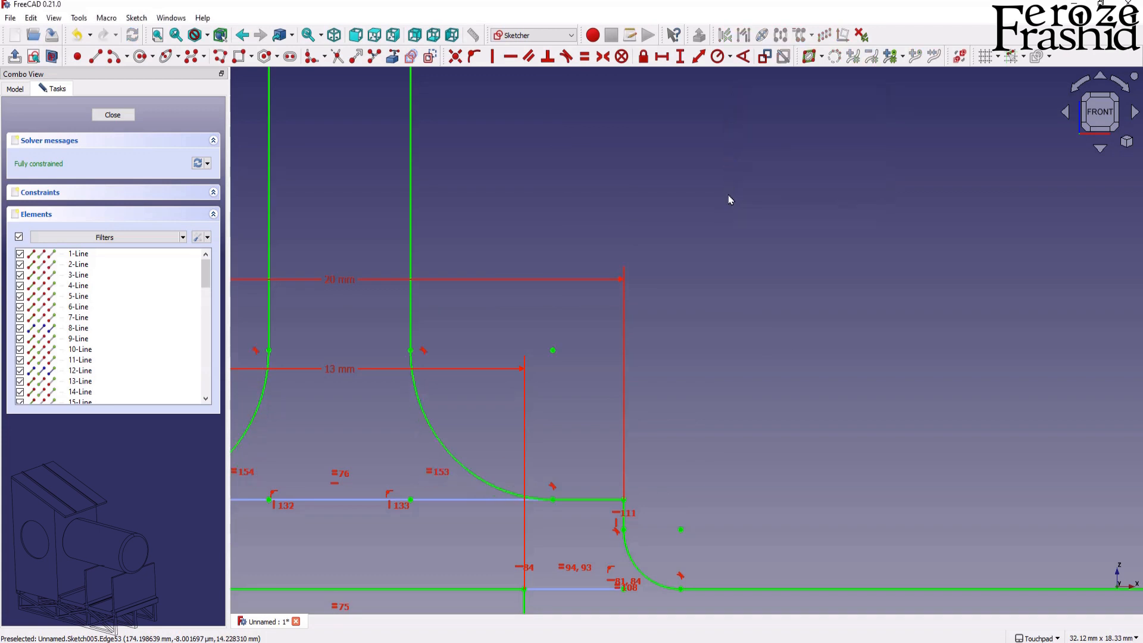
{"action": "scroll", "coordinate": [518, 270], "scroll_direction": "down", "scroll_amount": 10}
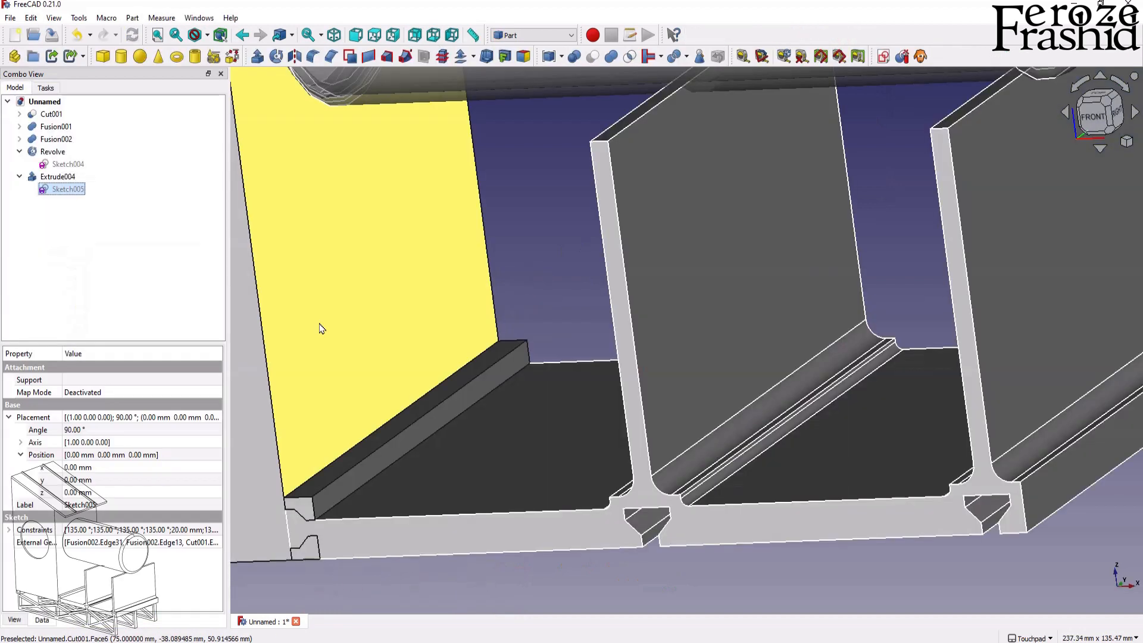
Measure the linear distance from the cab's rear lower edge to the base's front upright edge.
{"action": "mouse_move", "coordinate": [319, 327]}
{"action": "middle_mouse_down"}
{"action": "mouse_move", "coordinate": [421, 479]}
{"action": "mouse_move", "coordinate": [723, 305]}
{"action": "middle_mouse_up"}
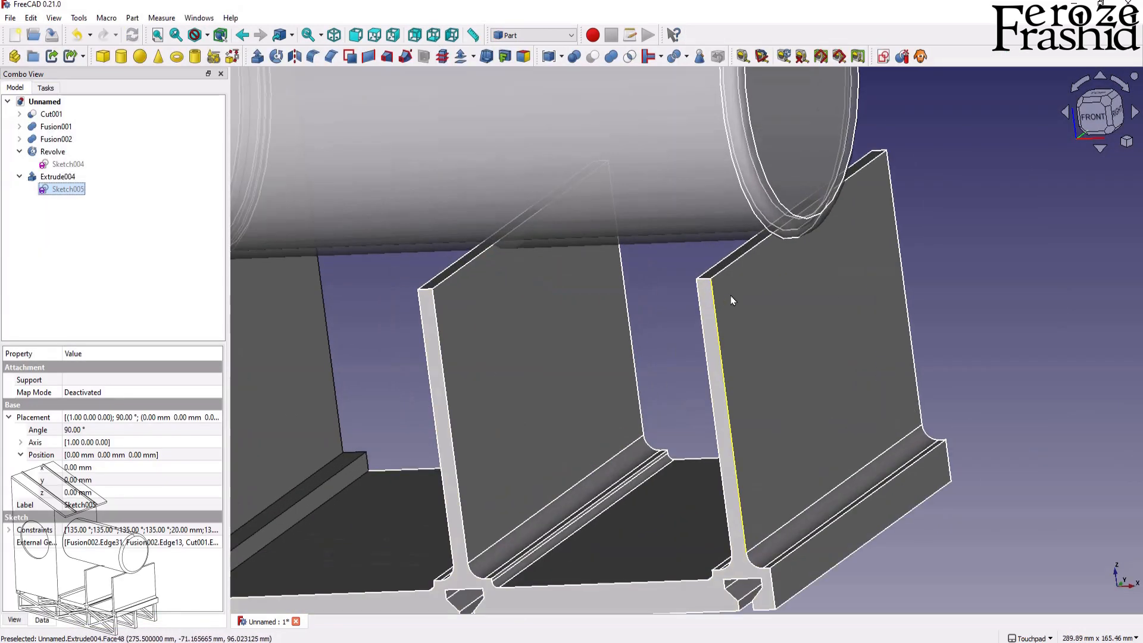
{"action": "middle_click_drag", "start_coordinate": [834, 268], "coordinate": [629, 277]}
{"action": "middle_click_drag", "start_coordinate": [969, 186], "coordinate": [654, 250]}
{"action": "left_click", "coordinate": [742, 56]}
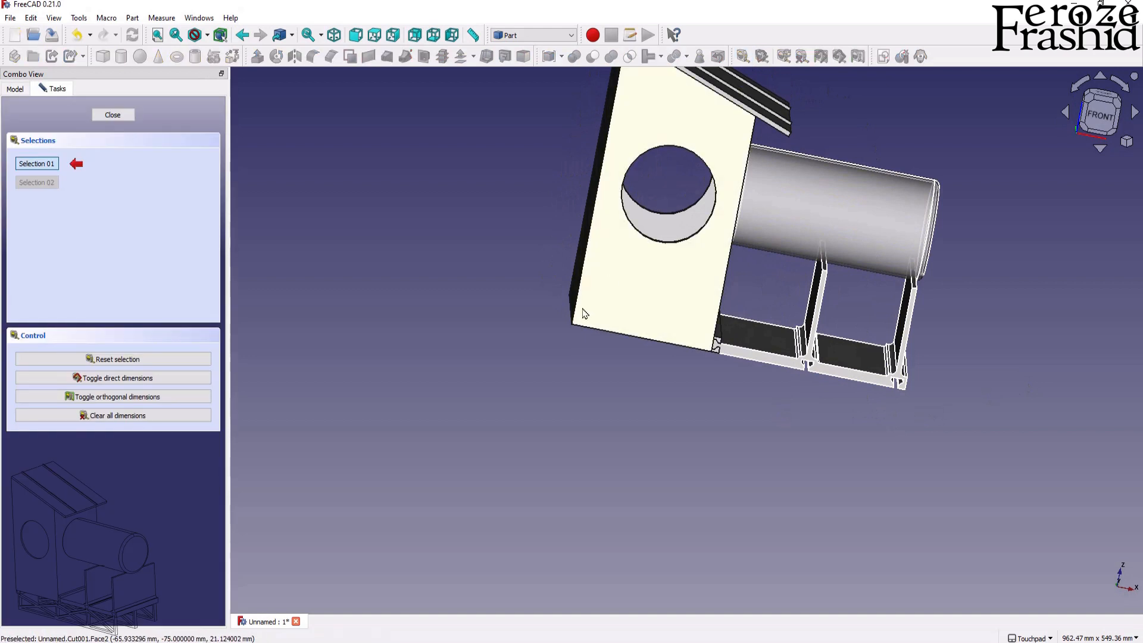
{"action": "left_click", "coordinate": [578, 301]}
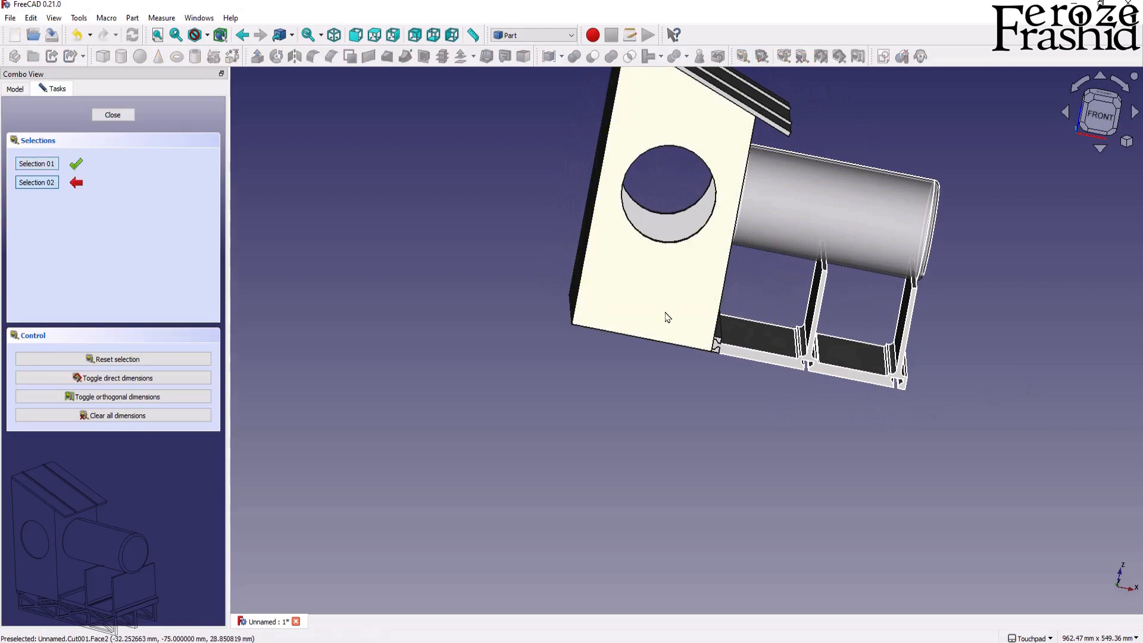
{"action": "left_click", "coordinate": [910, 343]}
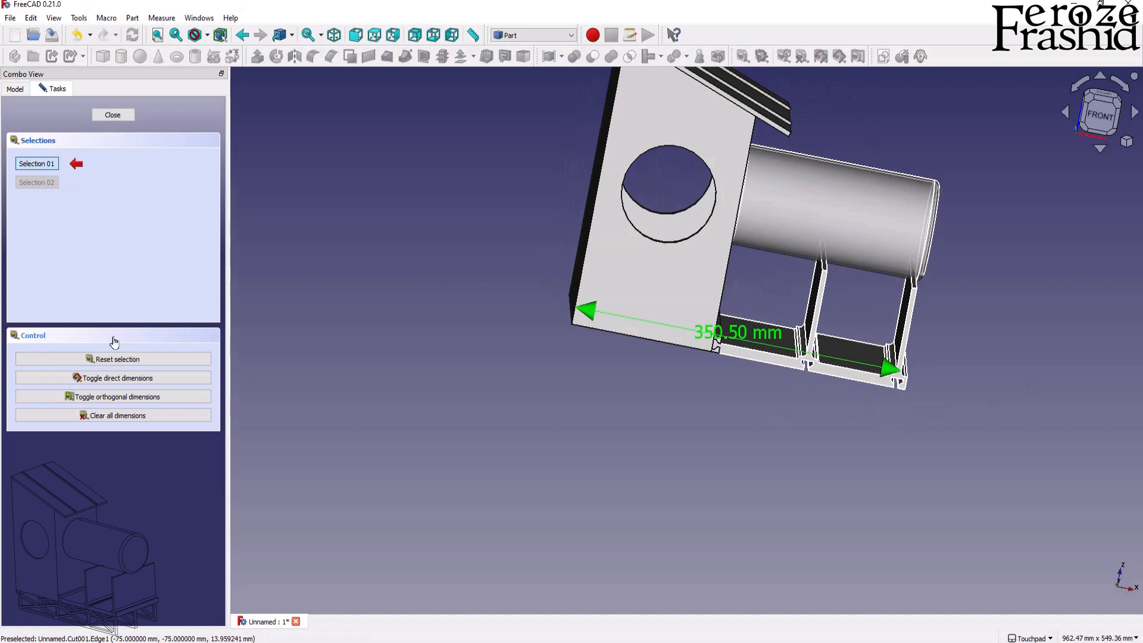
Clear the distance measurement and create a sketch on the YZ plane at a 375 mm offset.
{"action": "left_click", "coordinate": [118, 415]}
{"action": "left_click", "coordinate": [113, 115]}
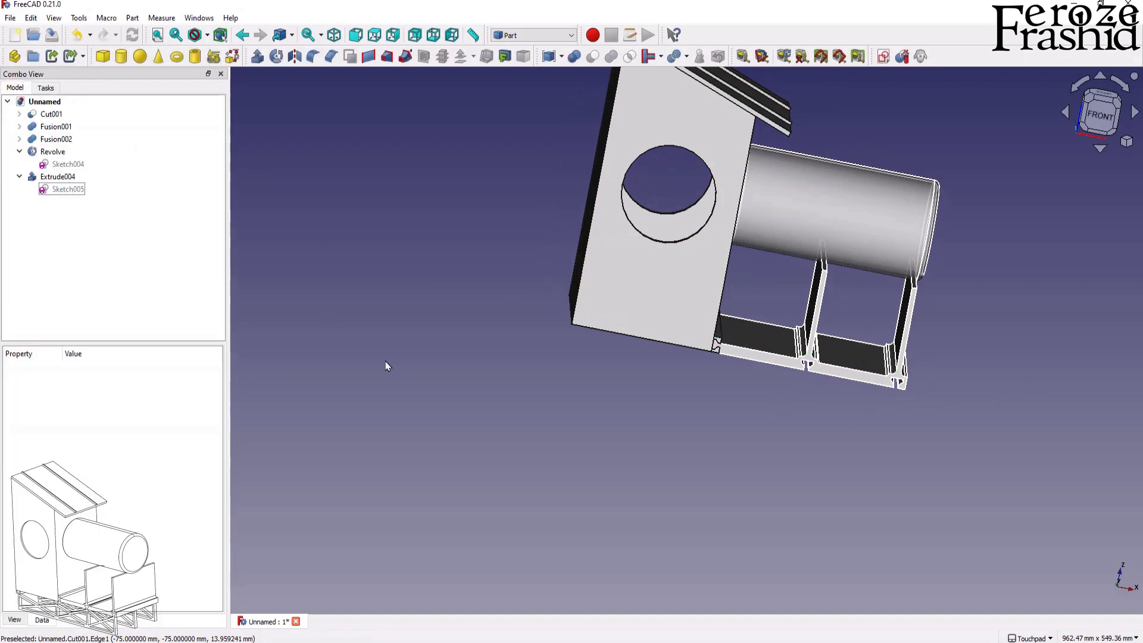
{"action": "mouse_move", "coordinate": [520, 373]}
{"action": "left_mouse_down", "text": "alt"}
{"action": "mouse_move", "coordinate": [720, 357]}
{"action": "mouse_move", "coordinate": [744, 396]}
{"action": "mouse_move", "coordinate": [553, 357]}
{"action": "mouse_move", "coordinate": [512, 357]}
{"action": "mouse_move", "coordinate": [518, 387]}
{"action": "left_mouse_up", "text": "alt"}
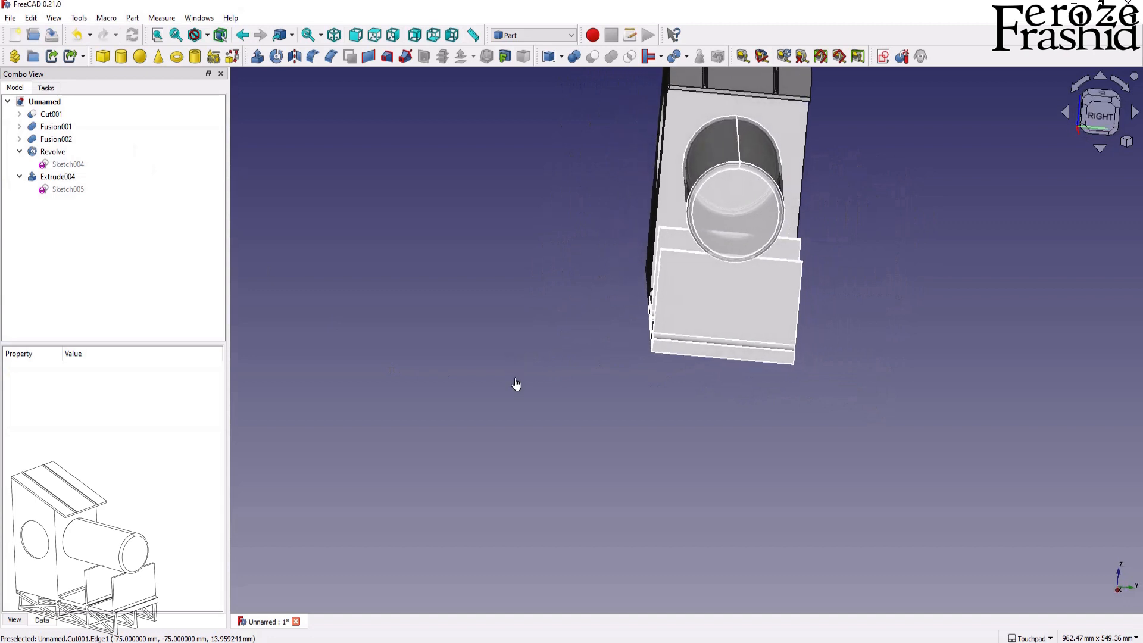
{"action": "left_click", "coordinate": [883, 57]}
{"action": "left_click", "coordinate": [555, 325]}
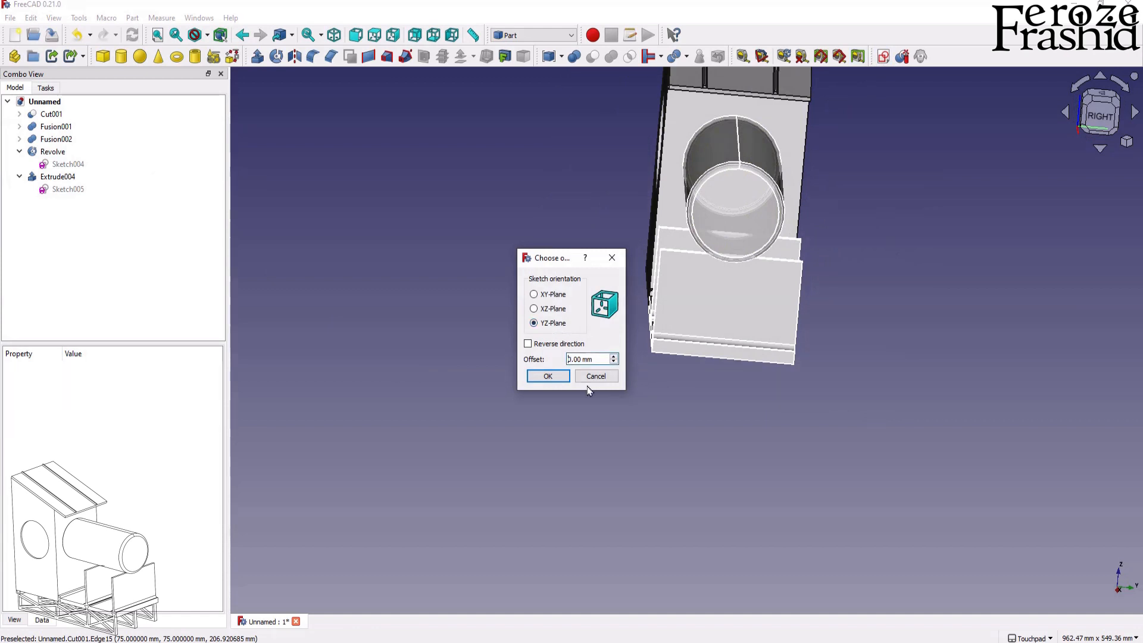
{"action": "key", "text": "Return"}
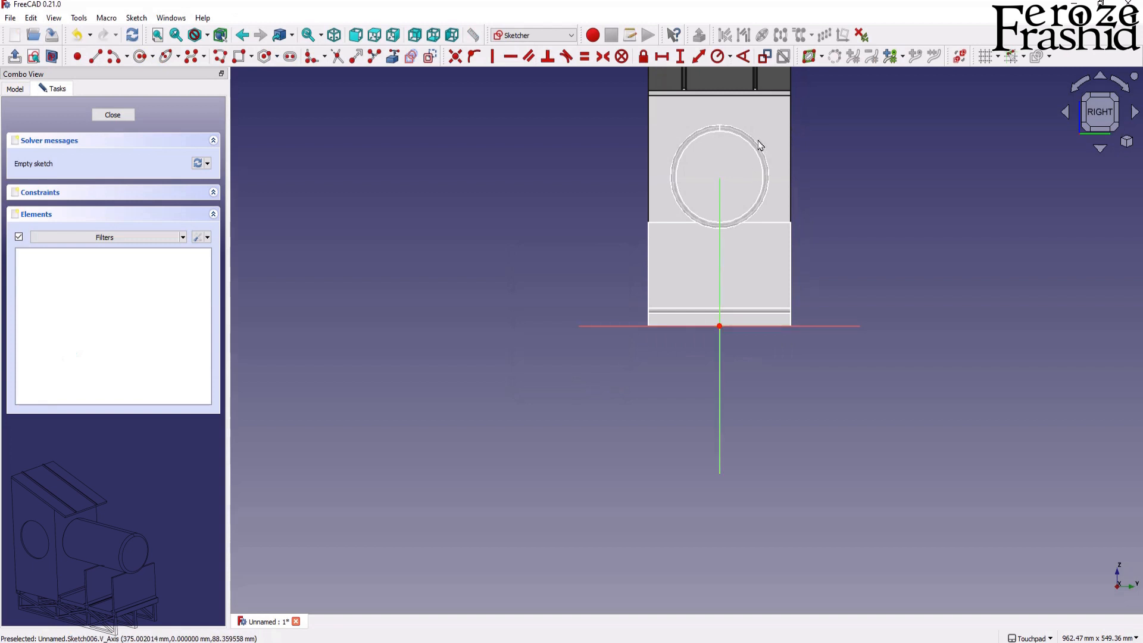
Reference the boiler's outer edge, draw a concentric circle matching it, and finish the sketch.
{"action": "left_click", "coordinate": [393, 57]}
{"action": "scroll", "coordinate": [786, 177], "scroll_direction": "up", "scroll_amount": 4}
{"action": "left_click", "coordinate": [749, 160]}
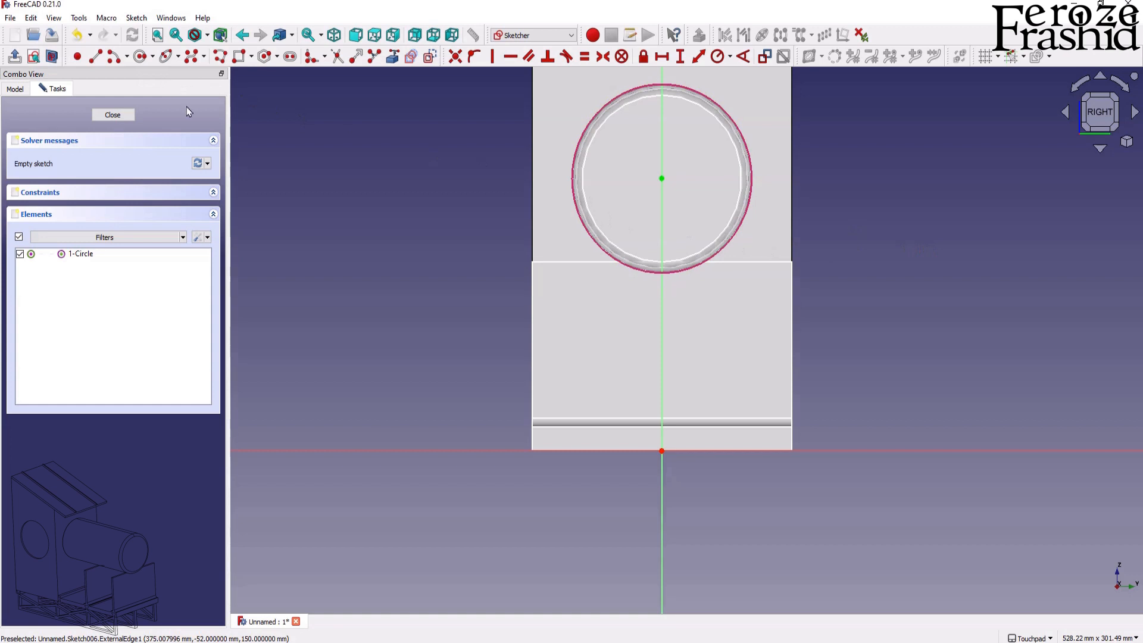
{"action": "left_click", "coordinate": [138, 61]}
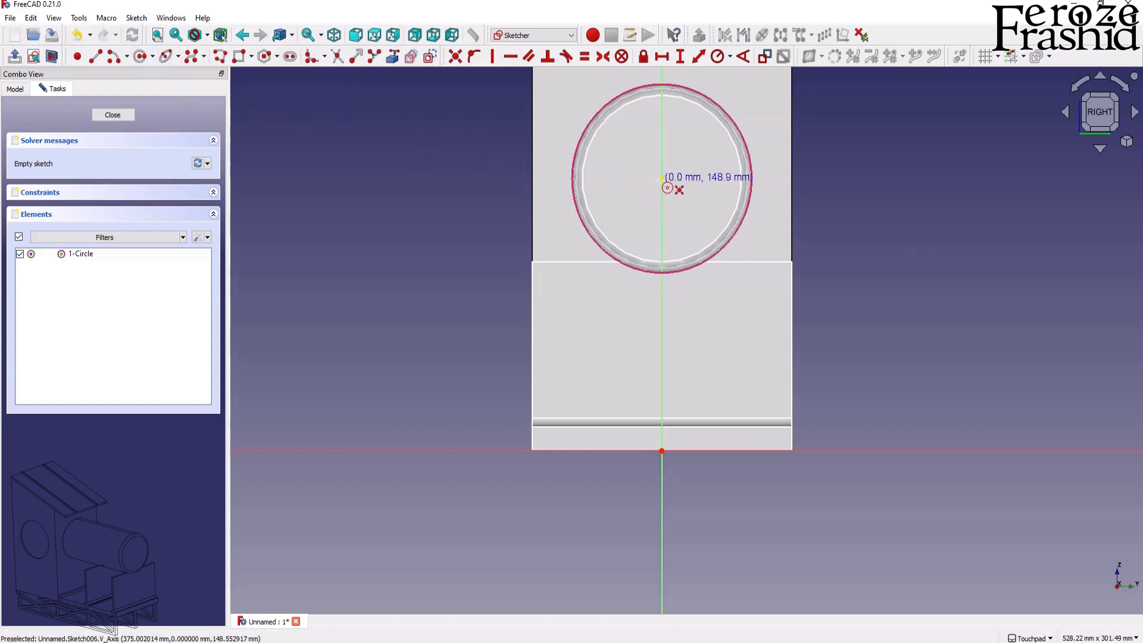
{"action": "left_click", "coordinate": [661, 178]}
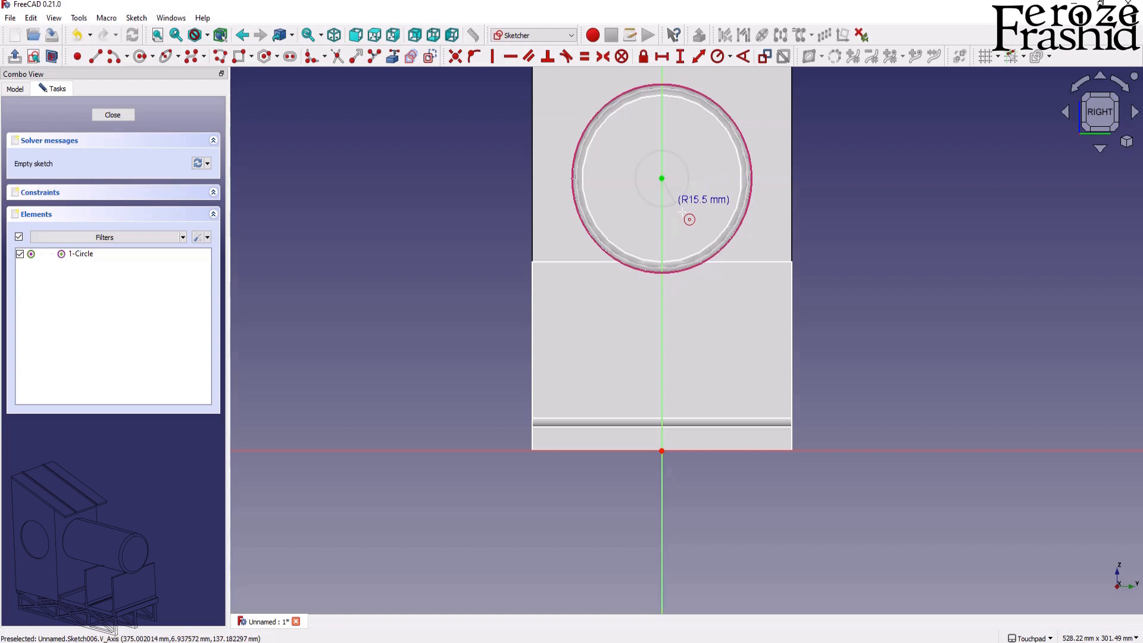
{"action": "left_click", "coordinate": [714, 271]}
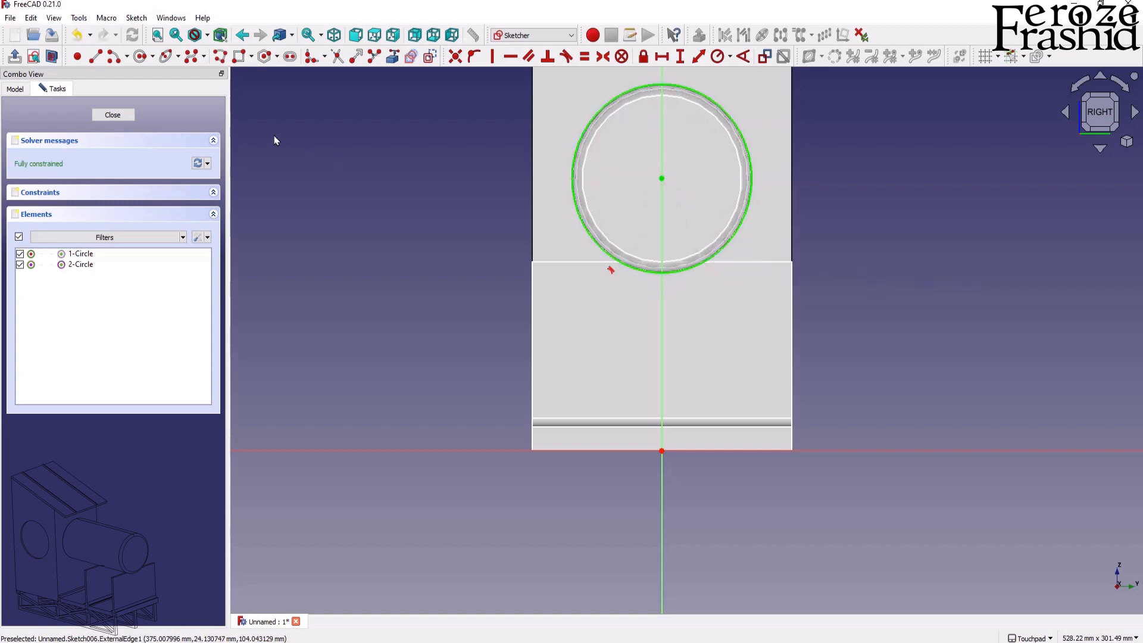
{"action": "left_click", "coordinate": [113, 115]}
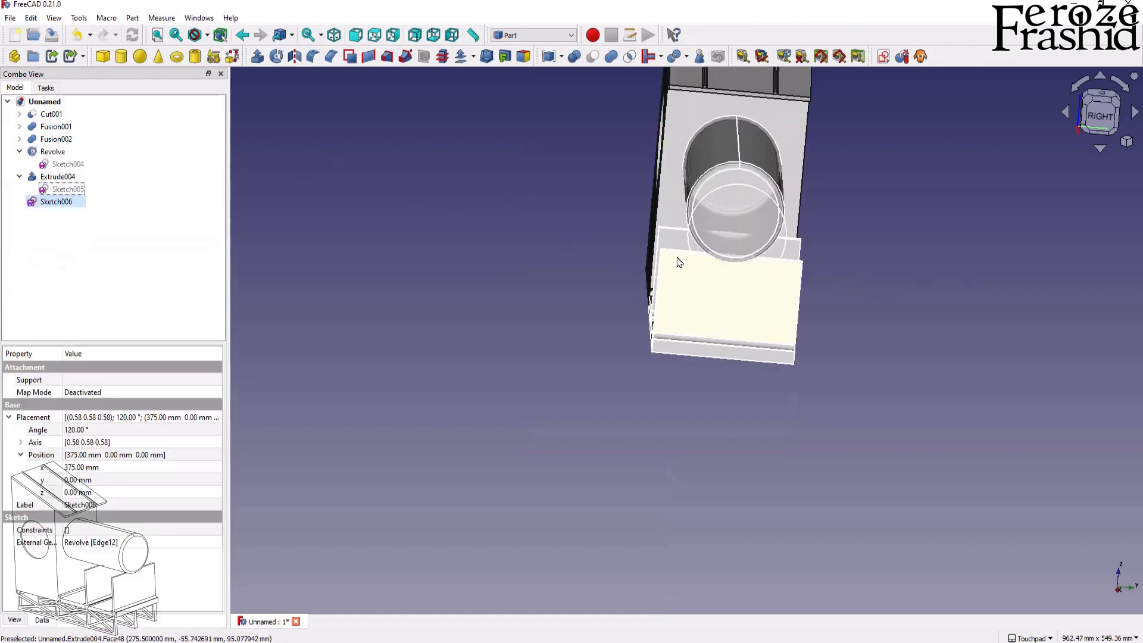
Extrude the circle sketch 150 mm along its reversed normal, towards the cab, as a solid.
{"action": "left_click_drag", "start_coordinate": [823, 299], "coordinate": [1080, 337], "text": "alt"}
{"action": "left_click_drag", "start_coordinate": [410, 357], "coordinate": [531, 402], "text": "alt"}
{"action": "scroll", "coordinate": [489, 396], "scroll_direction": "down", "scroll_amount": 3}
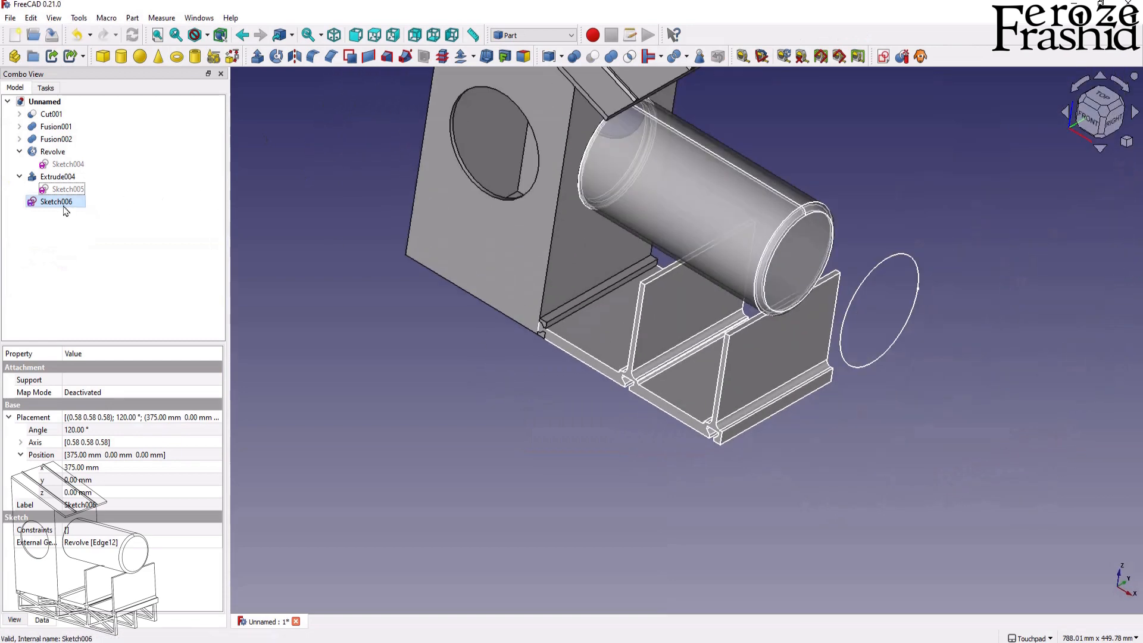
{"action": "left_click", "coordinate": [257, 56]}
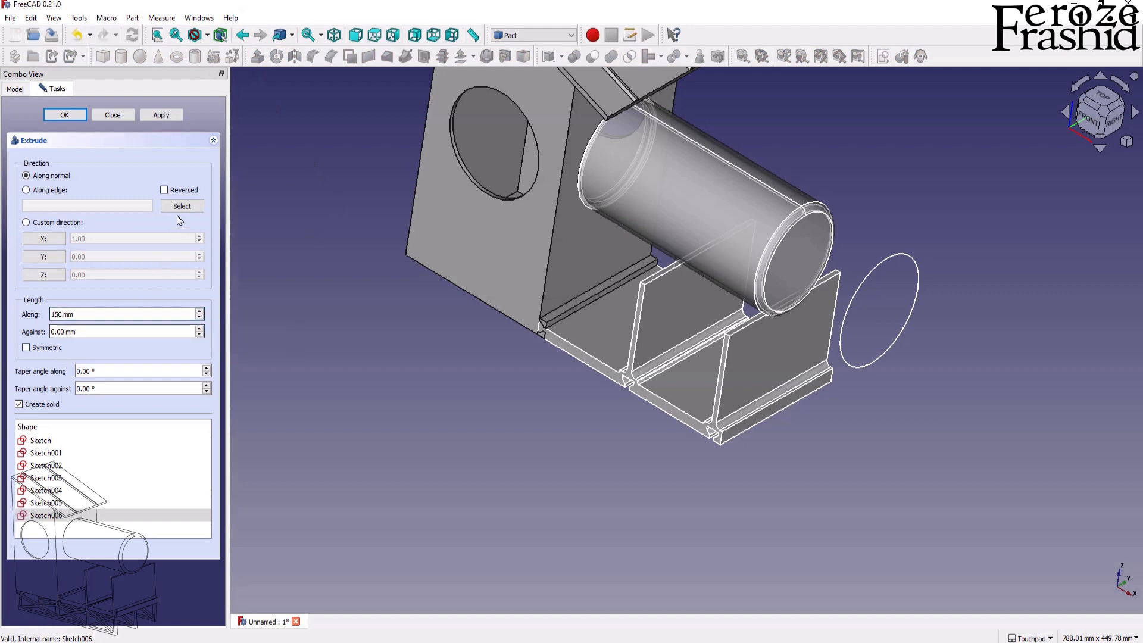
{"action": "left_click", "coordinate": [167, 117]}
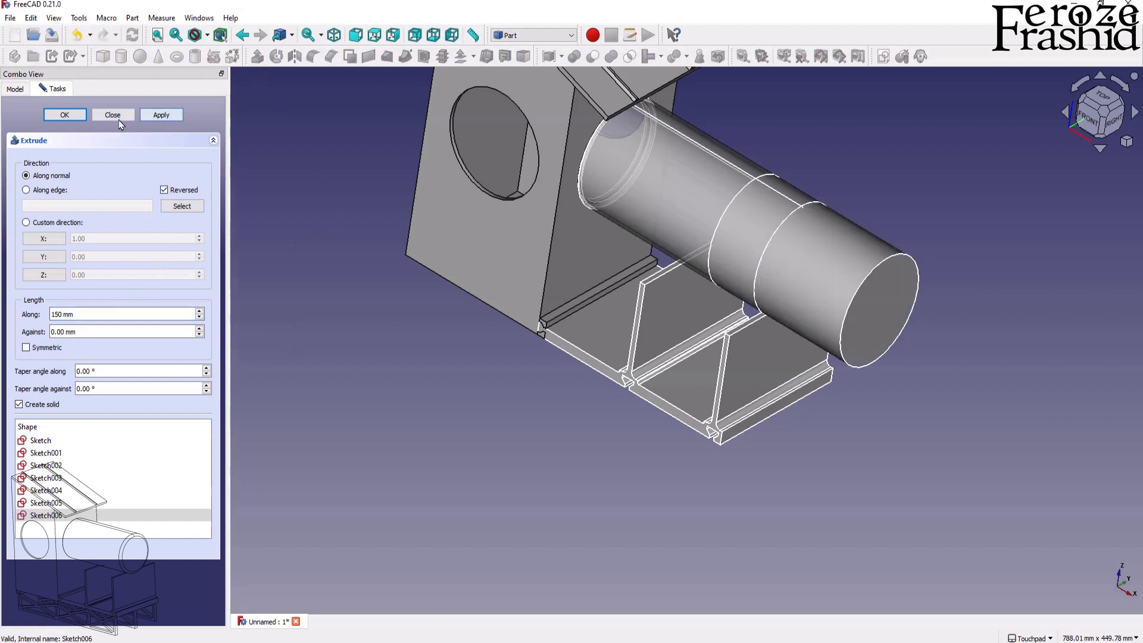
{"action": "left_click", "coordinate": [113, 115]}
Set the new cylinder's forward extrusion length to 250 mm.
{"action": "left_click", "coordinate": [870, 303]}
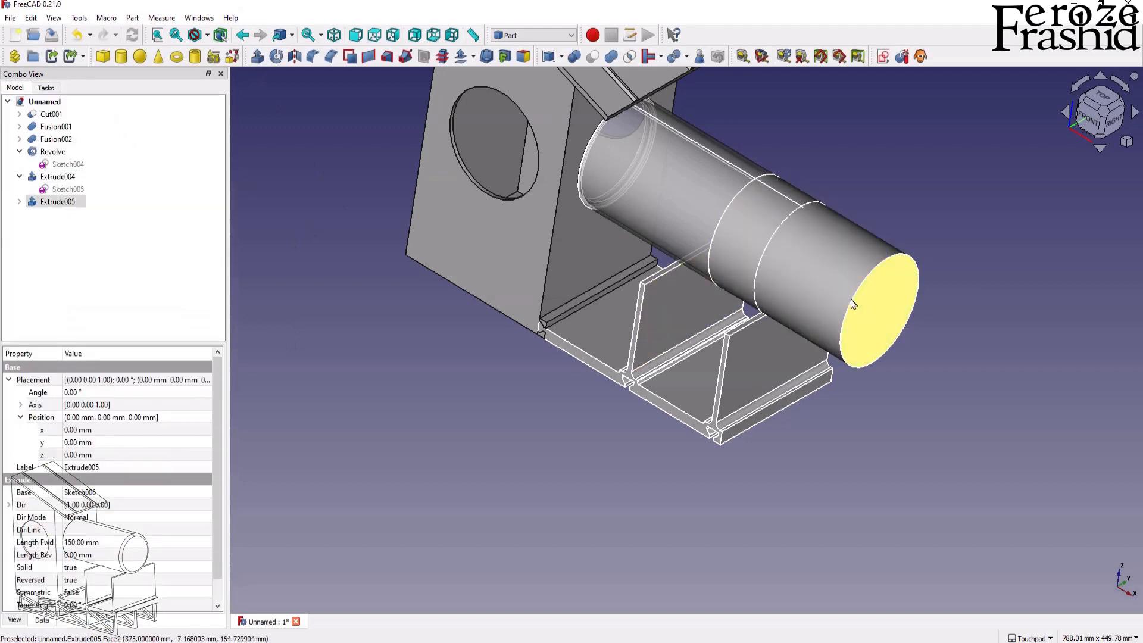
{"action": "left_click", "coordinate": [21, 418]}
{"action": "left_click", "coordinate": [72, 505]}
{"action": "type", "text": "250"}
{"action": "key", "text": "Return"}
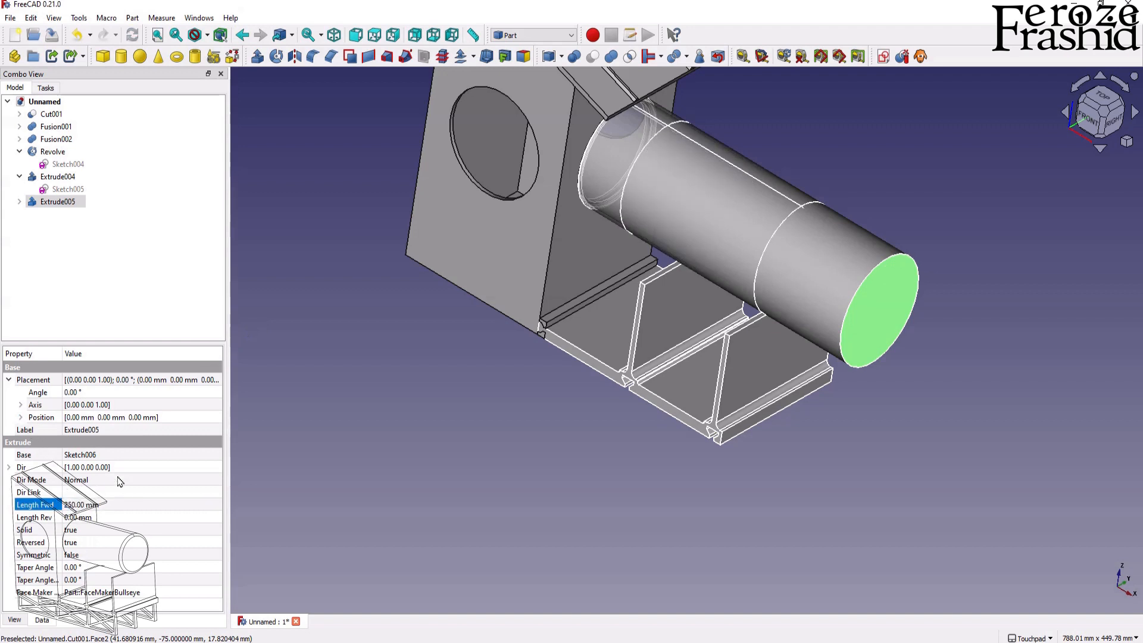
{"action": "left_click", "coordinate": [374, 457]}
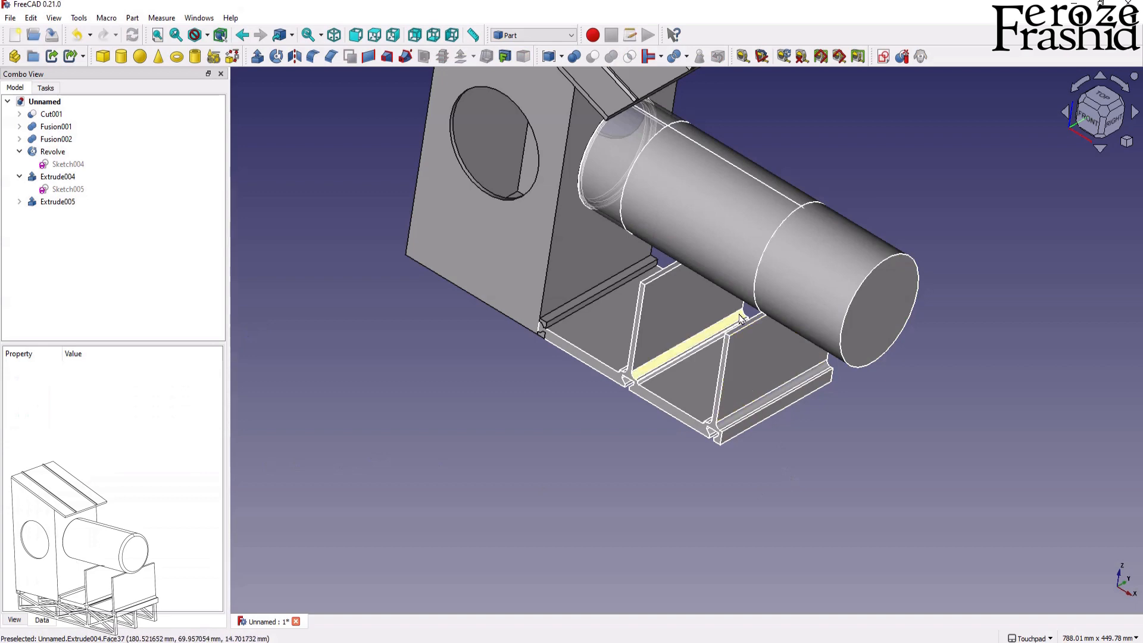
Cut the extruded cylinder out of the base with the upright supports.
{"action": "middle_click_drag", "start_coordinate": [960, 411], "coordinate": [905, 342]}
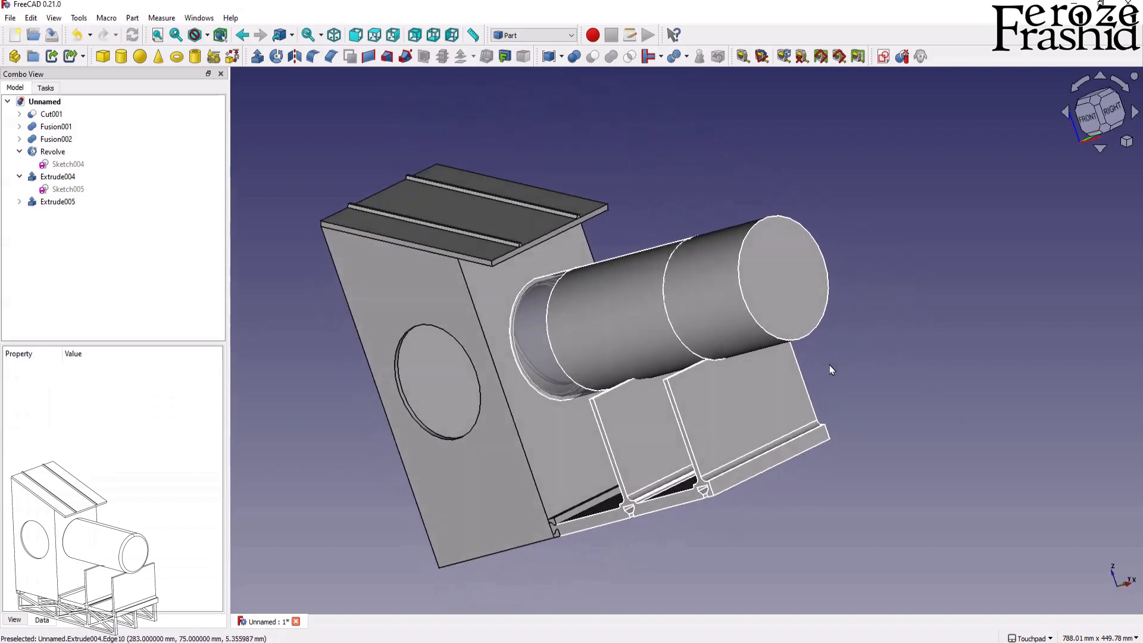
{"action": "left_click", "coordinate": [70, 203]}
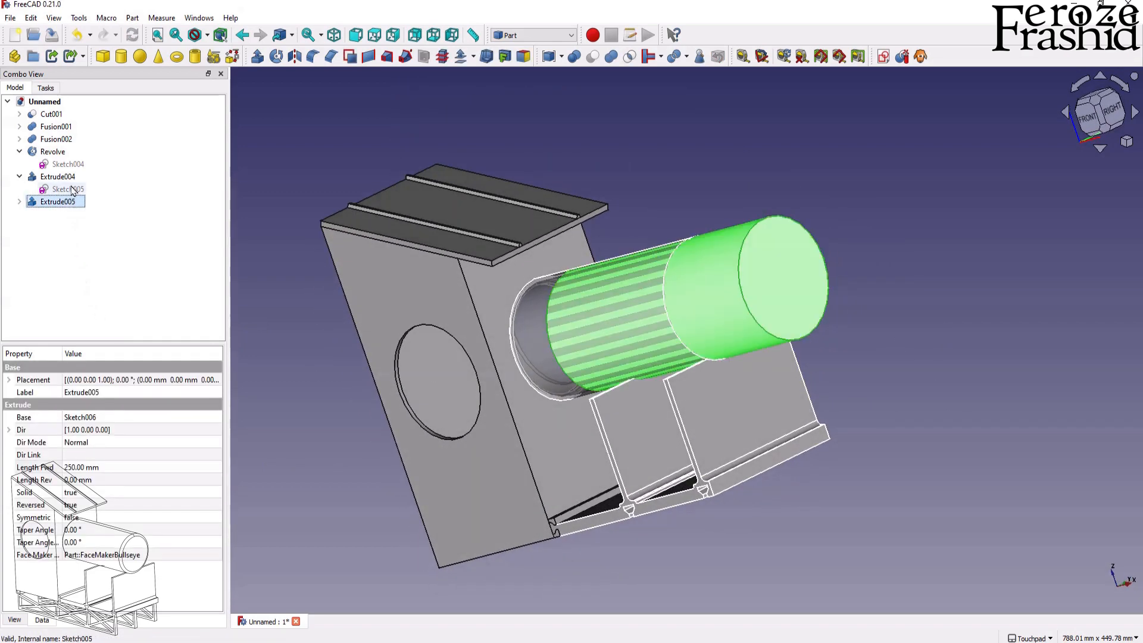
{"action": "left_click", "coordinate": [59, 176]}
{"action": "left_click", "coordinate": [75, 202], "text": "ctrl"}
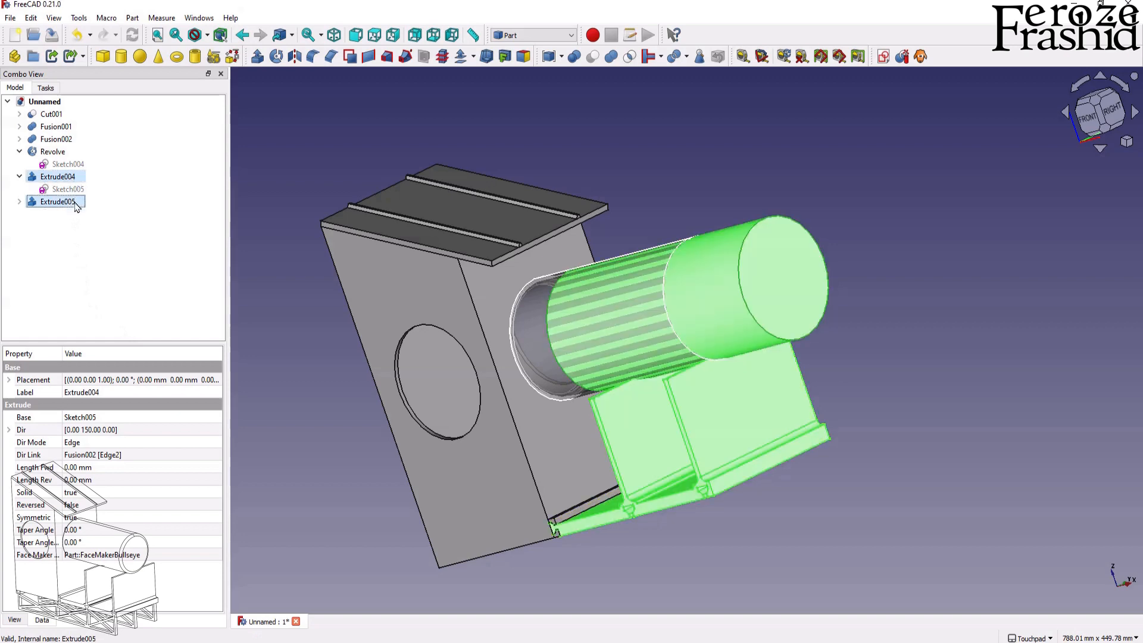
{"action": "left_click", "coordinate": [592, 56]}
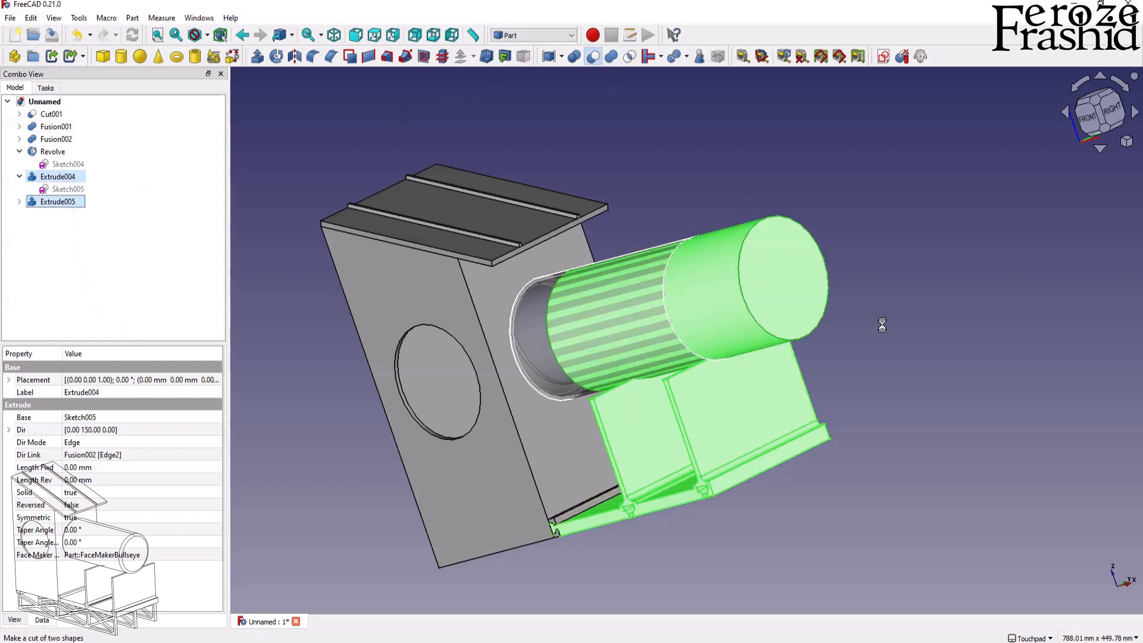
Examine the curved cutouts in the upright supports beneath the boiler from several angles.
{"action": "scroll", "coordinate": [644, 348], "scroll_direction": "up", "scroll_amount": 5}
{"action": "mouse_move", "coordinate": [724, 331]}
{"action": "left_mouse_down", "text": "alt"}
{"action": "mouse_move", "coordinate": [832, 349]}
{"action": "mouse_move", "coordinate": [768, 373]}
{"action": "mouse_move", "coordinate": [731, 326]}
{"action": "left_mouse_up", "text": "alt"}
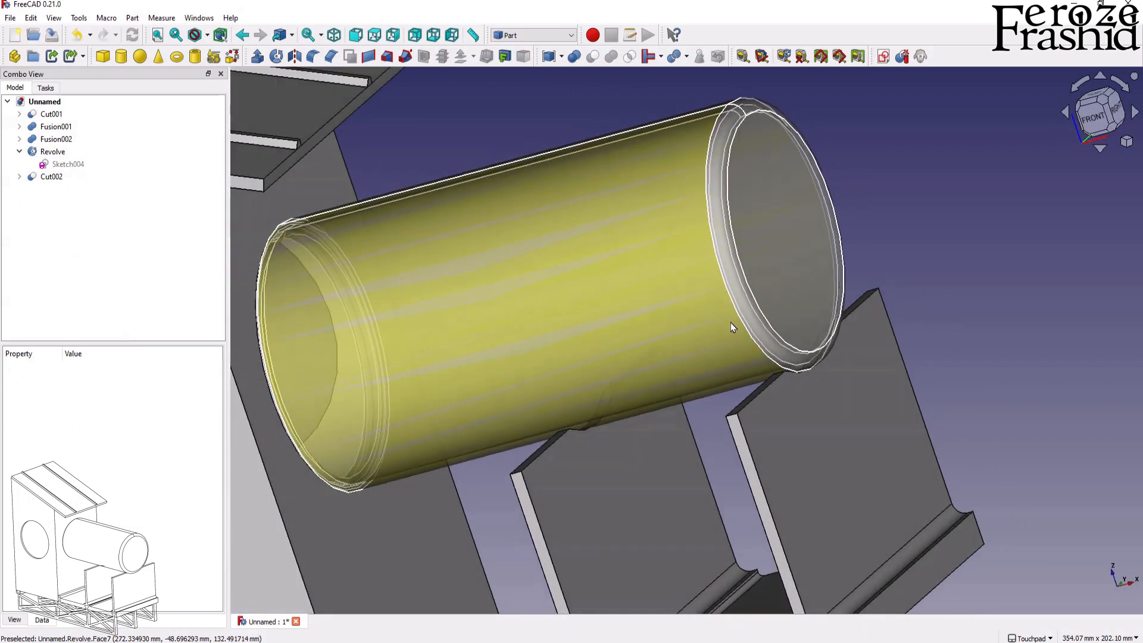
{"action": "scroll", "coordinate": [731, 327], "scroll_direction": "down", "scroll_amount": 4}
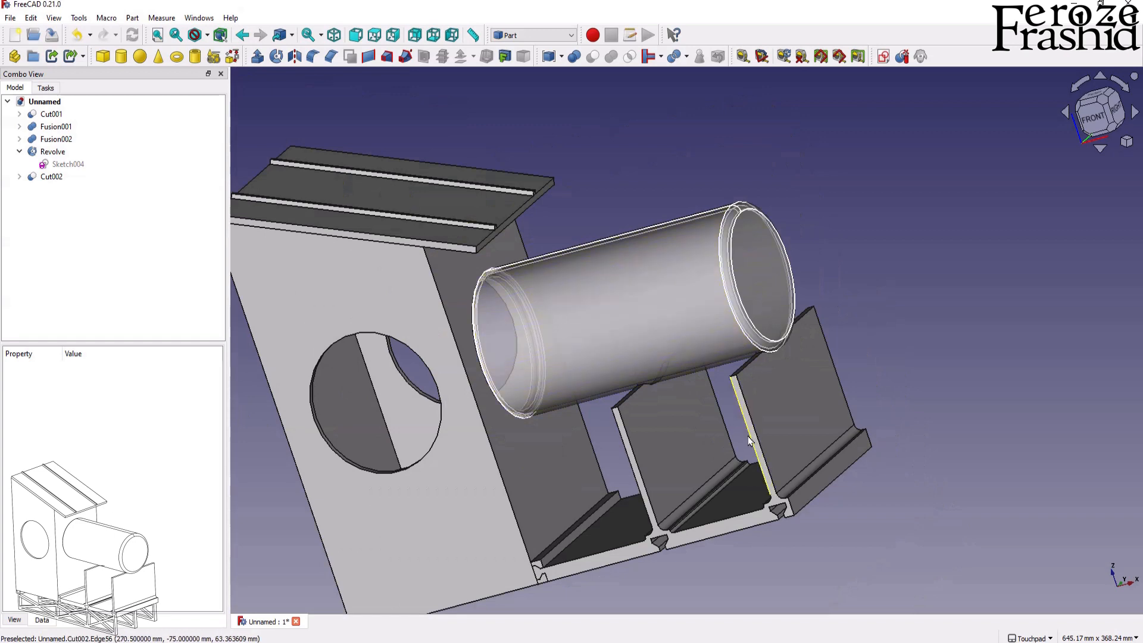
{"action": "left_click_drag", "start_coordinate": [684, 478], "coordinate": [656, 476], "text": "alt"}
{"action": "left_click_drag", "start_coordinate": [506, 235], "coordinate": [617, 210], "text": "alt"}
{"action": "scroll", "coordinate": [823, 284], "scroll_direction": "down", "scroll_amount": 3}
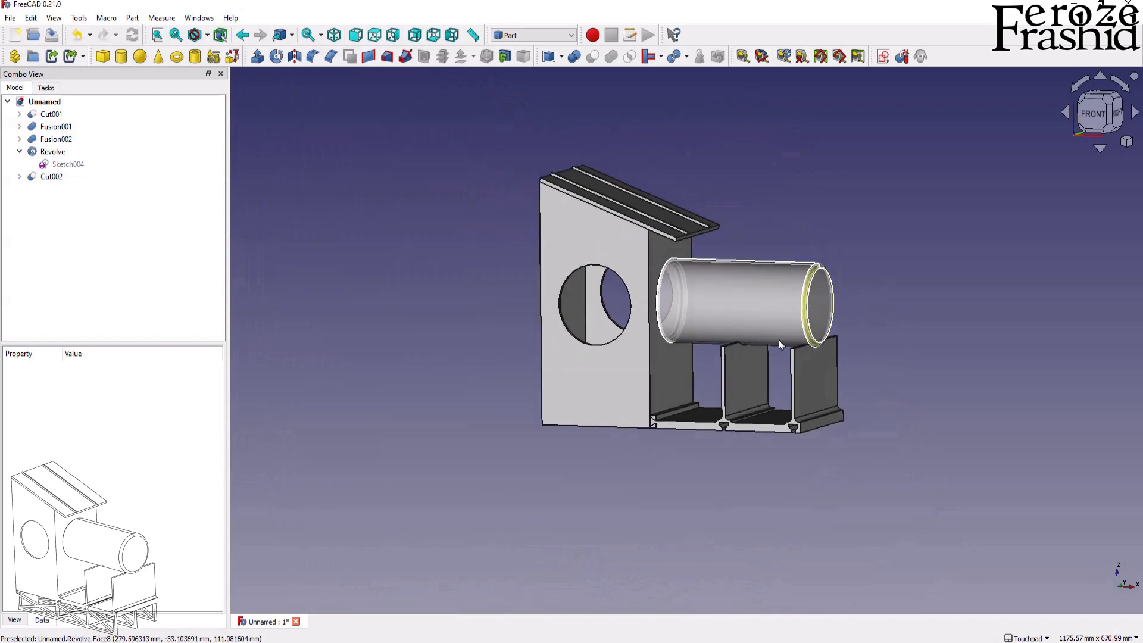
{"action": "left_click_drag", "start_coordinate": [616, 296], "coordinate": [595, 241], "text": "alt"}
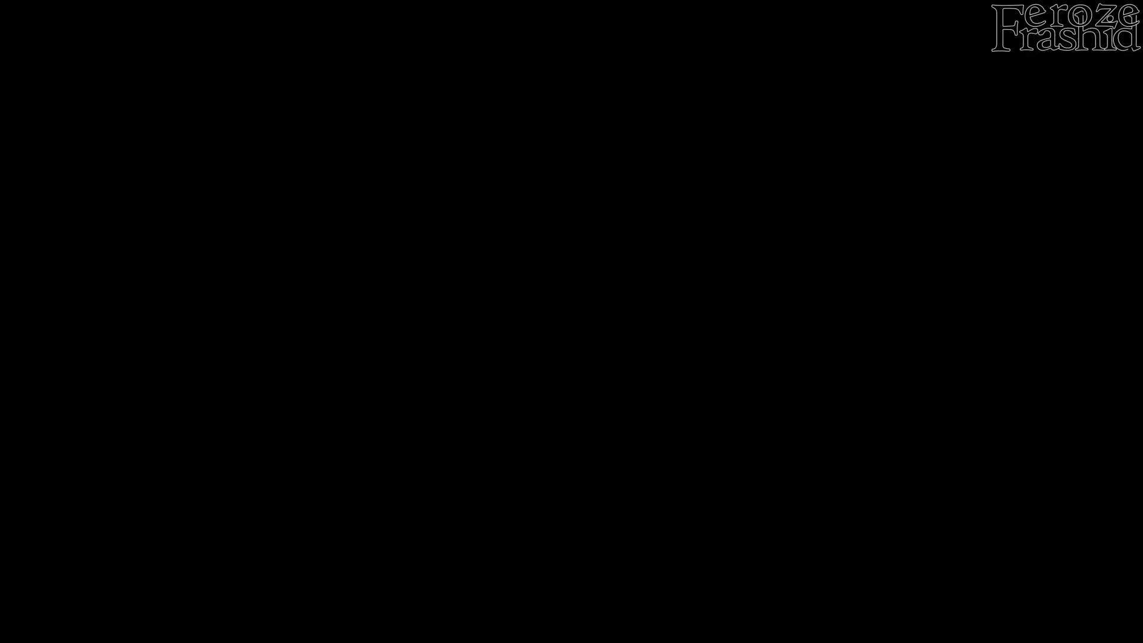
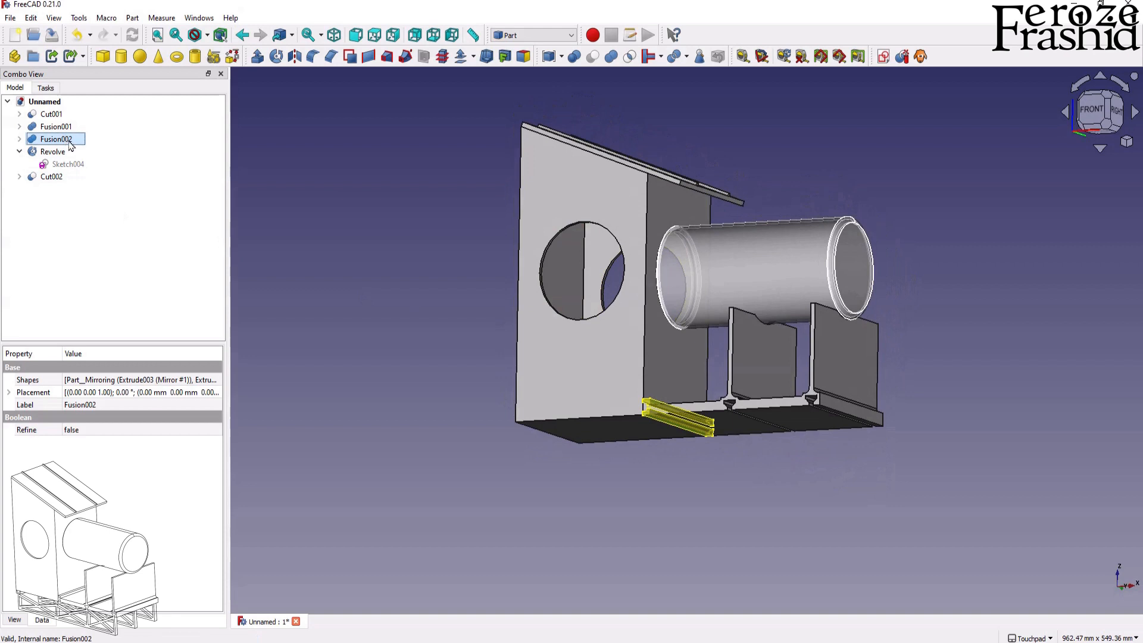
Duplicate the grooved rail at the cab's lower front edge, copying only the fusion without its dependencies.
{"action": "key", "text": "ctrl+c"}
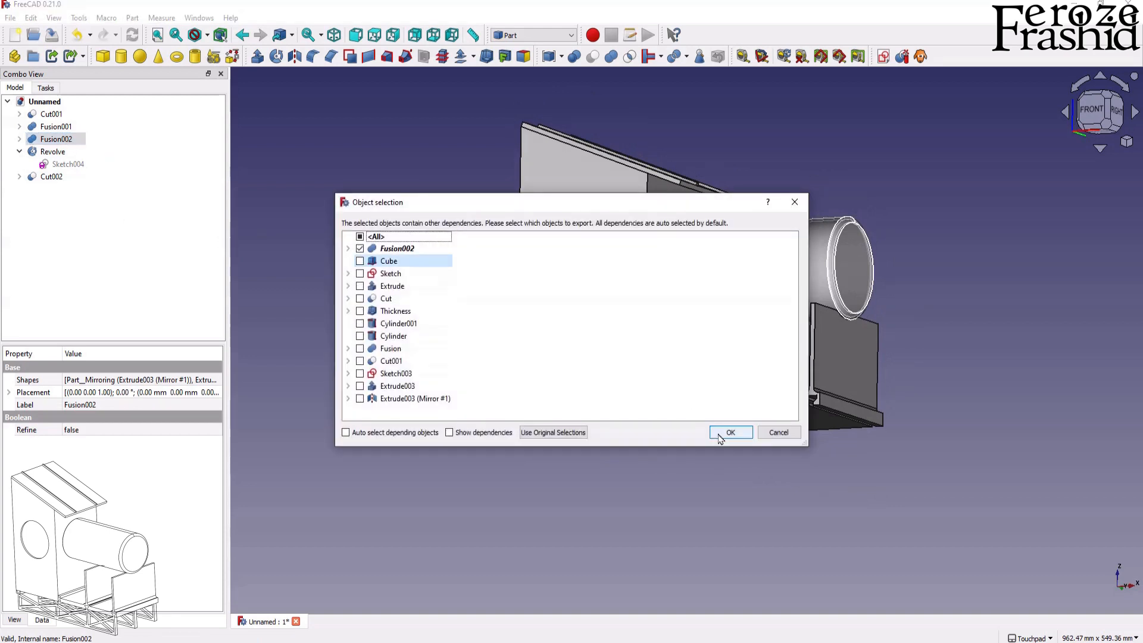
{"action": "left_click", "coordinate": [722, 434]}
{"action": "left_click", "coordinate": [120, 249]}
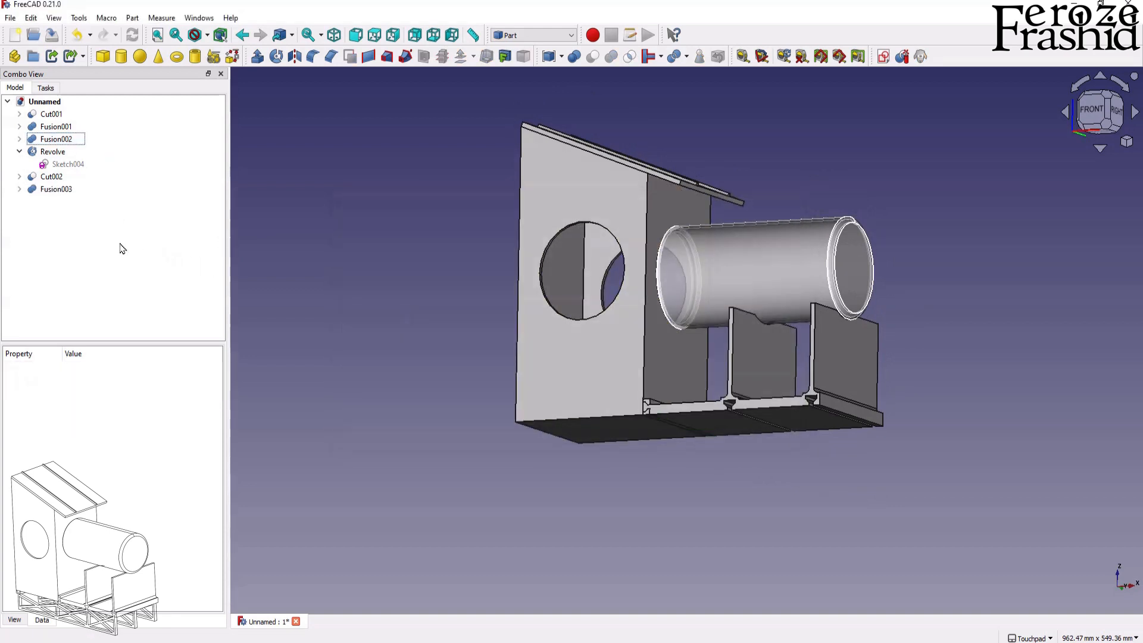
Transform the copied rail, placing it just below the cab and rotating it 90° so its groove faces downward.
{"action": "left_click", "coordinate": [67, 190]}
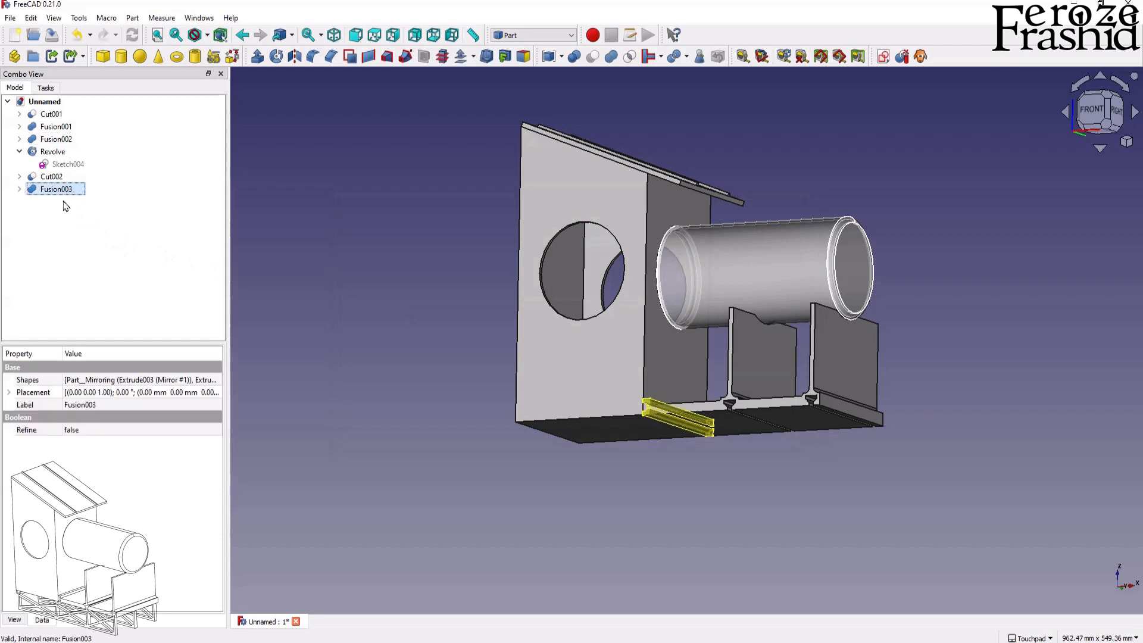
{"action": "right_click", "coordinate": [67, 189]}
{"action": "left_click", "coordinate": [80, 201]}
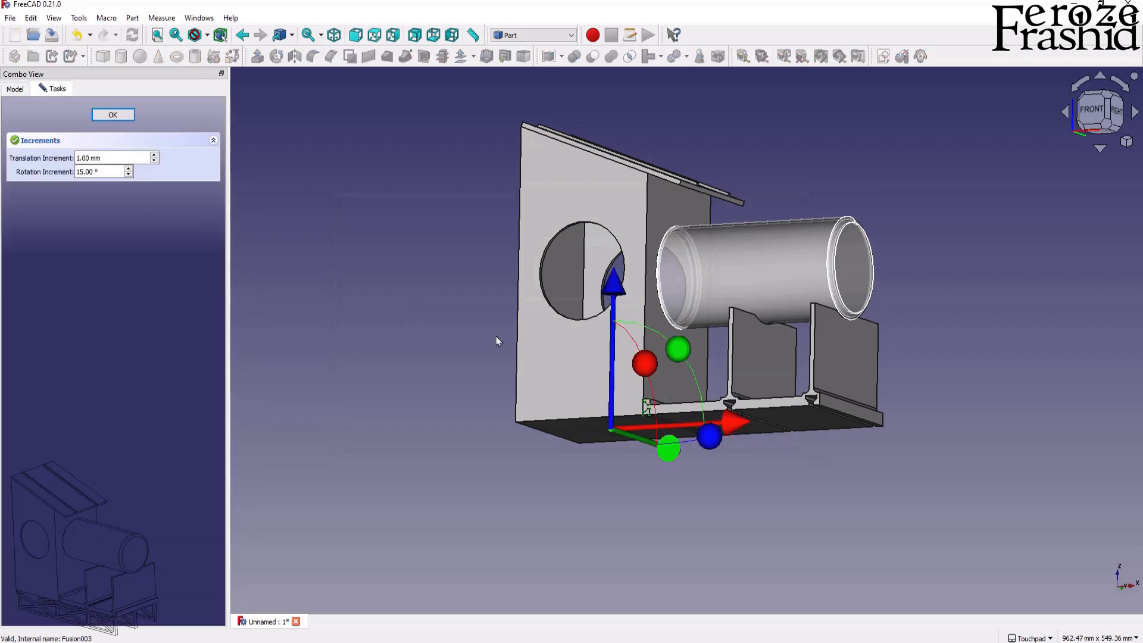
{"action": "scroll", "coordinate": [625, 378], "scroll_direction": "up", "scroll_amount": 4}
{"action": "left_click_drag", "start_coordinate": [605, 351], "coordinate": [602, 387]}
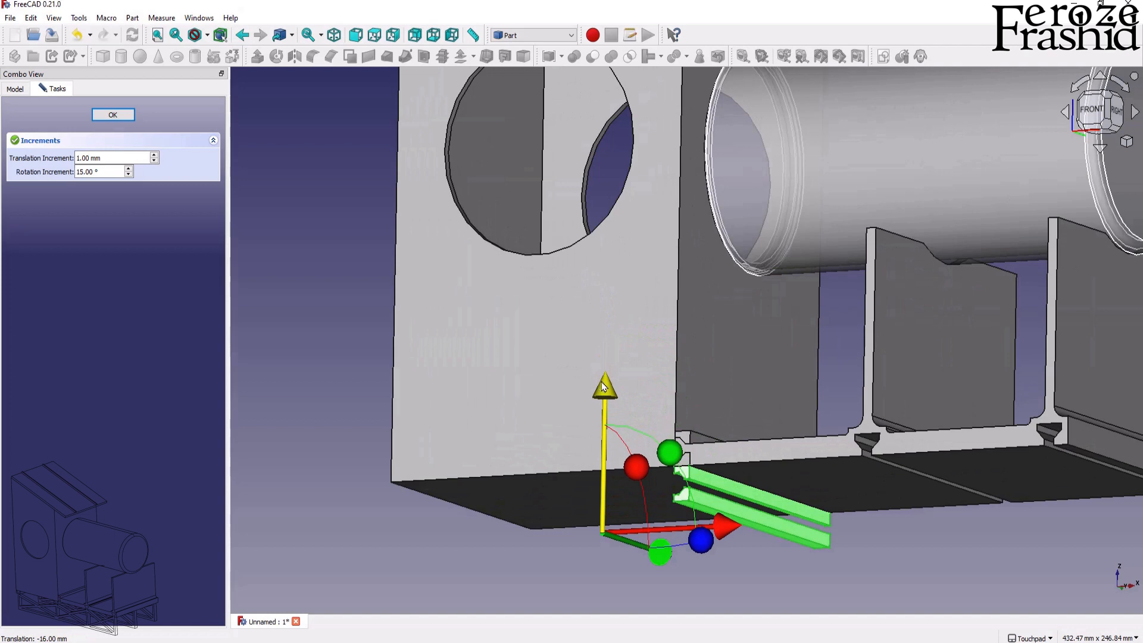
{"action": "scroll", "coordinate": [670, 541], "scroll_direction": "up", "scroll_amount": 3}
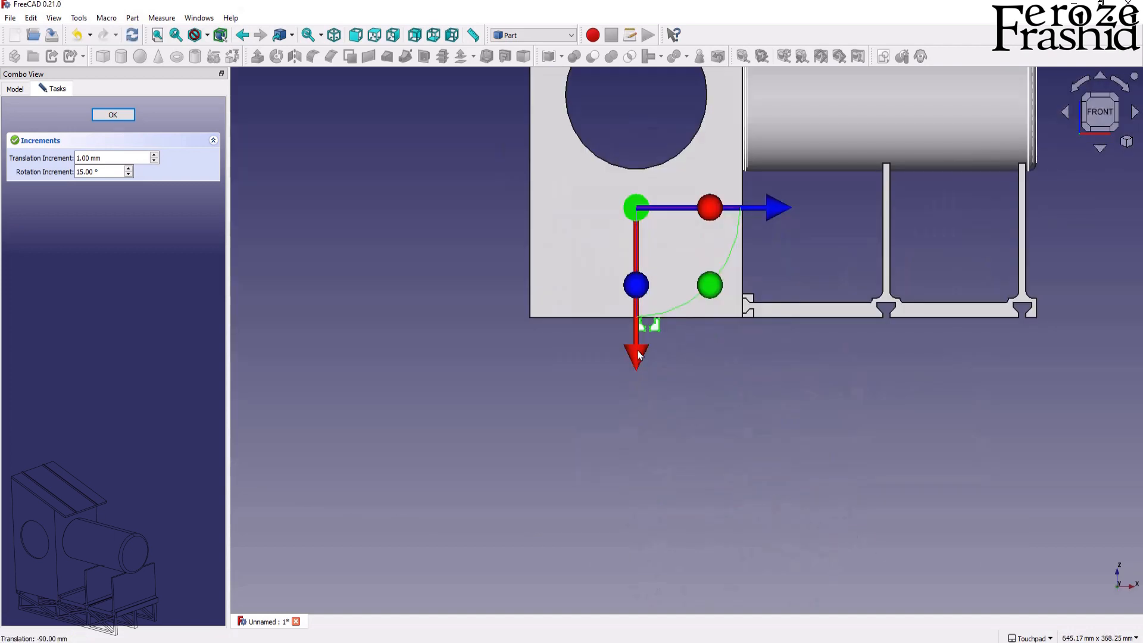
{"action": "scroll", "coordinate": [646, 327], "scroll_direction": "up", "scroll_amount": 5}
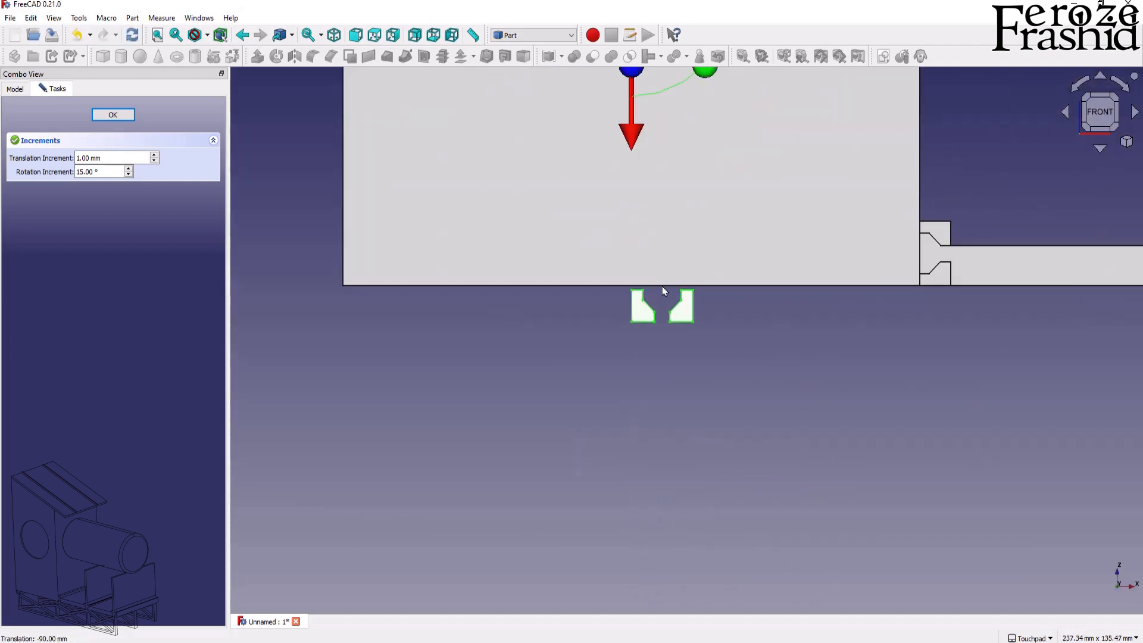
{"action": "scroll", "coordinate": [604, 554], "scroll_direction": "down", "scroll_amount": 3}
{"action": "scroll", "coordinate": [666, 363], "scroll_direction": "up", "scroll_amount": 4}
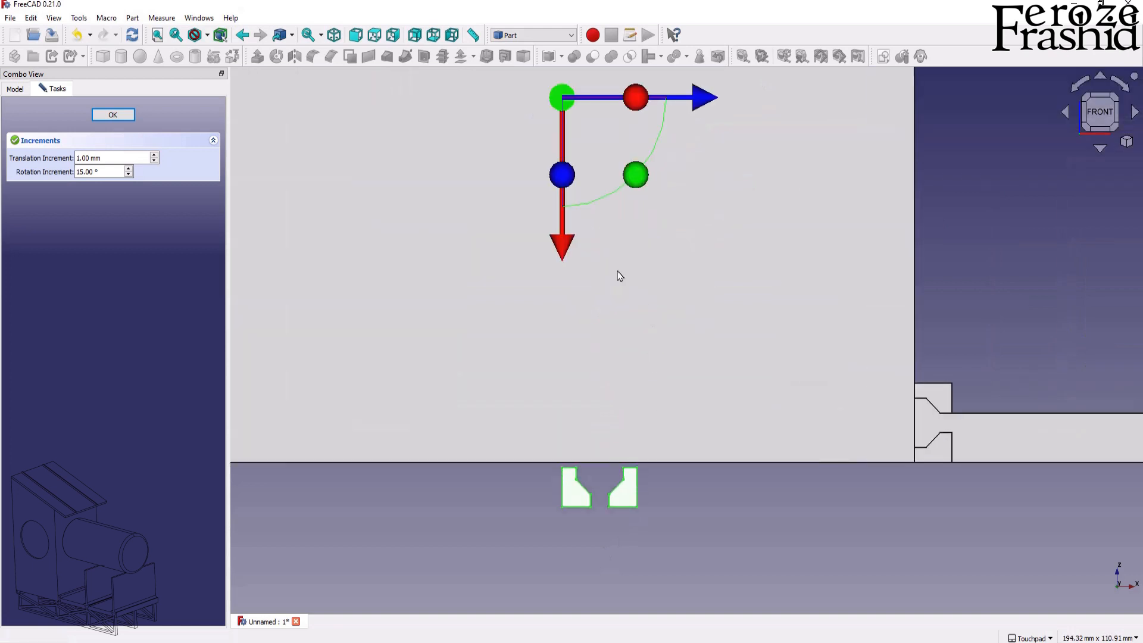
Raise the copied rail 1 mm against the cab's underside, move it 75 mm to the rear edge, and finish the transform.
{"action": "left_click_drag", "start_coordinate": [553, 246], "coordinate": [560, 237]}
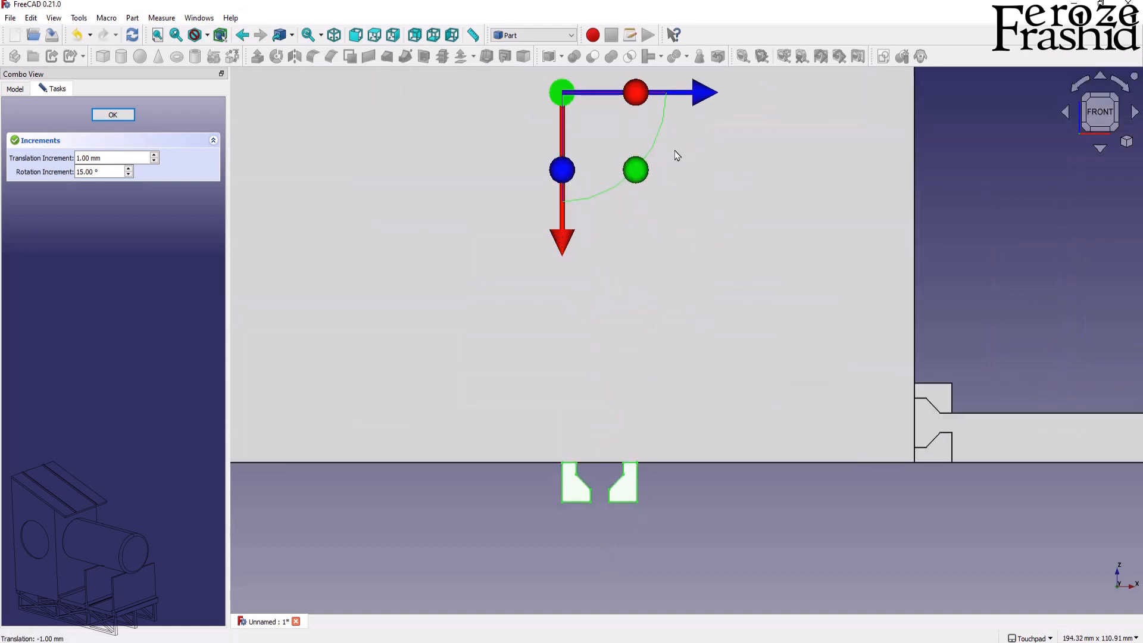
{"action": "scroll", "coordinate": [950, 338], "scroll_direction": "down", "scroll_amount": 1}
{"action": "left_click_drag", "start_coordinate": [775, 143], "coordinate": [486, 162]}
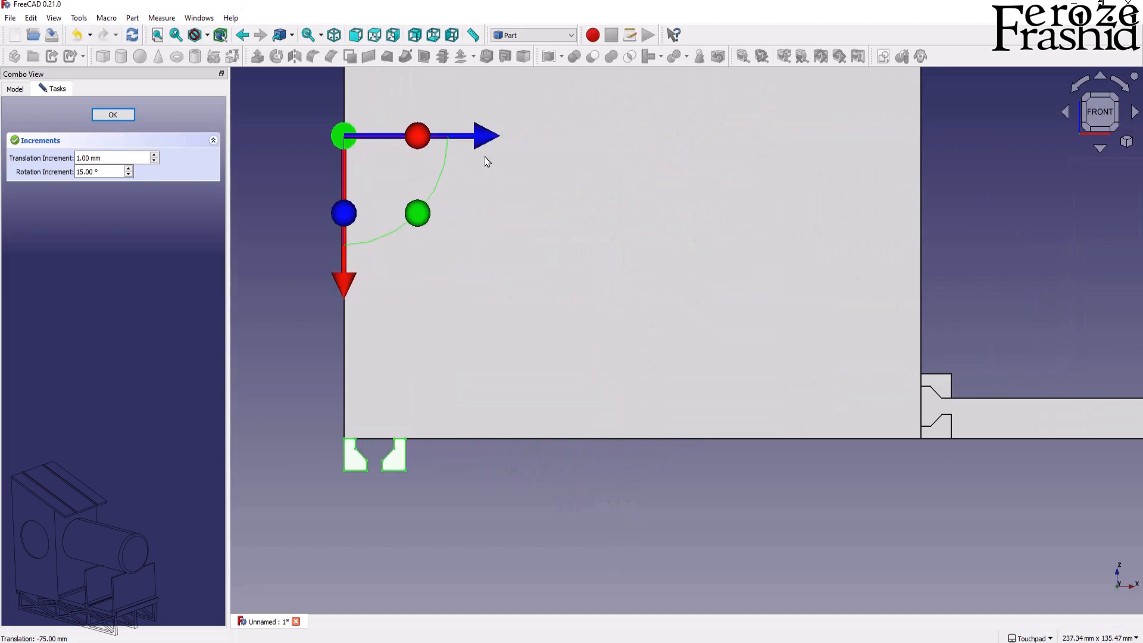
{"action": "left_click", "coordinate": [104, 117]}
{"action": "left_click", "coordinate": [415, 497]}
{"action": "scroll", "coordinate": [416, 503], "scroll_direction": "up", "scroll_amount": 2}
{"action": "middle_click_drag", "start_coordinate": [367, 484], "coordinate": [661, 354]}
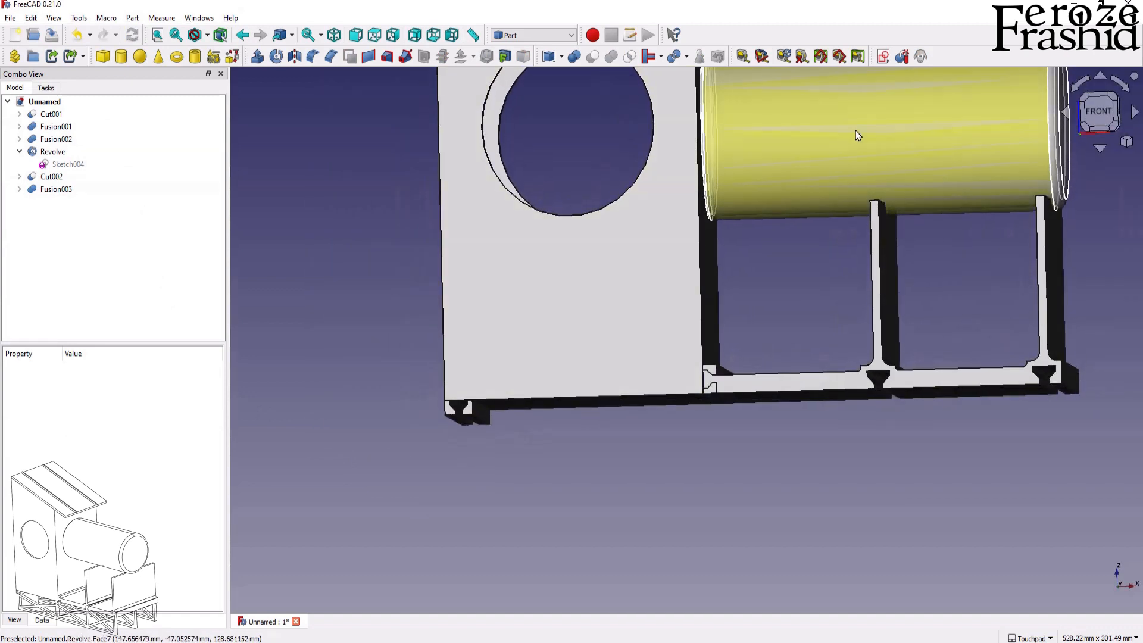
Create a sketch on the XZ-plane and reference the groove edges of the cab's rear underside rail as external geometry.
{"action": "left_click", "coordinate": [883, 56]}
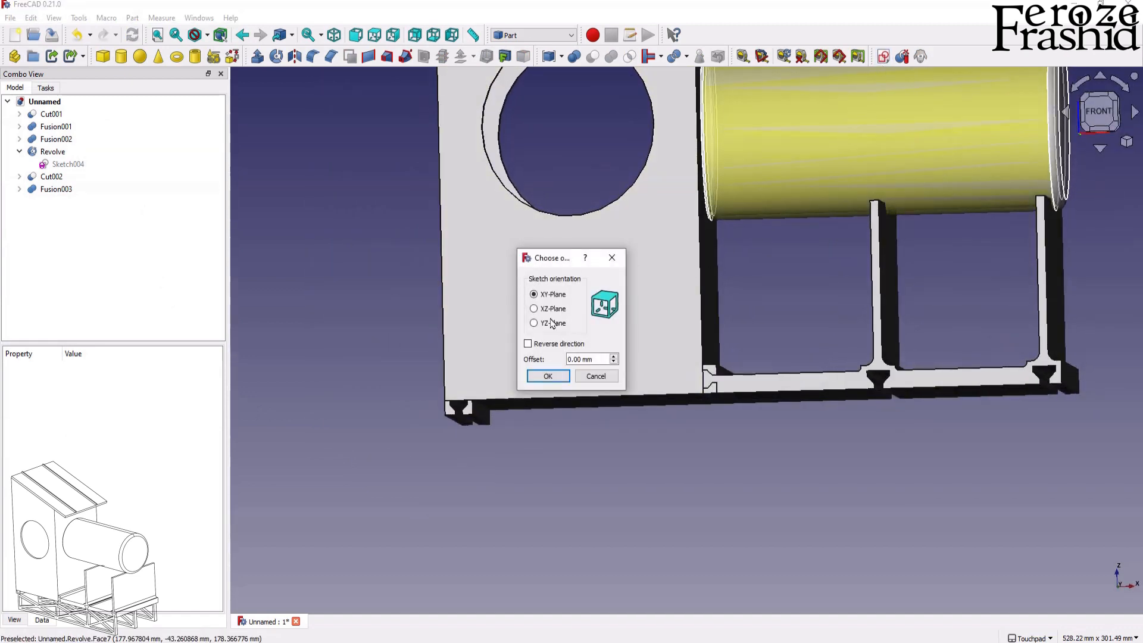
{"action": "left_click", "coordinate": [548, 377]}
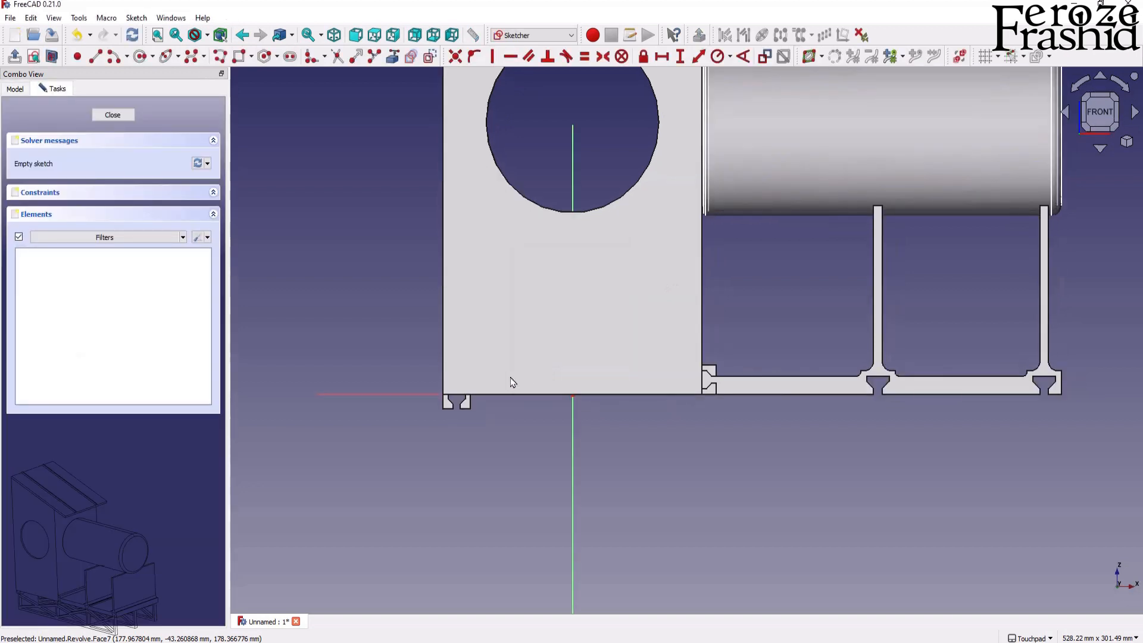
{"action": "scroll", "coordinate": [422, 394], "scroll_direction": "up", "scroll_amount": 2}
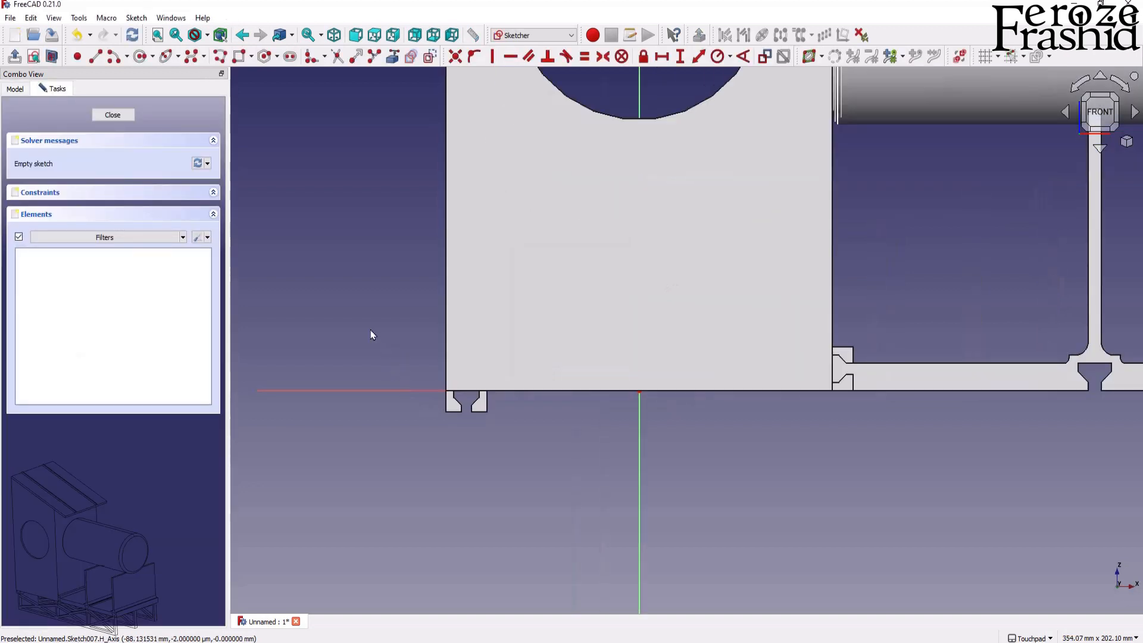
{"action": "left_click", "coordinate": [392, 57]}
{"action": "scroll", "coordinate": [438, 419], "scroll_direction": "up", "scroll_amount": 4}
{"action": "left_click", "coordinate": [480, 381]}
{"action": "left_click", "coordinate": [518, 380]}
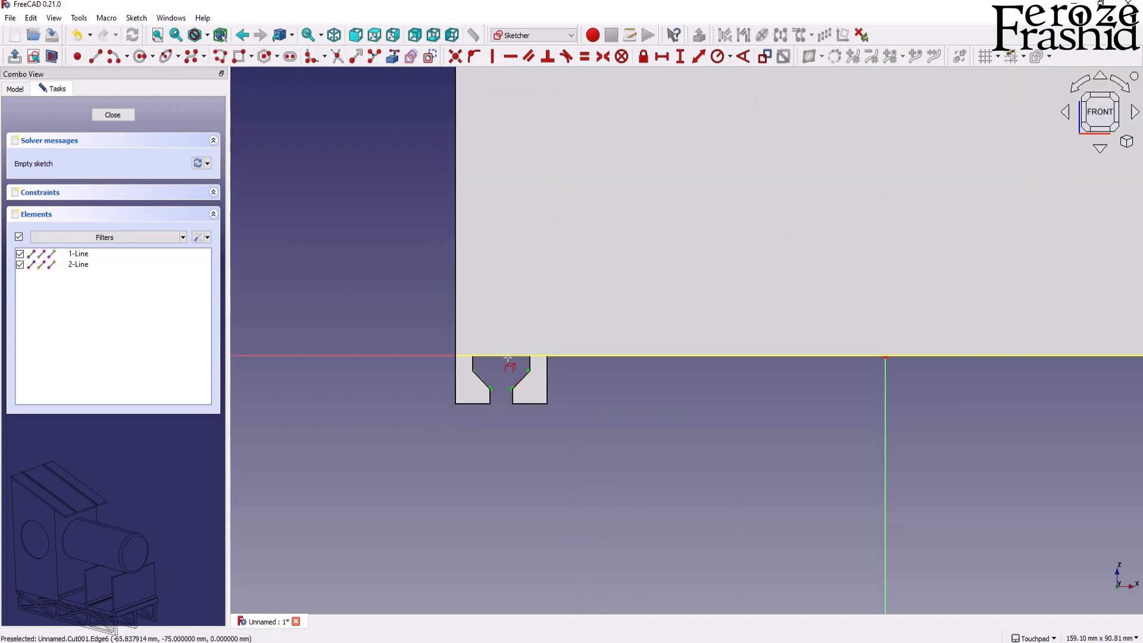
{"action": "left_click", "coordinate": [492, 397]}
Reference the slanted, upper and neck edges of the base's middle slot as external geometry in the sketch.
{"action": "scroll", "coordinate": [329, 467], "scroll_direction": "down", "scroll_amount": 5}
{"action": "scroll", "coordinate": [922, 457], "scroll_direction": "up", "scroll_amount": 4}
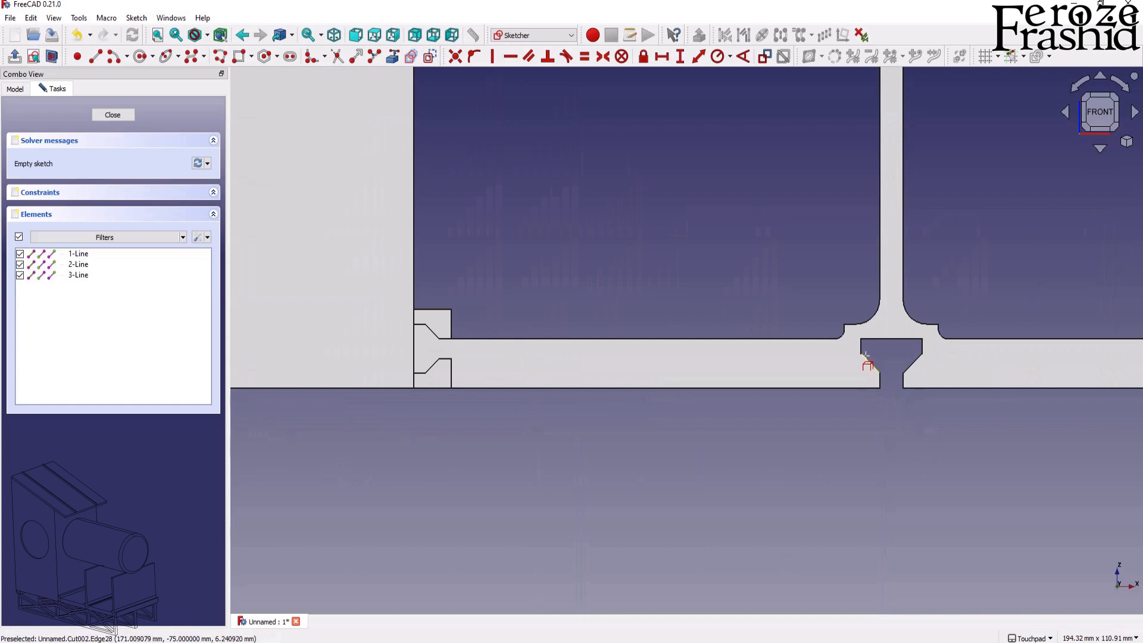
{"action": "left_click", "coordinate": [864, 353]}
{"action": "left_click", "coordinate": [910, 373]}
{"action": "left_click", "coordinate": [890, 340]}
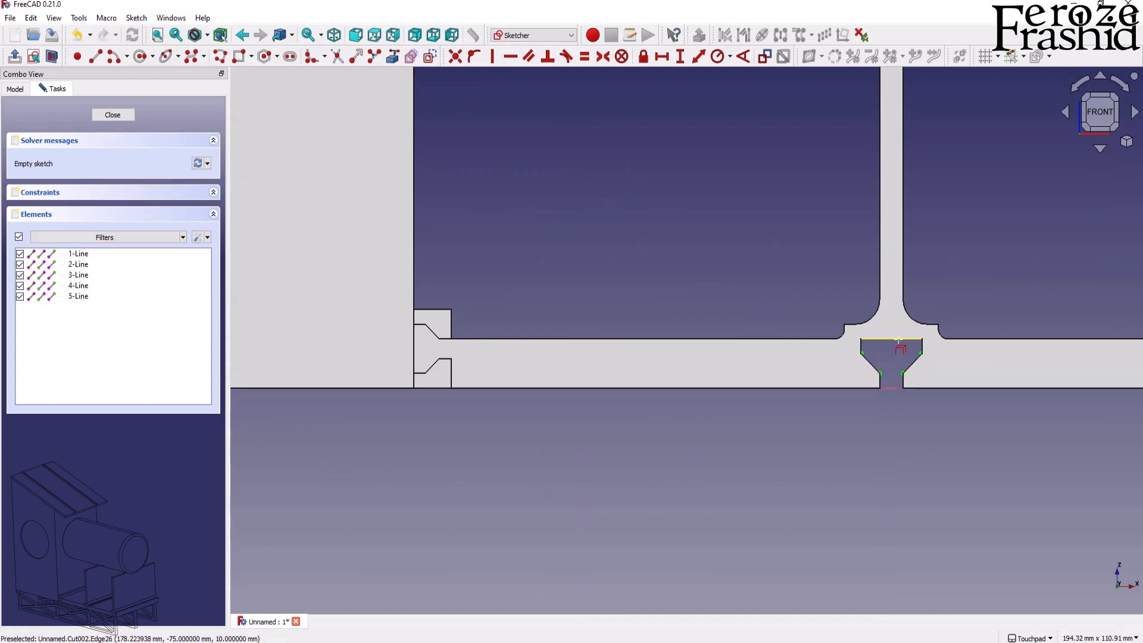
{"action": "left_click", "coordinate": [882, 380]}
Reference the edges of the slot at the base's front end as external geometry in the sketch.
{"action": "scroll", "coordinate": [641, 447], "scroll_direction": "down", "scroll_amount": 4}
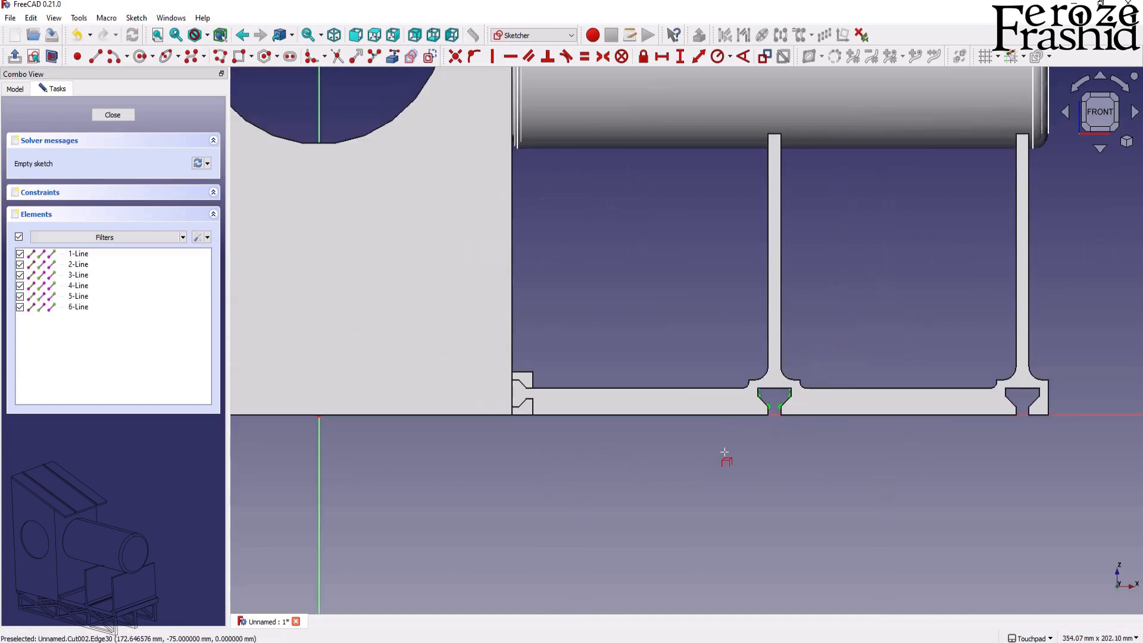
{"action": "scroll", "coordinate": [1024, 394], "scroll_direction": "up", "scroll_amount": 5}
{"action": "left_click", "coordinate": [938, 395]}
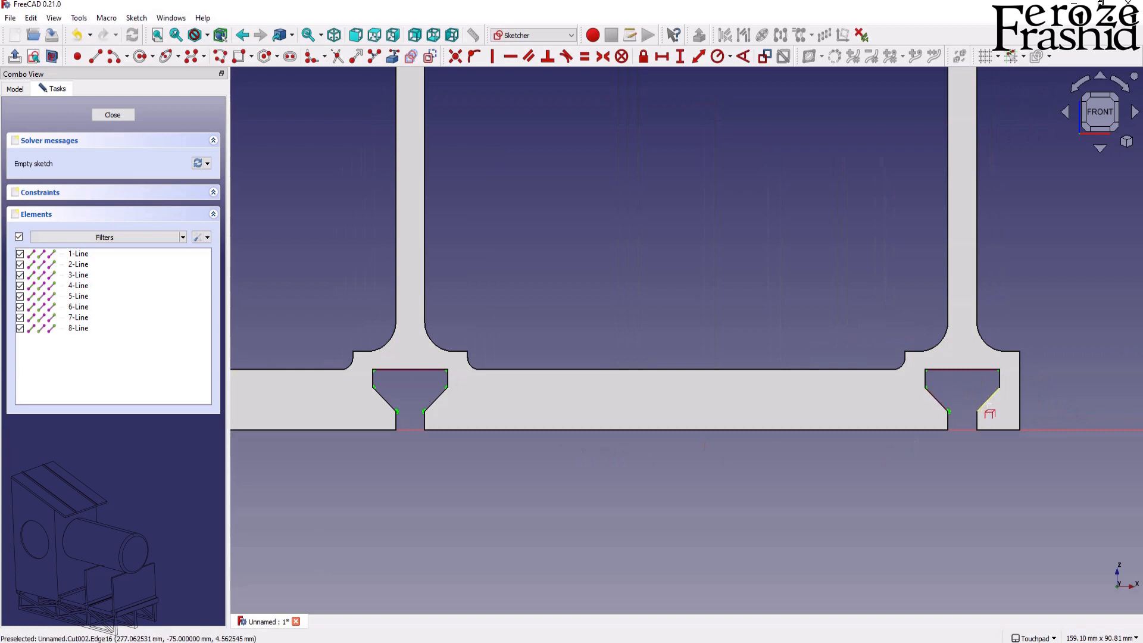
{"action": "scroll", "coordinate": [1028, 469], "scroll_direction": "down", "scroll_amount": 4}
{"action": "scroll", "coordinate": [917, 350], "scroll_direction": "up", "scroll_amount": 2}
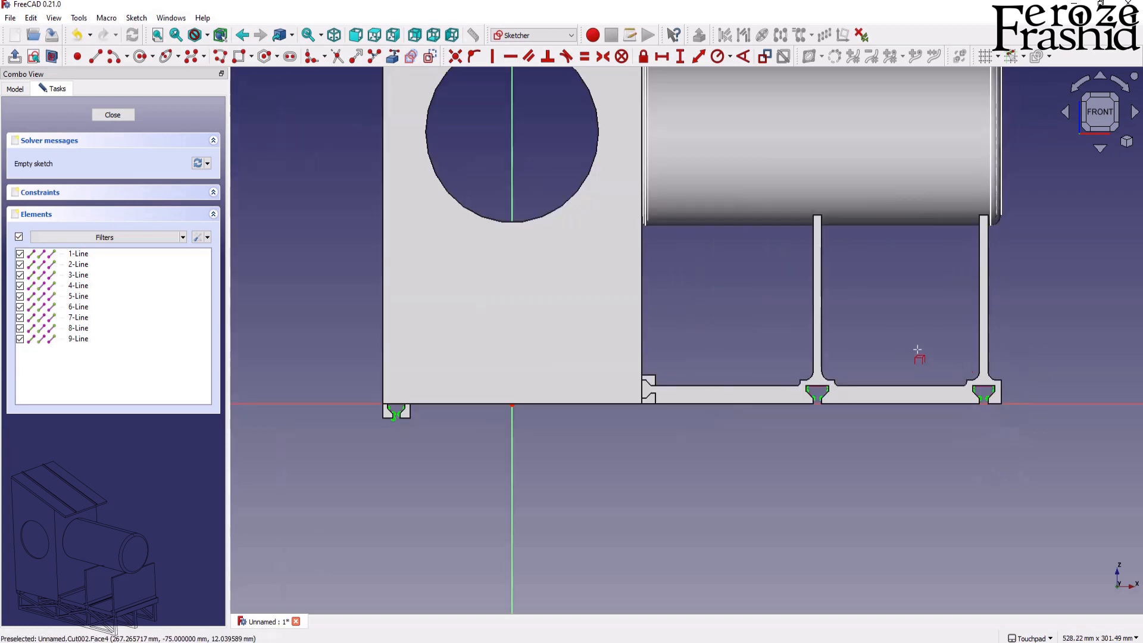
Section the view at the sketch plane and trace the rear rail's groove with a polyline ending in a long vertical leg downward.
{"action": "scroll", "coordinate": [396, 410], "scroll_direction": "up", "scroll_amount": 5}
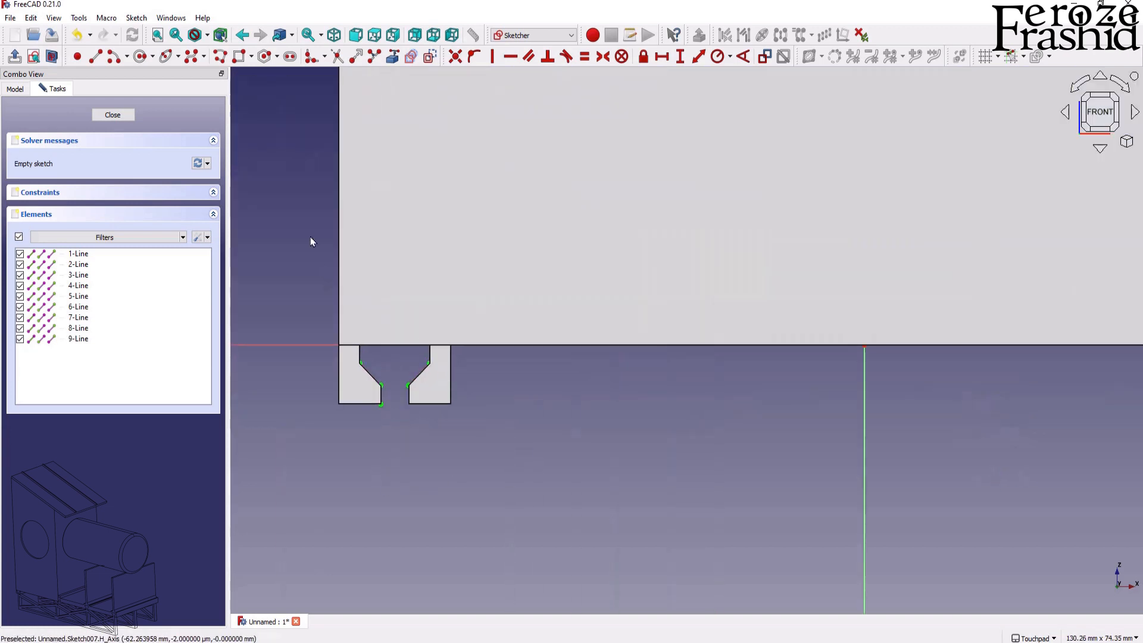
{"action": "left_click", "coordinate": [52, 57]}
{"action": "left_click", "coordinate": [220, 57]}
{"action": "scroll", "coordinate": [362, 406], "scroll_direction": "up", "scroll_amount": 3}
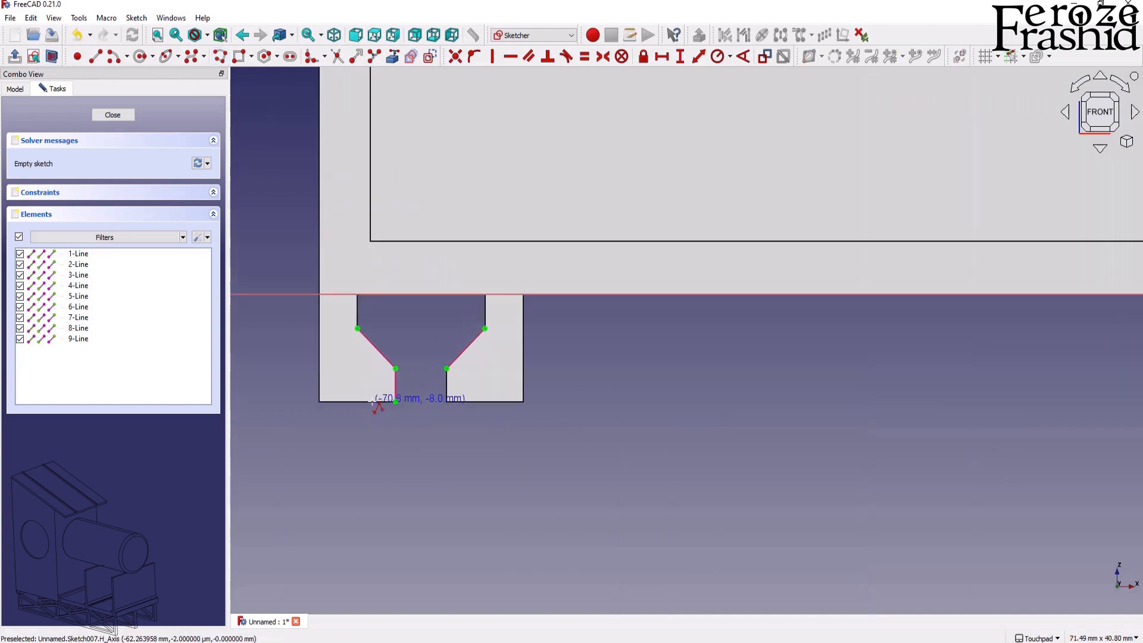
{"action": "scroll", "coordinate": [395, 405], "scroll_direction": "down", "scroll_amount": 10}
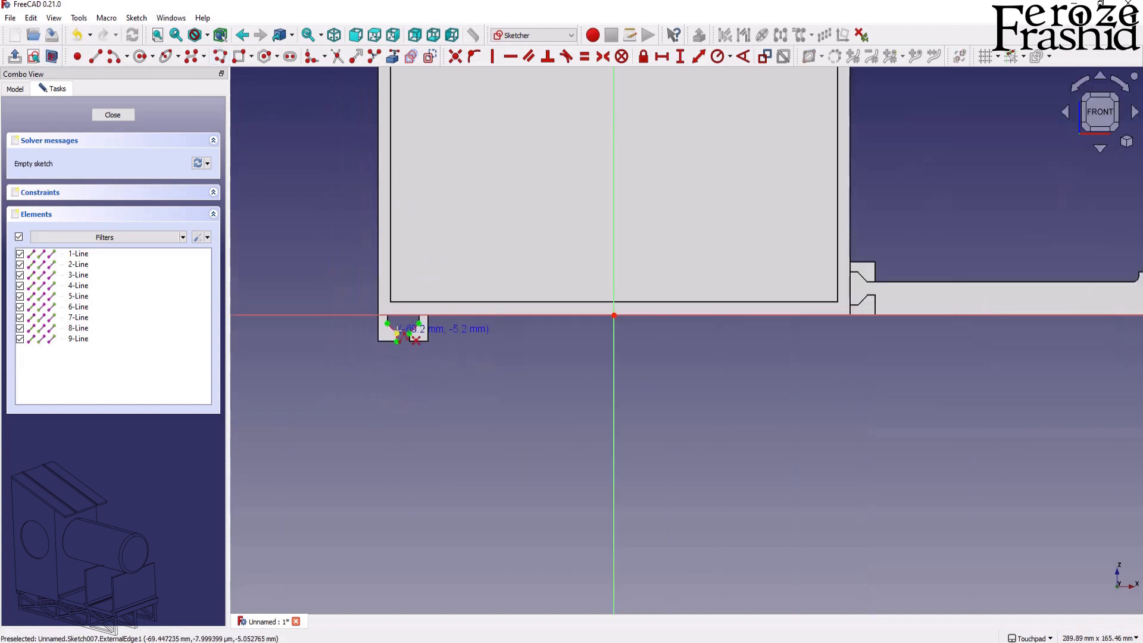
{"action": "scroll", "coordinate": [425, 524], "scroll_direction": "up", "scroll_amount": 2}
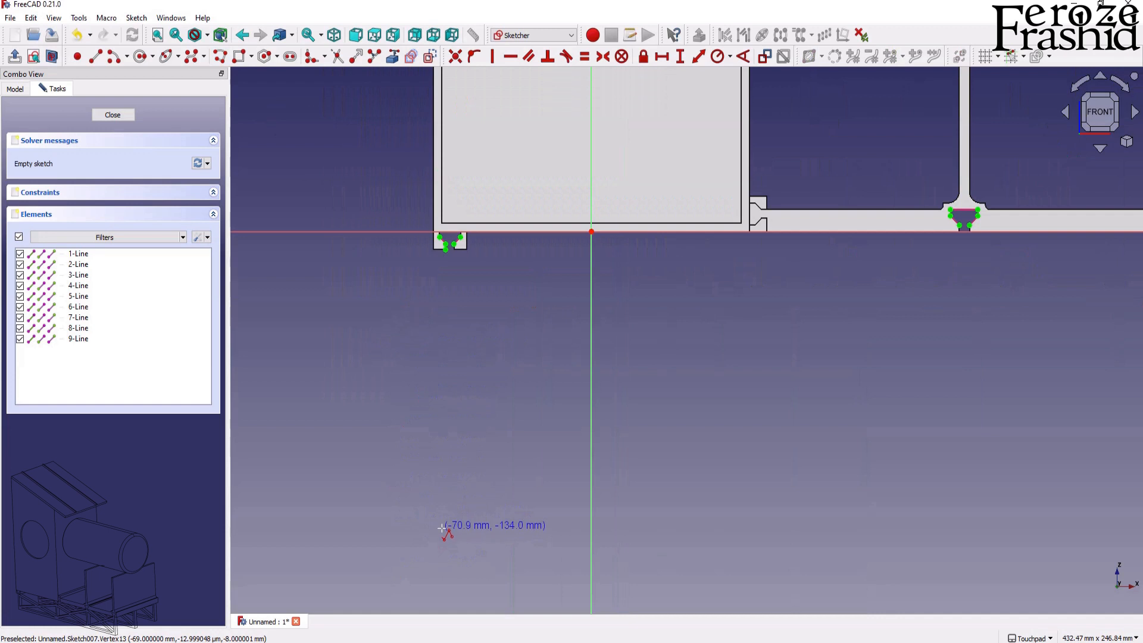
{"action": "scroll", "coordinate": [446, 265], "scroll_direction": "up", "scroll_amount": 6}
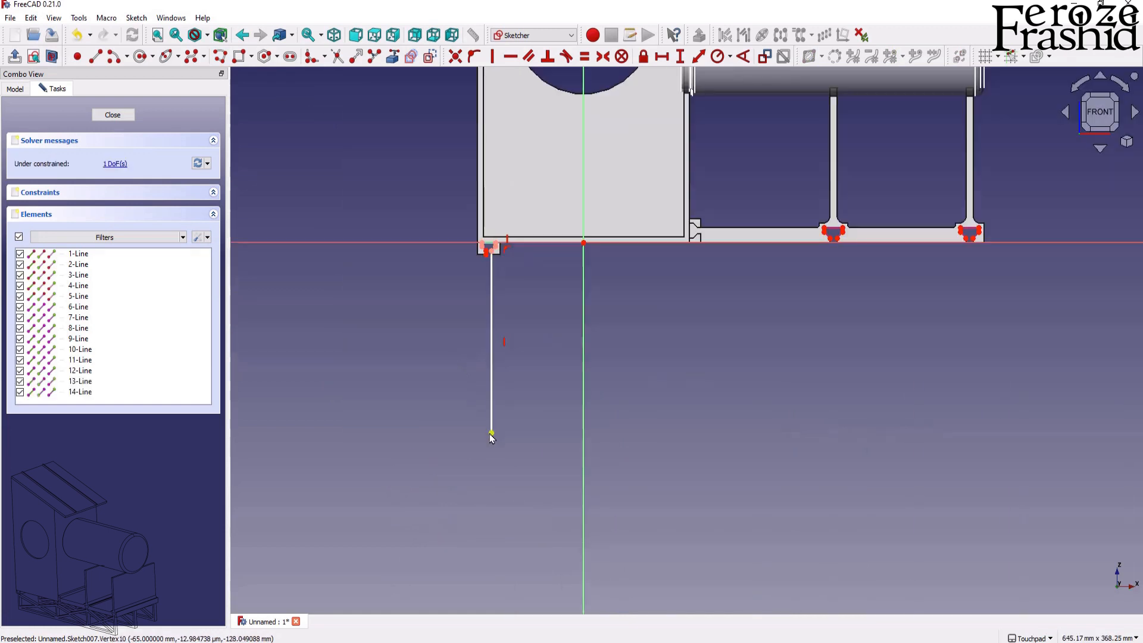
Shorten the vertical leg below the rear rail and draw a horizontal line about 240 mm long from its end to below the middle slot.
{"action": "left_click", "coordinate": [491, 320]}
{"action": "scroll", "coordinate": [561, 231], "scroll_direction": "up", "scroll_amount": 3}
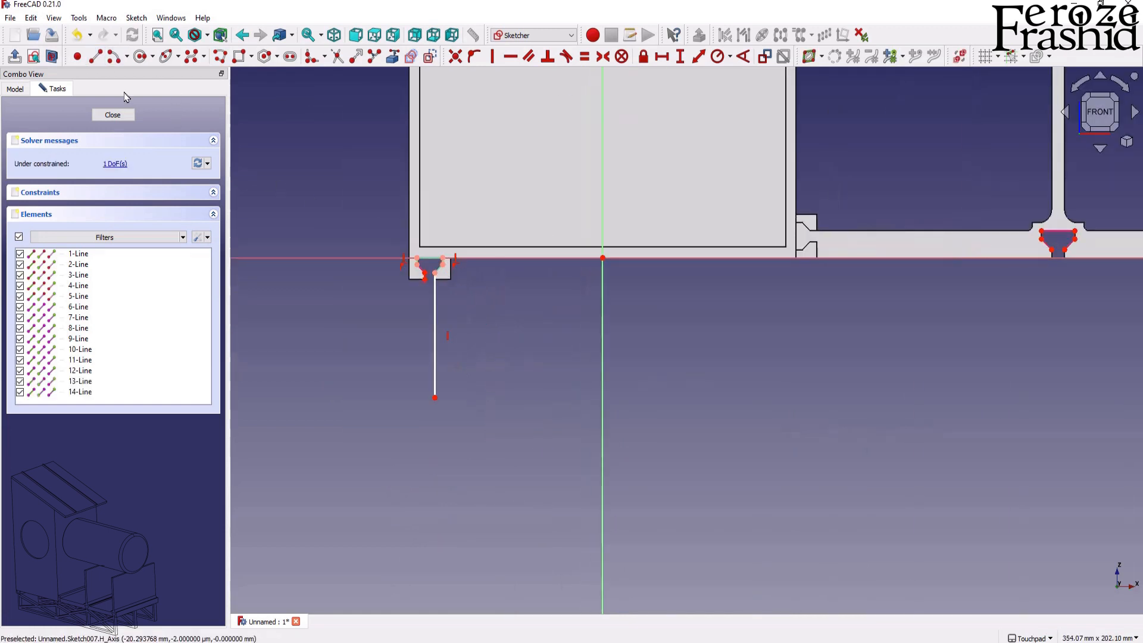
{"action": "scroll", "coordinate": [352, 457], "scroll_direction": "down", "scroll_amount": 1}
{"action": "scroll", "coordinate": [353, 457], "scroll_direction": "down", "scroll_amount": 1}
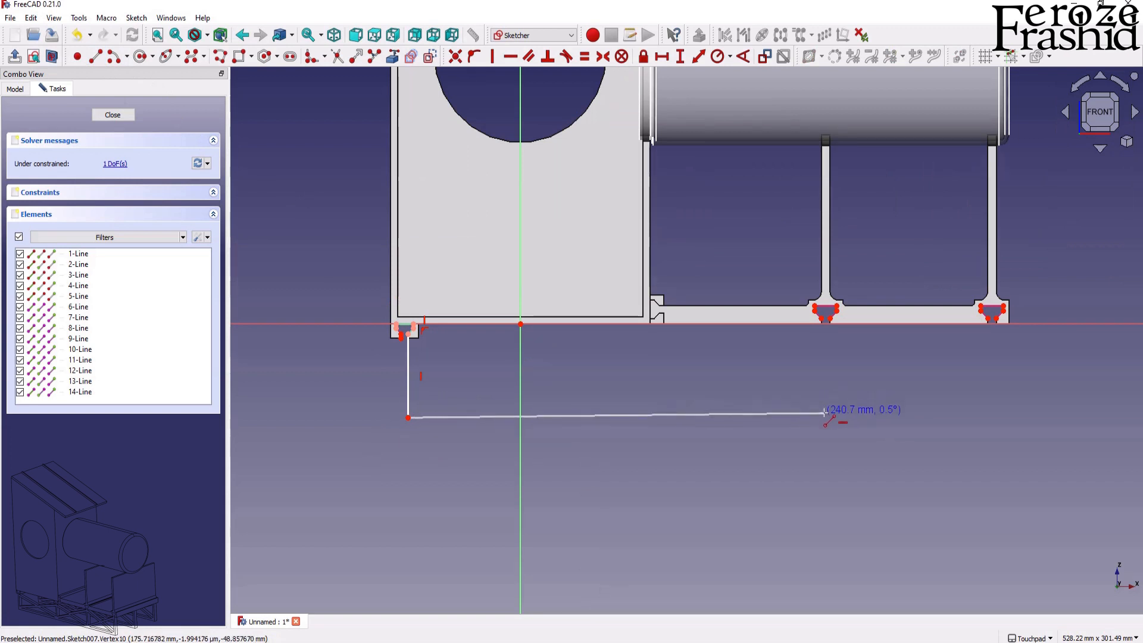
{"action": "left_click", "coordinate": [820, 418]}
Trace the base's middle slot profile with a polyline that rises from the end of the horizontal line.
{"action": "scroll", "coordinate": [837, 386], "scroll_direction": "up", "scroll_amount": 4}
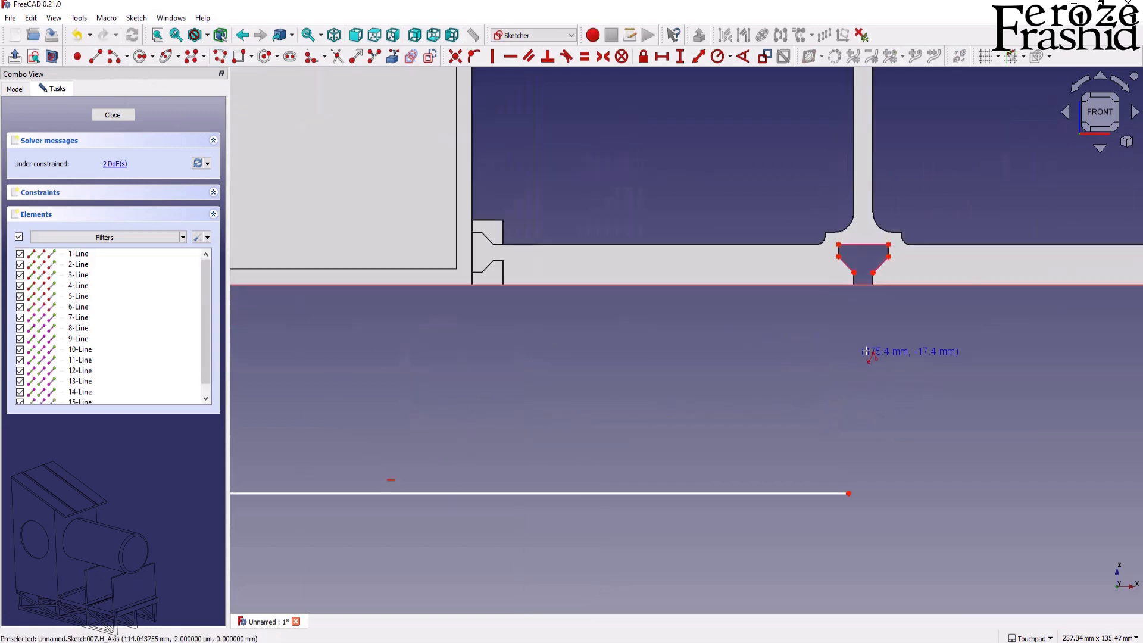
{"action": "scroll", "coordinate": [854, 292], "scroll_direction": "up", "scroll_amount": 4}
{"action": "left_click", "coordinate": [853, 250]}
{"action": "left_click", "coordinate": [819, 214]}
{"action": "left_click", "coordinate": [819, 188]}
{"action": "left_click", "coordinate": [930, 187]}
{"action": "left_click", "coordinate": [930, 214]}
{"action": "left_click", "coordinate": [895, 250]}
Complete the frame outline with the middle leg's second side, a leg into the front-end slot and a long bottom line, and close the sketch.
{"action": "scroll", "coordinate": [887, 238], "scroll_direction": "down", "scroll_amount": 4}
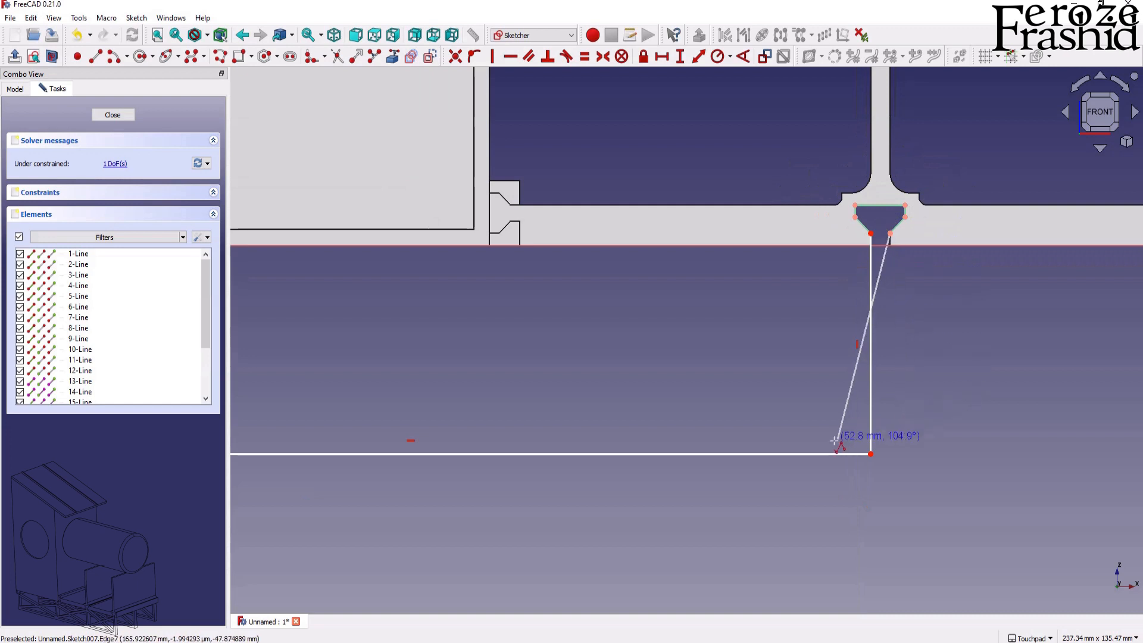
{"action": "scroll", "coordinate": [860, 453], "scroll_direction": "down", "scroll_amount": 2}
{"action": "left_click", "coordinate": [864, 450]}
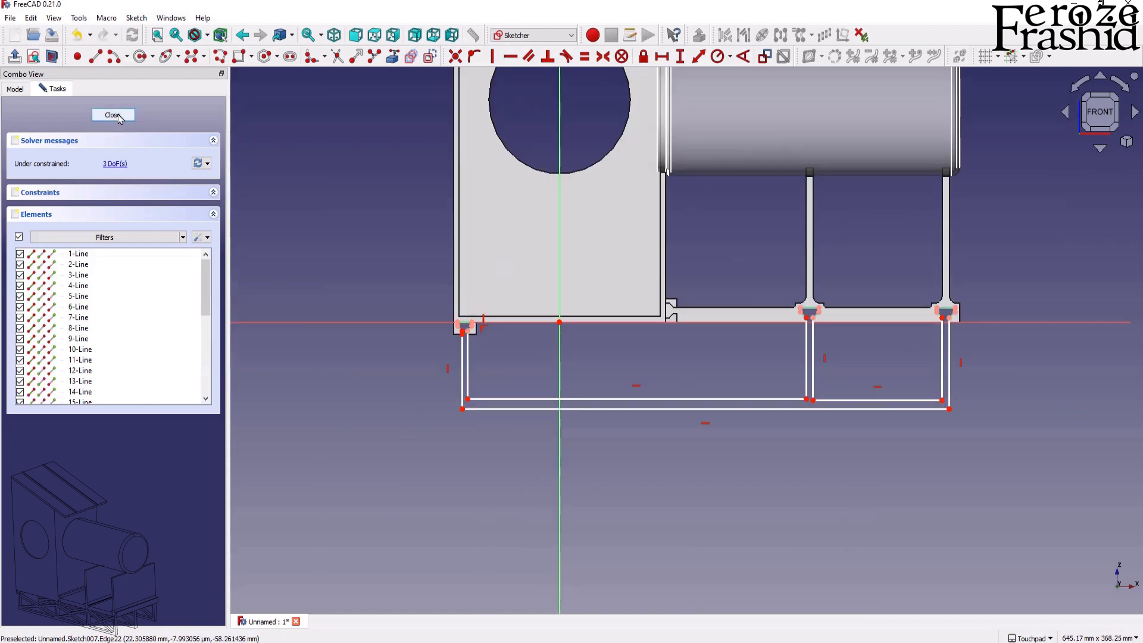
{"action": "left_click", "coordinate": [113, 115]}
Duplicate the grooved rail under the cab's rear edge, copying only the fusion without its dependencies.
{"action": "left_click", "coordinate": [67, 191]}
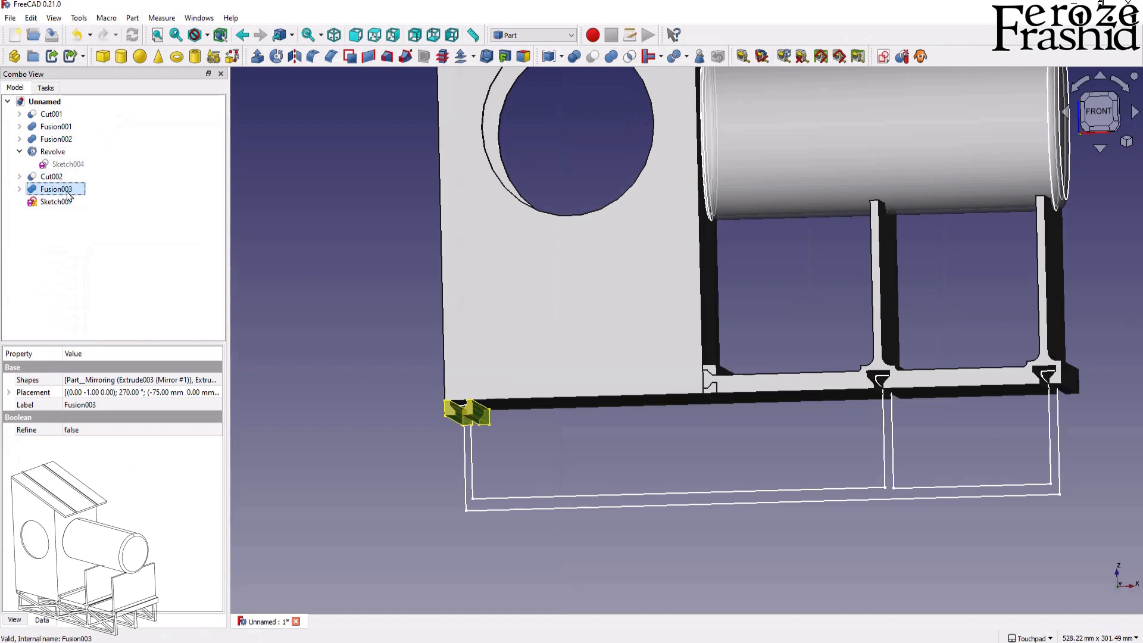
{"action": "key", "text": "ctrl+c"}
{"action": "left_click", "coordinate": [360, 398]}
{"action": "left_click", "coordinate": [360, 386]}
{"action": "left_click", "coordinate": [360, 373]}
{"action": "left_click", "coordinate": [360, 361]}
{"action": "left_click", "coordinate": [359, 237]}
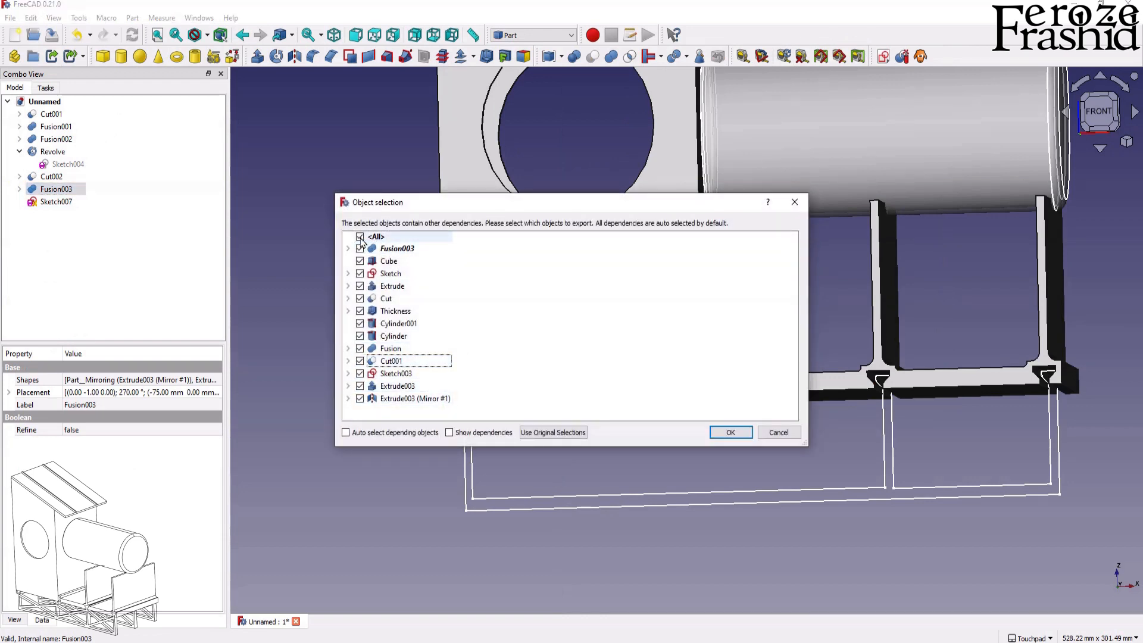
{"action": "left_click", "coordinate": [730, 433]}
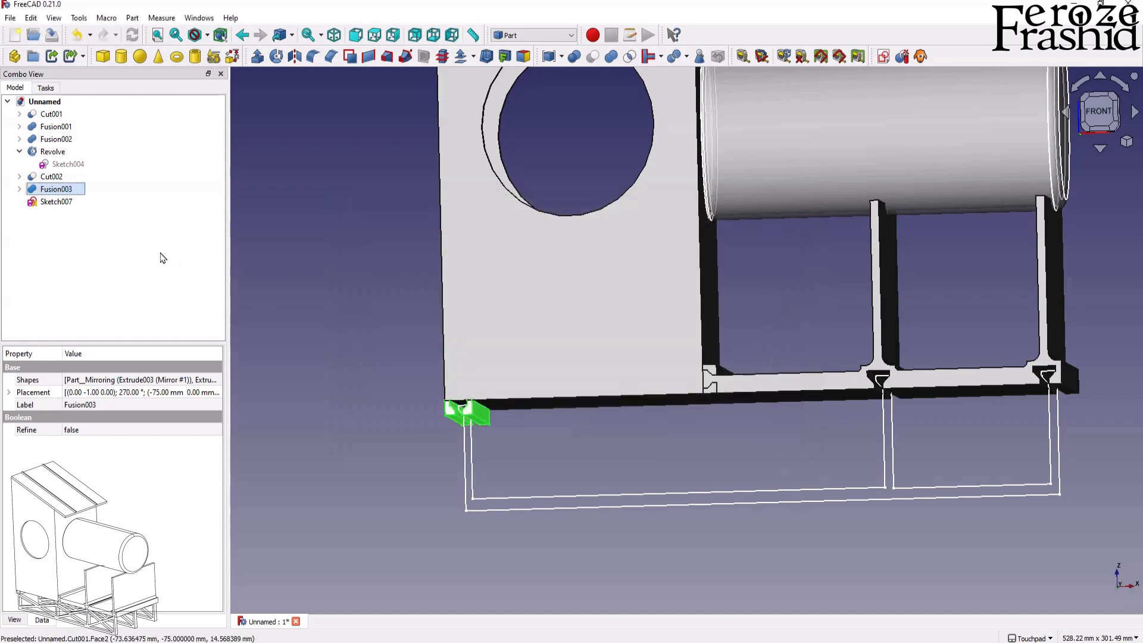
{"action": "key", "text": "ctrl+v"}
Transform the copied rail along X to 59 mm, flush with the cab's front lower edge, and finish the transform.
{"action": "right_click", "coordinate": [47, 215]}
{"action": "left_click", "coordinate": [116, 224]}
{"action": "left_click_drag", "start_coordinate": [586, 266], "coordinate": [818, 256]}
{"action": "scroll", "coordinate": [723, 372], "scroll_direction": "up", "scroll_amount": 9}
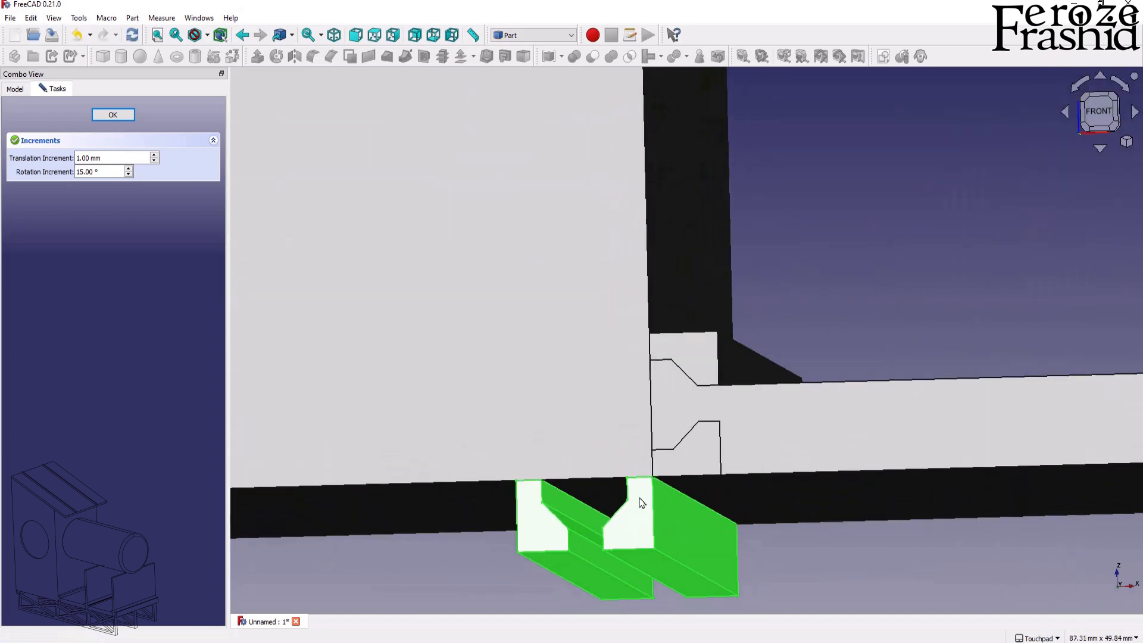
{"action": "scroll", "coordinate": [636, 495], "scroll_direction": "down", "scroll_amount": 8}
{"action": "key", "text": "Return"}
{"action": "scroll", "coordinate": [459, 280], "scroll_direction": "down", "scroll_amount": 3}
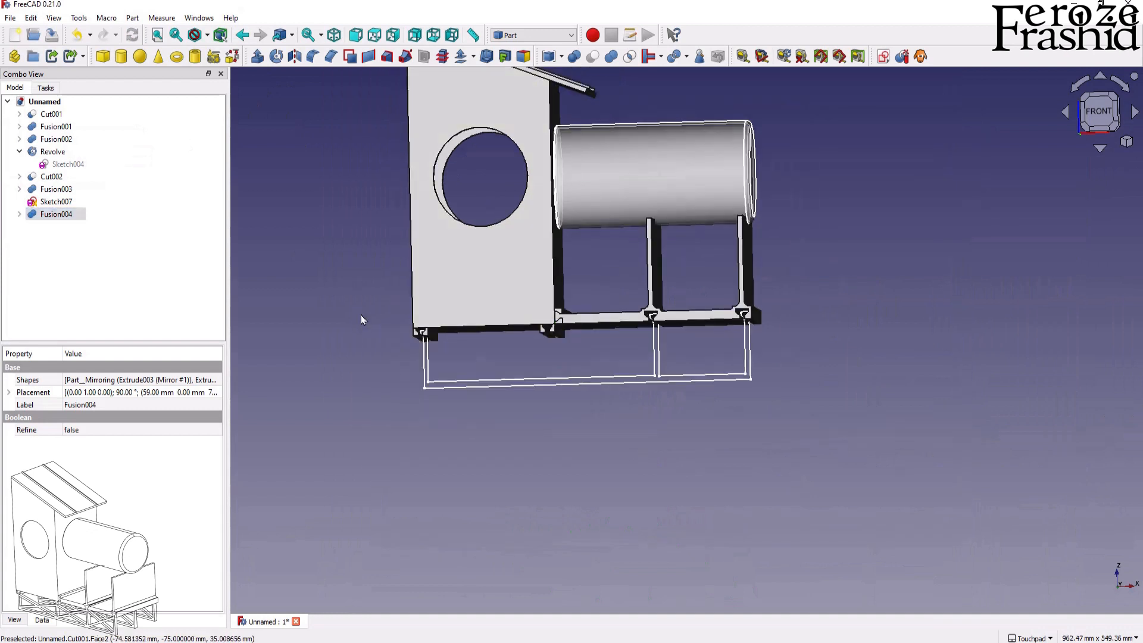
Reopen the frame sketch and reference the slanted groove edges of the rail under the cab's front edge as external geometry.
{"action": "scroll", "coordinate": [583, 321], "scroll_direction": "up", "scroll_amount": 4}
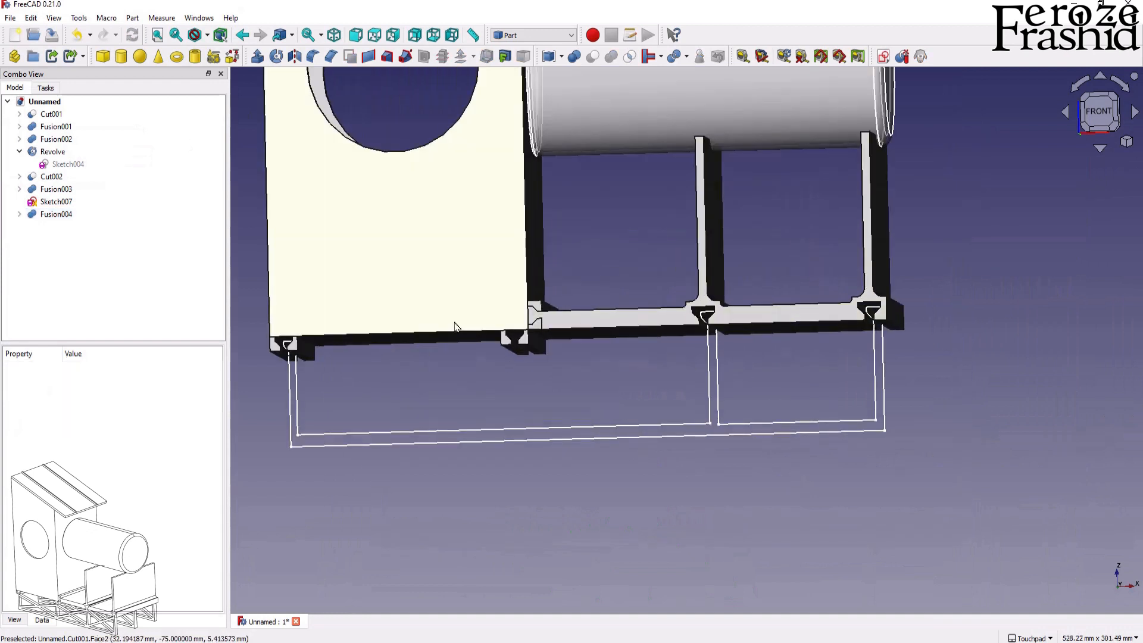
{"action": "scroll", "coordinate": [454, 326], "scroll_direction": "up", "scroll_amount": 2}
{"action": "left_click", "coordinate": [53, 201]}
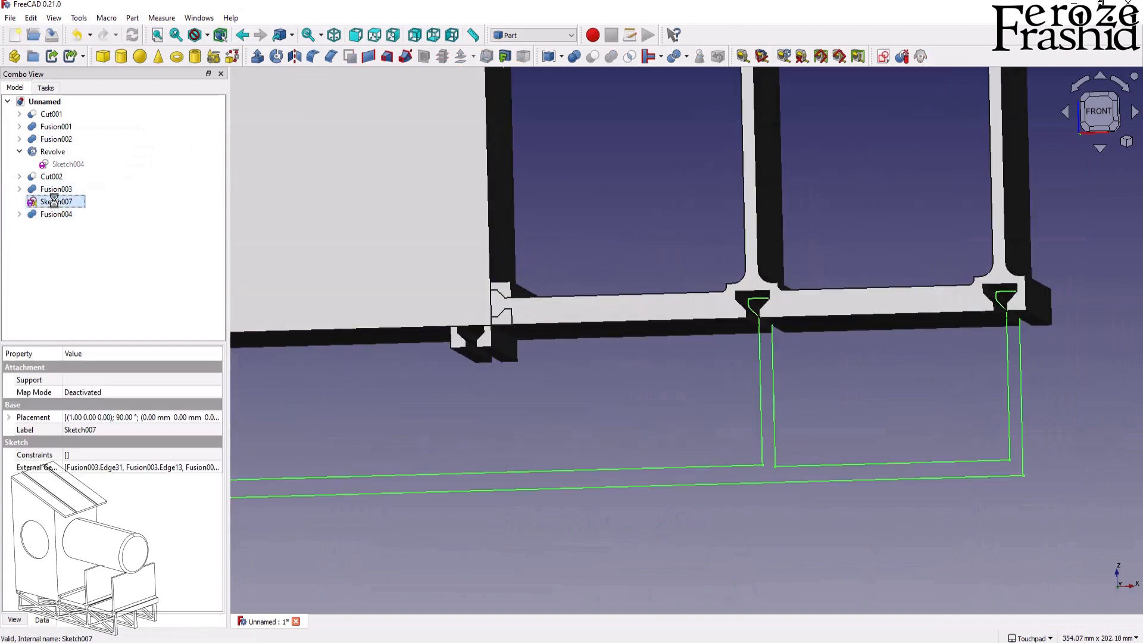
{"action": "double_click", "coordinate": [53, 201]}
{"action": "scroll", "coordinate": [827, 417], "scroll_direction": "down", "scroll_amount": 3}
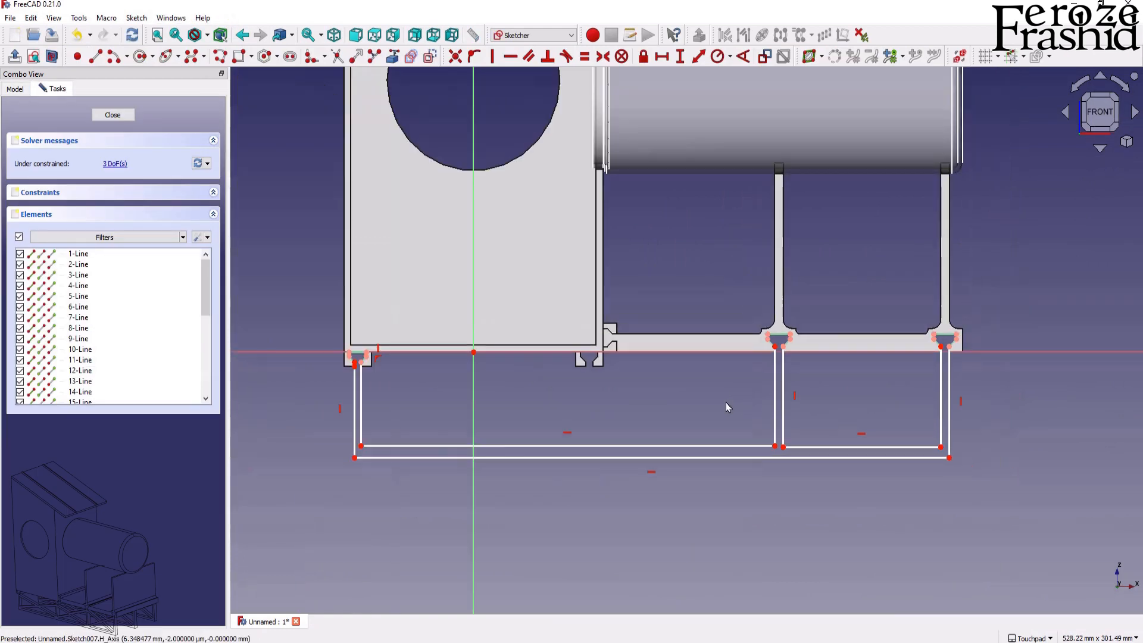
{"action": "scroll", "coordinate": [667, 385], "scroll_direction": "up", "scroll_amount": 1}
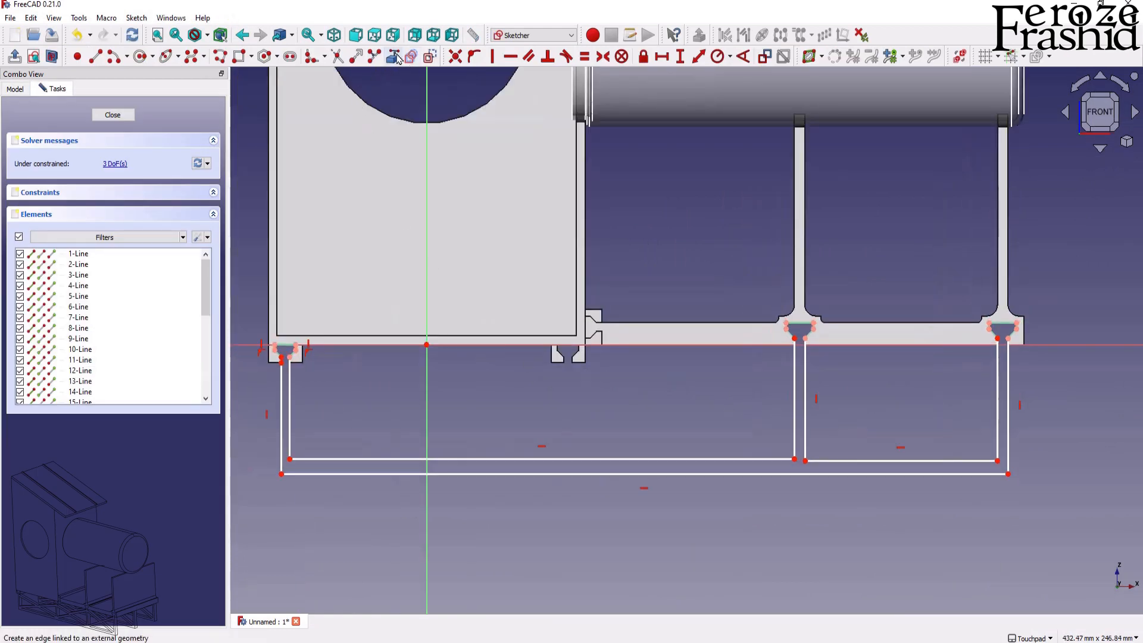
{"action": "scroll", "coordinate": [581, 364], "scroll_direction": "up", "scroll_amount": 3}
{"action": "left_click", "coordinate": [539, 341]}
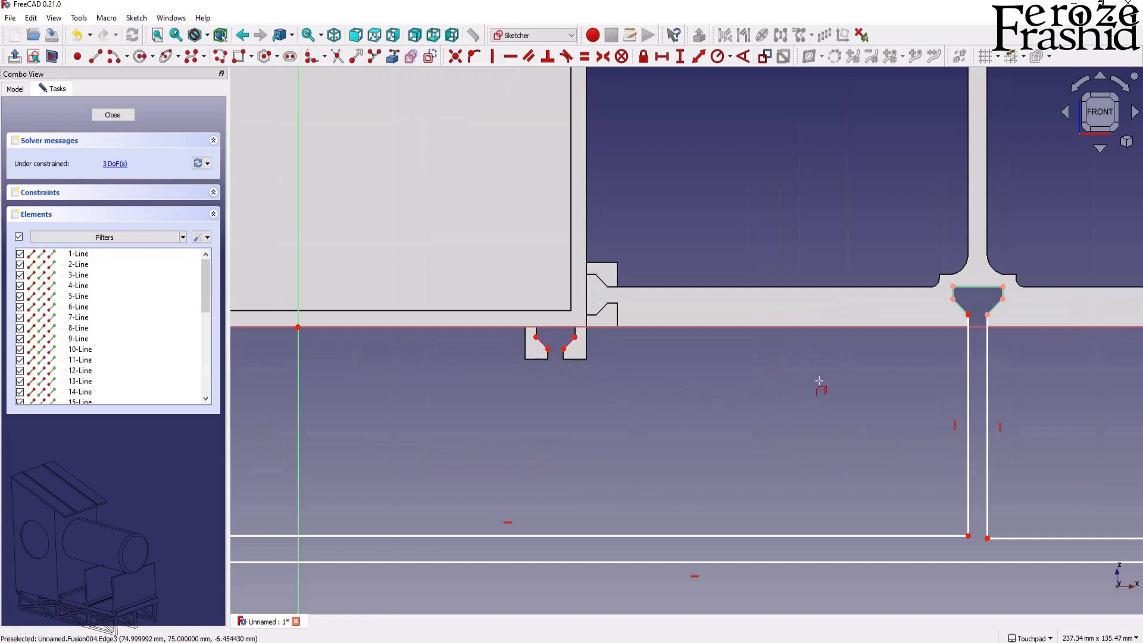
{"action": "scroll", "coordinate": [838, 381], "scroll_direction": "down", "scroll_amount": 2}
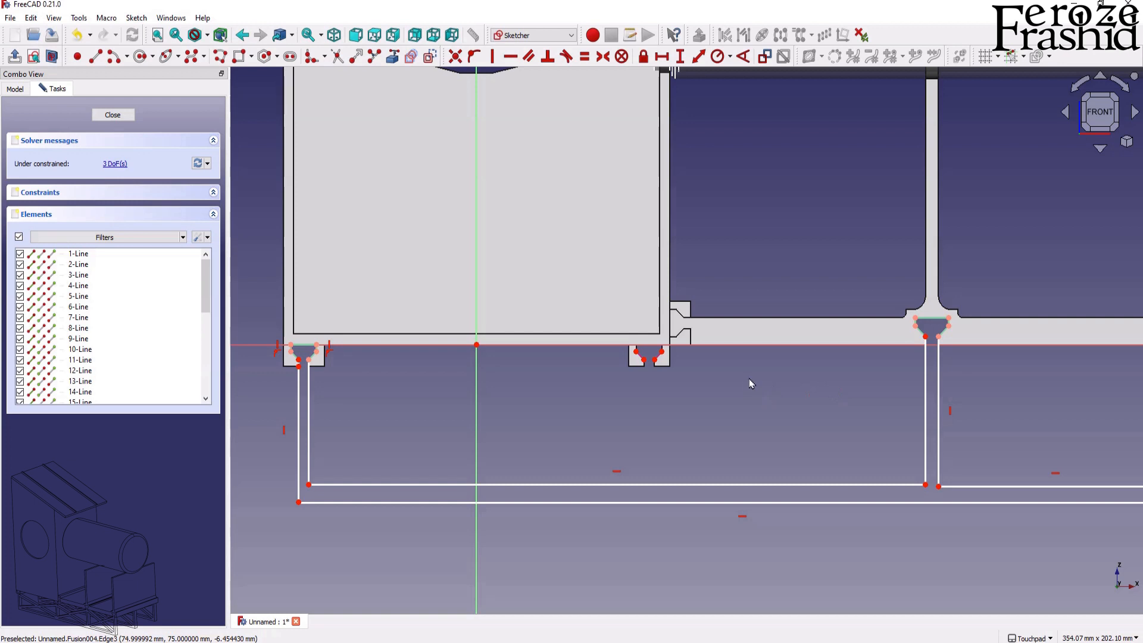
Split the frame's upper horizontal line at two points below the cab's front rail and delete the short segment between them.
{"action": "left_click", "coordinate": [374, 56]}
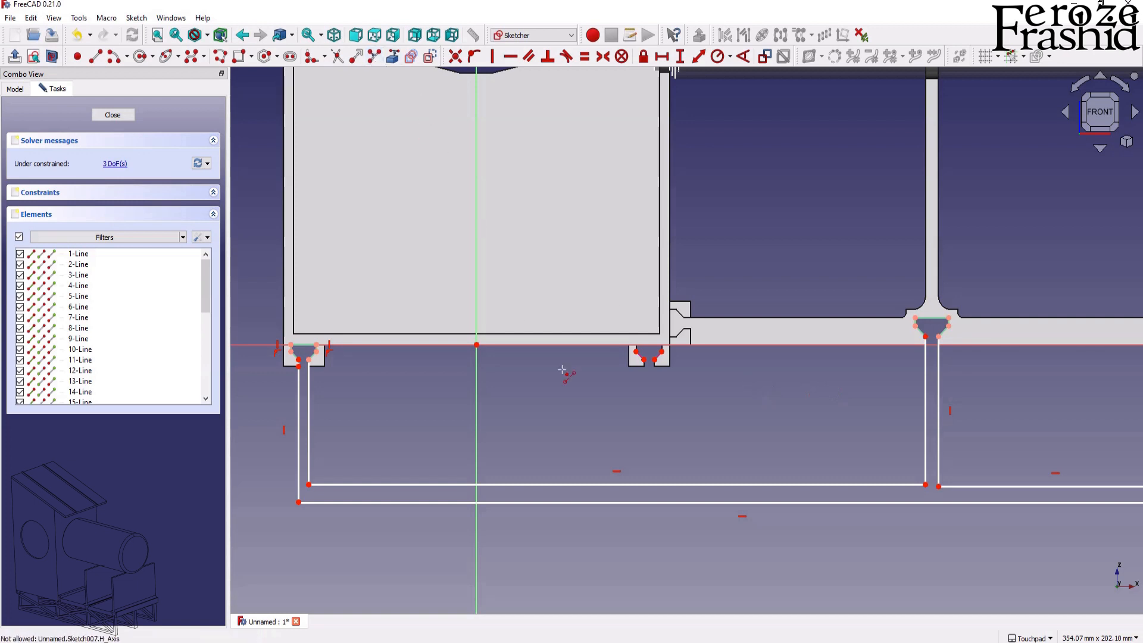
{"action": "left_click", "coordinate": [650, 485]}
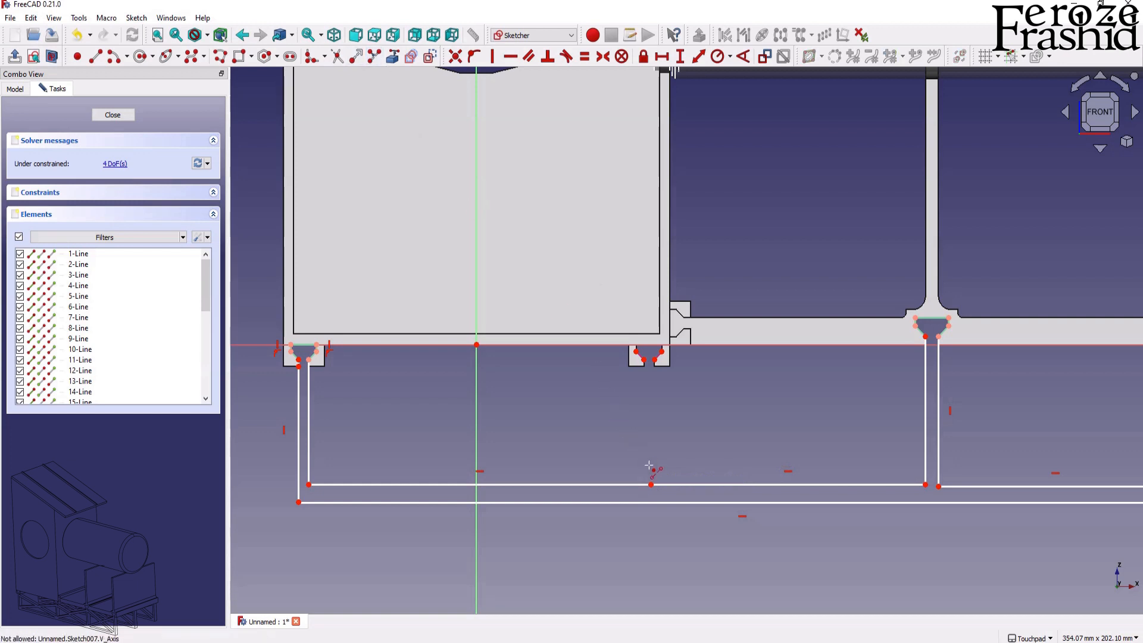
{"action": "left_click", "coordinate": [665, 484]}
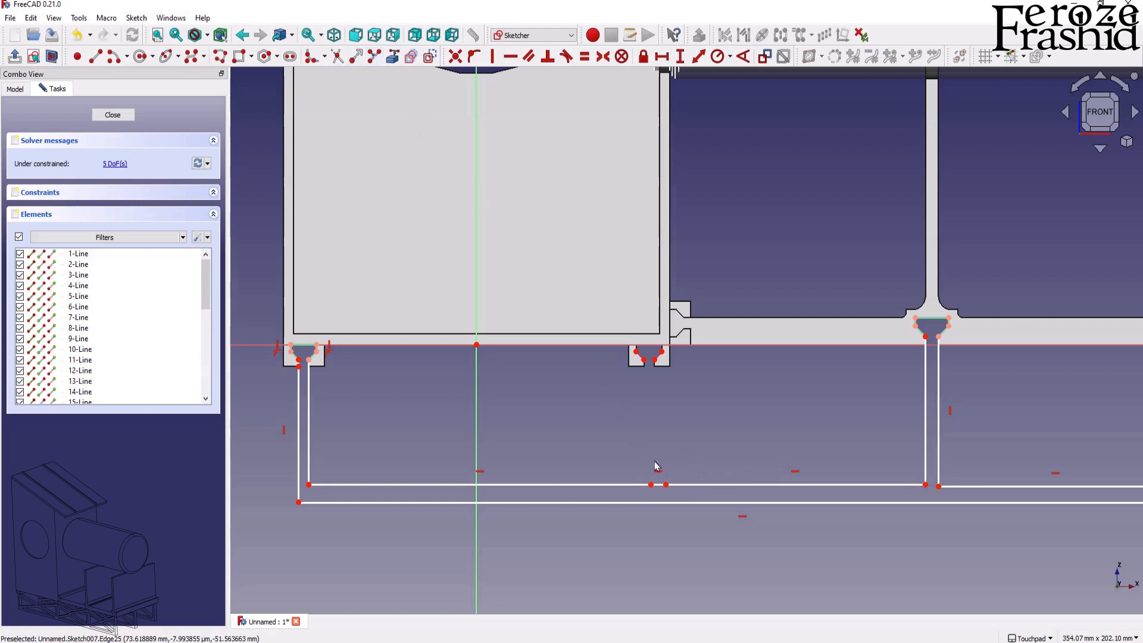
{"action": "scroll", "coordinate": [654, 467], "scroll_direction": "up", "scroll_amount": 2}
{"action": "left_click", "coordinate": [664, 503]}
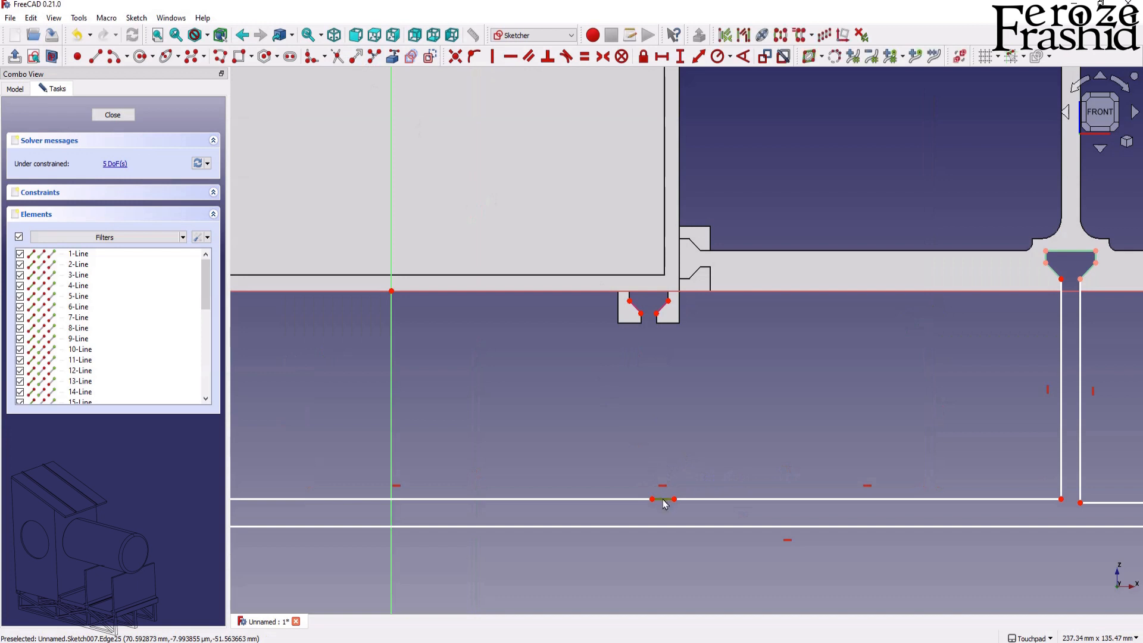
{"action": "key", "text": "Delete"}
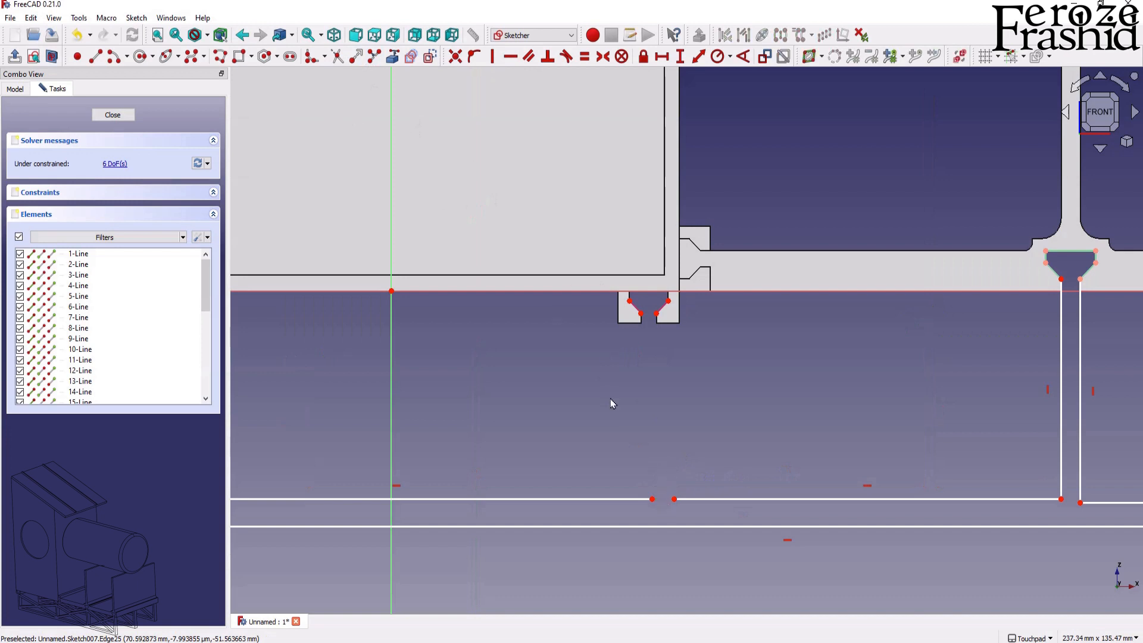
Connect the gap in the frame's upper line to the cab's front rail groove with two vertical posts and trace the groove profile.
{"action": "left_click", "coordinate": [95, 57]}
{"action": "left_click", "coordinate": [651, 499]}
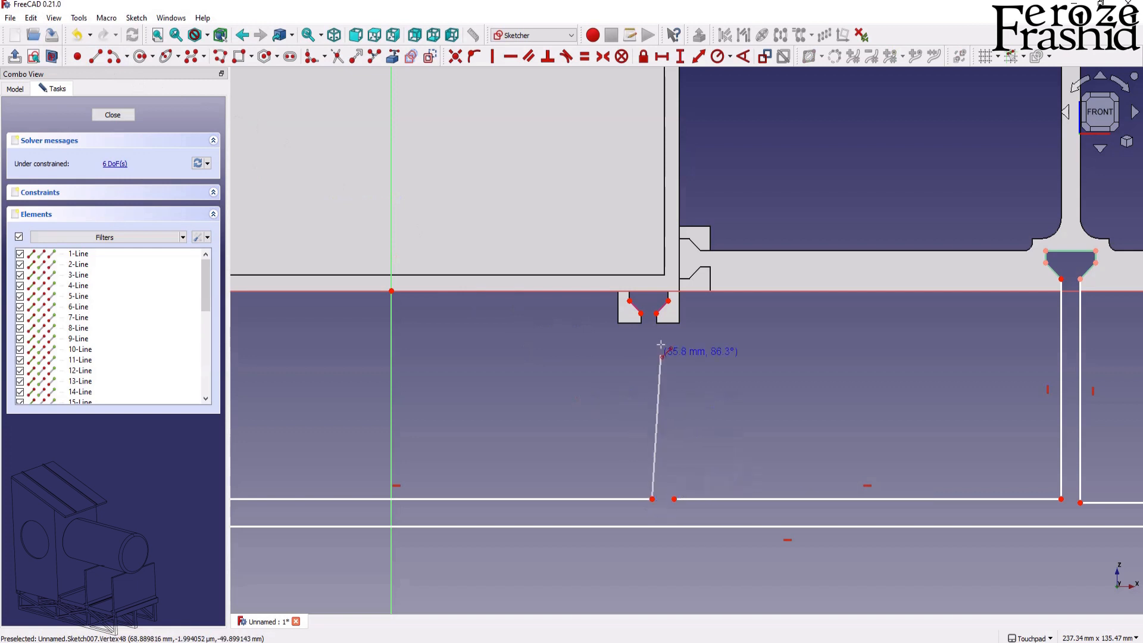
{"action": "scroll", "coordinate": [657, 339], "scroll_direction": "up", "scroll_amount": 4}
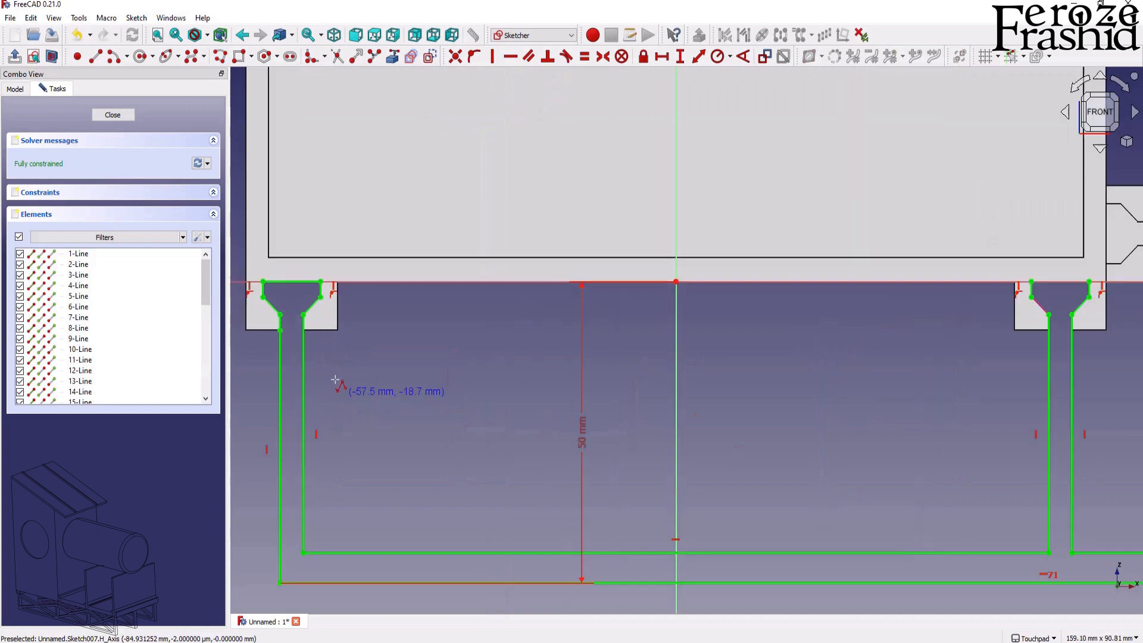
Draw a diagonal brace line about 134 mm long from the rear post's upper end to the lower end of the cab's front post.
{"action": "scroll", "coordinate": [333, 381], "scroll_direction": "up", "scroll_amount": 5}
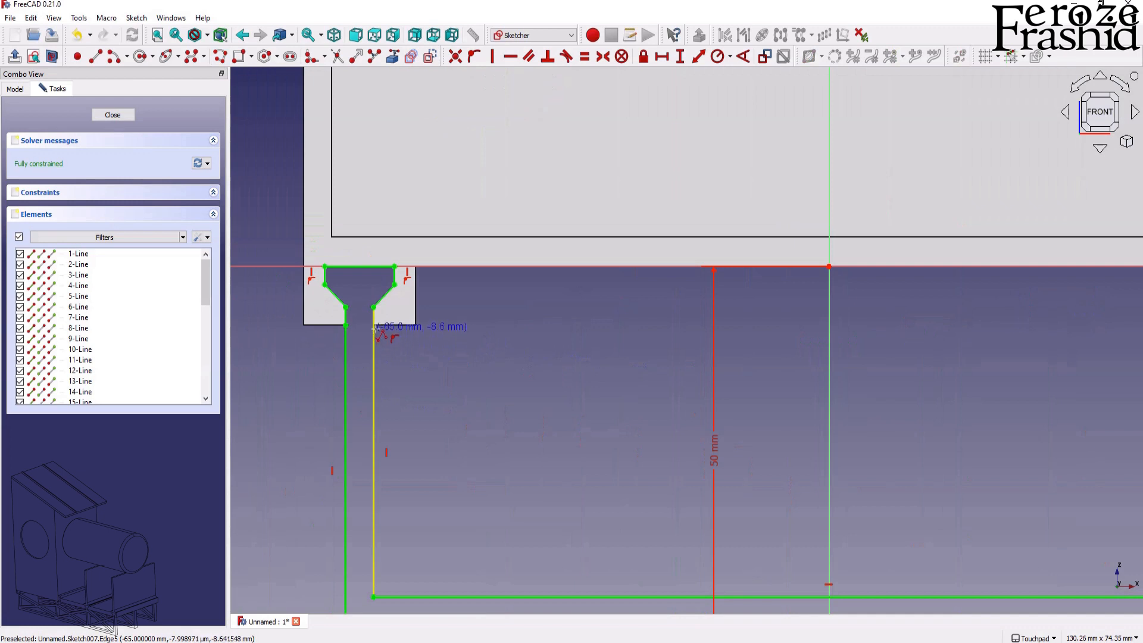
{"action": "left_click", "coordinate": [372, 327]}
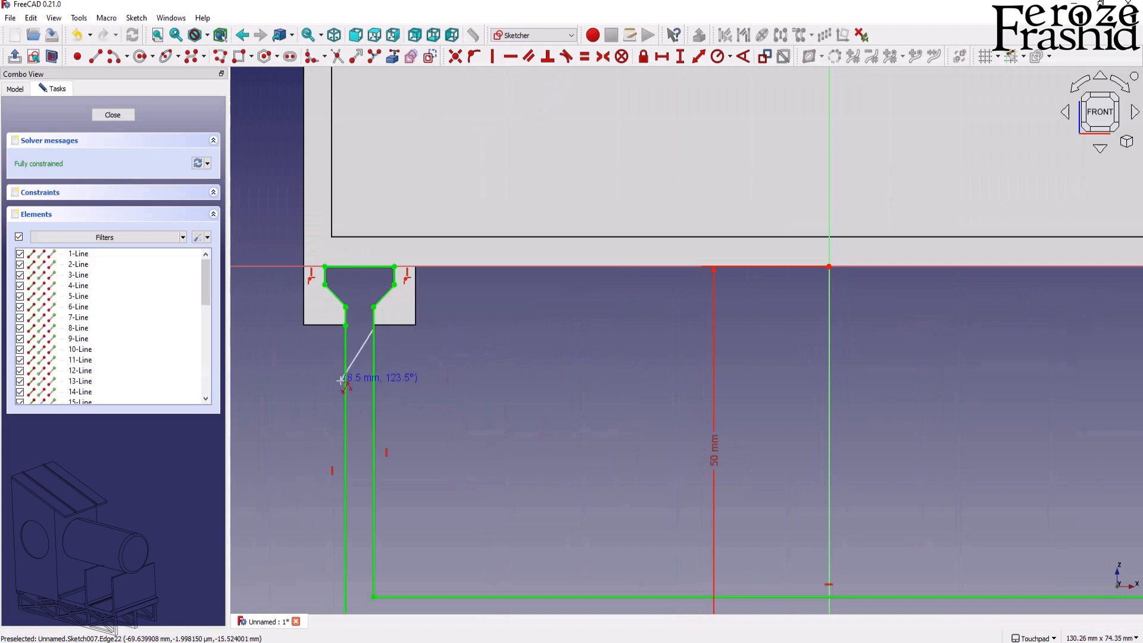
{"action": "scroll", "coordinate": [343, 381], "scroll_direction": "down", "scroll_amount": 3}
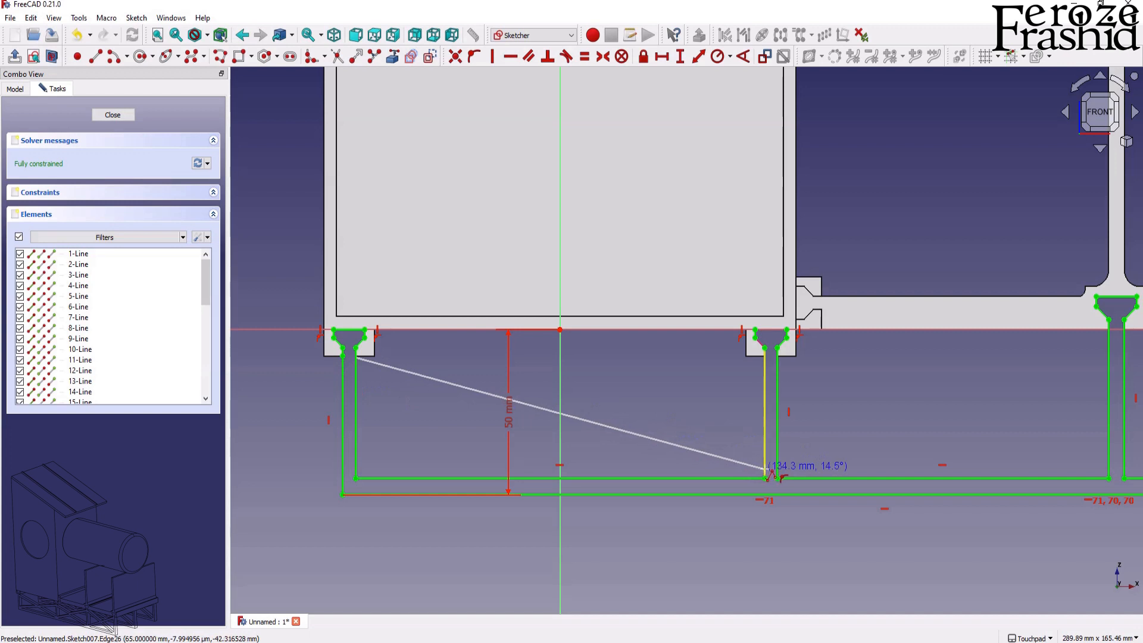
{"action": "left_click", "coordinate": [765, 471]}
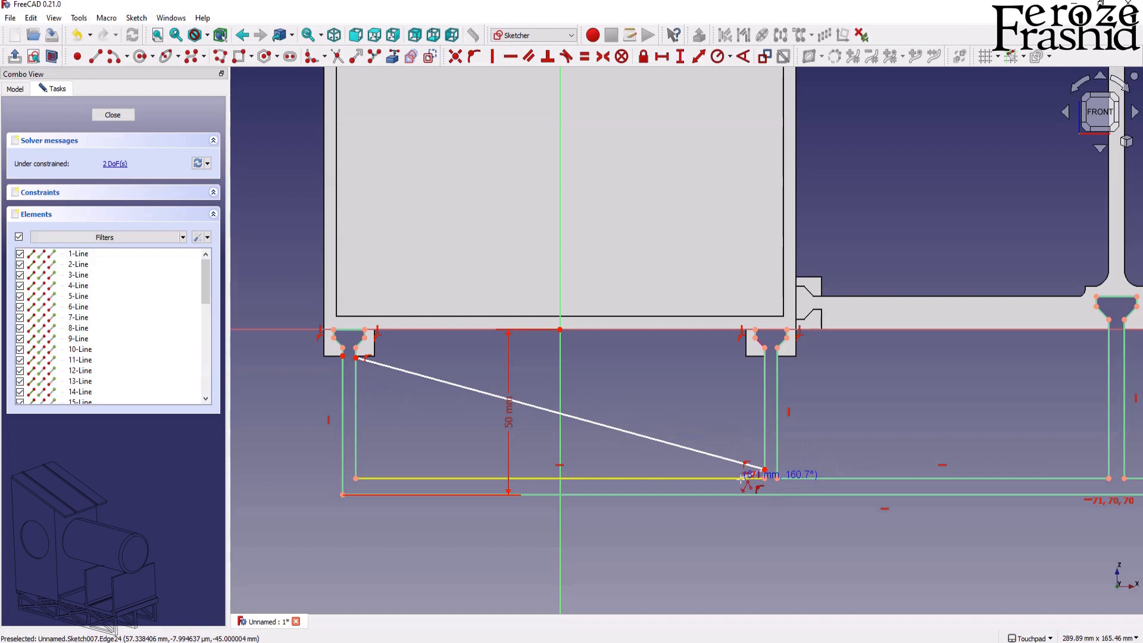
{"action": "right_click", "coordinate": [742, 478]}
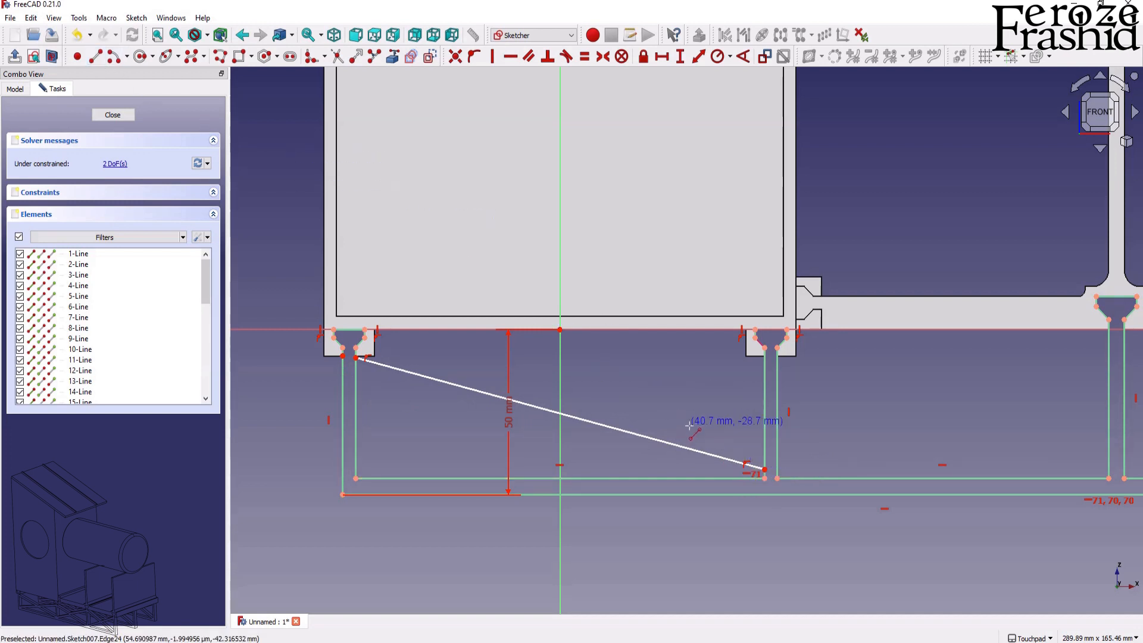
{"action": "left_click", "coordinate": [739, 477]}
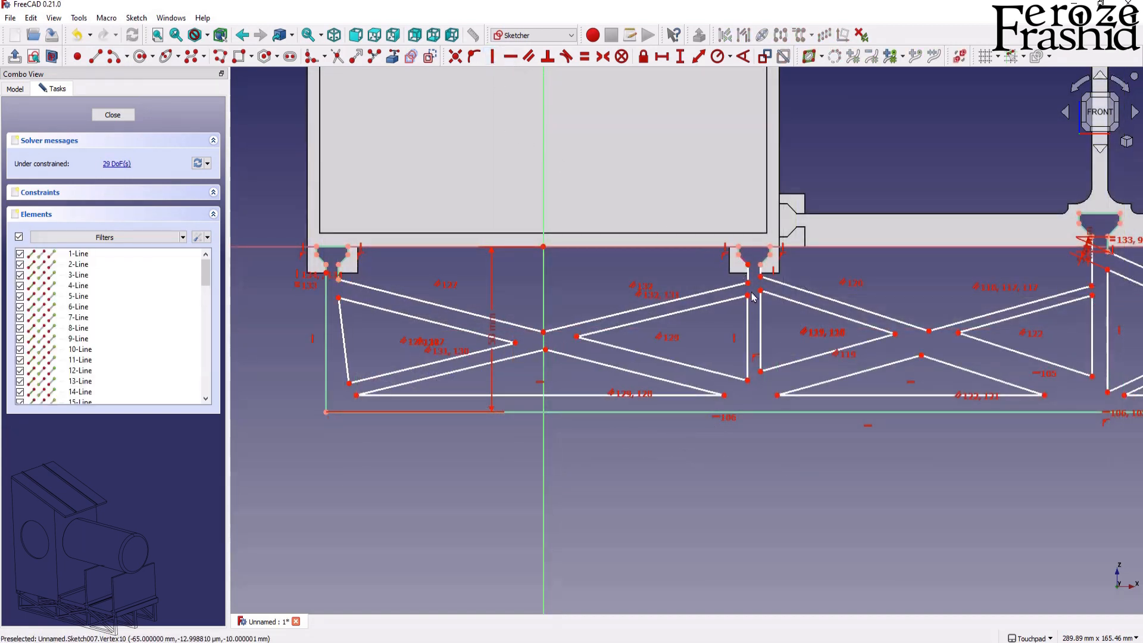
Vertically align the brace endpoints on the post below the cab's front rail and test the freedom of the frame's foremost upper brace.
{"action": "scroll", "coordinate": [749, 285], "scroll_direction": "up", "scroll_amount": 3}
{"action": "left_click", "coordinate": [753, 291]}
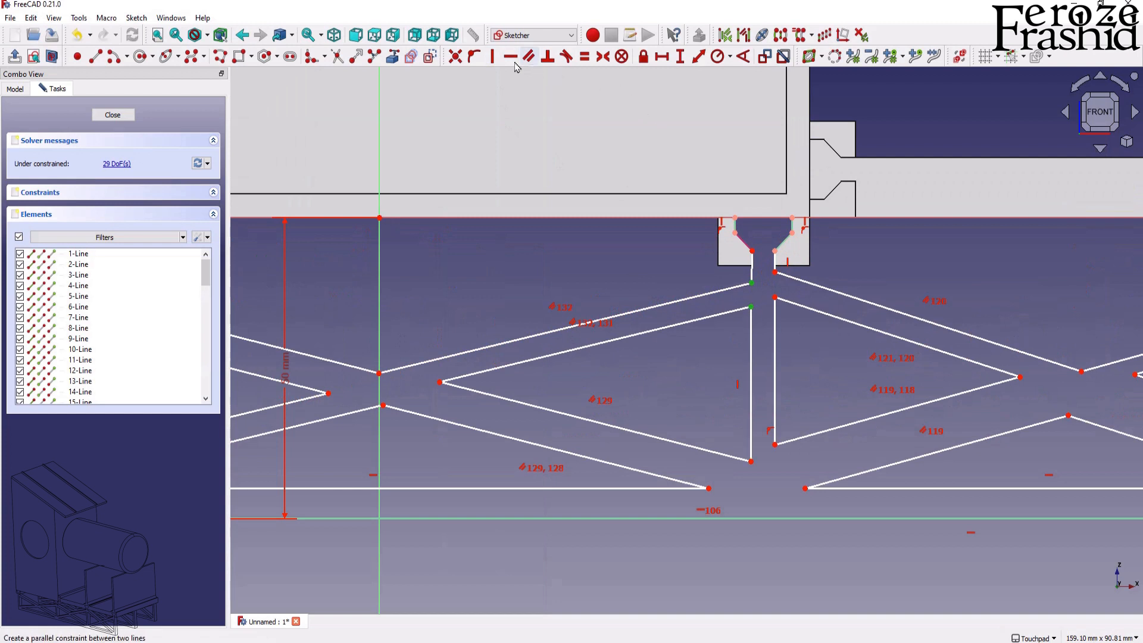
{"action": "left_click", "coordinate": [751, 272]}
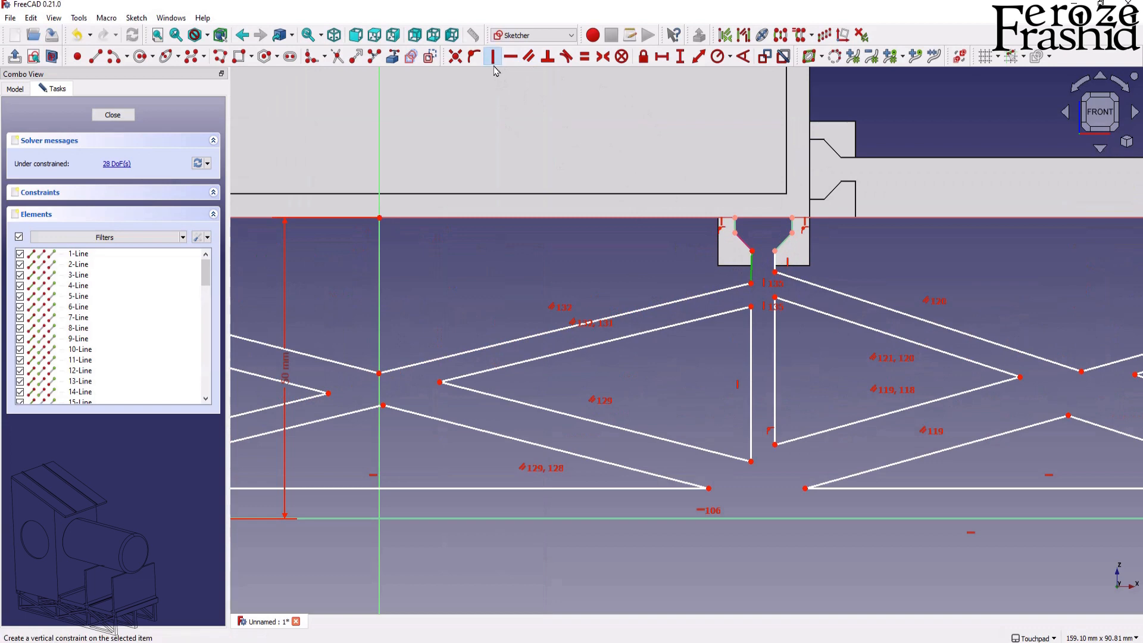
{"action": "mouse_move", "coordinate": [774, 272]}
{"action": "left_mouse_down"}
{"action": "mouse_move", "coordinate": [772, 293]}
{"action": "mouse_move", "coordinate": [773, 275]}
{"action": "left_mouse_up"}
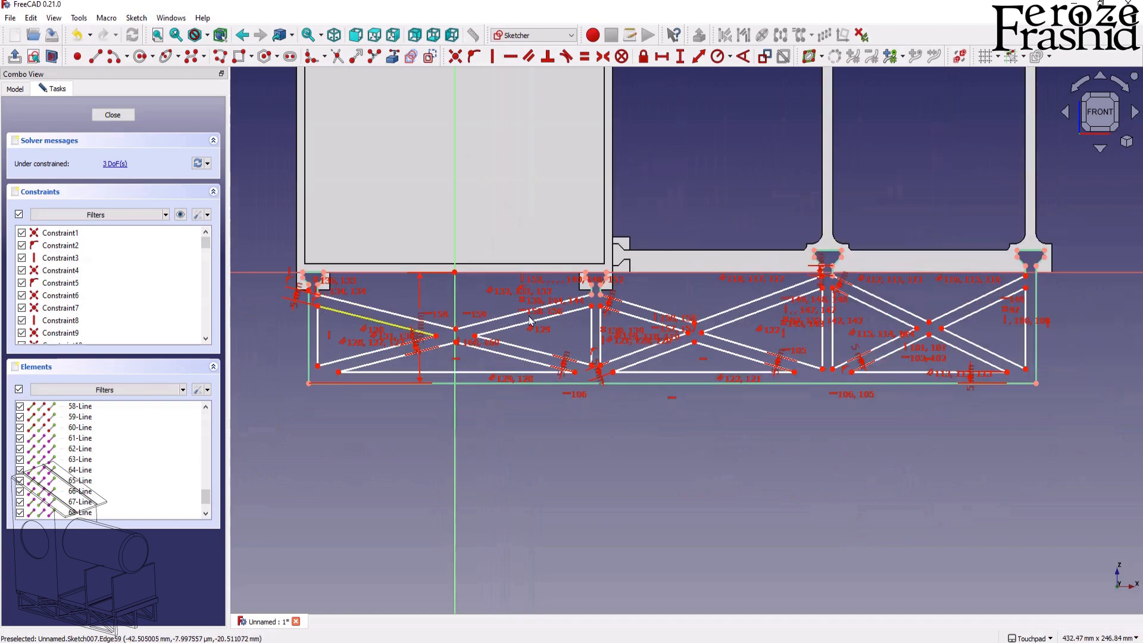
{"action": "scroll", "coordinate": [959, 278], "scroll_direction": "up", "scroll_amount": 3}
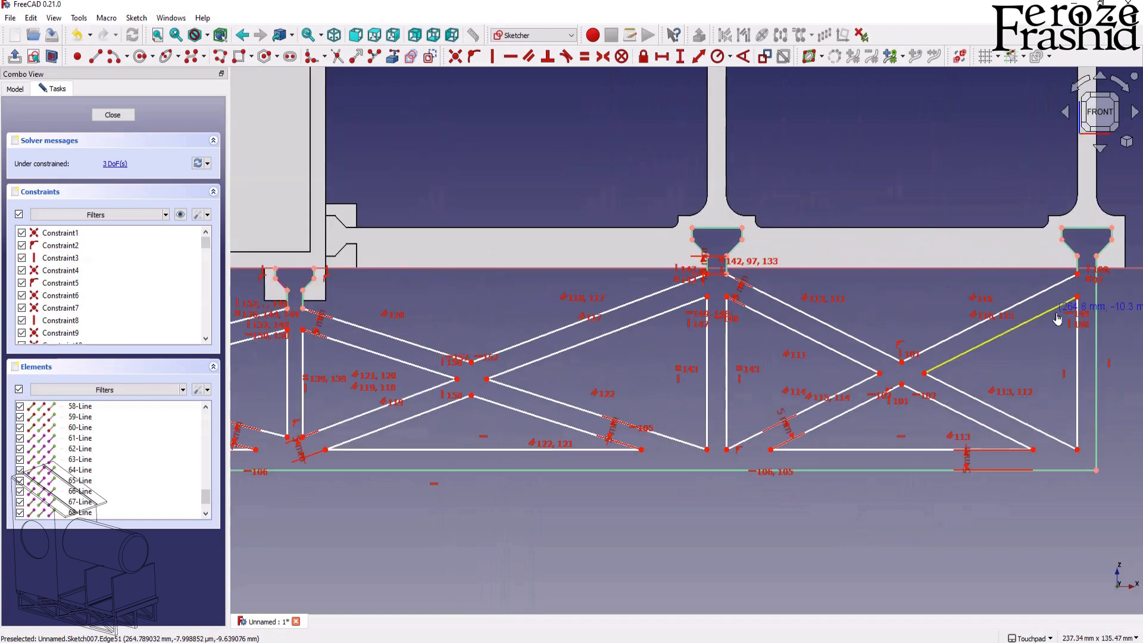
{"action": "left_click_drag", "start_coordinate": [1057, 315], "coordinate": [1056, 310]}
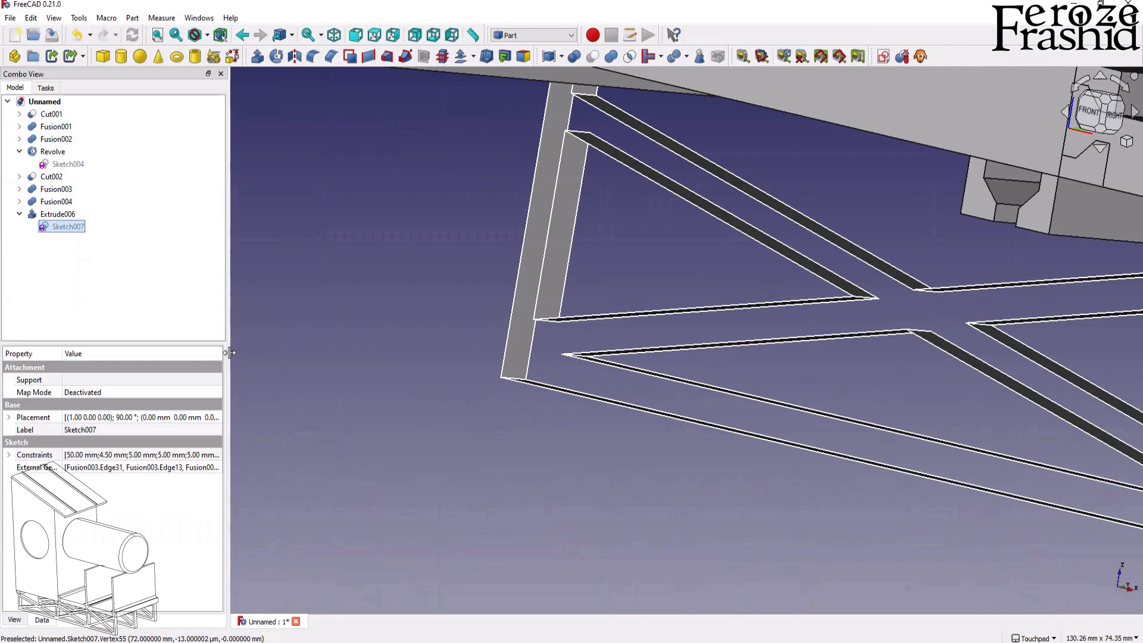
Delete the frame's existing extrusion while keeping its sketch, and make the sketch visible.
{"action": "left_click_drag", "start_coordinate": [57, 213], "coordinate": [55, 203]}
{"action": "left_click", "coordinate": [54, 215]}
{"action": "left_click", "coordinate": [63, 203]}
{"action": "key", "text": "space"}
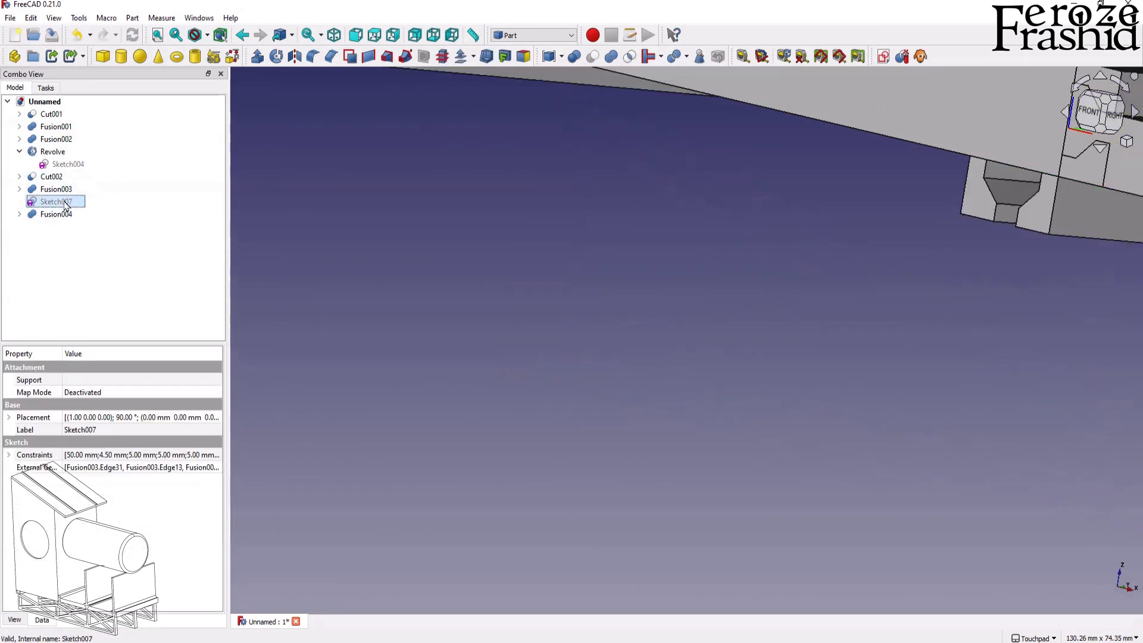
Extrude the frame sketch 8 mm symmetrically along its normal, with solid creation off.
{"action": "left_click", "coordinate": [257, 55]}
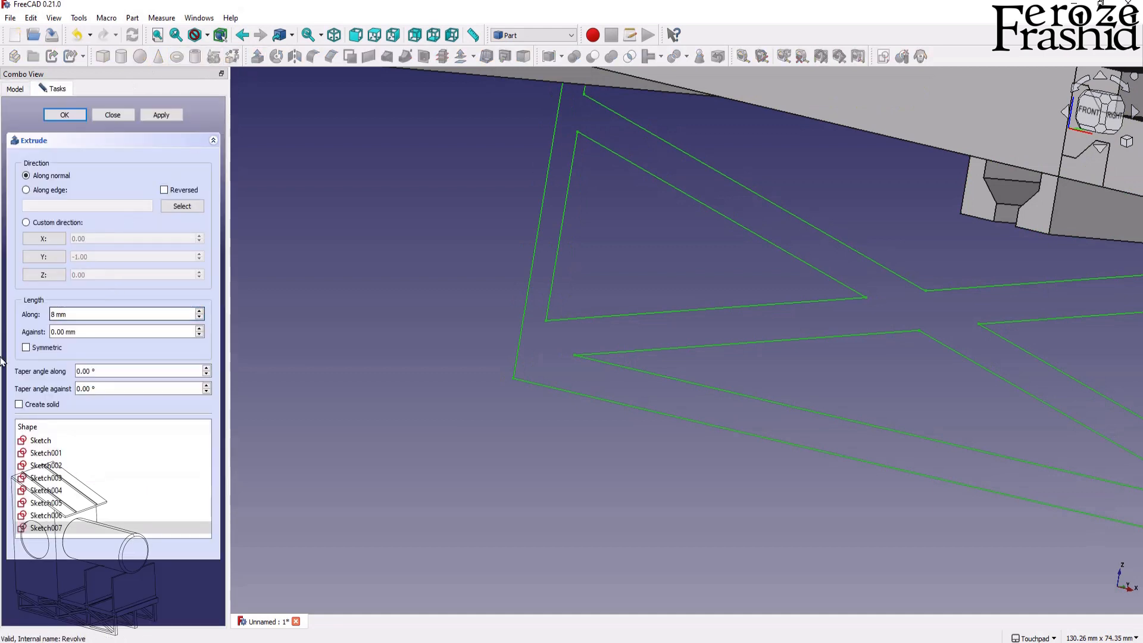
{"action": "left_click", "coordinate": [26, 347]}
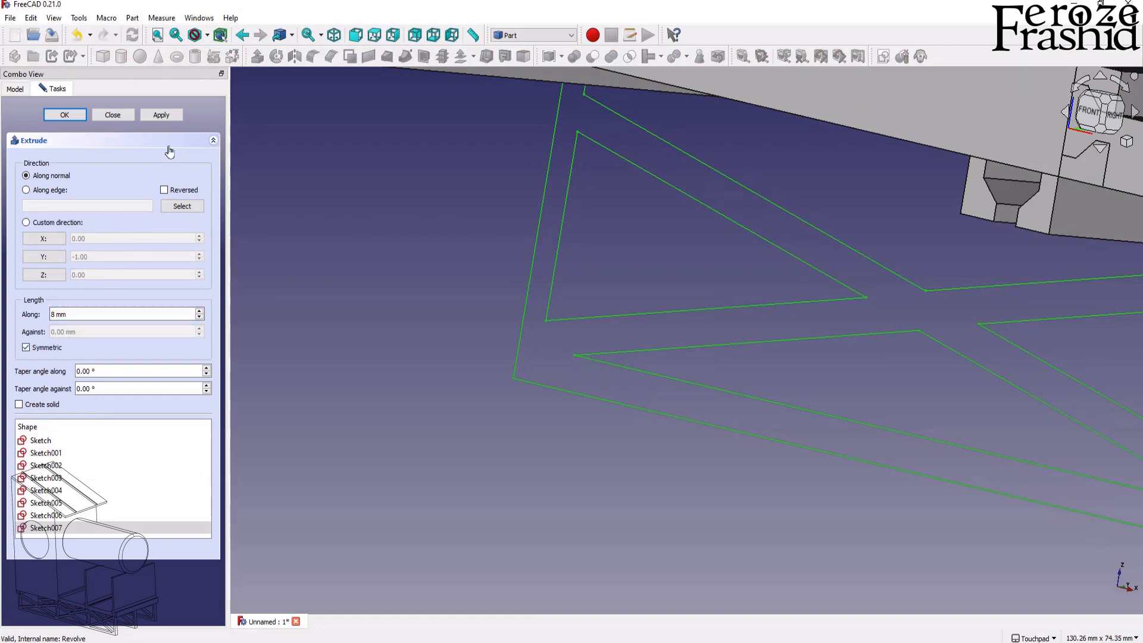
{"action": "left_click", "coordinate": [164, 118]}
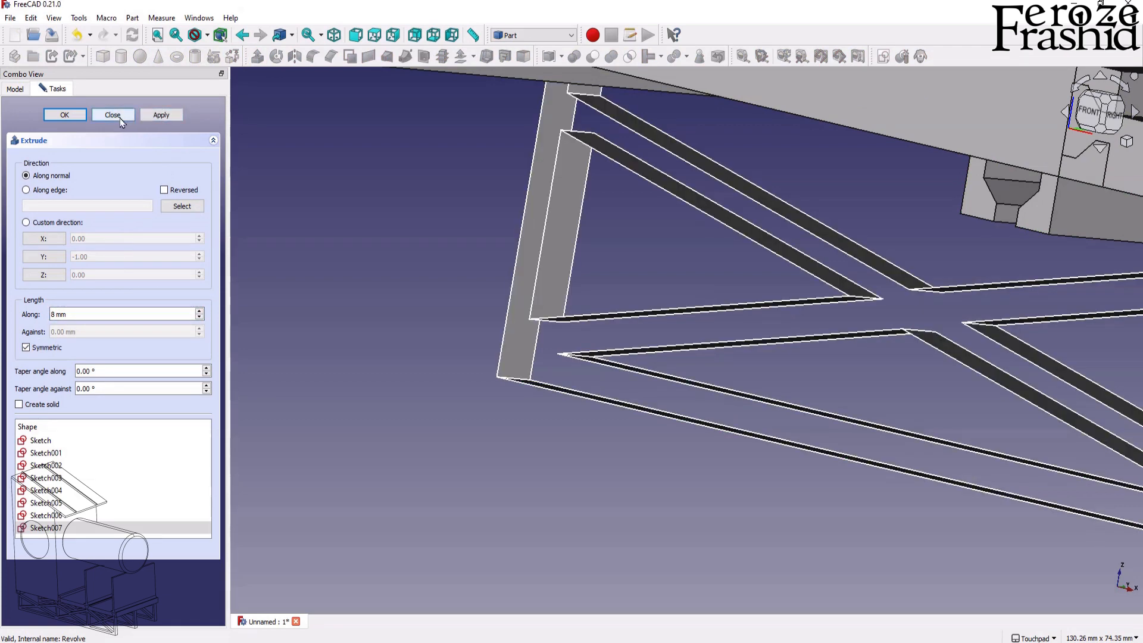
{"action": "left_click", "coordinate": [119, 118]}
Reopen the frame sketch and close its profile with the missing slanted line in the groove under the cab's front rail.
{"action": "scroll", "coordinate": [304, 375], "scroll_direction": "down", "scroll_amount": 3}
{"action": "left_click", "coordinate": [20, 213]}
{"action": "left_click", "coordinate": [64, 227]}
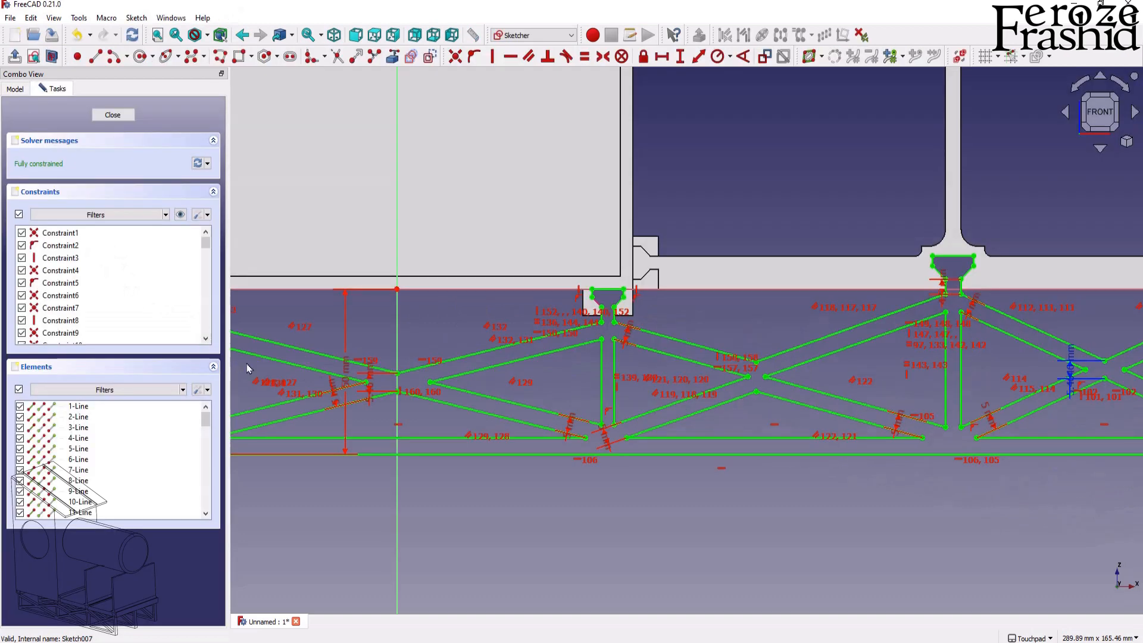
{"action": "scroll", "coordinate": [586, 291], "scroll_direction": "up", "scroll_amount": 3}
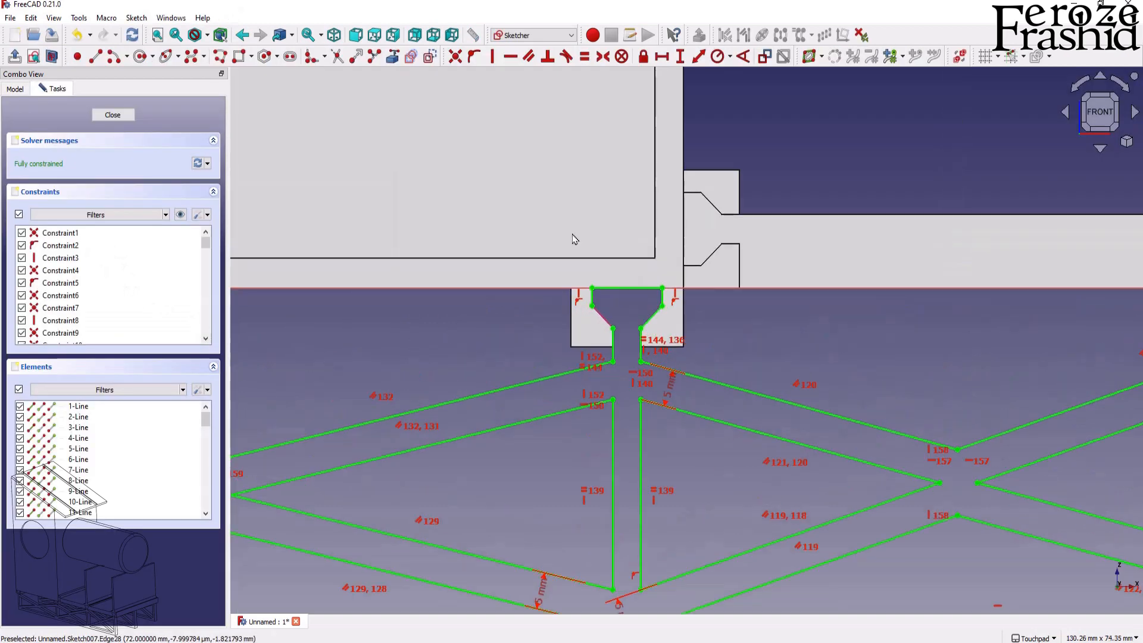
{"action": "left_click", "coordinate": [95, 56]}
{"action": "scroll", "coordinate": [619, 313], "scroll_direction": "up", "scroll_amount": 3}
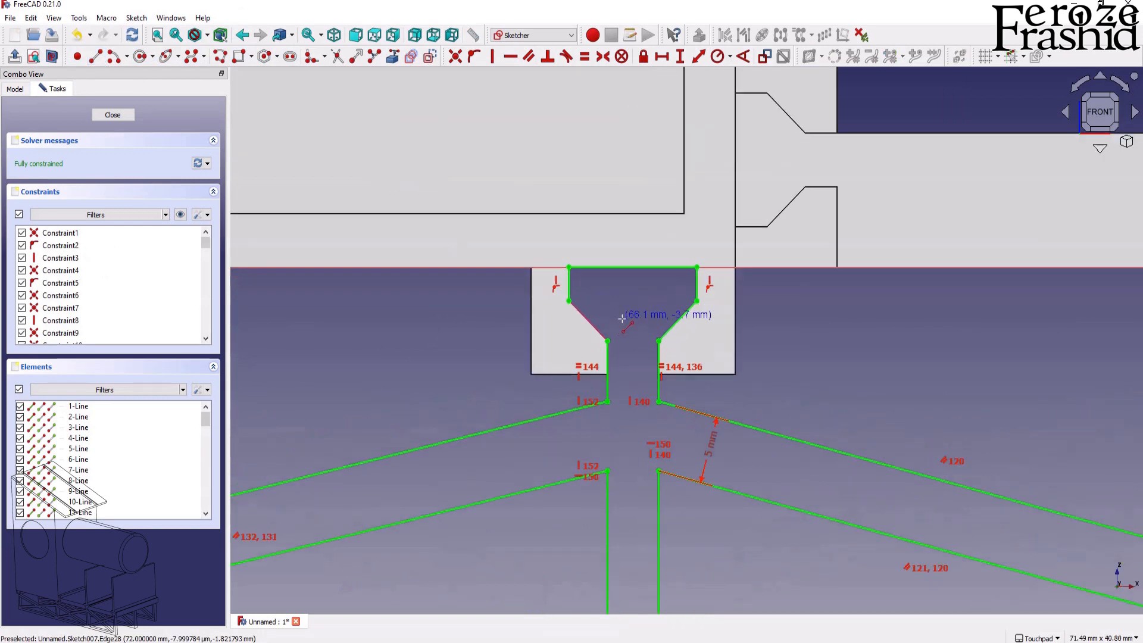
{"action": "left_click", "coordinate": [607, 340]}
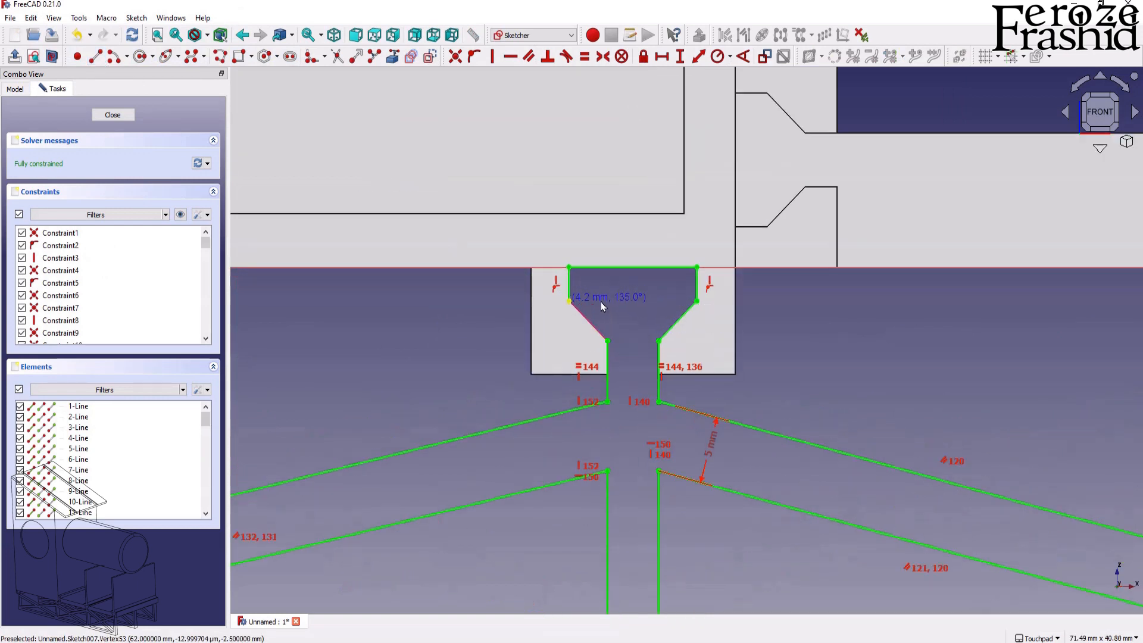
{"action": "left_click", "coordinate": [601, 302]}
{"action": "scroll", "coordinate": [601, 306], "scroll_direction": "down", "scroll_amount": 6}
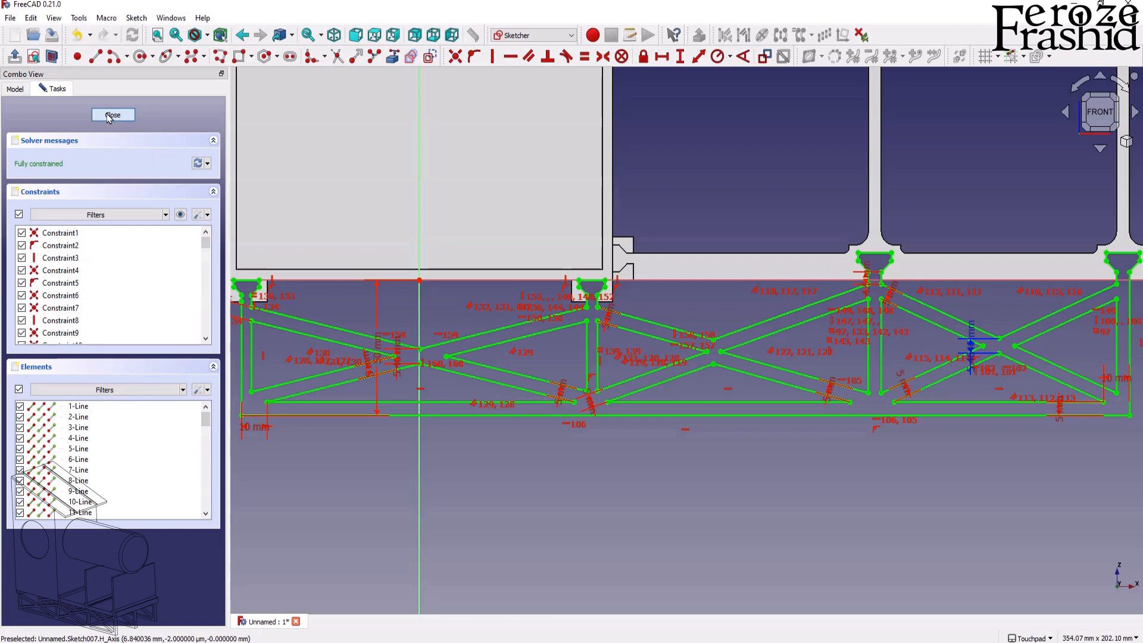
{"action": "key", "text": "Escape"}
Delete the hollow frame extrusion and extrude the sketch again 8 mm symmetrically with Create solid enabled.
{"action": "left_click", "coordinate": [64, 218]}
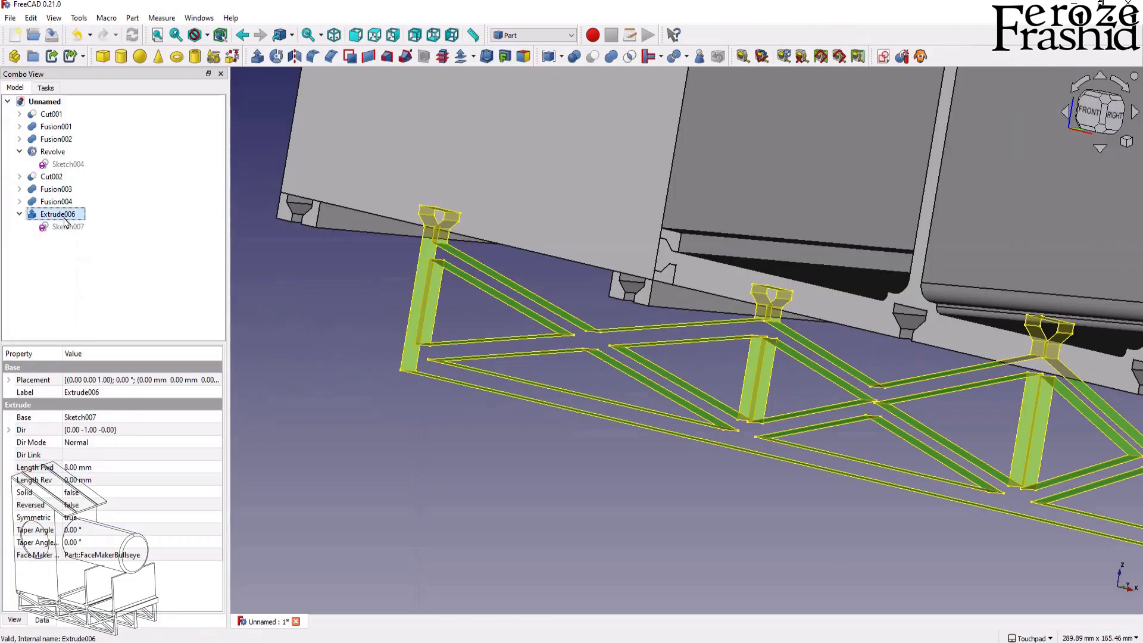
{"action": "key", "text": "Delete"}
{"action": "left_click", "coordinate": [59, 201]}
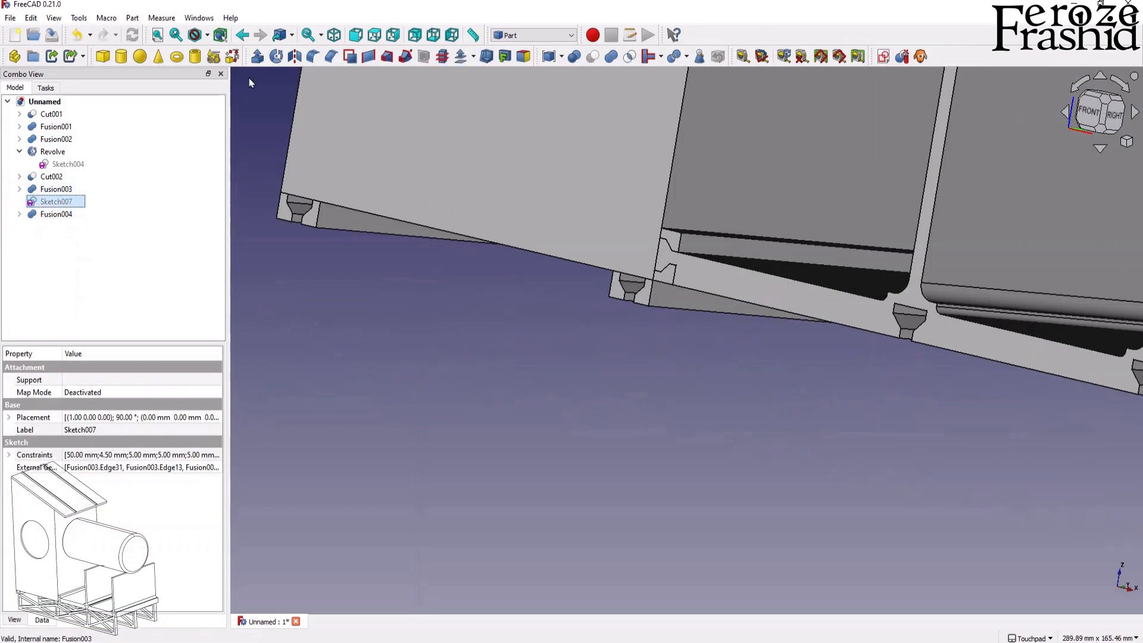
{"action": "left_click", "coordinate": [267, 52]}
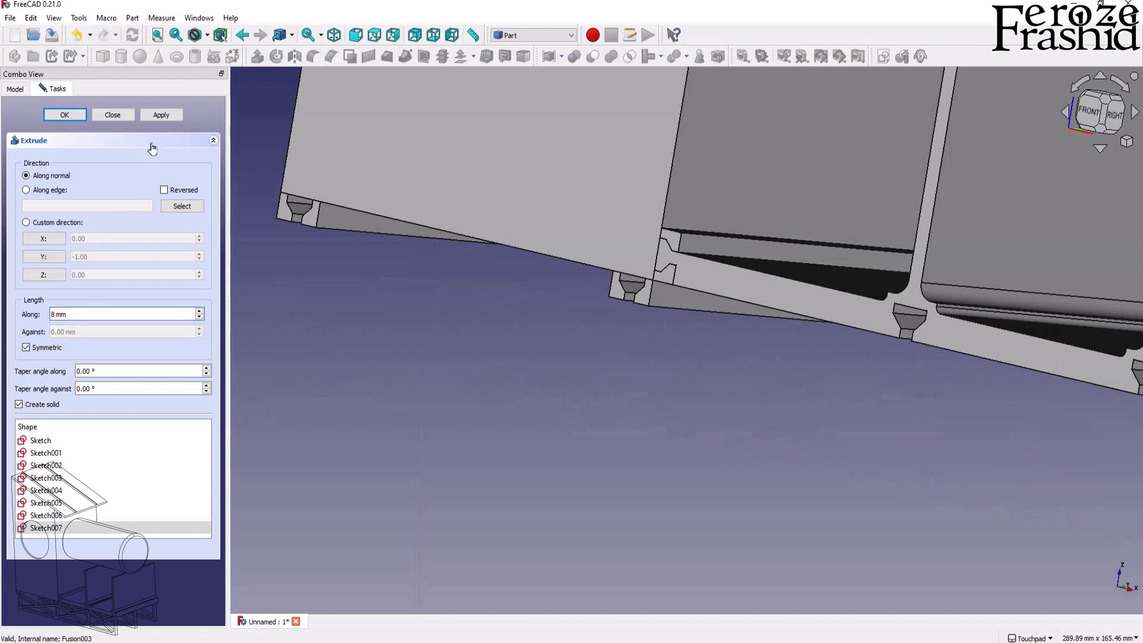
{"action": "left_click", "coordinate": [159, 116]}
{"action": "left_click", "coordinate": [123, 116]}
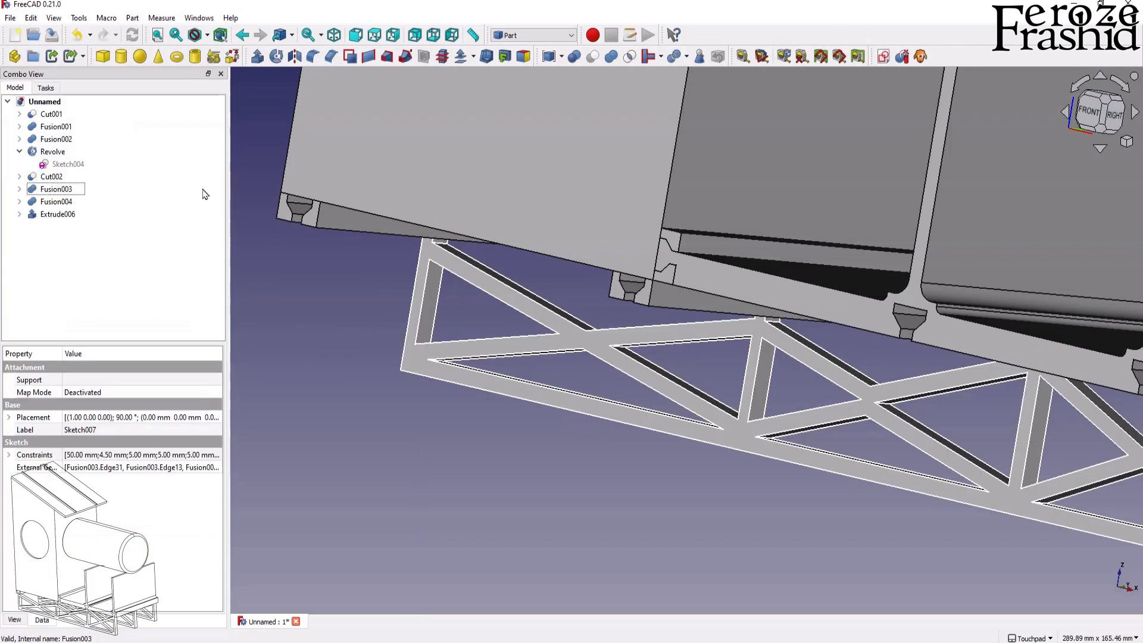
Duplicate the solid frame extrusion twice, copying only the extrusion without its dependencies.
{"action": "left_click", "coordinate": [350, 453]}
{"action": "scroll", "coordinate": [492, 295], "scroll_direction": "down", "scroll_amount": 3}
{"action": "left_click_drag", "start_coordinate": [752, 317], "coordinate": [788, 309], "text": "alt"}
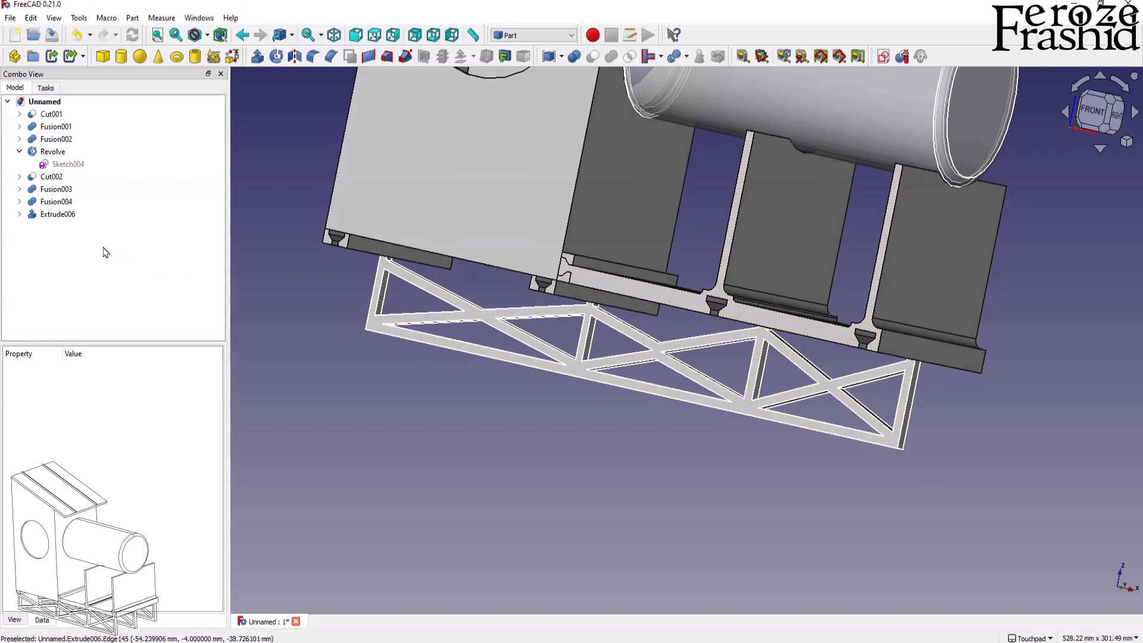
{"action": "left_click", "coordinate": [57, 215]}
{"action": "key", "text": "ctrl+e"}
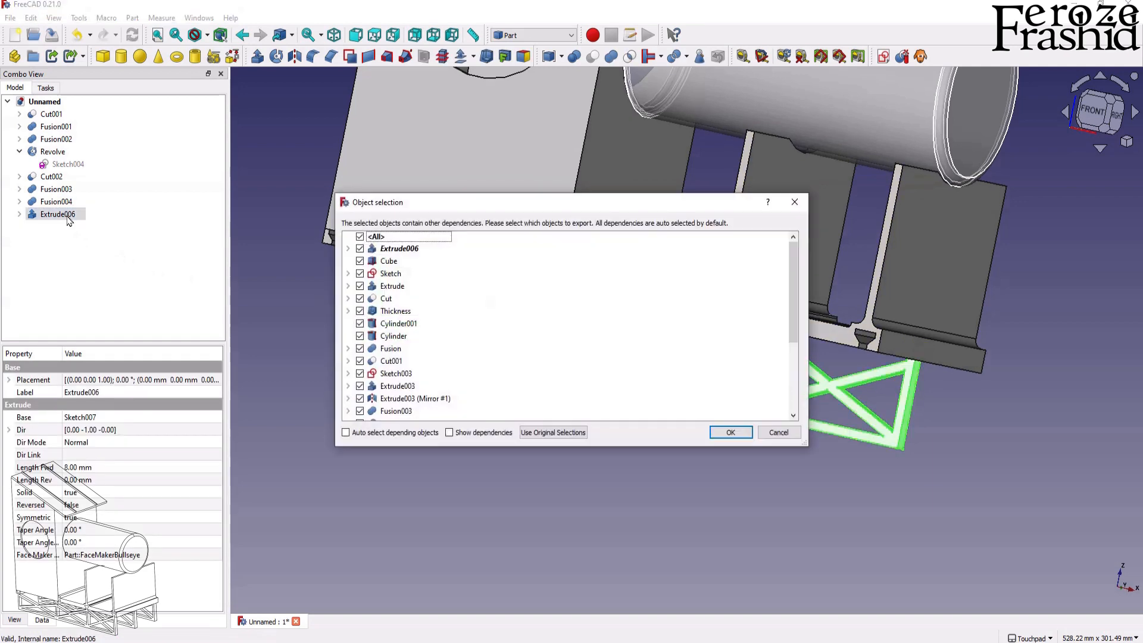
{"action": "scroll", "coordinate": [410, 351], "scroll_direction": "down", "scroll_amount": 3}
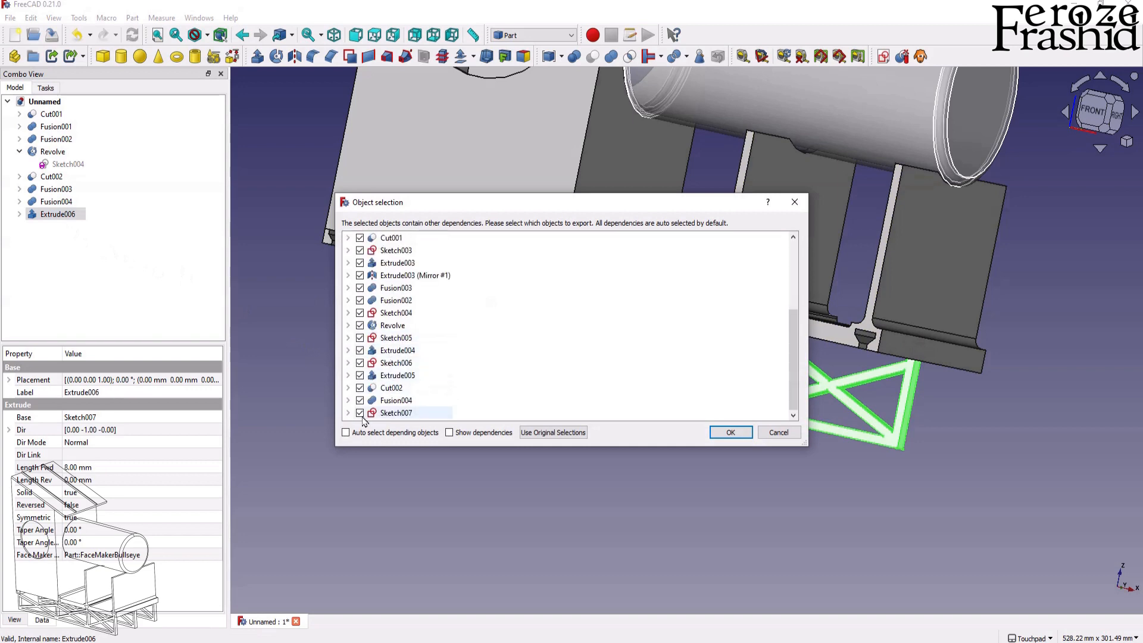
{"action": "scroll", "coordinate": [361, 352], "scroll_direction": "up", "scroll_amount": 3}
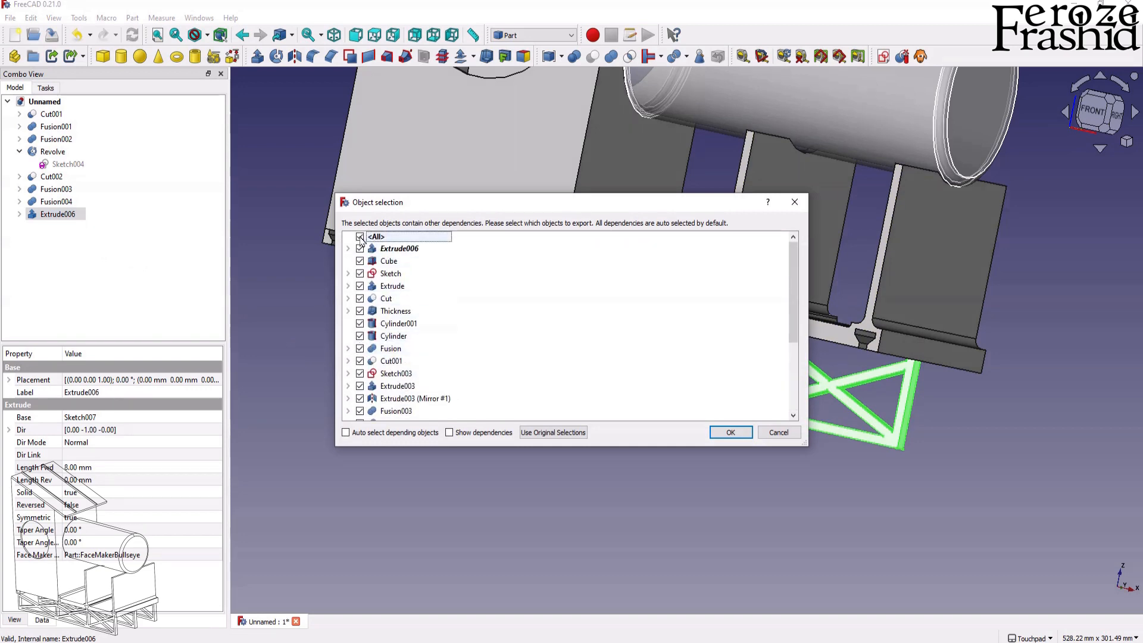
{"action": "key", "text": "Escape"}
{"action": "left_click", "coordinate": [54, 278]}
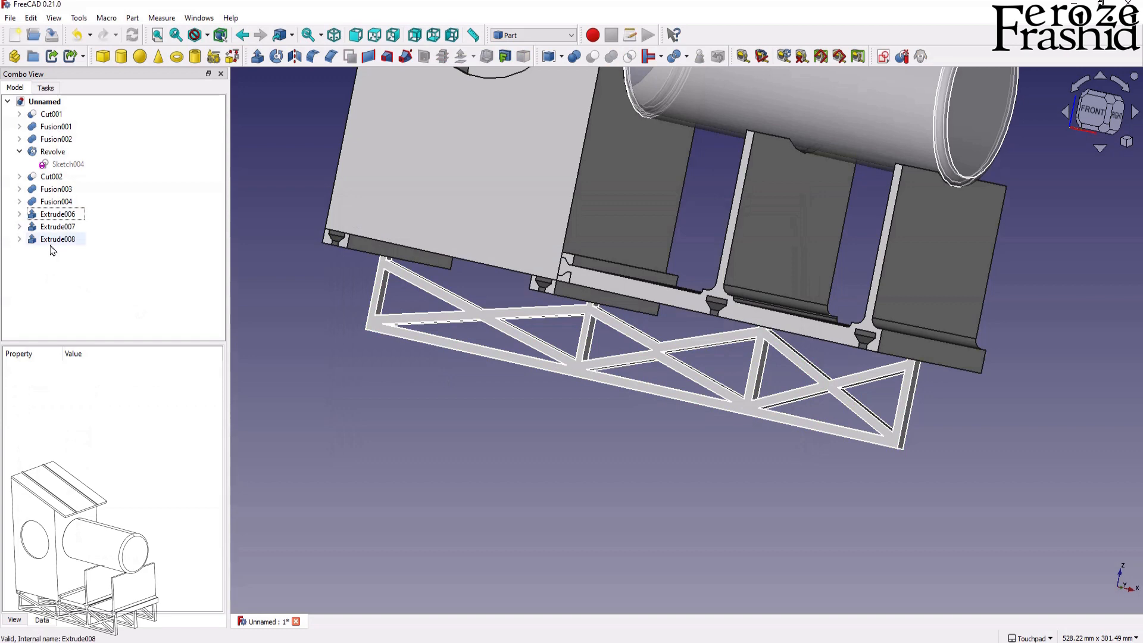
Set the first copied frame's Y position to 71 mm, flush with the side of the base.
{"action": "left_click", "coordinate": [57, 227]}
{"action": "left_click", "coordinate": [8, 380]}
{"action": "left_click", "coordinate": [21, 418]}
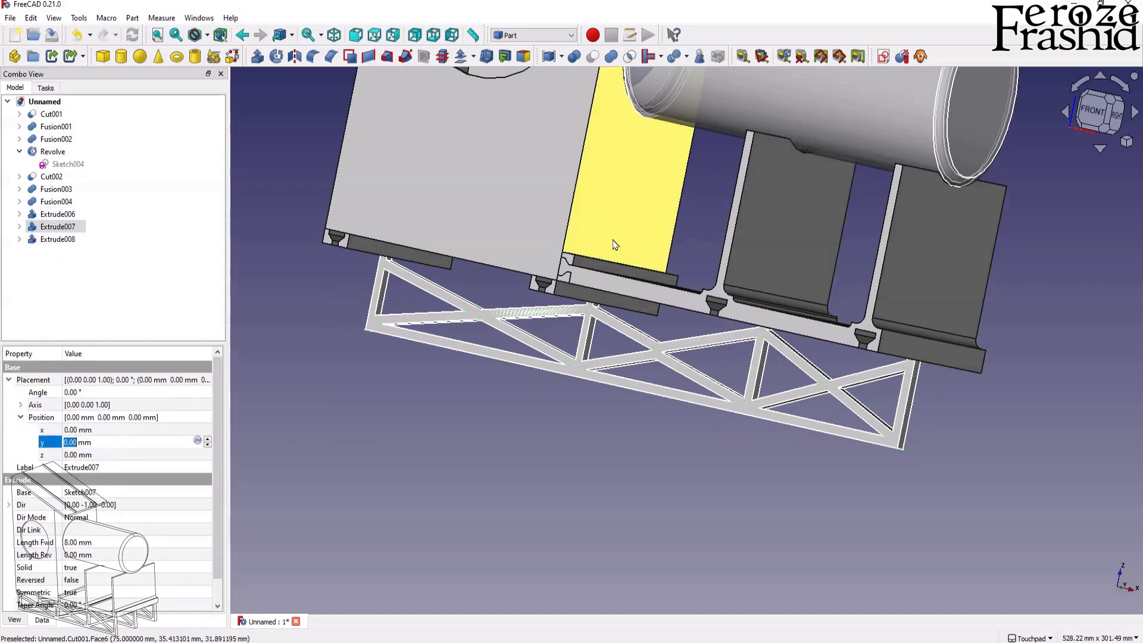
{"action": "middle_click_drag", "start_coordinate": [768, 267], "coordinate": [594, 256]}
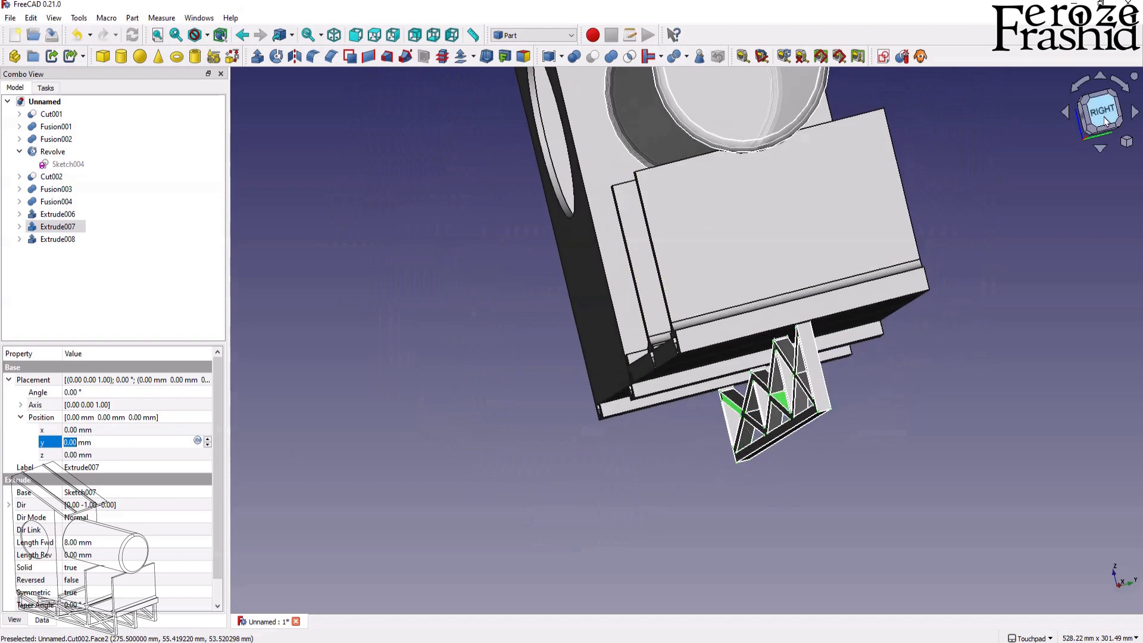
{"action": "left_click", "coordinate": [1104, 122]}
{"action": "type", "text": "75"}
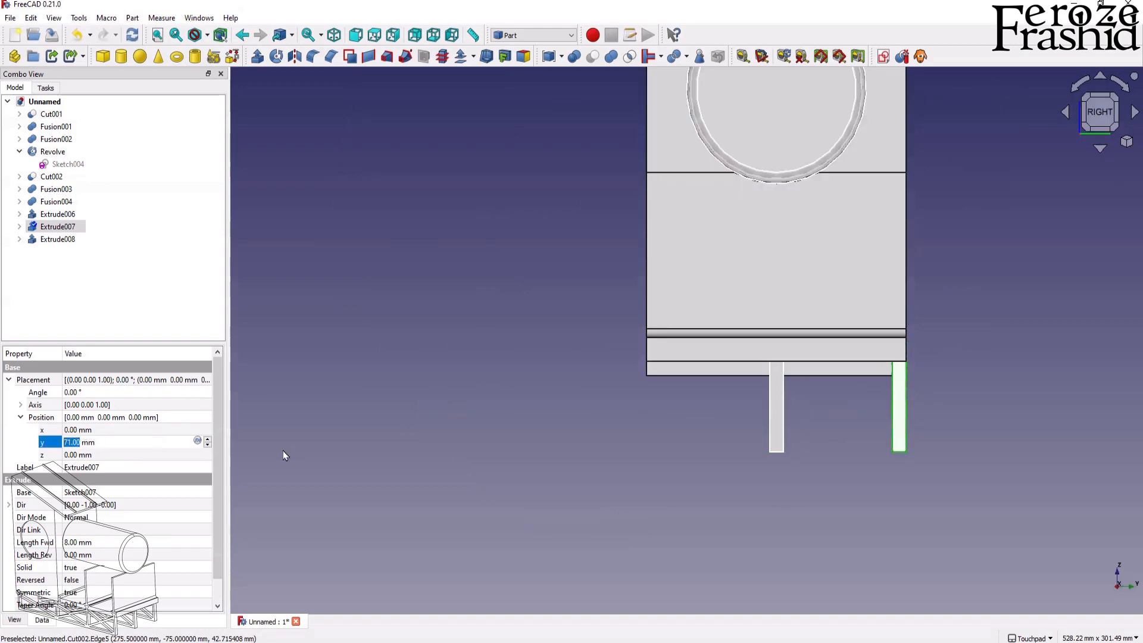
{"action": "key", "text": "Down"}
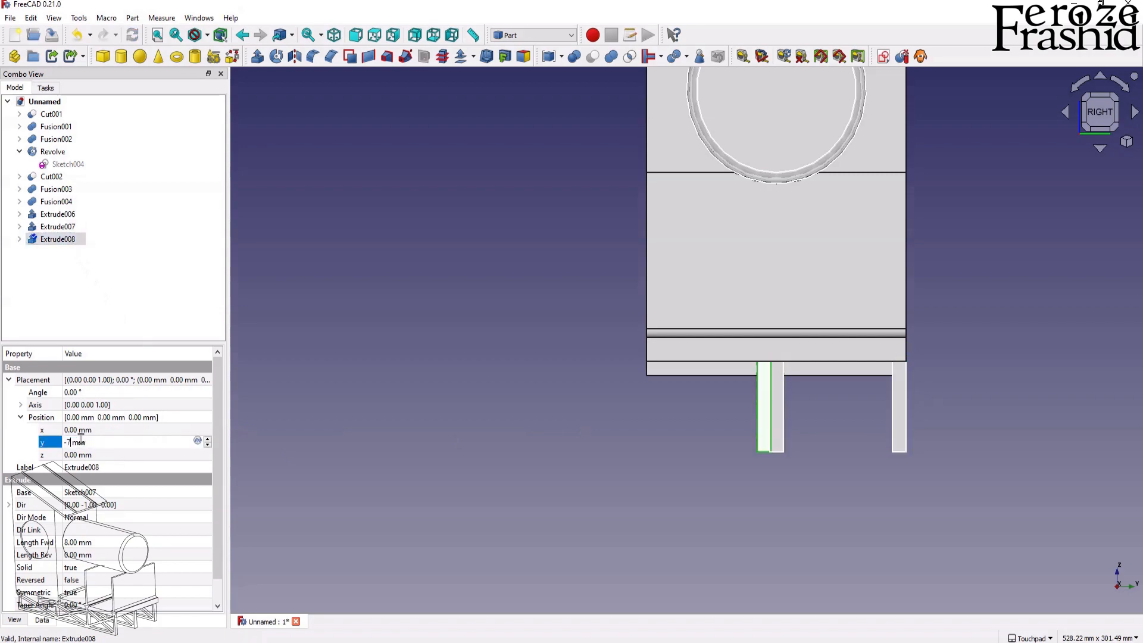
Set the second copied frame's Y position to a negative value, moving it toward the opposite side of the base.
{"action": "left_click", "coordinate": [426, 429]}
{"action": "left_click_drag", "start_coordinate": [426, 428], "coordinate": [648, 386], "text": "alt"}
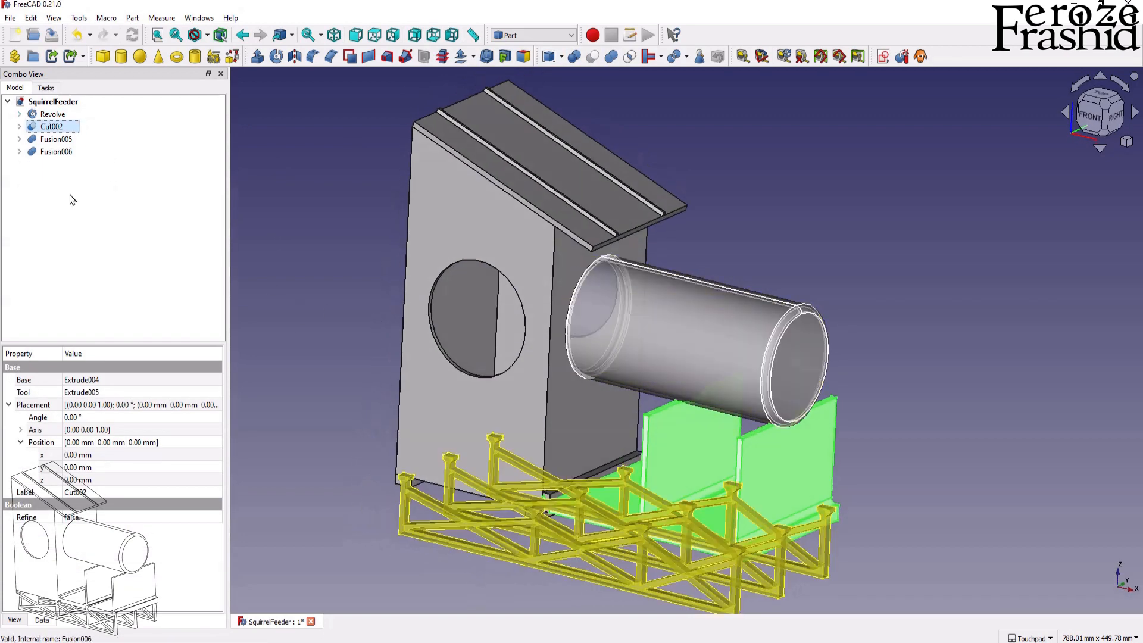
Select all faces of the slotted base with its upright panels and color them green.
{"action": "left_click", "coordinate": [69, 196]}
{"action": "left_click_drag", "start_coordinate": [284, 270], "coordinate": [417, 250], "text": "alt"}
{"action": "left_click", "coordinate": [51, 126]}
{"action": "right_click", "coordinate": [51, 127]}
{"action": "left_click", "coordinate": [95, 152]}
{"action": "left_click_drag", "start_coordinate": [509, 286], "coordinate": [962, 559]}
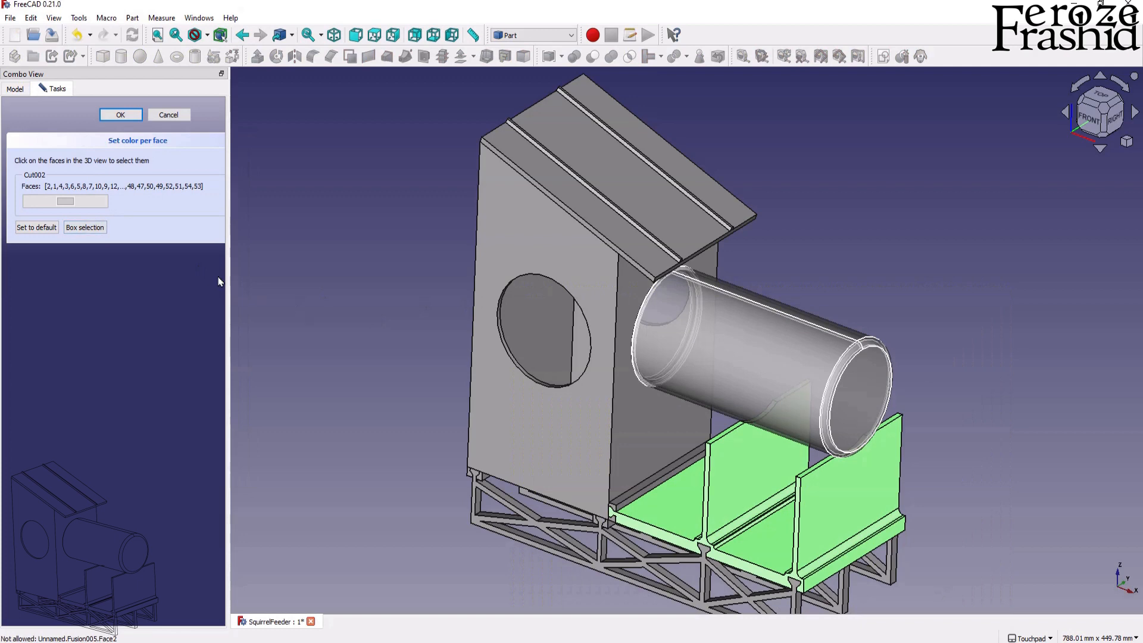
{"action": "left_click", "coordinate": [66, 201]}
{"action": "left_click", "coordinate": [650, 443]}
{"action": "left_click", "coordinate": [89, 115]}
Box-select all faces of the cab and roof fusion and color them red.
{"action": "left_click", "coordinate": [57, 139]}
{"action": "right_click", "coordinate": [59, 151]}
{"action": "left_click", "coordinate": [93, 173]}
{"action": "left_click", "coordinate": [88, 227]}
{"action": "left_click_drag", "start_coordinate": [784, 611], "coordinate": [376, 156]}
{"action": "left_click", "coordinate": [66, 201]}
{"action": "left_click", "coordinate": [428, 244]}
{"action": "left_click", "coordinate": [650, 444]}
{"action": "left_click", "coordinate": [89, 114]}
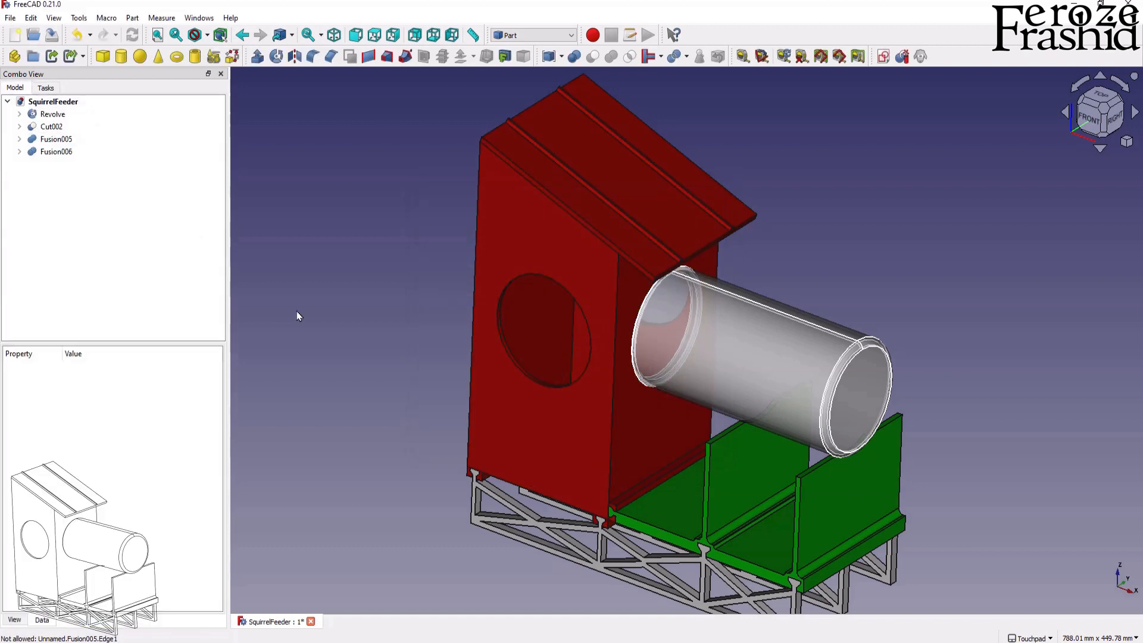
Give the fused truss underframes a random color.
{"action": "left_click", "coordinate": [56, 151]}
{"action": "right_click", "coordinate": [56, 152]}
{"action": "left_click", "coordinate": [136, 273]}
{"action": "scroll", "coordinate": [467, 401], "scroll_direction": "down", "scroll_amount": 2}
{"action": "middle_click_drag", "start_coordinate": [467, 400], "coordinate": [676, 357]}
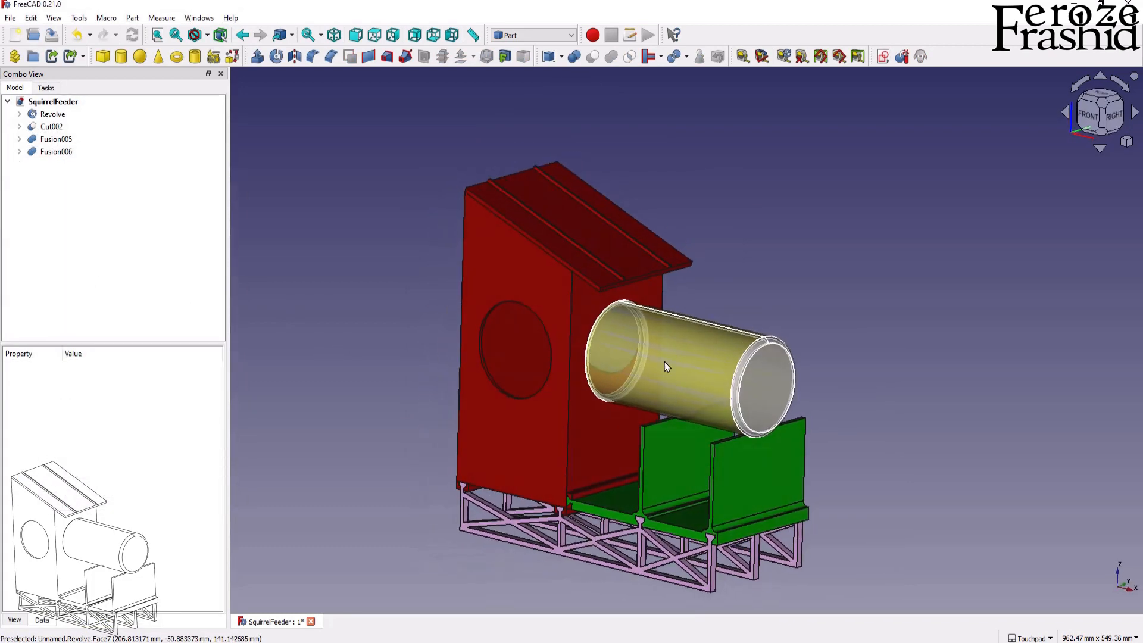
Apply a random color to the cab and roof fusion.
{"action": "left_click", "coordinate": [67, 151]}
{"action": "right_click", "coordinate": [65, 153]}
{"action": "right_click", "coordinate": [63, 140]}
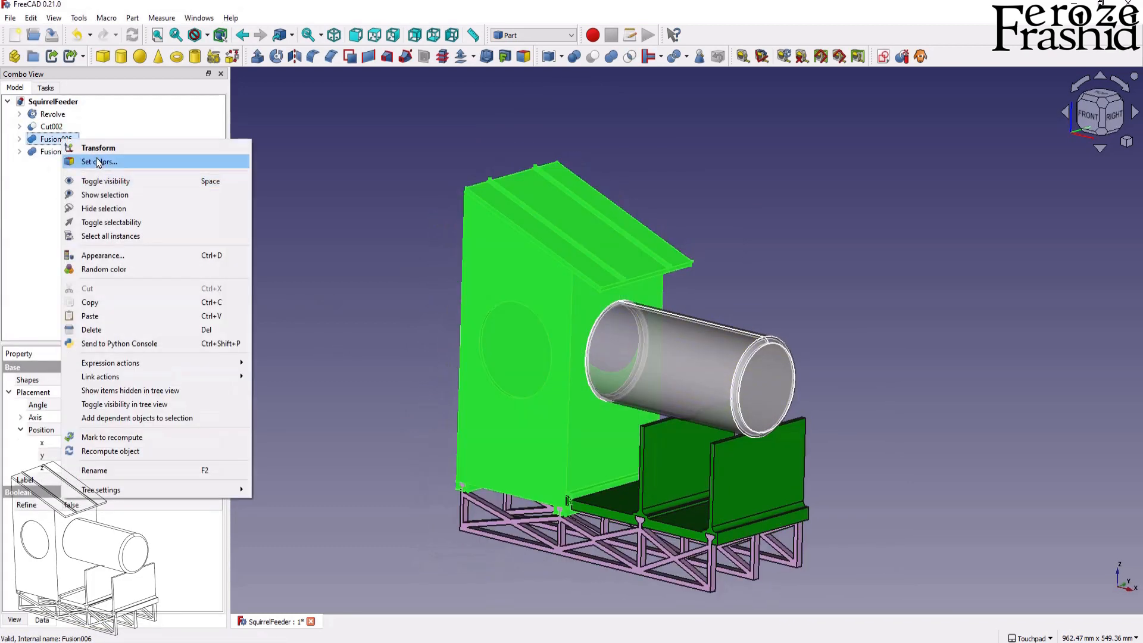
{"action": "left_click", "coordinate": [103, 268]}
{"action": "left_click", "coordinate": [347, 306]}
Box-select all faces of the cab and roof fusion and set their color to green.
{"action": "right_click", "coordinate": [63, 139]}
{"action": "left_click", "coordinate": [95, 161]}
{"action": "left_click", "coordinate": [97, 224]}
{"action": "left_click_drag", "start_coordinate": [353, 122], "coordinate": [839, 595]}
{"action": "left_click", "coordinate": [66, 202]}
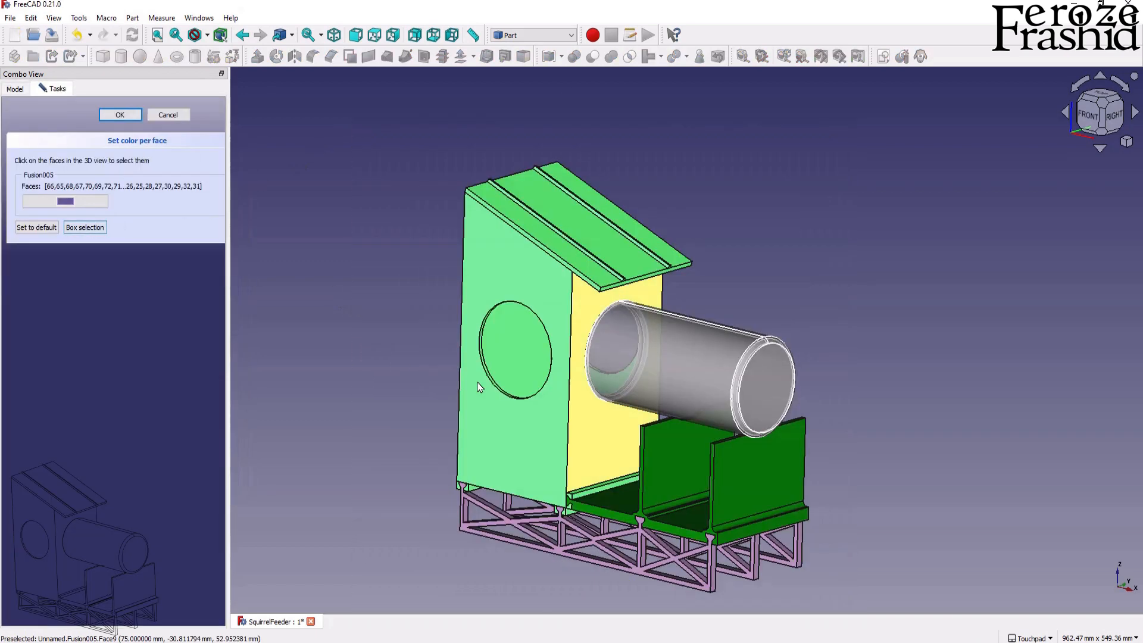
{"action": "left_click_drag", "start_coordinate": [521, 192], "coordinate": [878, 197]}
{"action": "left_click", "coordinate": [885, 229]}
{"action": "left_click", "coordinate": [1005, 446]}
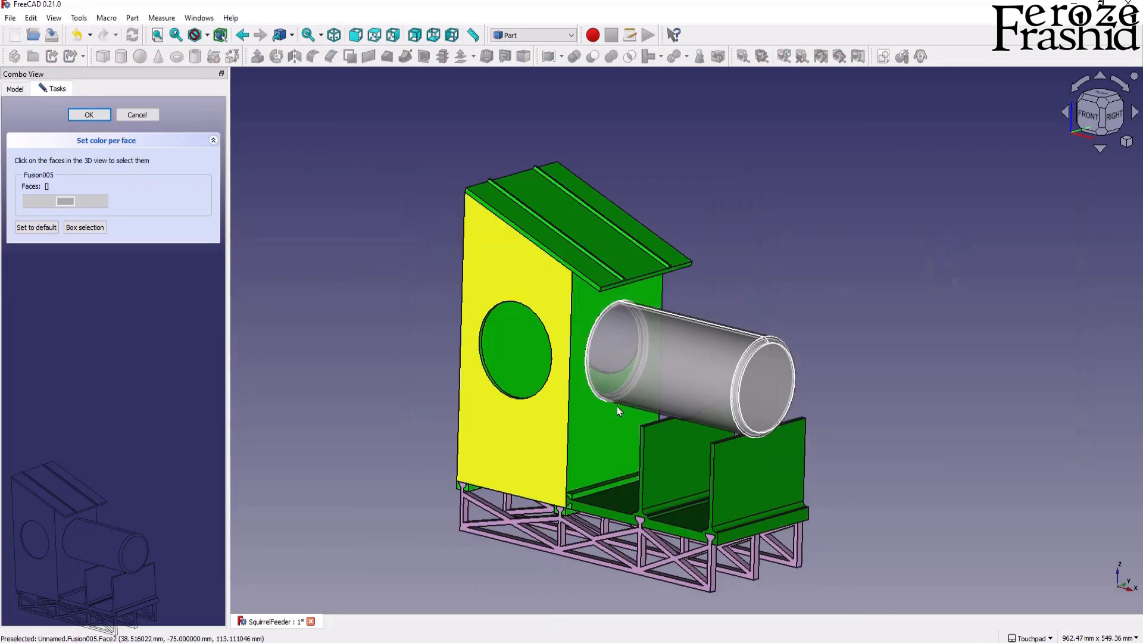